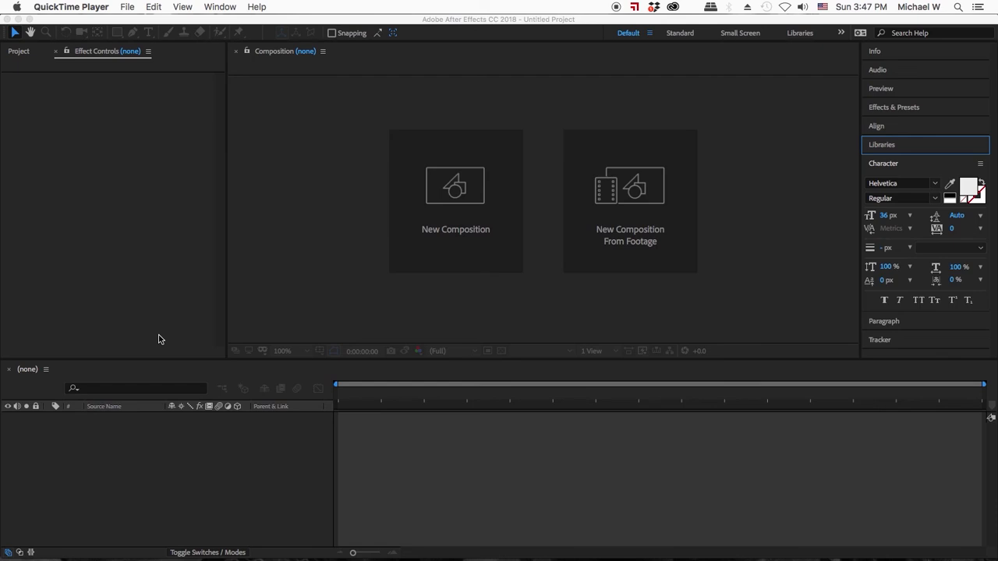
- Switch to After Effects, dismiss the start screen and create a new empty project
{"action": "left_click", "coordinate": [148, 273]}
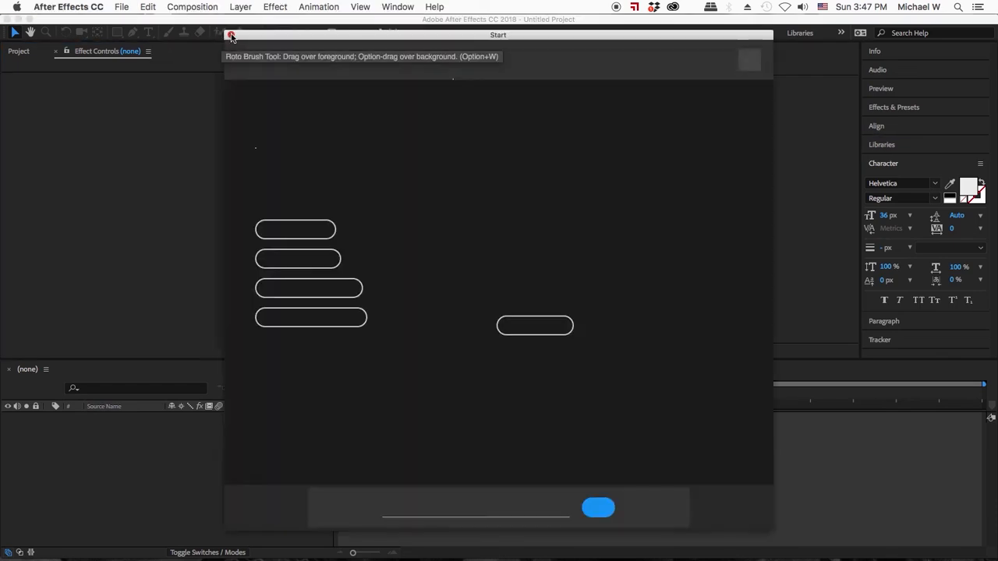
{"action": "left_click", "coordinate": [230, 34]}
{"action": "left_click", "coordinate": [121, 7]}
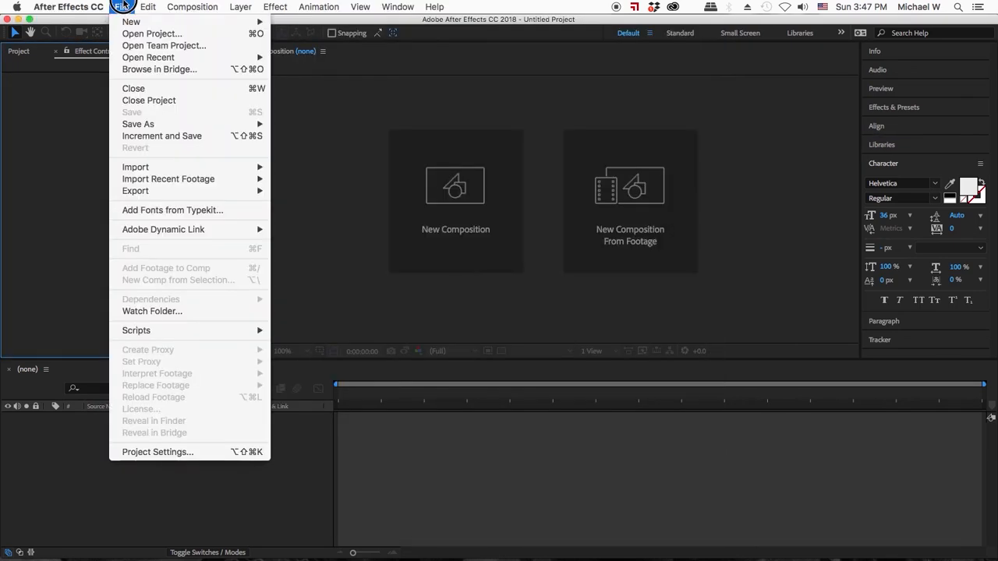
{"action": "mouse_move", "coordinate": [132, 25]}
{"action": "left_click", "coordinate": [308, 25]}
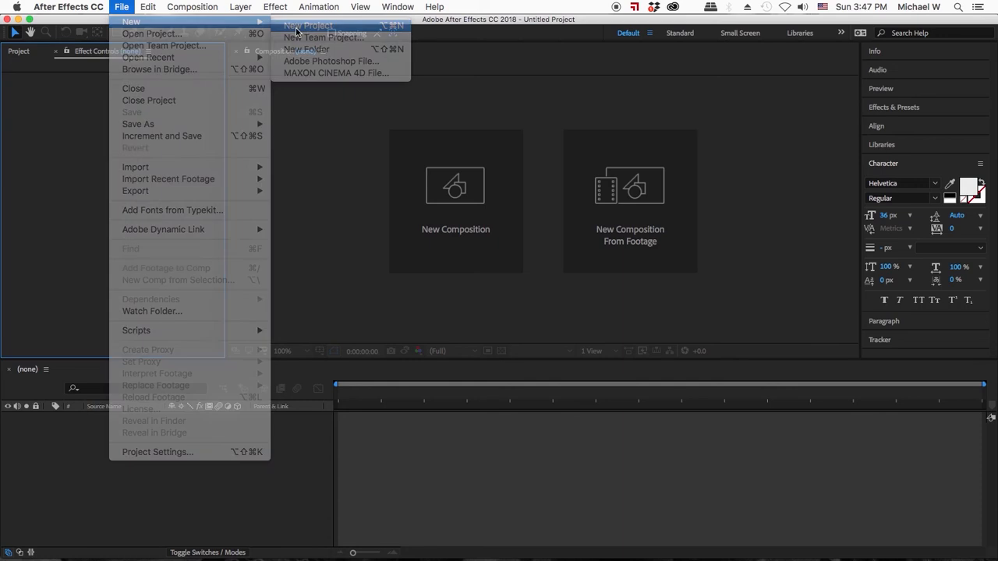
- Create a composition with the HDTV 1080 24 preset, 1920 x 1080 px, 24 frames per second and a 10-second duration
{"action": "left_click", "coordinate": [200, 7]}
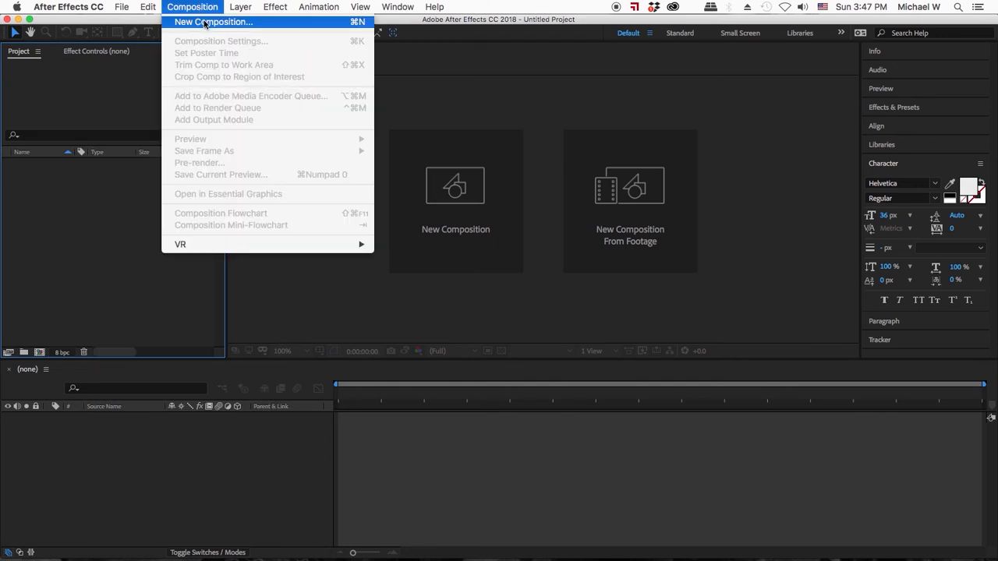
{"action": "left_click", "coordinate": [205, 23]}
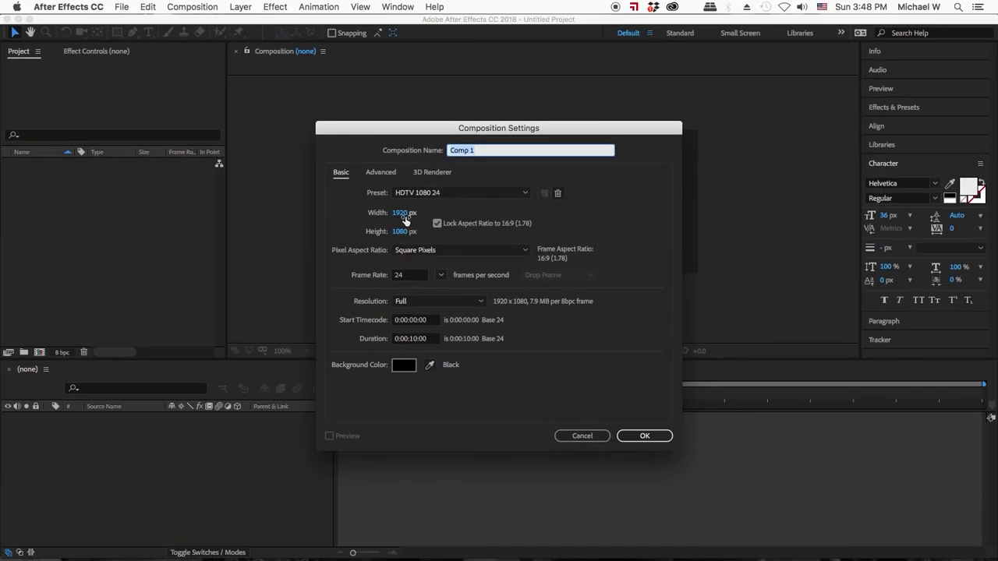
{"action": "left_click", "coordinate": [441, 276]}
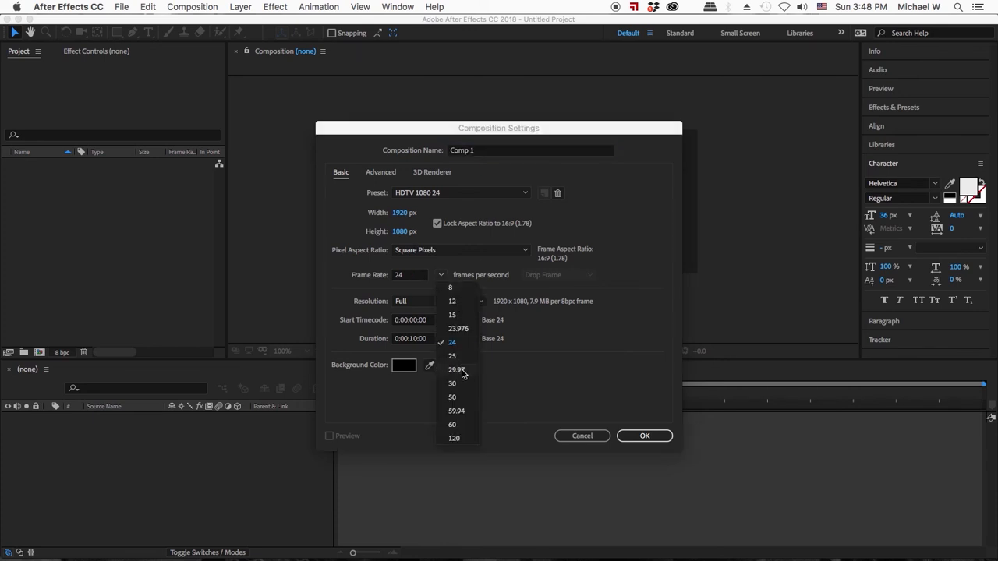
{"action": "left_click", "coordinate": [577, 355]}
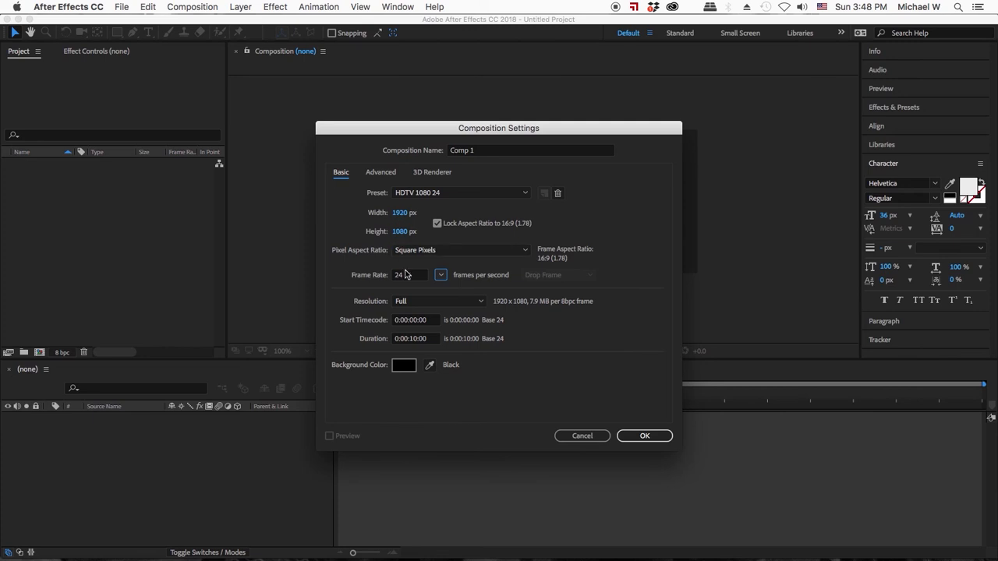
{"action": "left_click", "coordinate": [646, 436]}
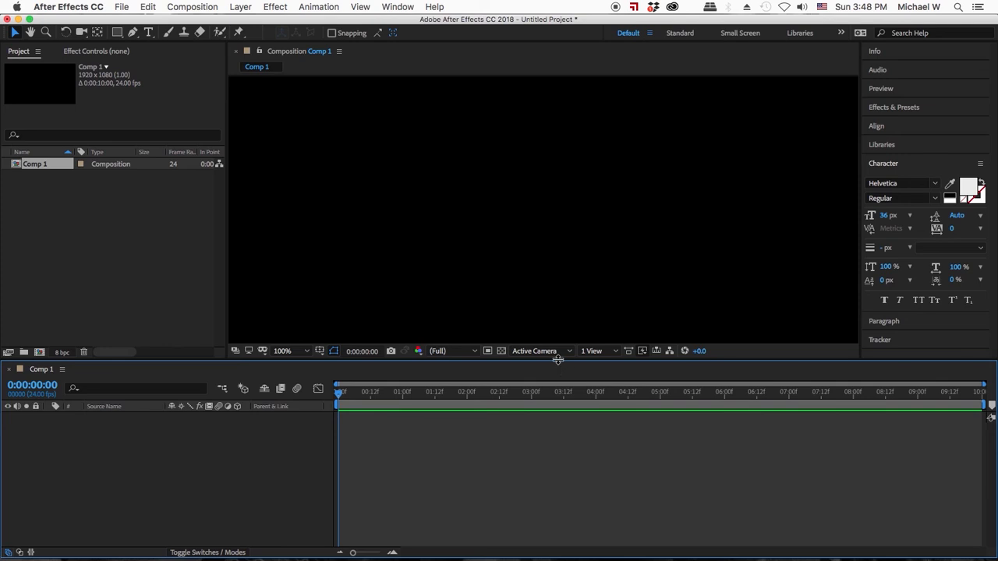
- Give the composition viewer more height by shrinking the timeline, and show the available effects and presets
{"action": "left_click_drag", "start_coordinate": [558, 360], "coordinate": [558, 389]}
{"action": "left_click", "coordinate": [128, 246]}
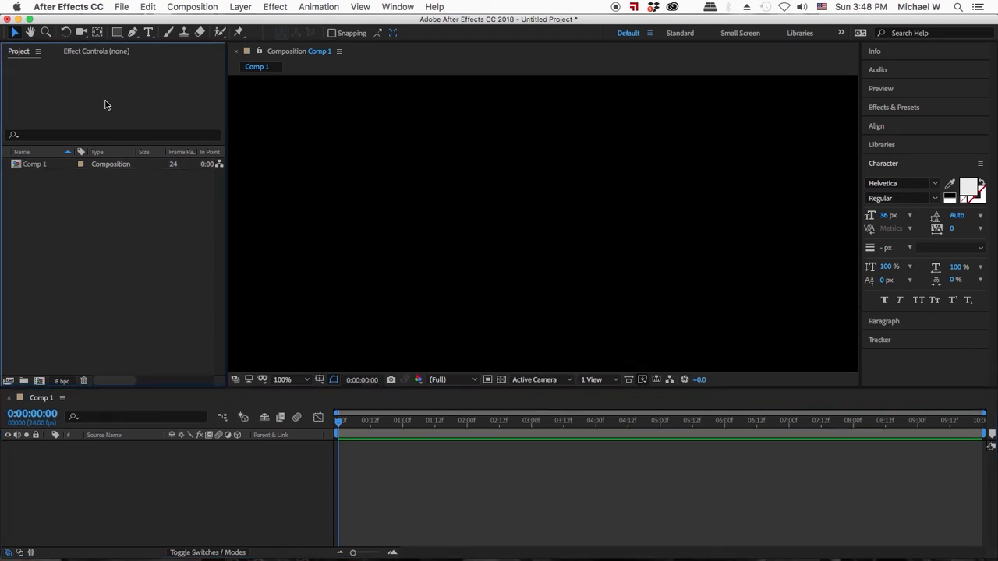
{"action": "left_click", "coordinate": [417, 247]}
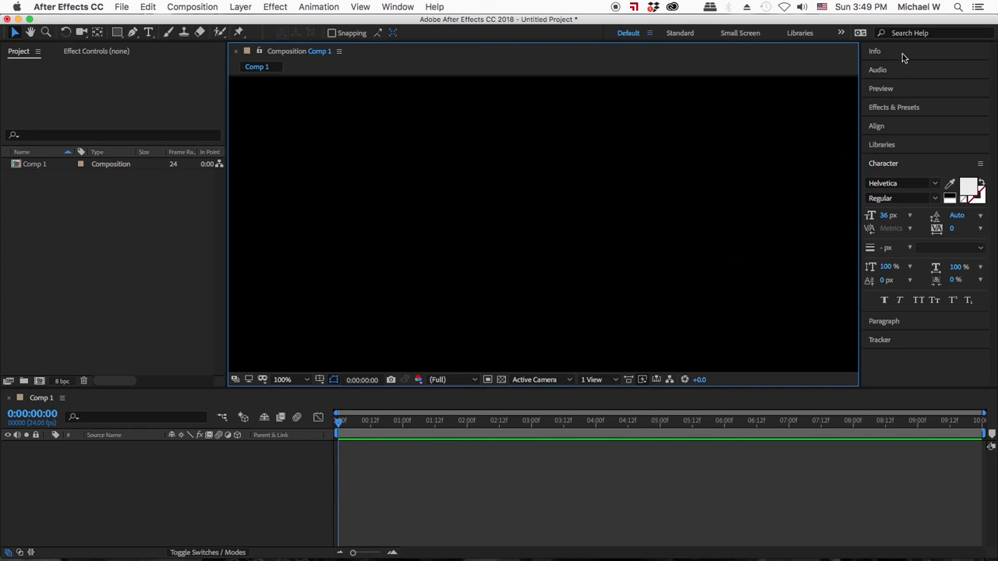
{"action": "left_click", "coordinate": [918, 106]}
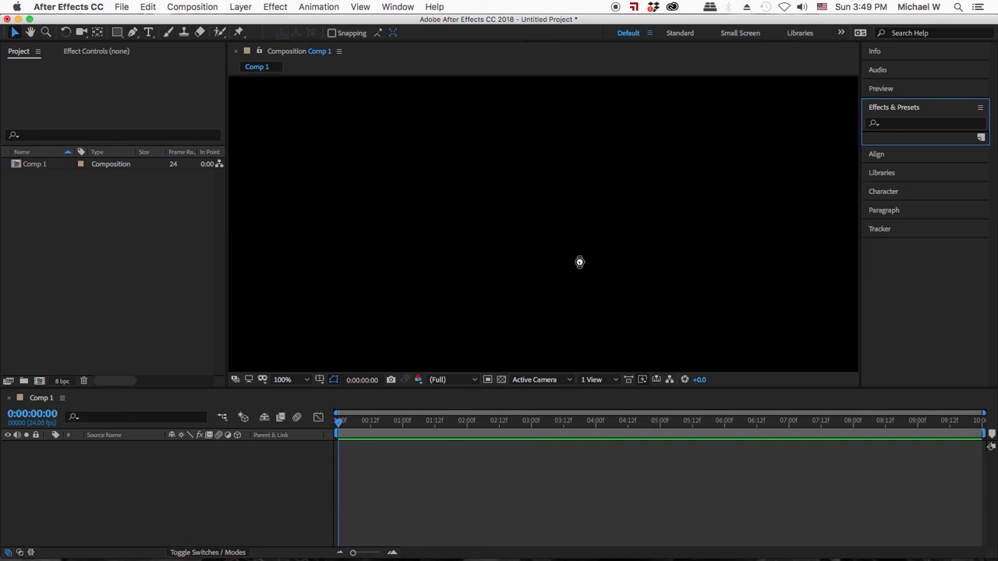
{"action": "left_click", "coordinate": [164, 501]}
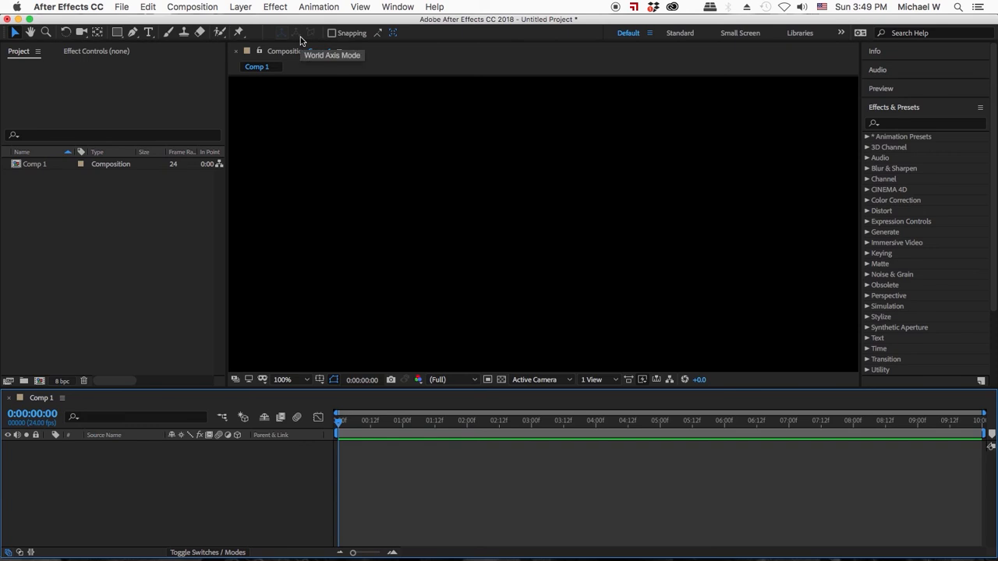
- Draw a small square with no fill and a blue stroke near the composition's center, and set its stroke width to 11 px
{"action": "left_click", "coordinate": [117, 33]}
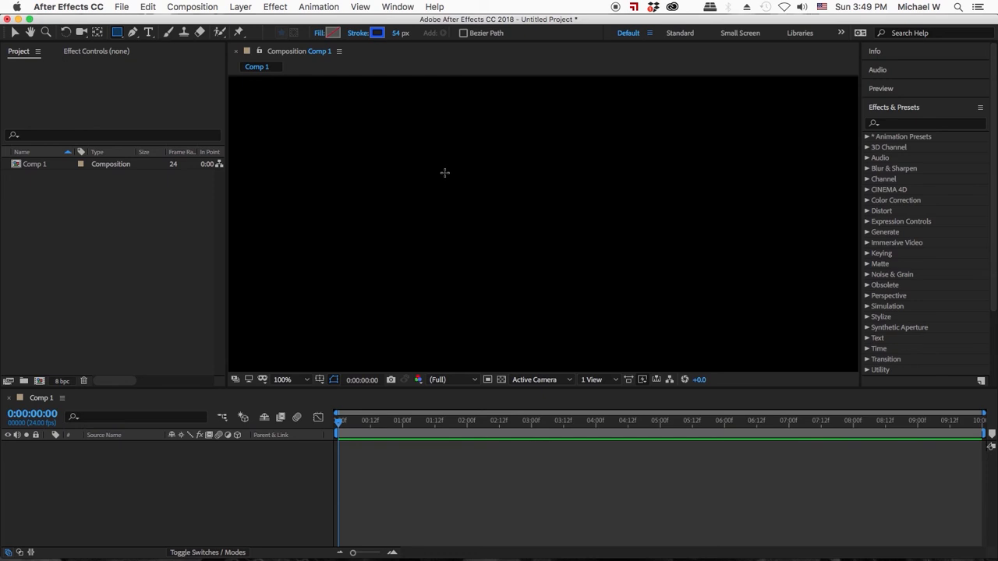
{"action": "left_click_drag", "start_coordinate": [450, 159], "coordinate": [527, 239]}
{"action": "key", "text": "Caps_Lock"}
{"action": "key", "text": "Caps_Lock"}
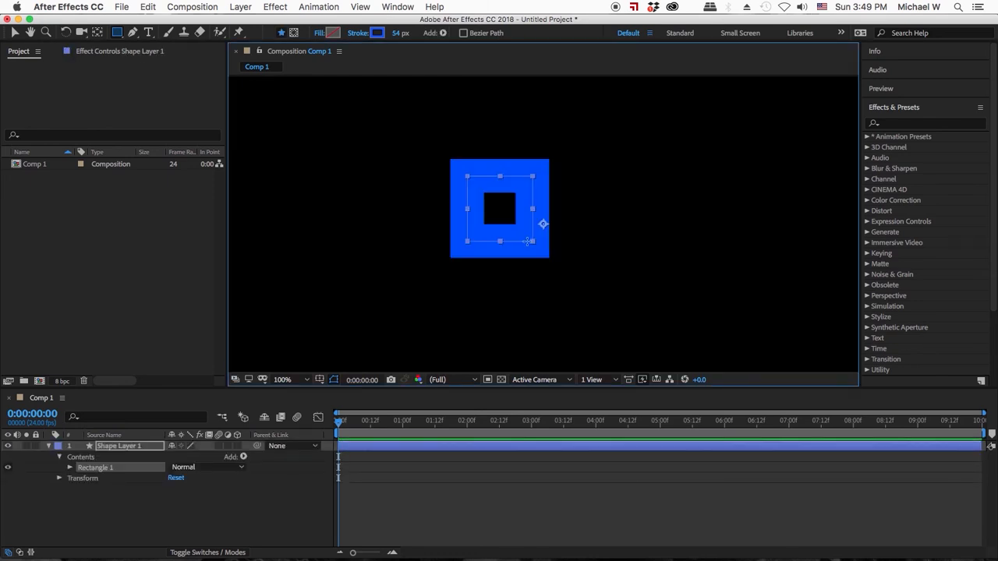
{"action": "left_click", "coordinate": [393, 37]}
{"action": "left_click_drag", "start_coordinate": [394, 37], "coordinate": [379, 64]}
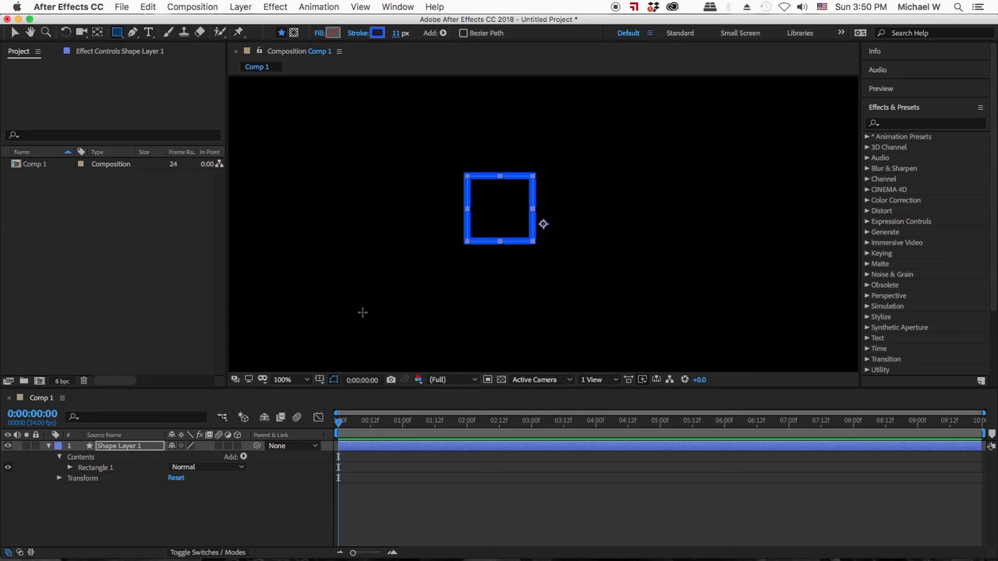
- Reveal the Transform properties of the square's shape layer and keep the layer selected
{"action": "left_click", "coordinate": [49, 446]}
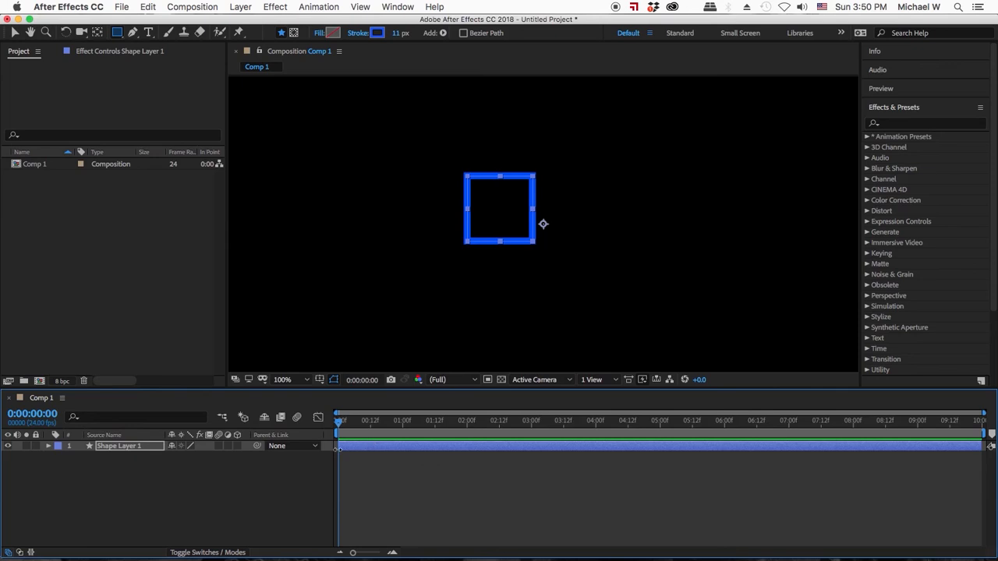
{"action": "left_click", "coordinate": [112, 449]}
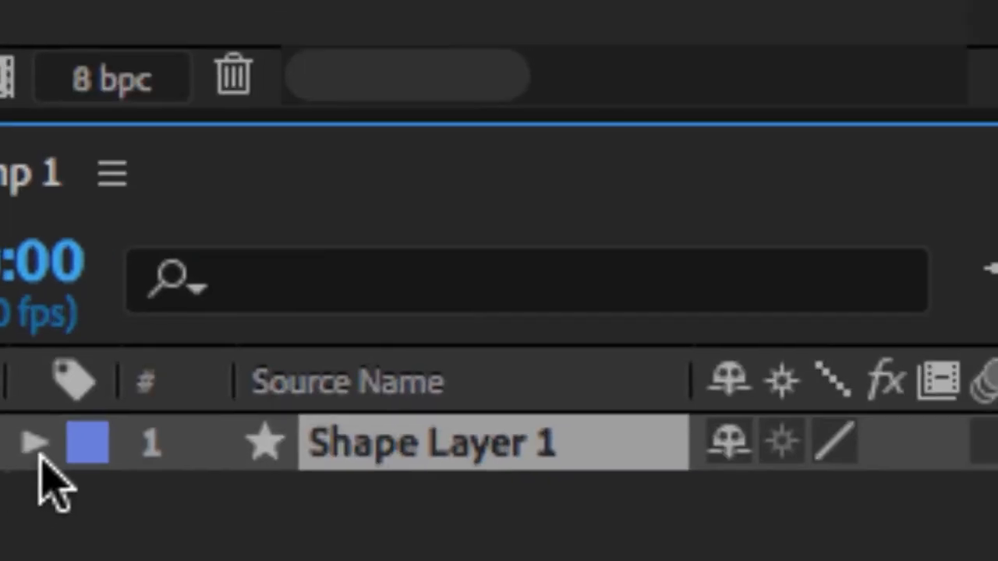
{"action": "left_click", "coordinate": [62, 418]}
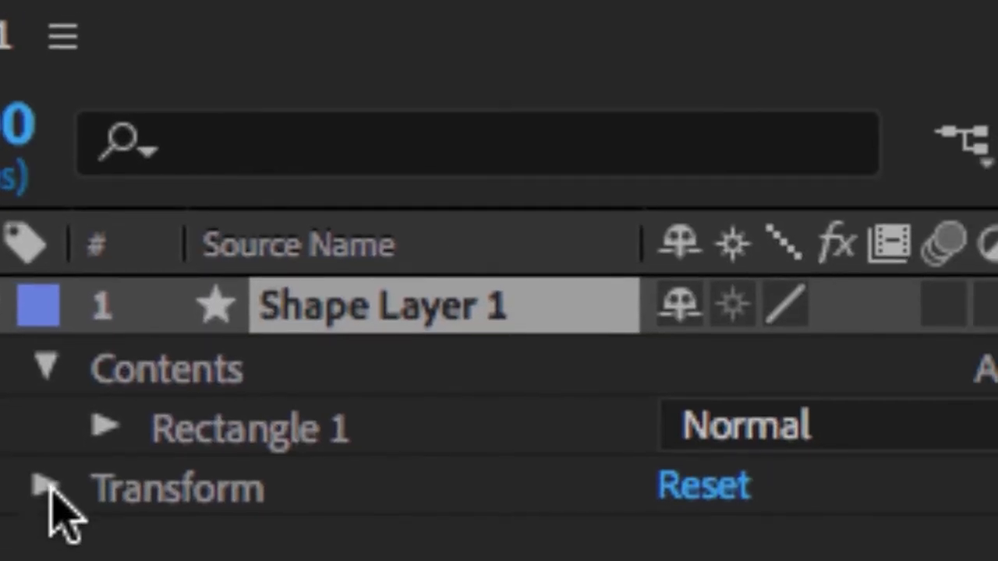
{"action": "left_click", "coordinate": [95, 491]}
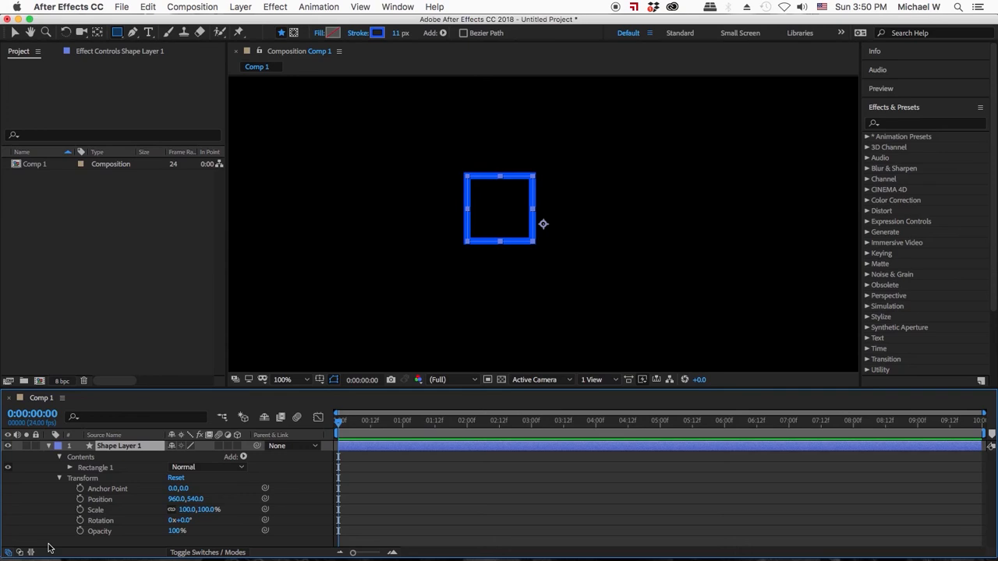
{"action": "left_click", "coordinate": [375, 509]}
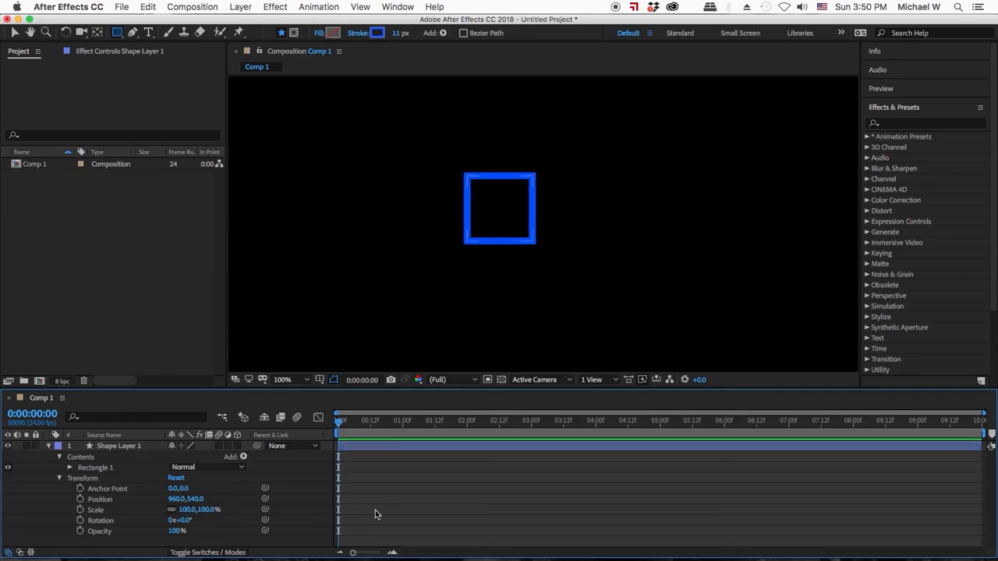
{"action": "left_click", "coordinate": [402, 449]}
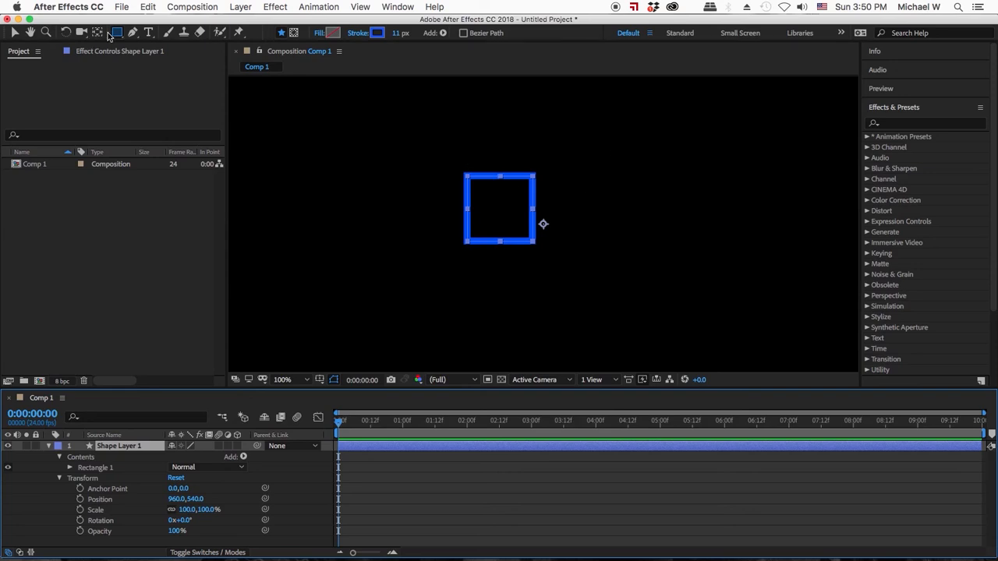
- Move the shape layer's anchor point to the center of the square with the Pan Behind tool
{"action": "left_click", "coordinate": [12, 35]}
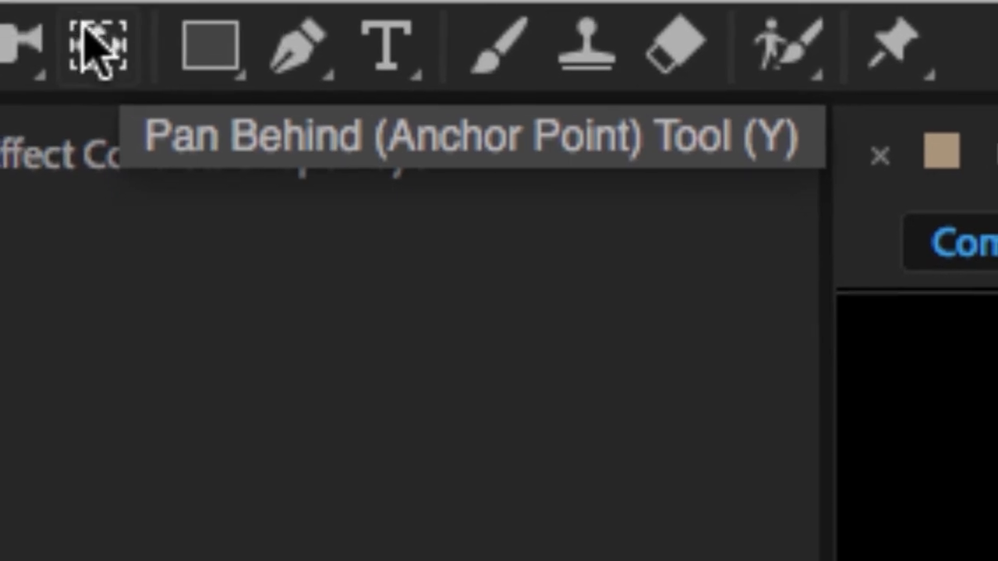
{"action": "left_click", "coordinate": [95, 47]}
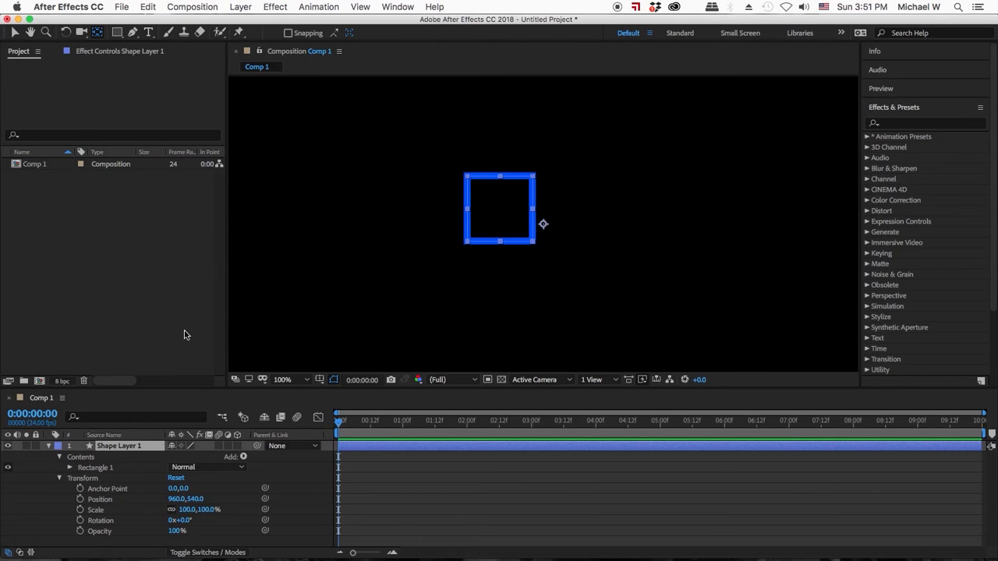
{"action": "left_click", "coordinate": [544, 225]}
{"action": "left_click_drag", "start_coordinate": [544, 225], "coordinate": [500, 209]}
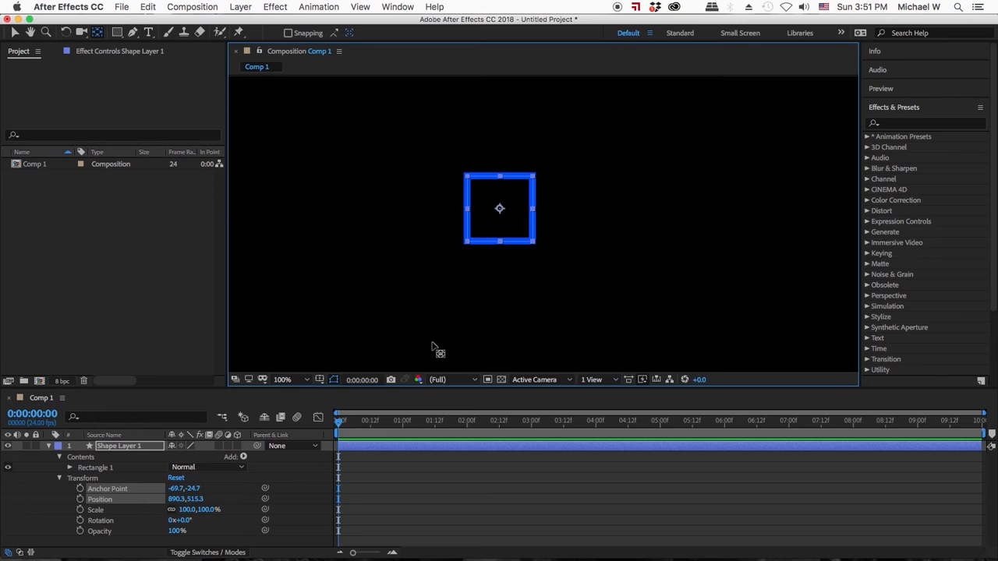
- Start animating the shape layer's Scale with a 100% keyframe at 0:00:00:12
{"action": "left_click_drag", "start_coordinate": [341, 427], "coordinate": [372, 426]}
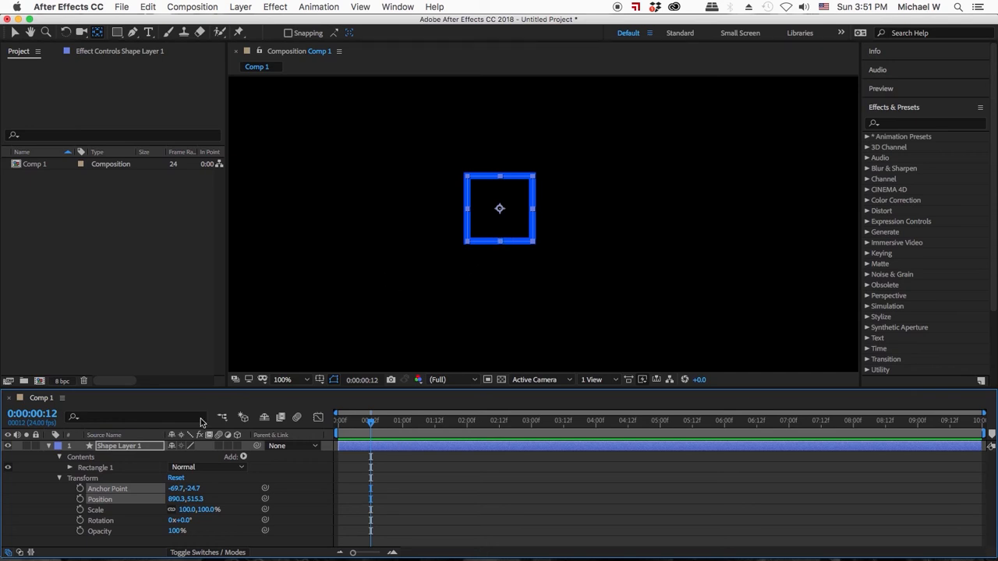
{"action": "left_click", "coordinate": [95, 512]}
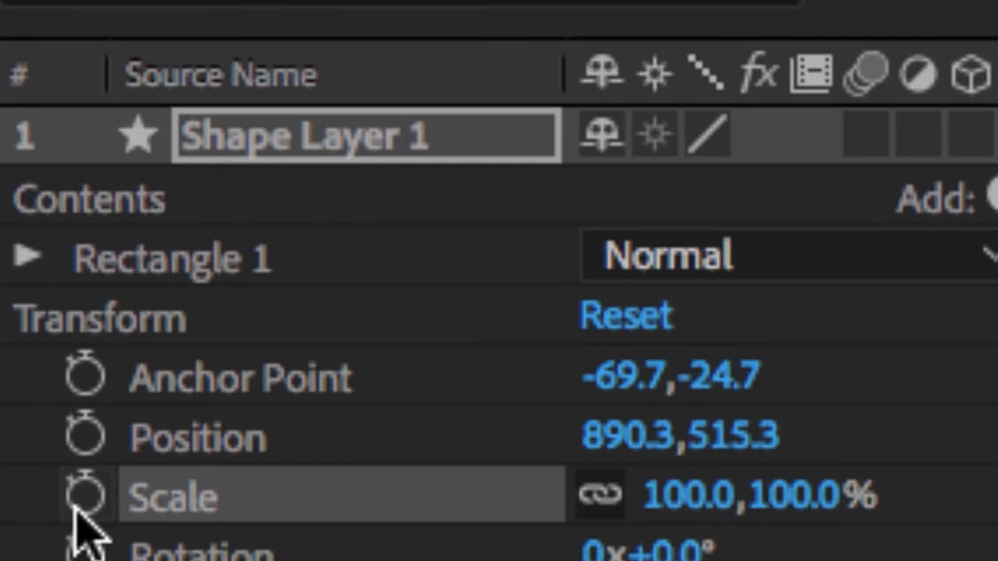
{"action": "left_click", "coordinate": [85, 495]}
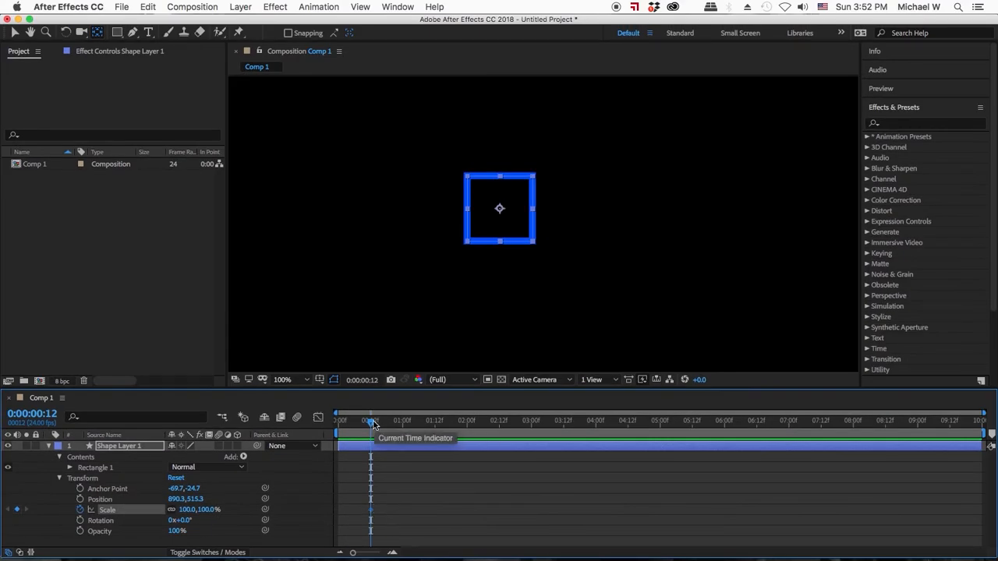
- Add a Scale keyframe of 275% at 0:00:01:23 and scrub between the two keyframes to preview the growth
{"action": "left_click", "coordinate": [371, 422]}
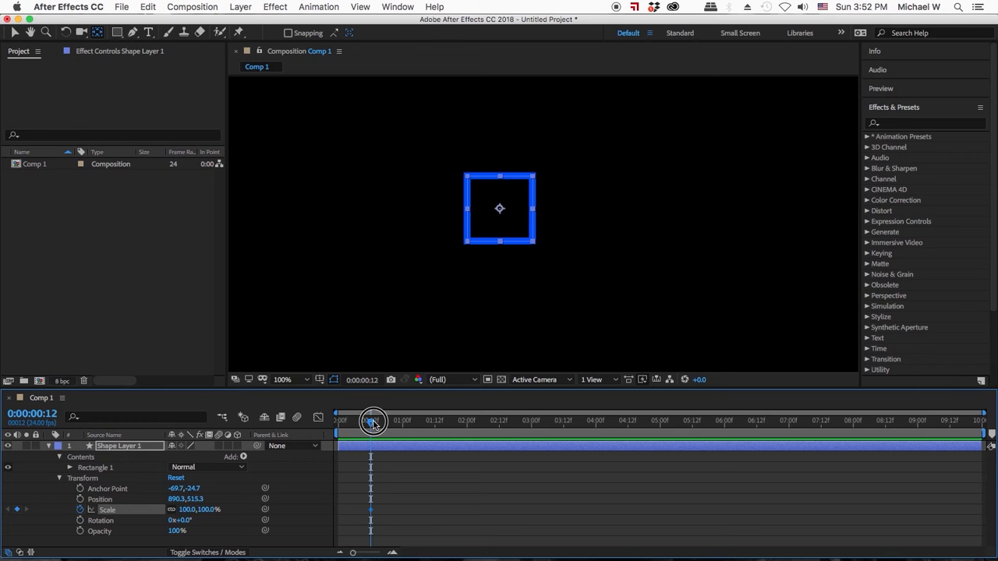
{"action": "left_click_drag", "start_coordinate": [373, 423], "coordinate": [468, 423]}
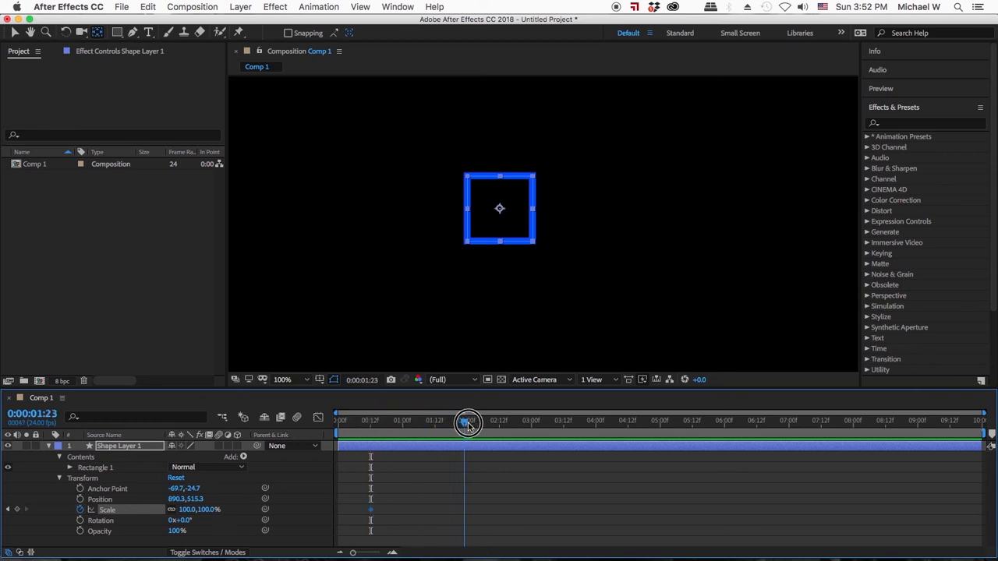
{"action": "left_click_drag", "start_coordinate": [201, 510], "coordinate": [264, 499]}
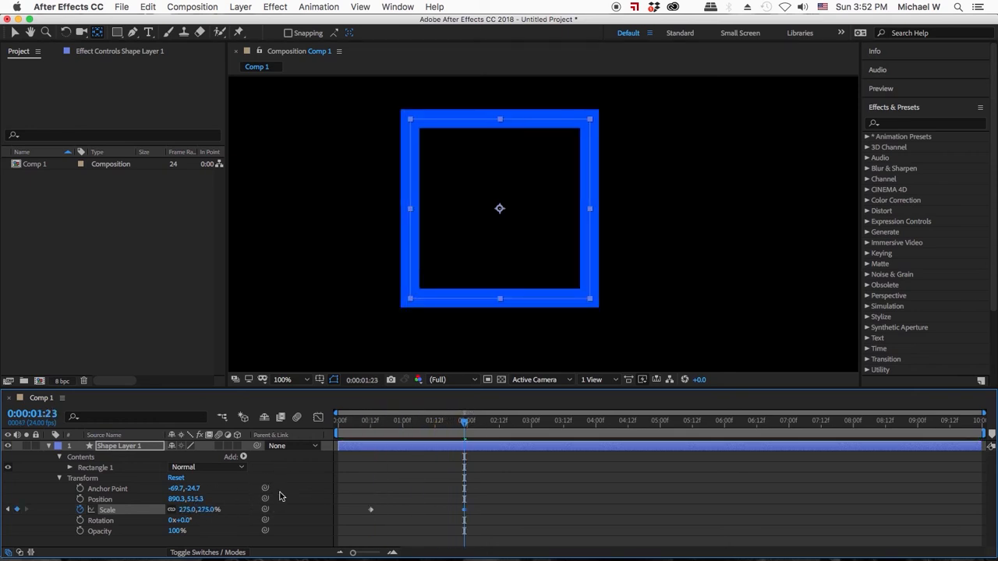
{"action": "left_click", "coordinate": [376, 425]}
{"action": "left_click_drag", "start_coordinate": [376, 425], "coordinate": [367, 423]}
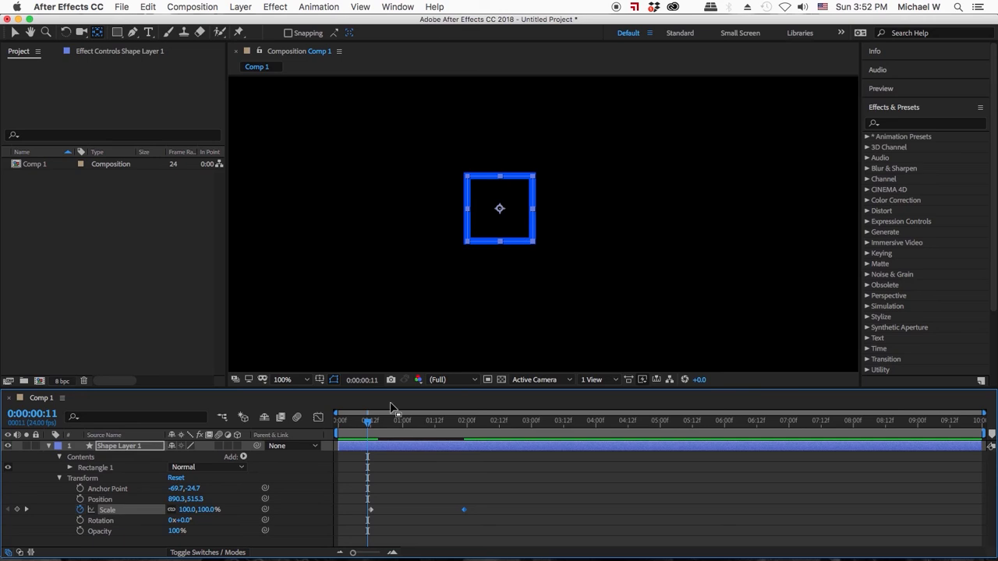
{"action": "left_click_drag", "start_coordinate": [363, 415], "coordinate": [464, 421]}
{"action": "key", "text": "Home"}
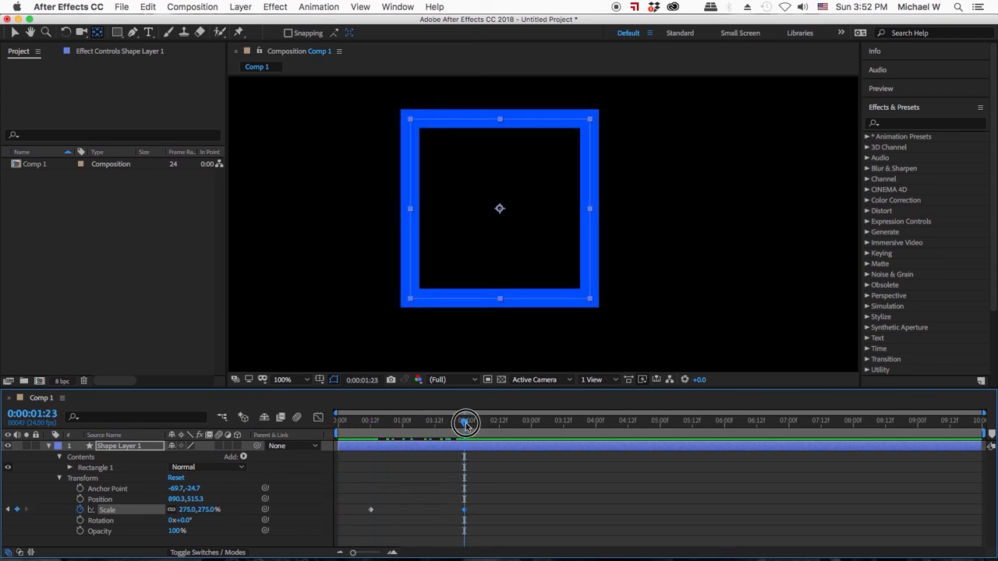
- Add a Scale keyframe of 25% at 0:00:00:02 and scrub through to the last keyframe to preview the animation
{"action": "left_click_drag", "start_coordinate": [465, 427], "coordinate": [343, 433]}
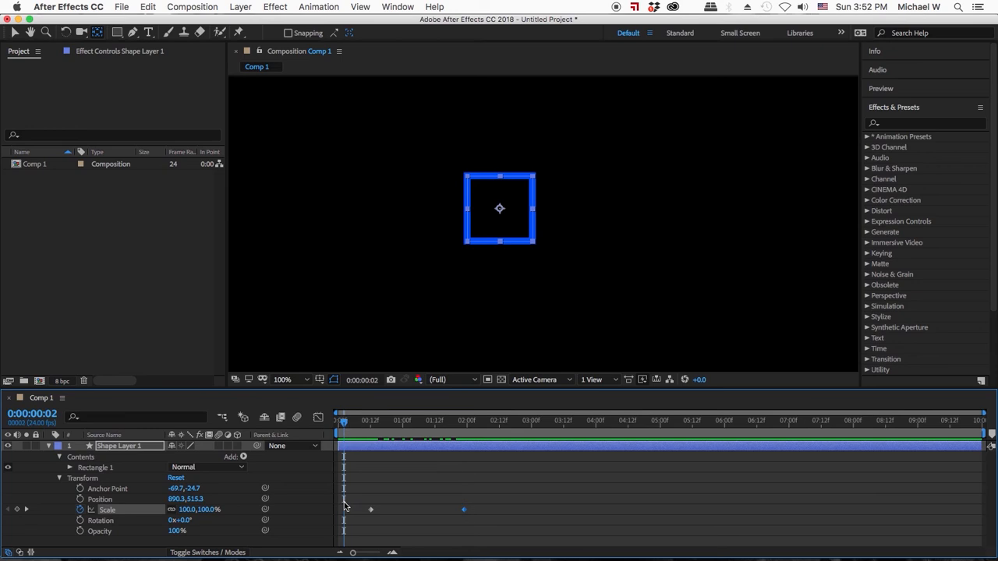
{"action": "left_click_drag", "start_coordinate": [183, 514], "coordinate": [146, 521]}
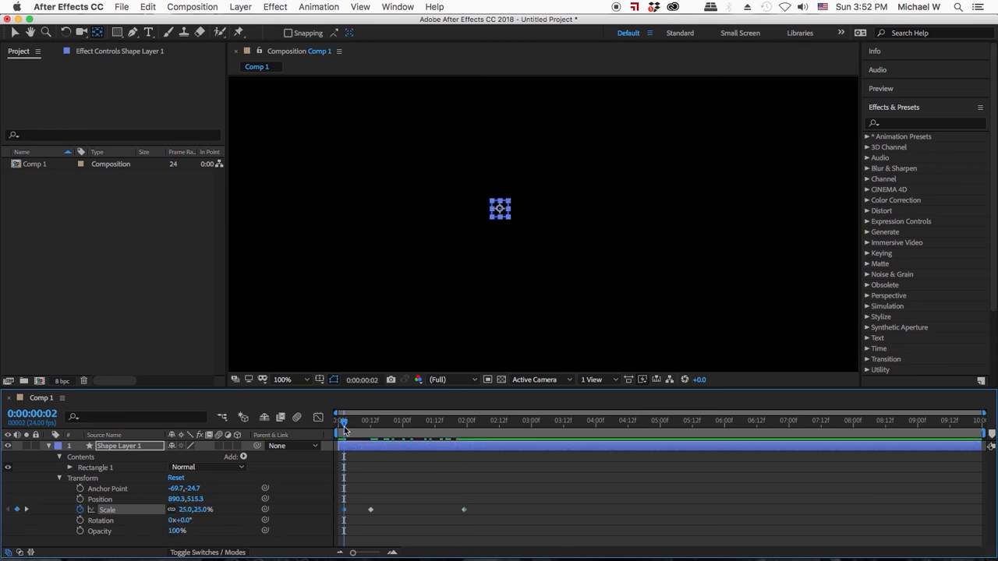
{"action": "left_click_drag", "start_coordinate": [343, 422], "coordinate": [464, 425]}
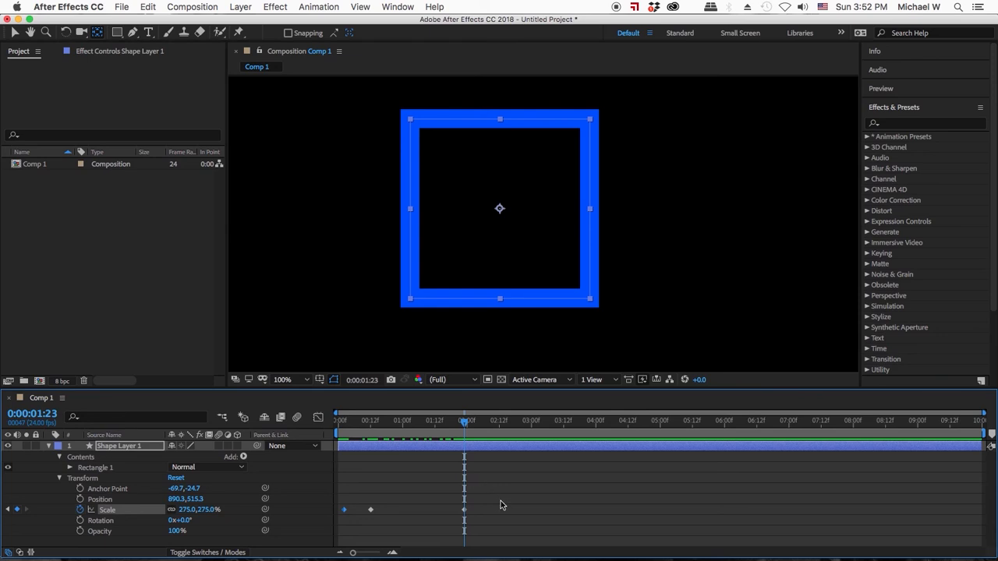
- Remove all Scale keyframes from the square's shape layer and delete the layer from the composition
{"action": "left_click_drag", "start_coordinate": [500, 505], "coordinate": [318, 524]}
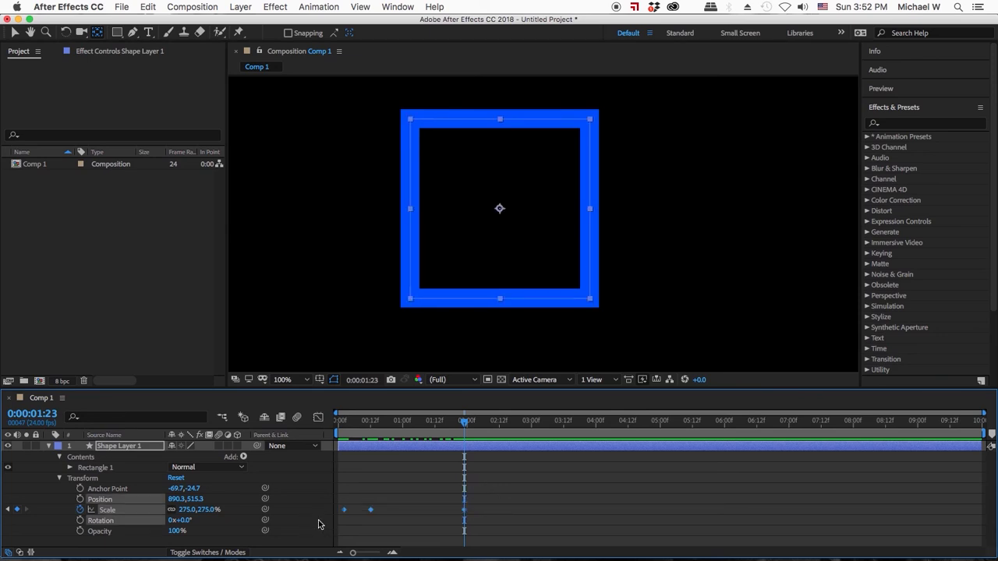
{"action": "key", "text": "Delete"}
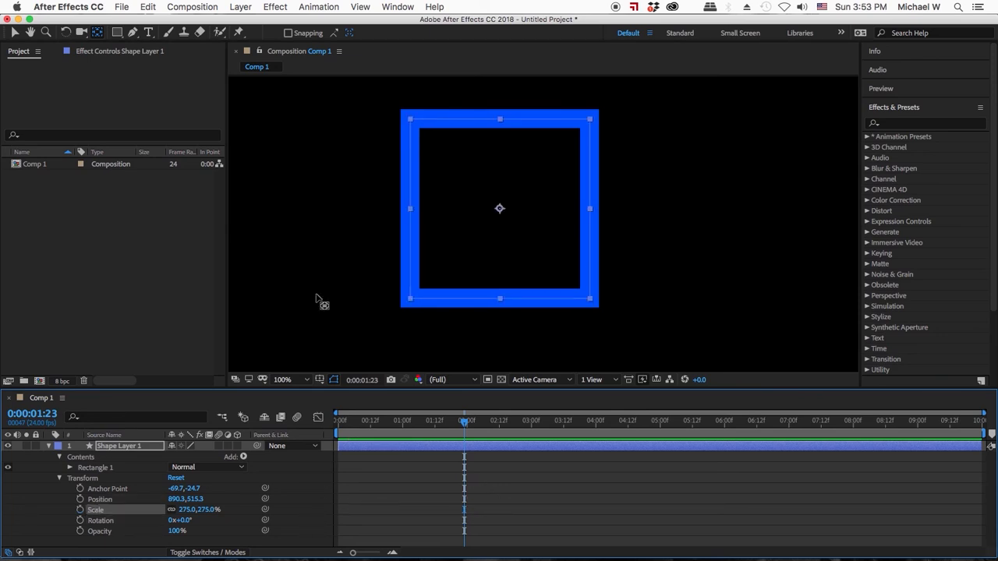
{"action": "left_click", "coordinate": [391, 456]}
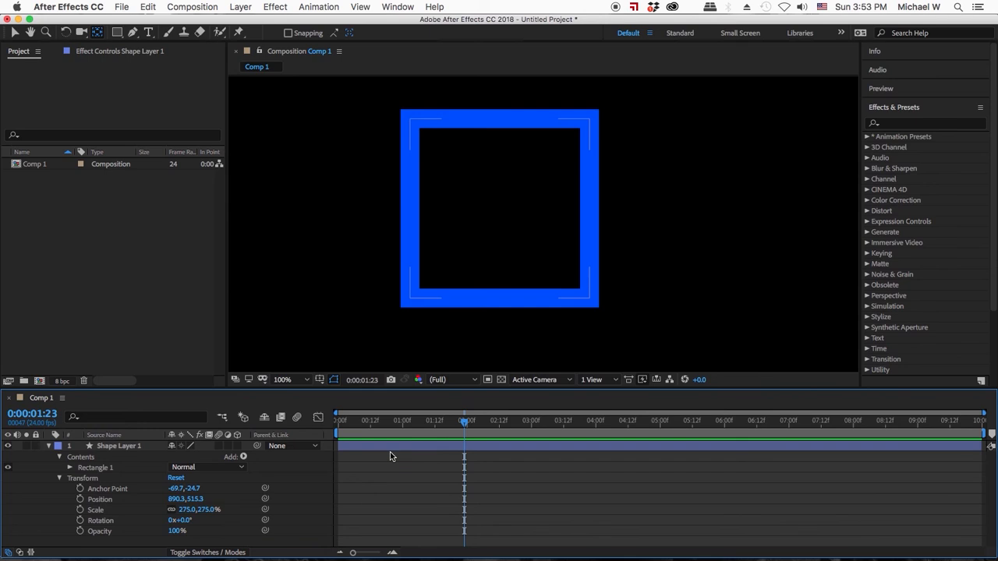
{"action": "left_click", "coordinate": [127, 450]}
{"action": "left_click", "coordinate": [127, 450]}
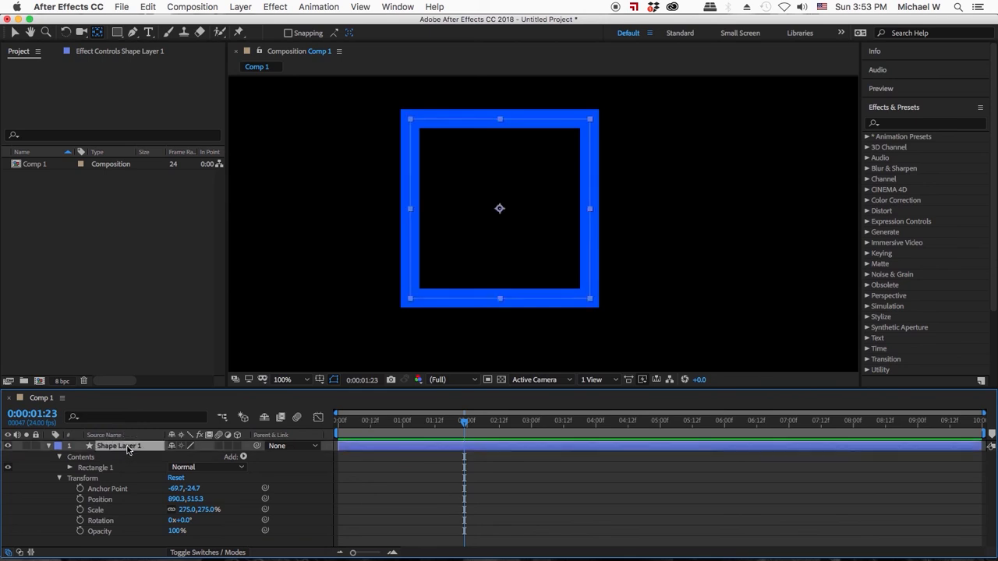
{"action": "key", "text": "Delete"}
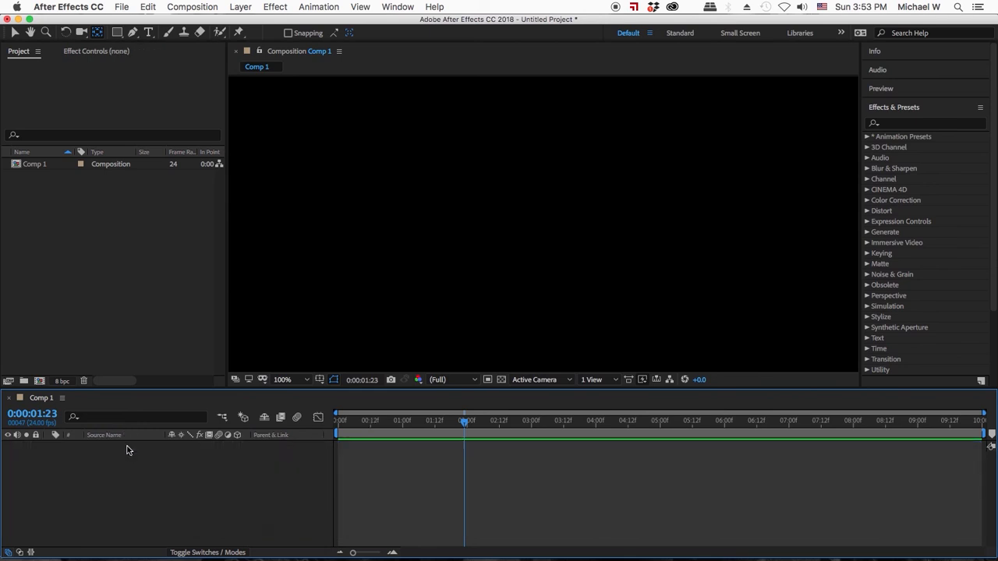
- Draw a blue outlined five-point star near the middle of the composition with the Star tool
{"action": "left_click", "coordinate": [118, 34]}
{"action": "left_click_drag", "start_coordinate": [117, 33], "coordinate": [156, 88]}
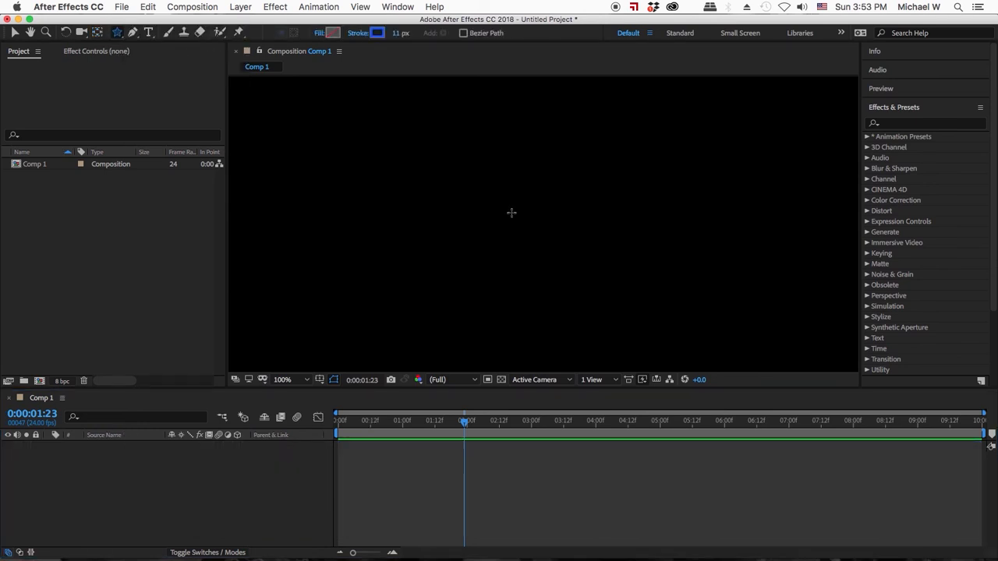
{"action": "mouse_move", "coordinate": [528, 220]}
{"action": "left_mouse_down"}
{"action": "mouse_move", "coordinate": [592, 276]}
{"action": "mouse_move", "coordinate": [581, 294]}
{"action": "left_mouse_up"}
{"action": "left_click", "coordinate": [16, 33]}
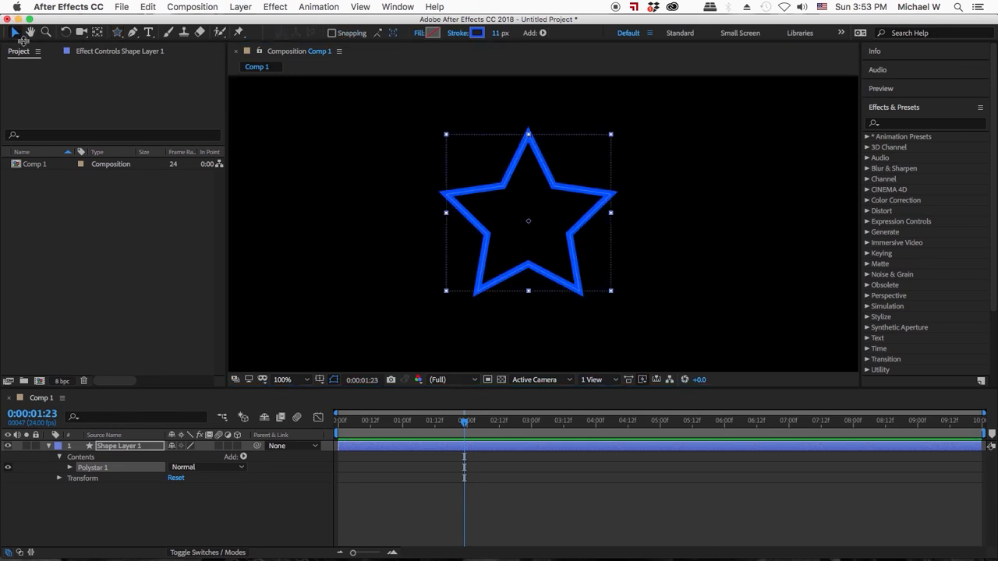
- Select the star's shape layer and move its anchor point to the center of the star with the Pan Behind tool
{"action": "left_click", "coordinate": [382, 489]}
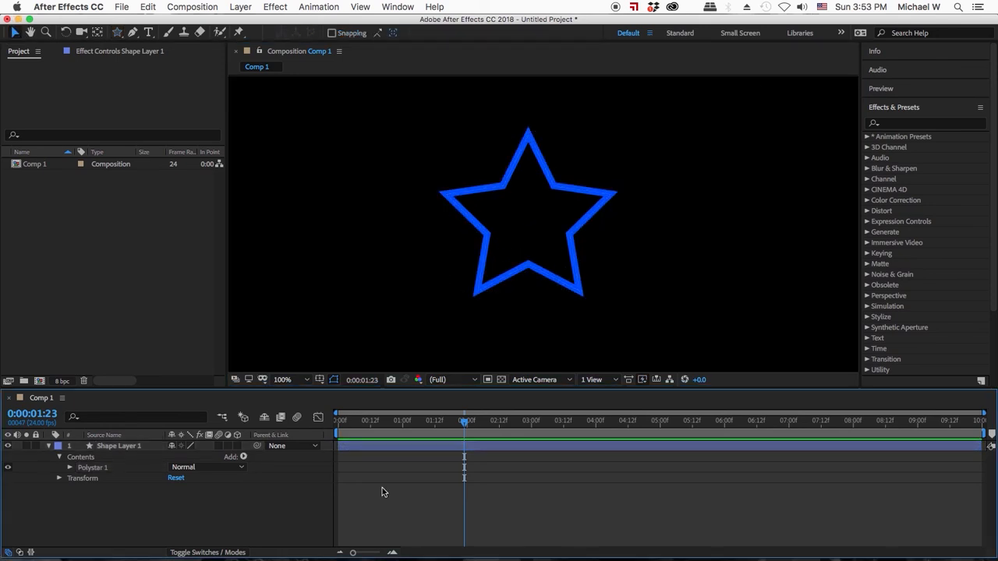
{"action": "left_click", "coordinate": [415, 449]}
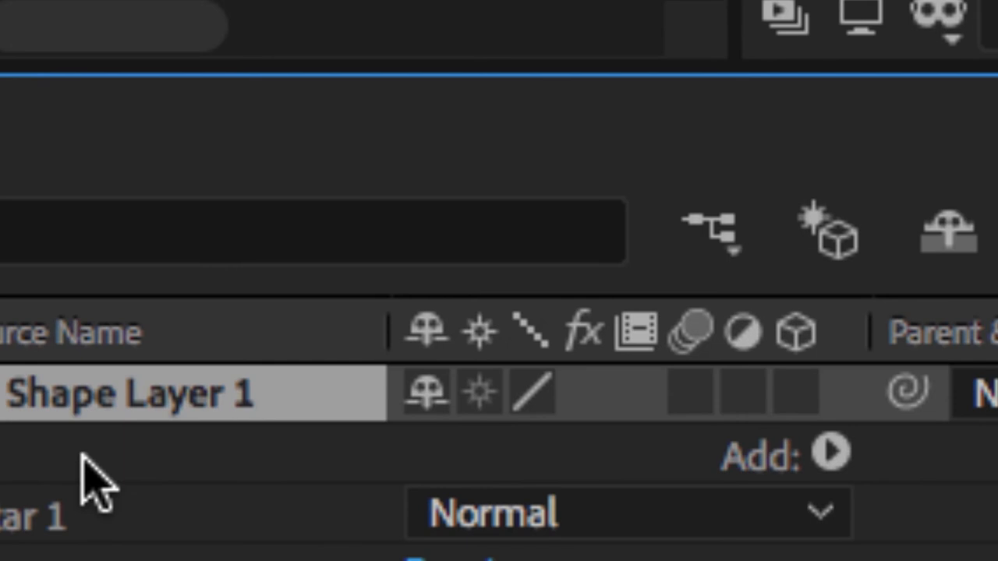
{"action": "left_click", "coordinate": [92, 503]}
{"action": "left_click", "coordinate": [100, 484]}
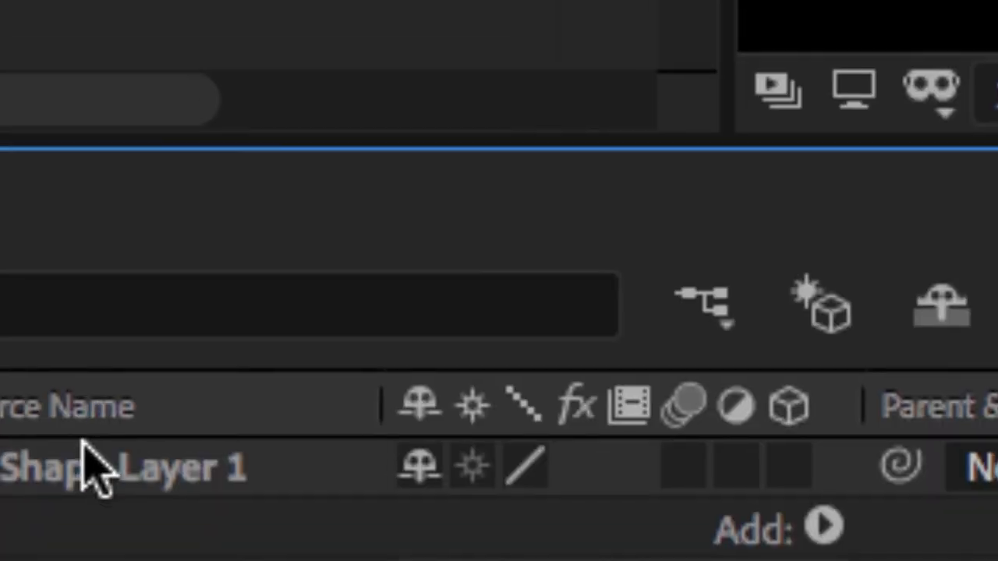
{"action": "left_click", "coordinate": [31, 236]}
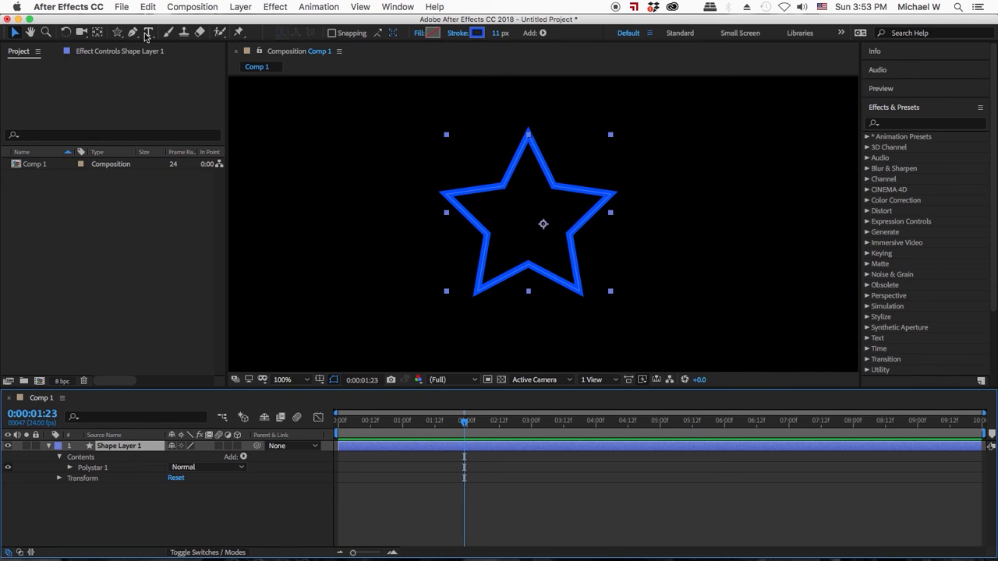
{"action": "left_click", "coordinate": [97, 32]}
{"action": "left_click", "coordinate": [543, 225]}
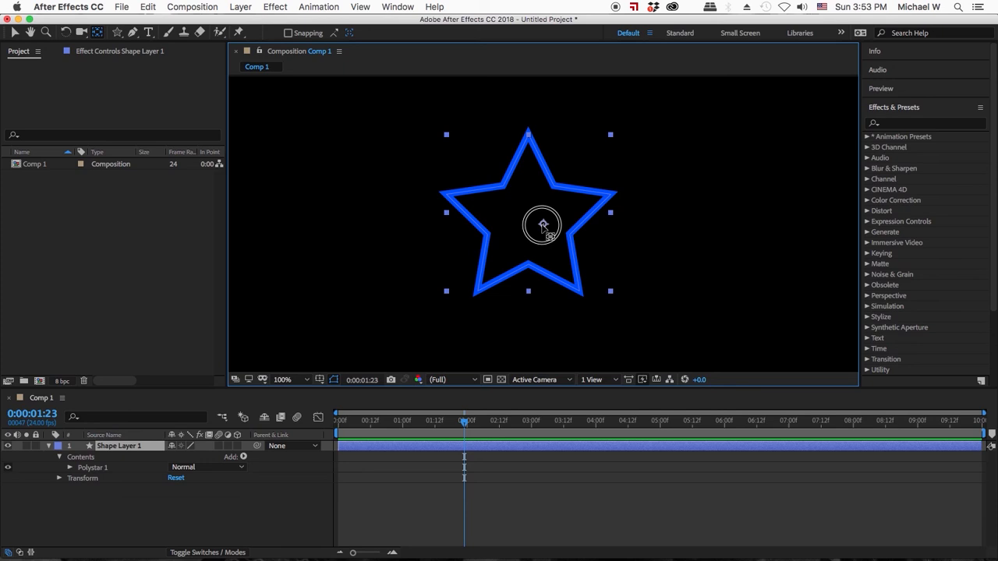
{"action": "left_click_drag", "start_coordinate": [543, 225], "coordinate": [537, 230]}
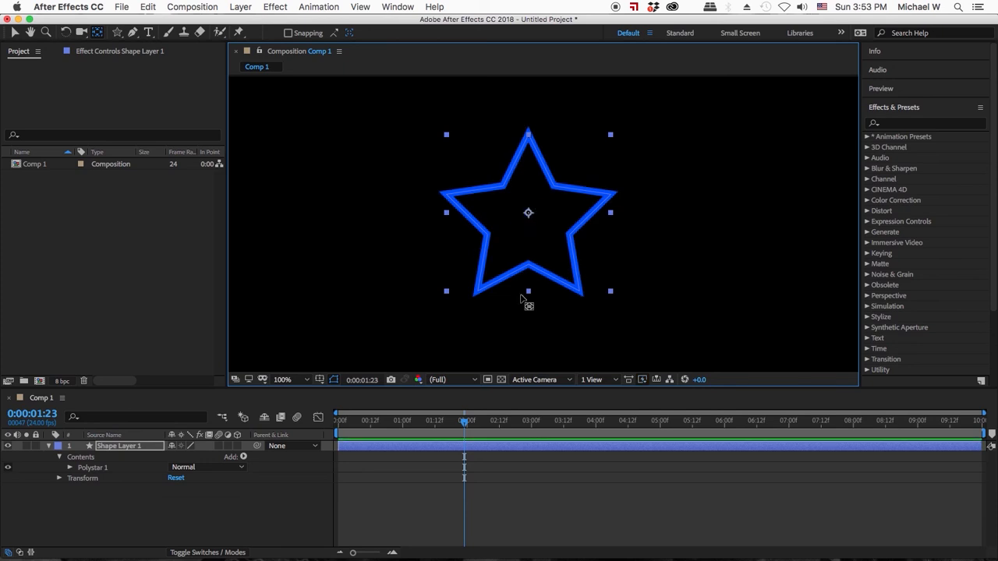
- Rotate the star to 275° around its centered anchor point, and undo the rotation
{"action": "left_click", "coordinate": [60, 478]}
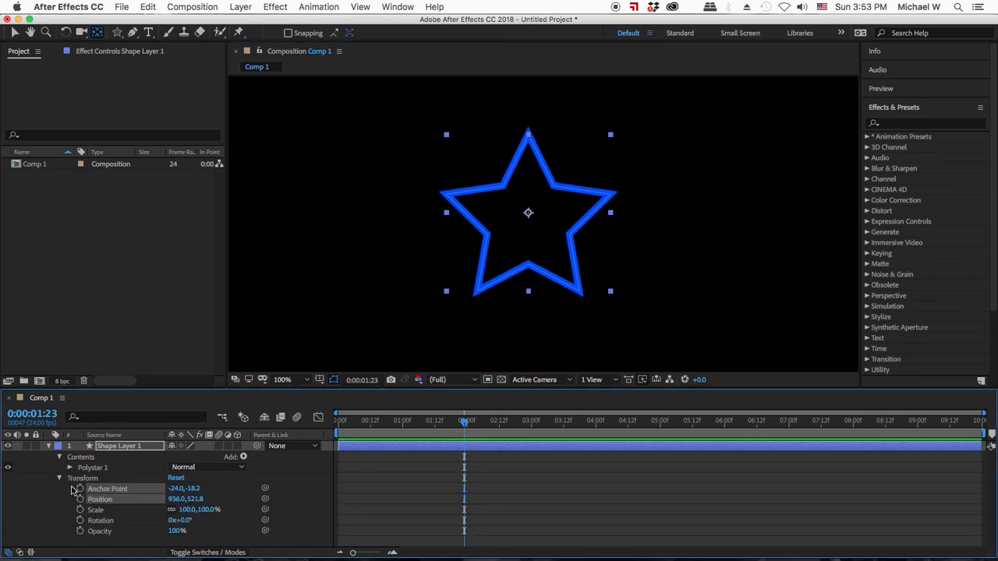
{"action": "left_click", "coordinate": [100, 522]}
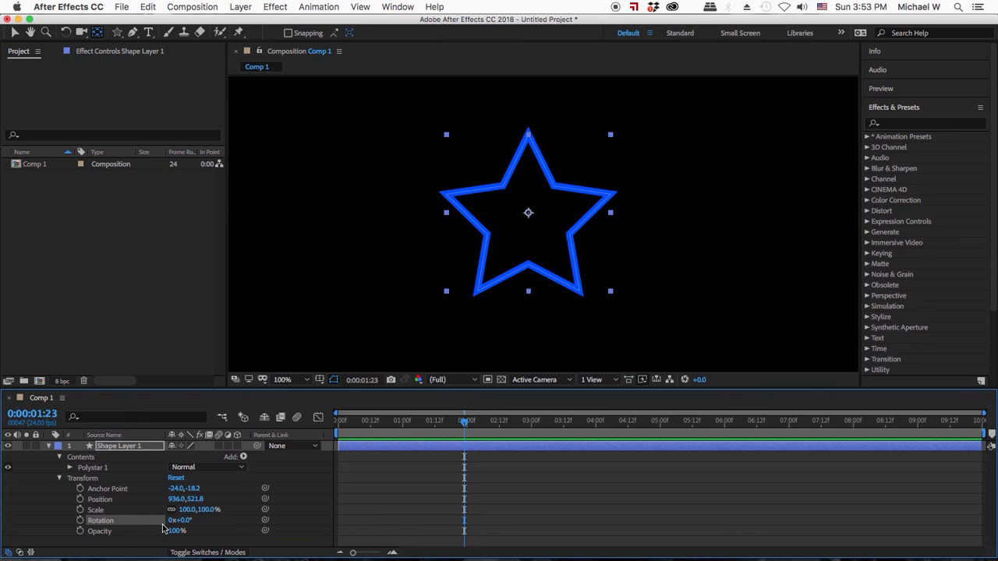
{"action": "left_click_drag", "start_coordinate": [176, 521], "coordinate": [347, 518]}
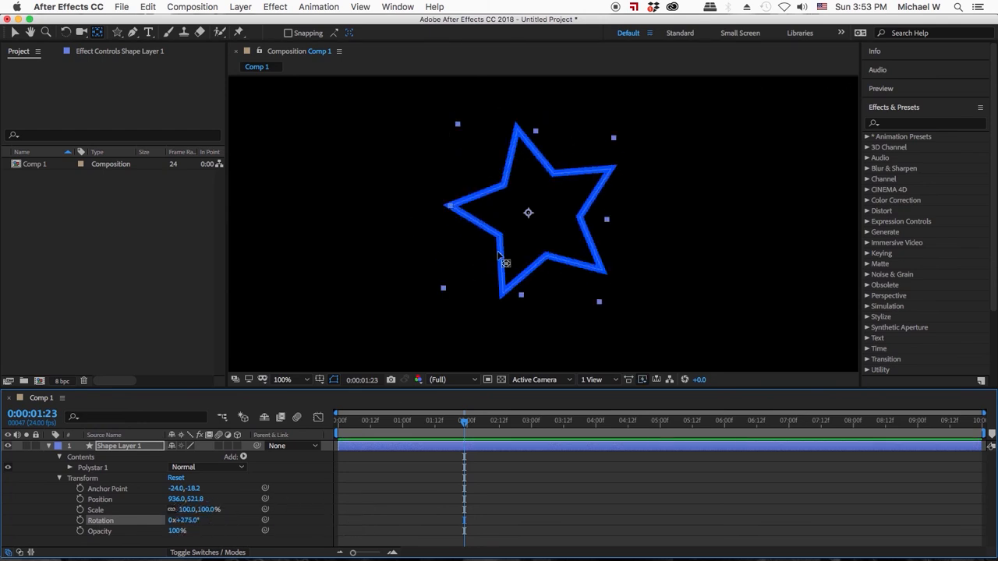
{"action": "key", "text": "super+z"}
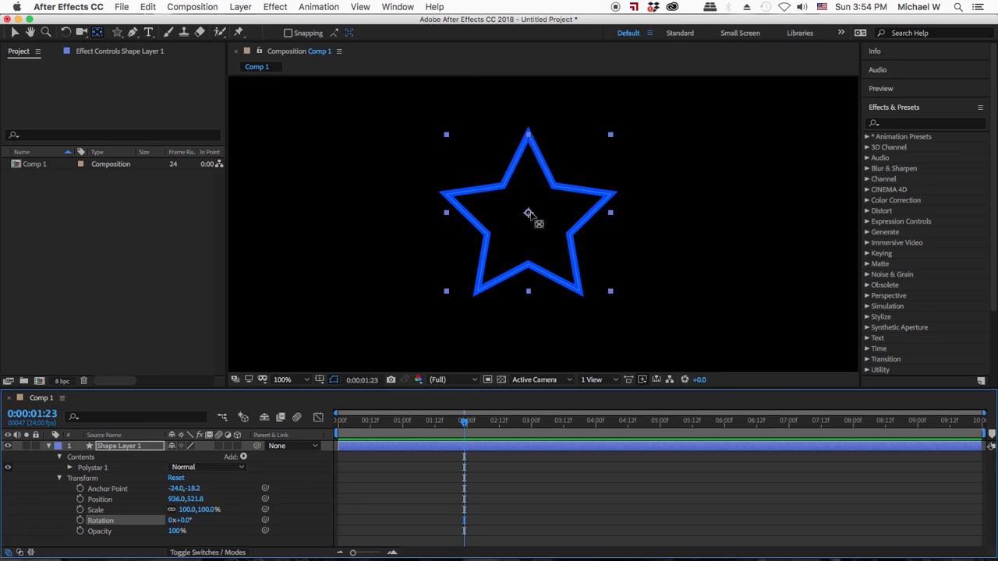
- Move the anchor point to the star's top tip and set the layer's Rotation to 9° to swing it from there
{"action": "left_click_drag", "start_coordinate": [530, 213], "coordinate": [527, 134]}
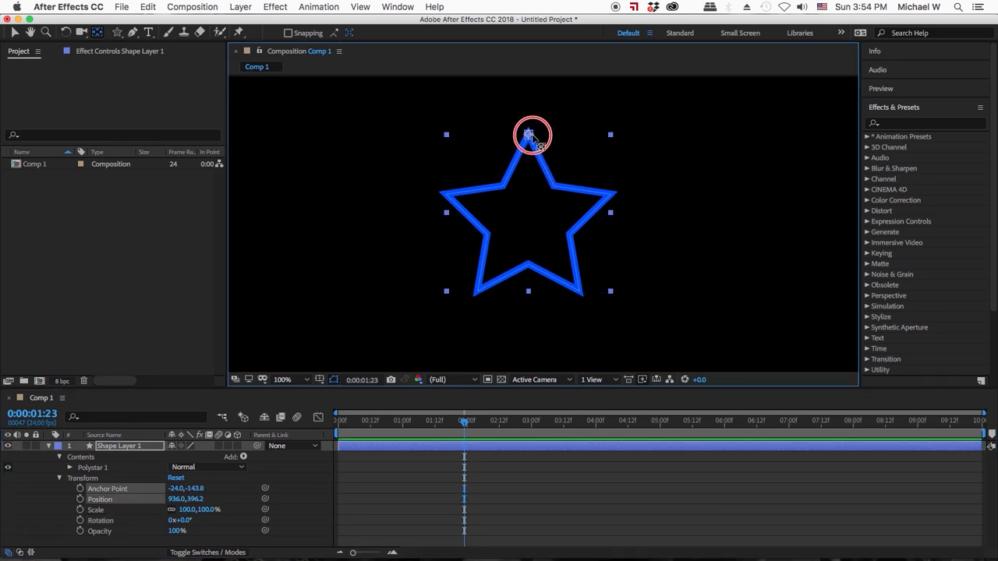
{"action": "left_click", "coordinate": [199, 540]}
{"action": "mouse_move", "coordinate": [181, 519]}
{"action": "left_mouse_down"}
{"action": "mouse_move", "coordinate": [193, 524]}
{"action": "mouse_move", "coordinate": [156, 519]}
{"action": "mouse_move", "coordinate": [188, 522]}
{"action": "left_mouse_up"}
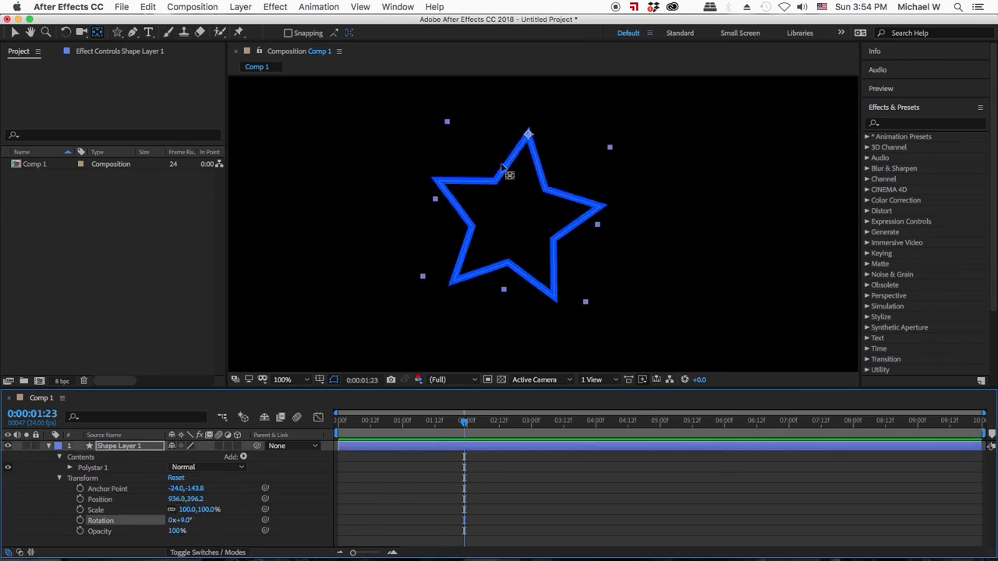
- Move the current time to 0:00:00:01 and delete the star's shape layer
{"action": "left_click", "coordinate": [393, 475]}
{"action": "left_click", "coordinate": [402, 449]}
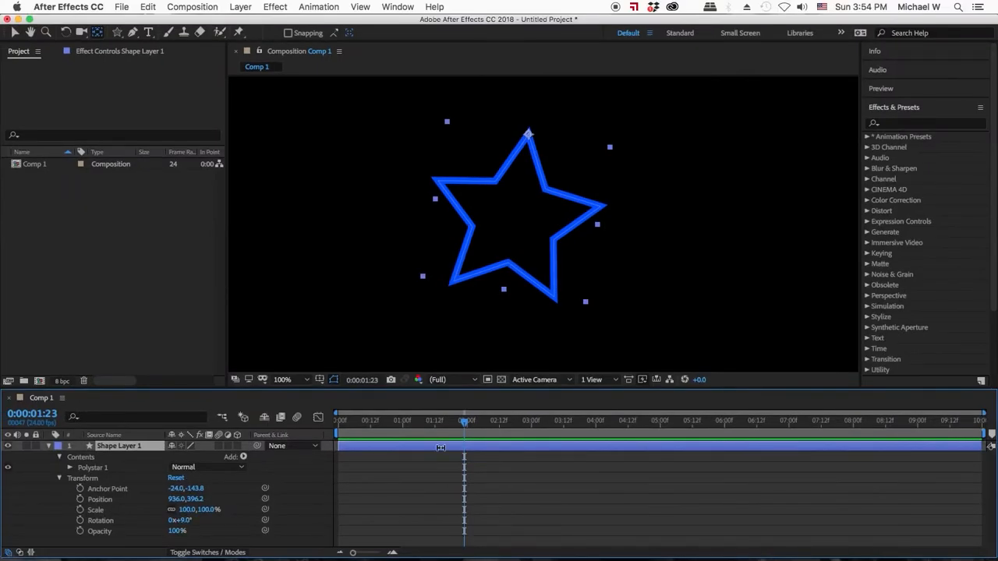
{"action": "left_click_drag", "start_coordinate": [464, 423], "coordinate": [340, 428]}
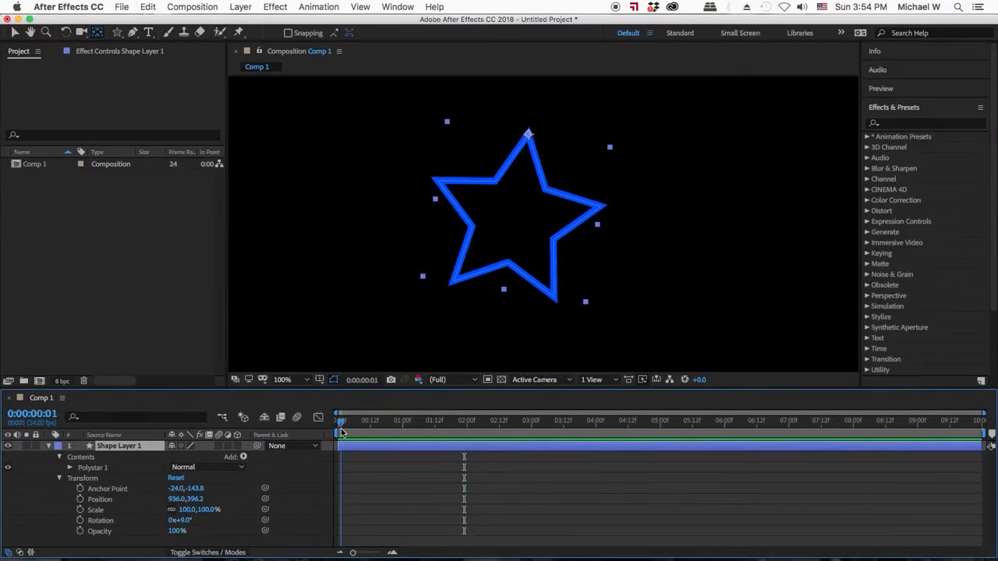
{"action": "key", "text": "Delete"}
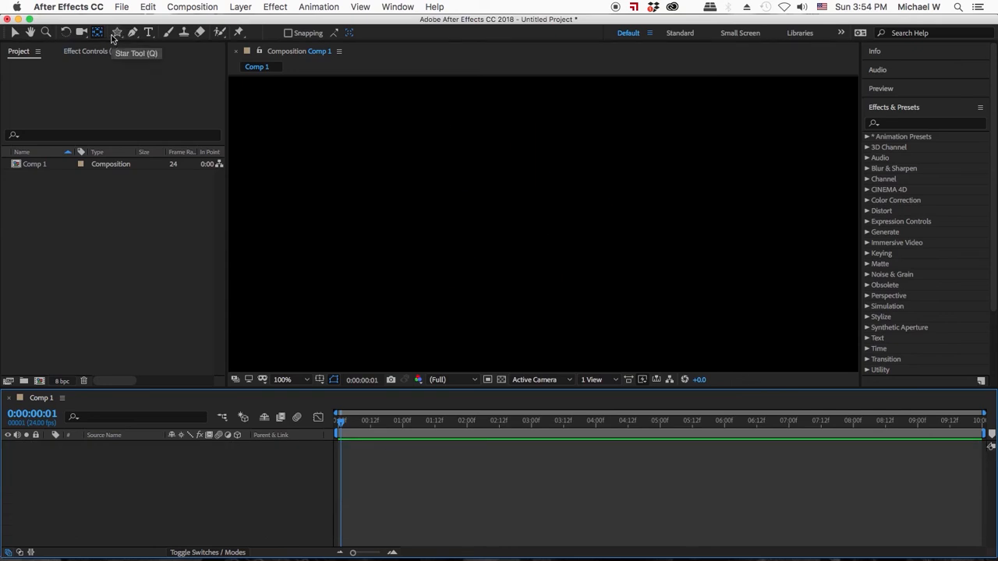
- Draw a blue outlined square in the left part of the composition with the Rectangle tool
{"action": "left_click_drag", "start_coordinate": [116, 35], "coordinate": [145, 37]}
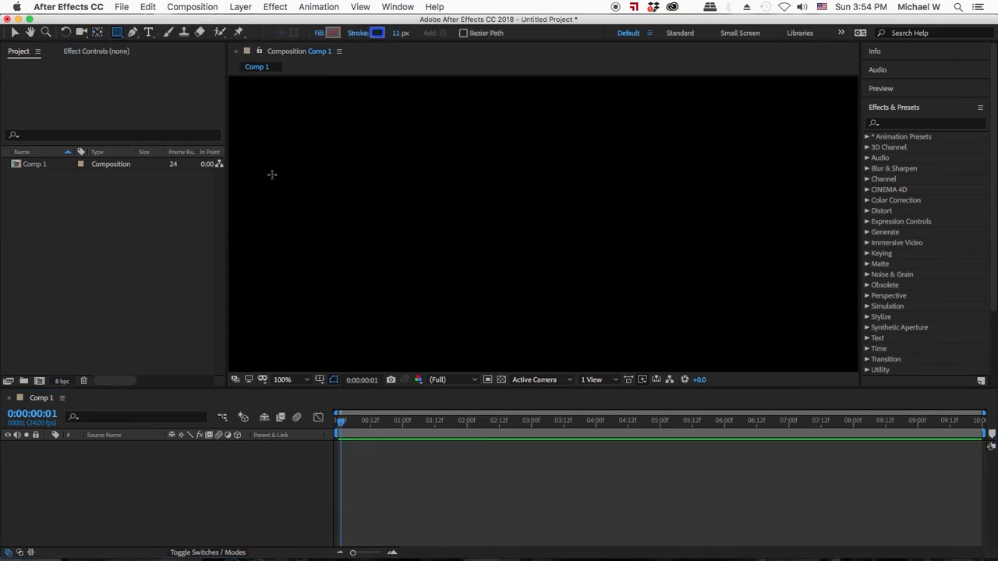
{"action": "left_click_drag", "start_coordinate": [295, 178], "coordinate": [381, 263]}
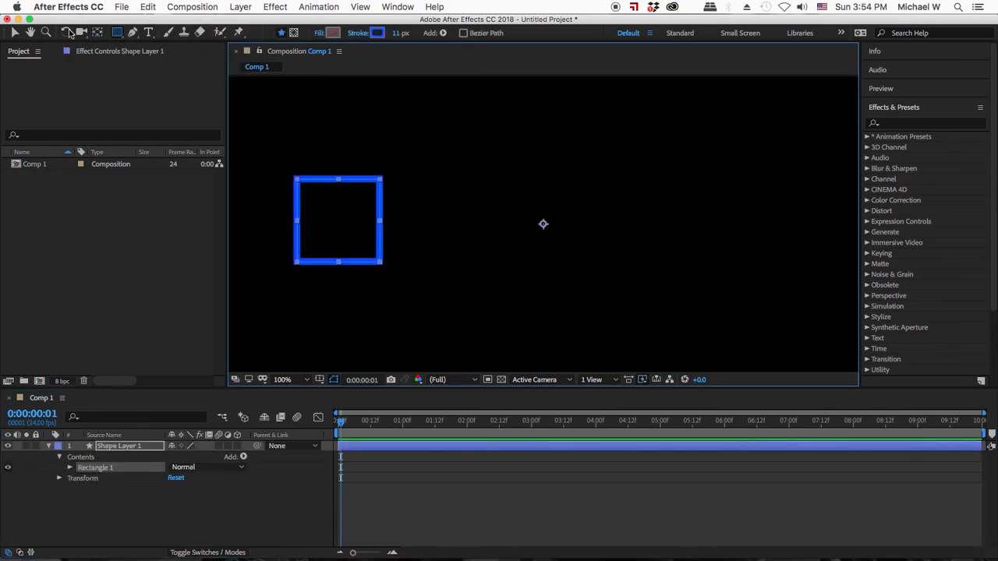
{"action": "key", "text": "v"}
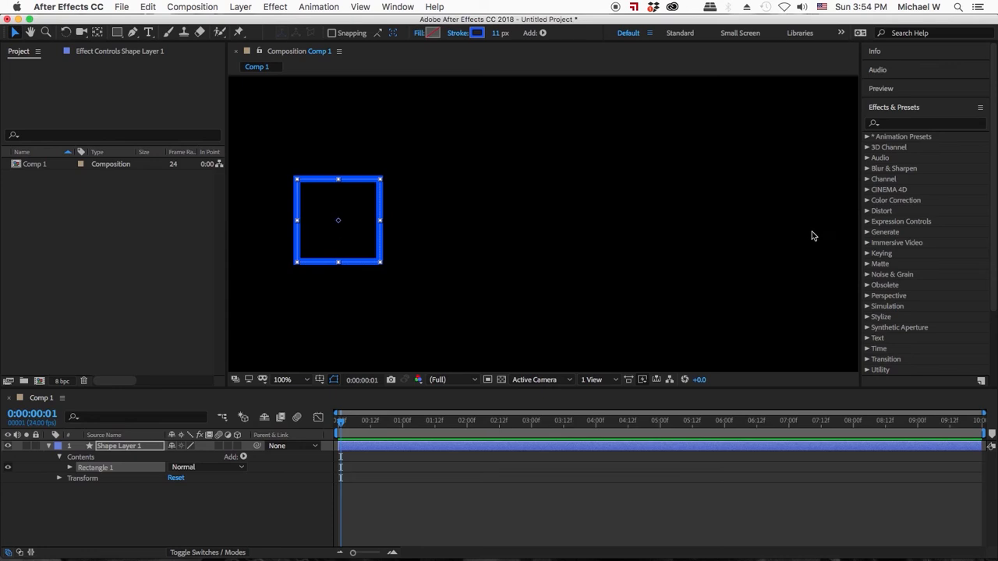
- Move the square layer's anchor point to the center of the square with the Pan Behind tool
{"action": "left_click", "coordinate": [412, 449]}
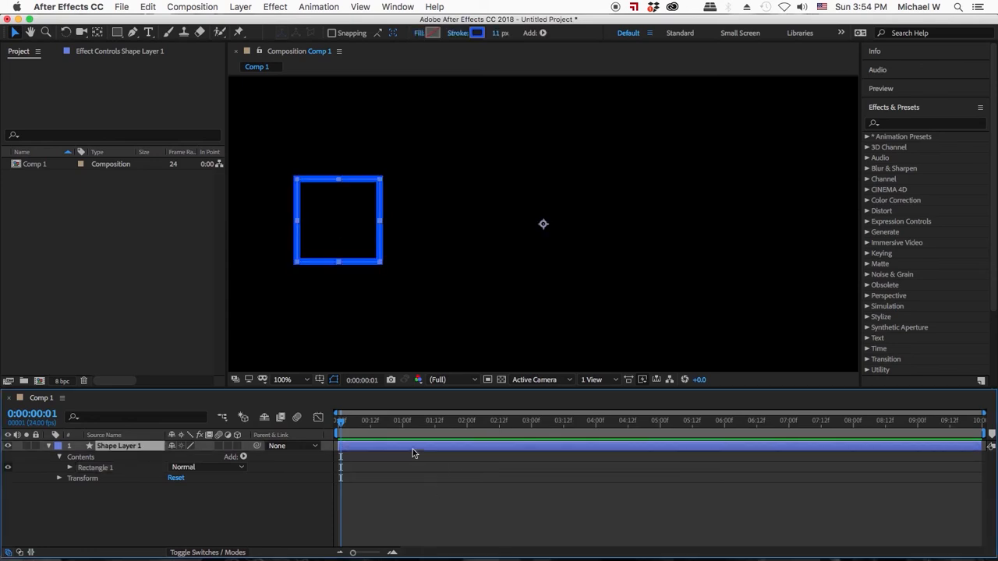
{"action": "left_click", "coordinate": [98, 32]}
{"action": "left_click", "coordinate": [544, 225]}
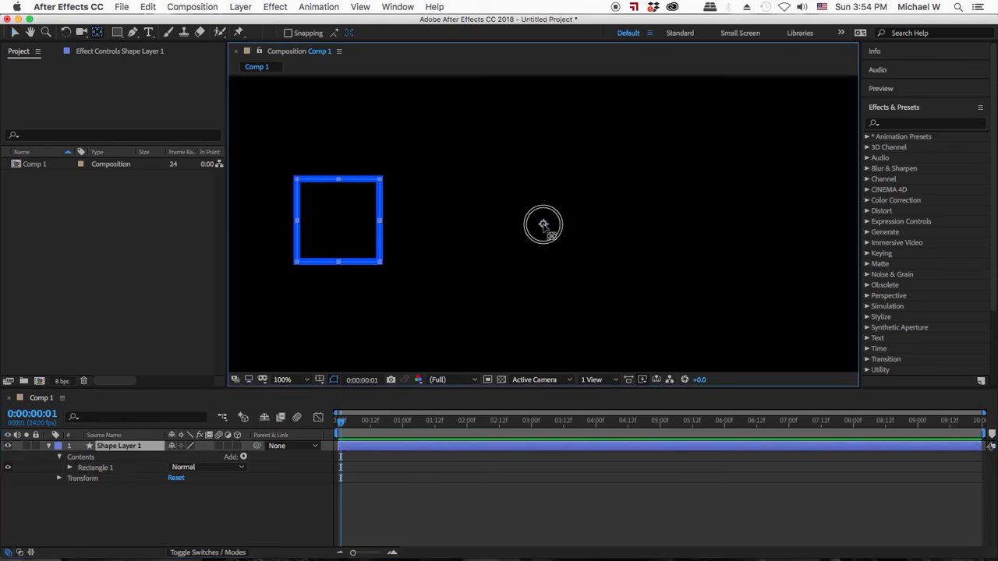
{"action": "left_click_drag", "start_coordinate": [543, 225], "coordinate": [339, 221]}
{"action": "left_click", "coordinate": [14, 32]}
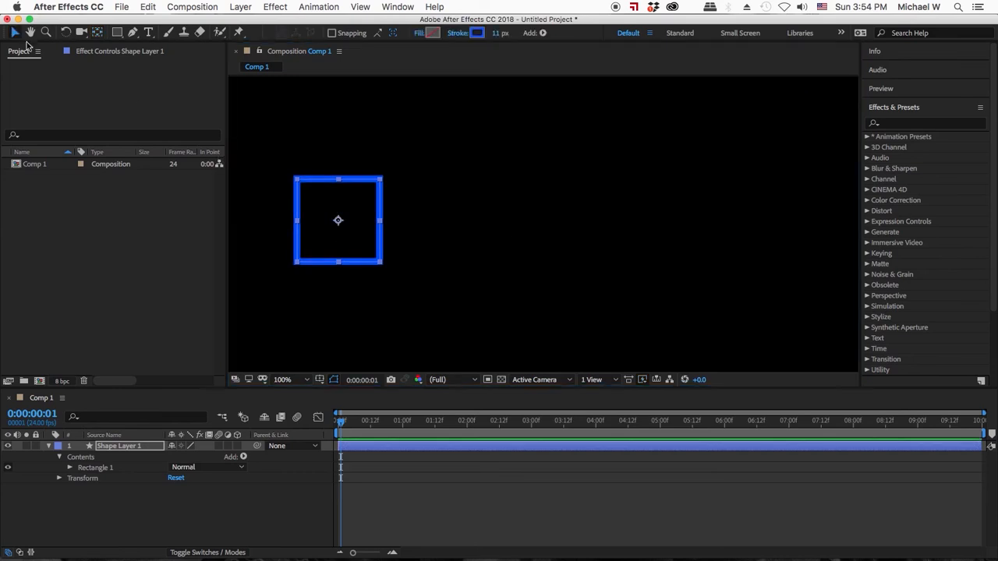
- Reveal the square layer's transform properties and start animating Position with a keyframe at 0:00:00:12
{"action": "left_click", "coordinate": [116, 446]}
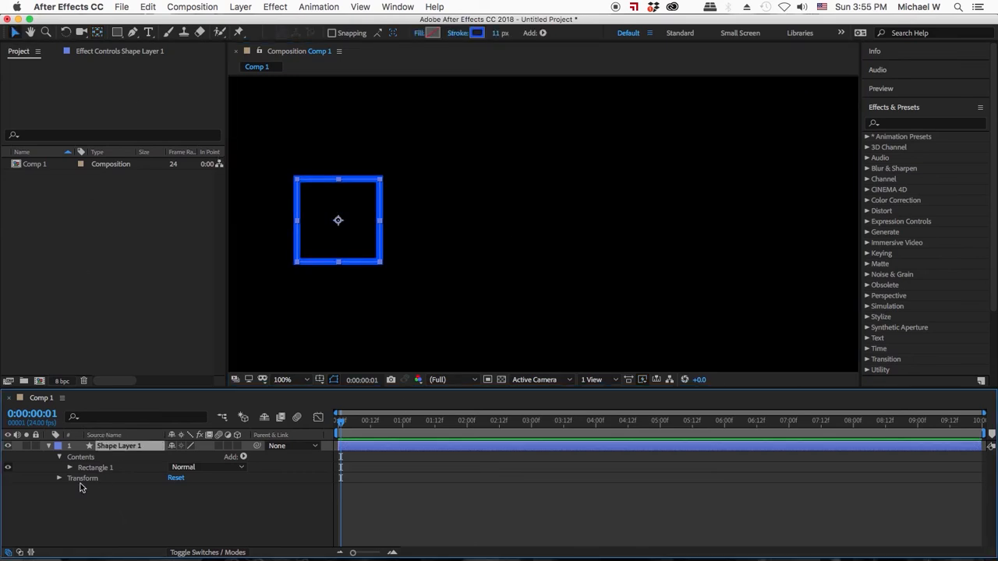
{"action": "left_click", "coordinate": [60, 478]}
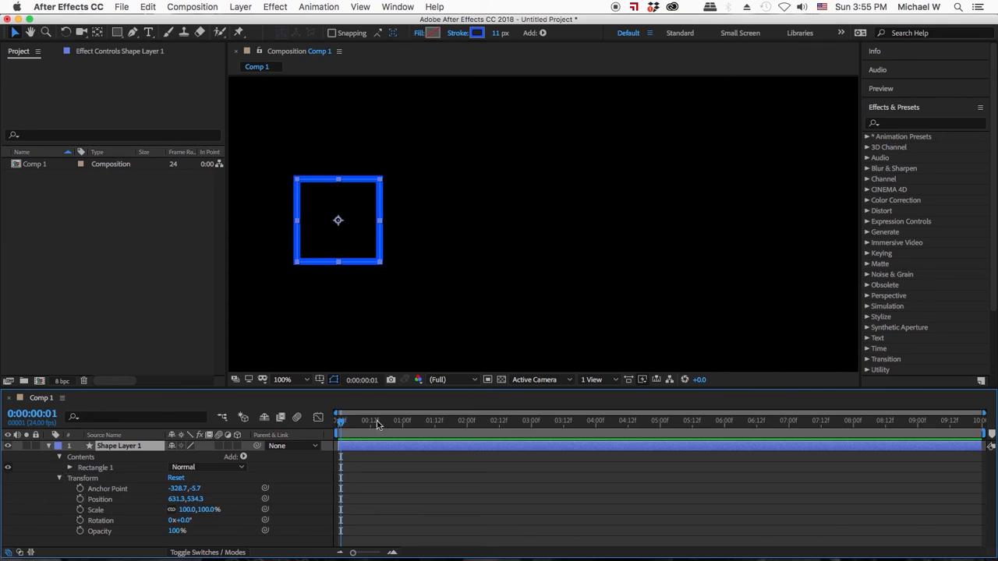
{"action": "left_click_drag", "start_coordinate": [341, 421], "coordinate": [372, 423]}
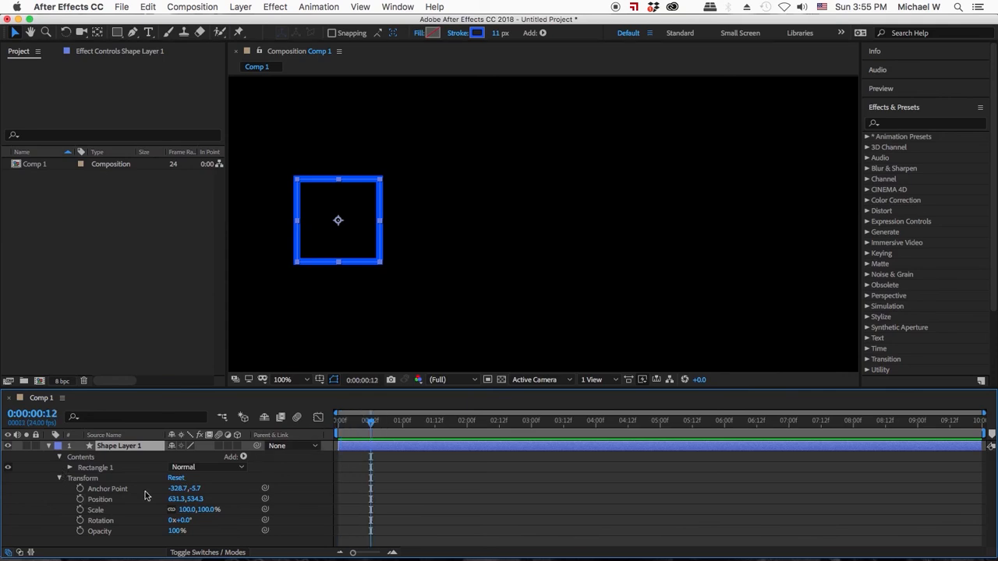
{"action": "left_click", "coordinate": [79, 499]}
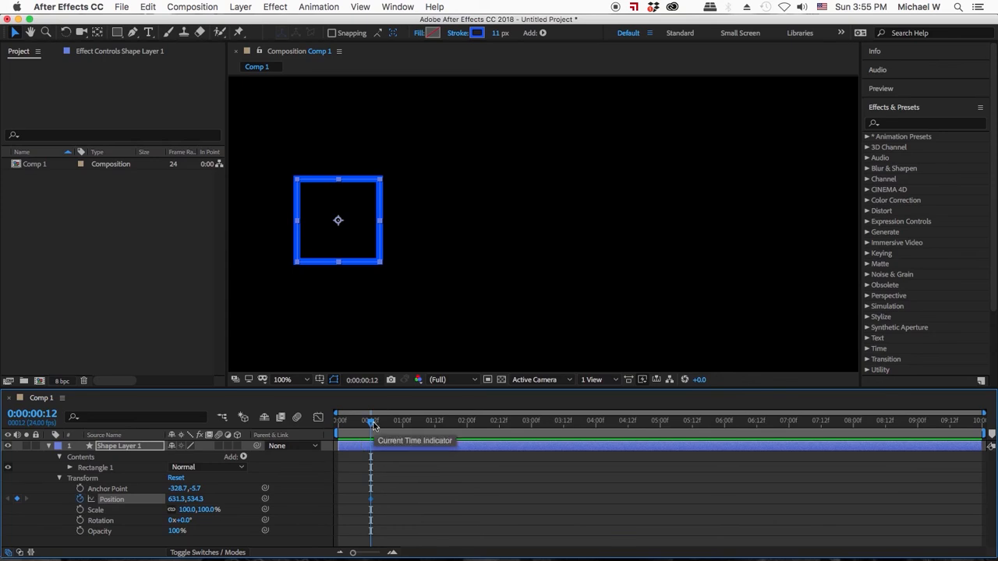
- At 0:00:02:01, move the square horizontally across to about 1276, 534 to create a second Position keyframe, and delete that keyframe
{"action": "left_click_drag", "start_coordinate": [372, 422], "coordinate": [469, 422]}
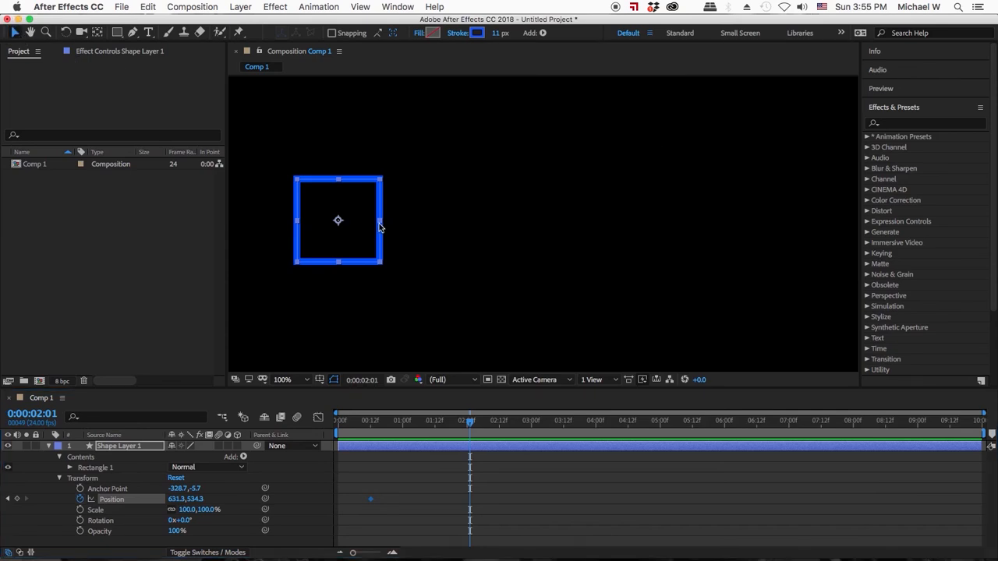
{"action": "left_click_drag", "start_coordinate": [379, 223], "coordinate": [763, 203]}
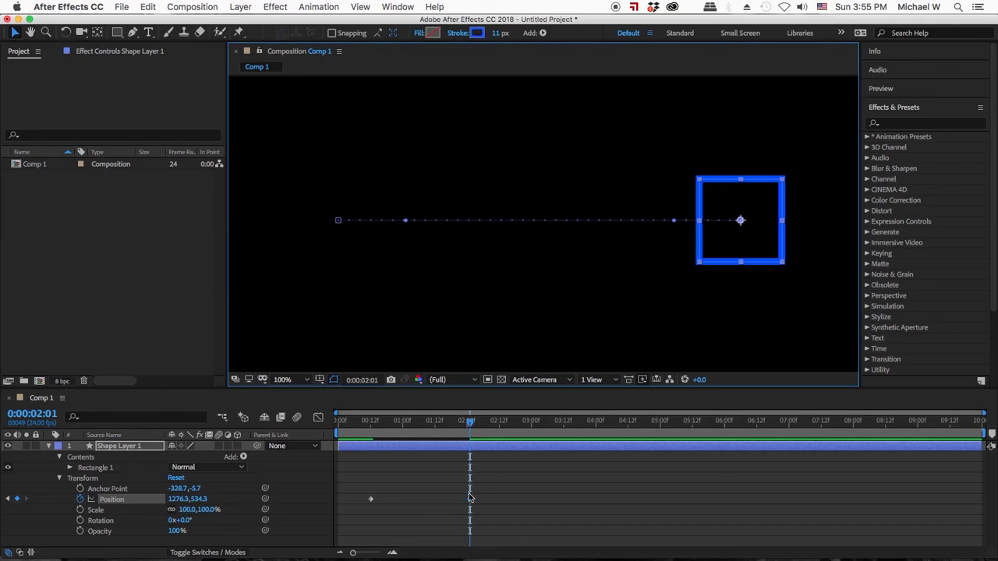
{"action": "key", "text": "Delete"}
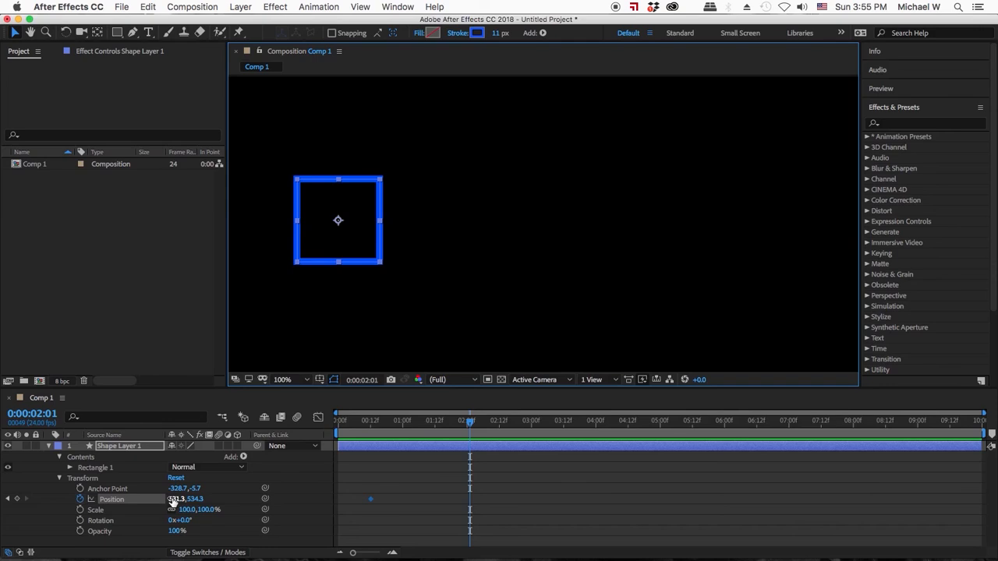
- Try to move the square horizontally to about 1357, 534 at 0:00:02:01, and undo the move
{"action": "left_click_drag", "start_coordinate": [172, 502], "coordinate": [601, 475]}
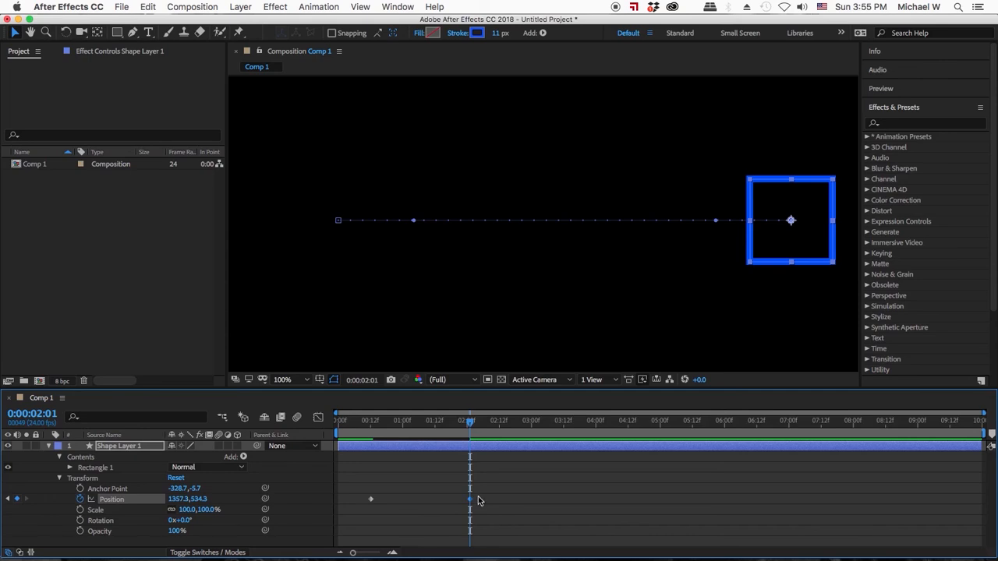
{"action": "key", "text": "super+z"}
- At 0:00:02:01, set the square's X position to 6800 and reduce it to about 5623
{"action": "left_click", "coordinate": [178, 500]}
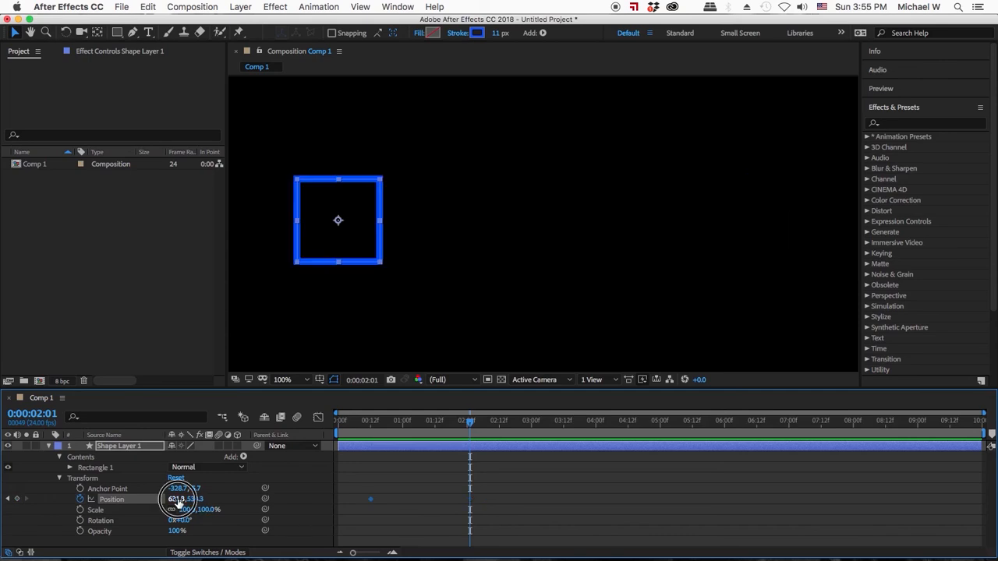
{"action": "type", "text": "6"}
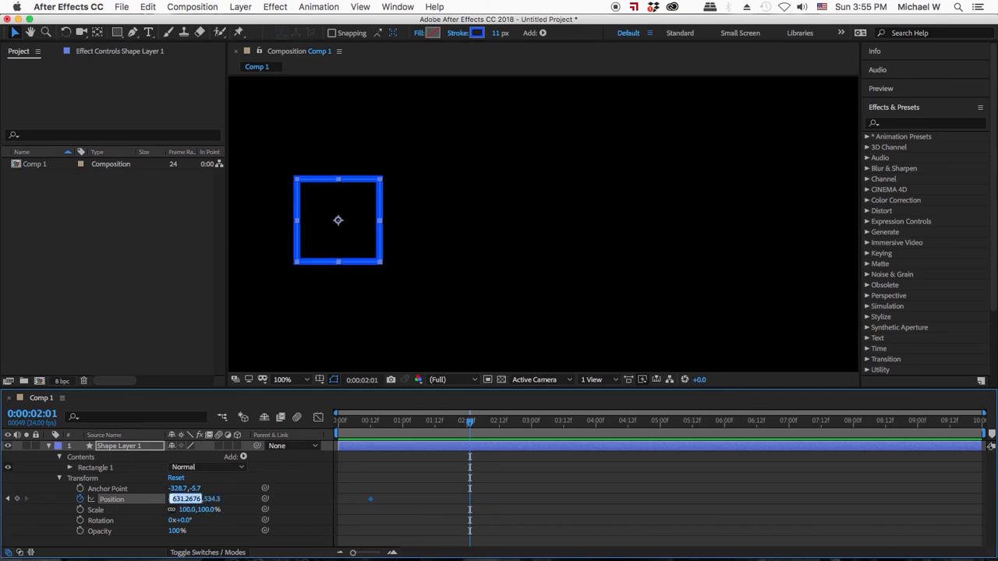
{"action": "type", "text": "800"}
{"action": "key", "text": "Return"}
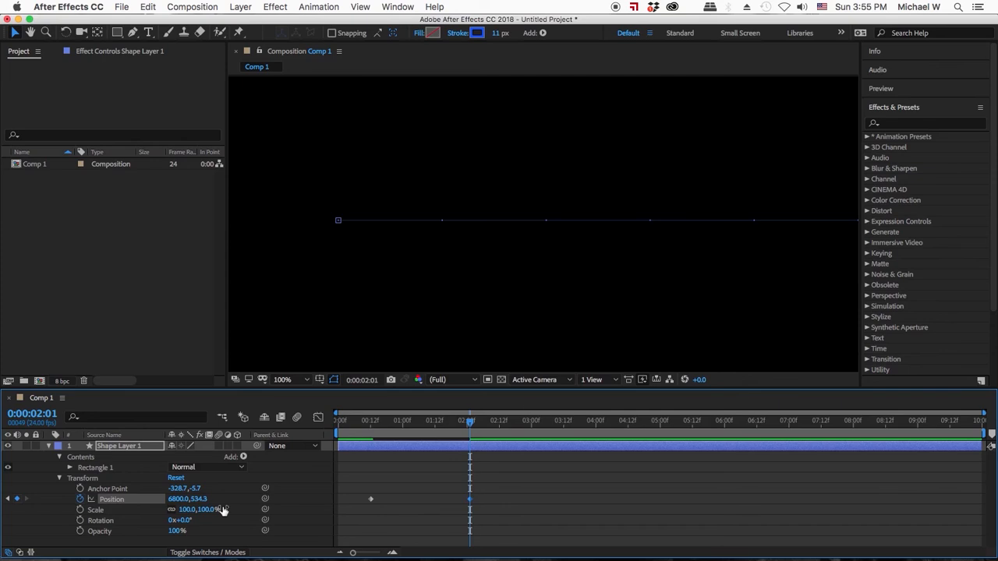
{"action": "left_click_drag", "start_coordinate": [179, 501], "coordinate": [10, 537]}
{"action": "left_click_drag", "start_coordinate": [179, 501], "coordinate": [0, 503]}
{"action": "left_click", "coordinate": [109, 509]}
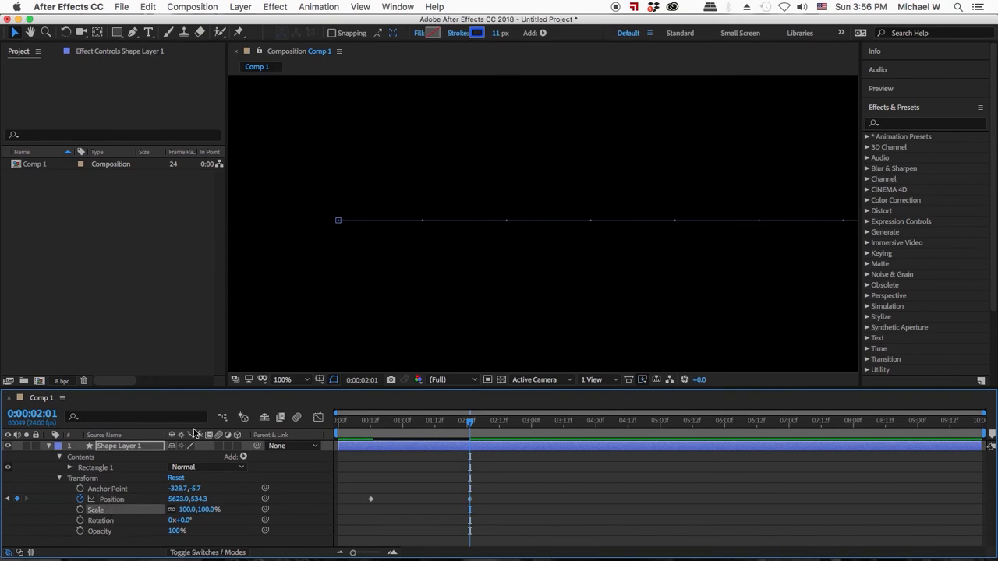
- Delete the square's layer and draw a blue outlined circle with the Ellipse tool
{"action": "left_click", "coordinate": [127, 445]}
{"action": "key", "text": "Delete"}
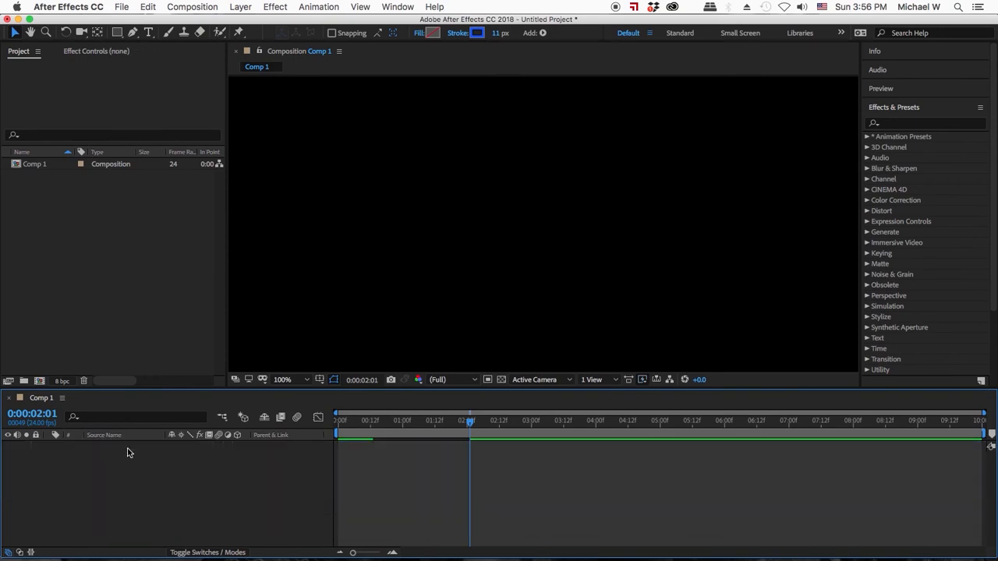
{"action": "left_click", "coordinate": [117, 33]}
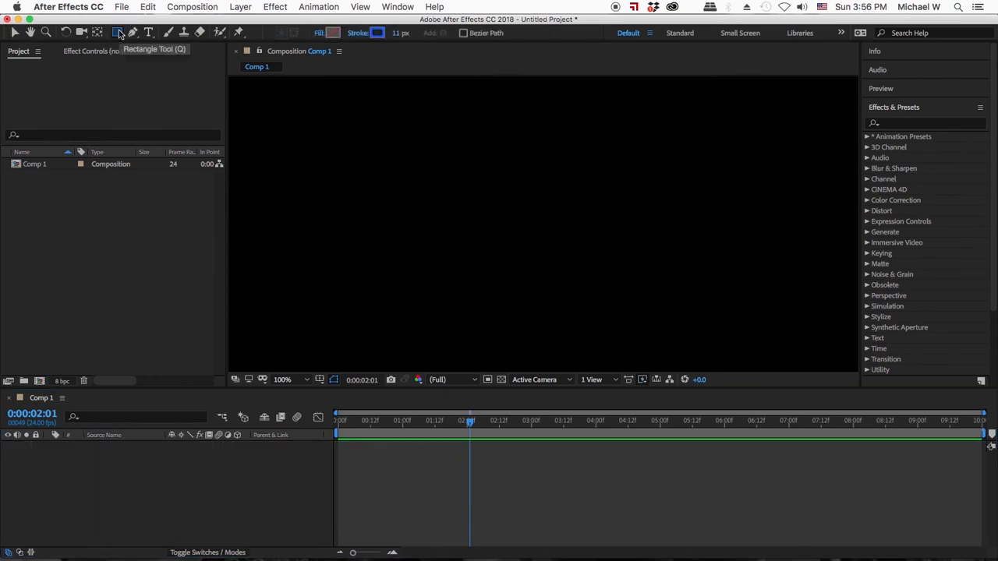
{"action": "left_click_drag", "start_coordinate": [116, 33], "coordinate": [144, 60]}
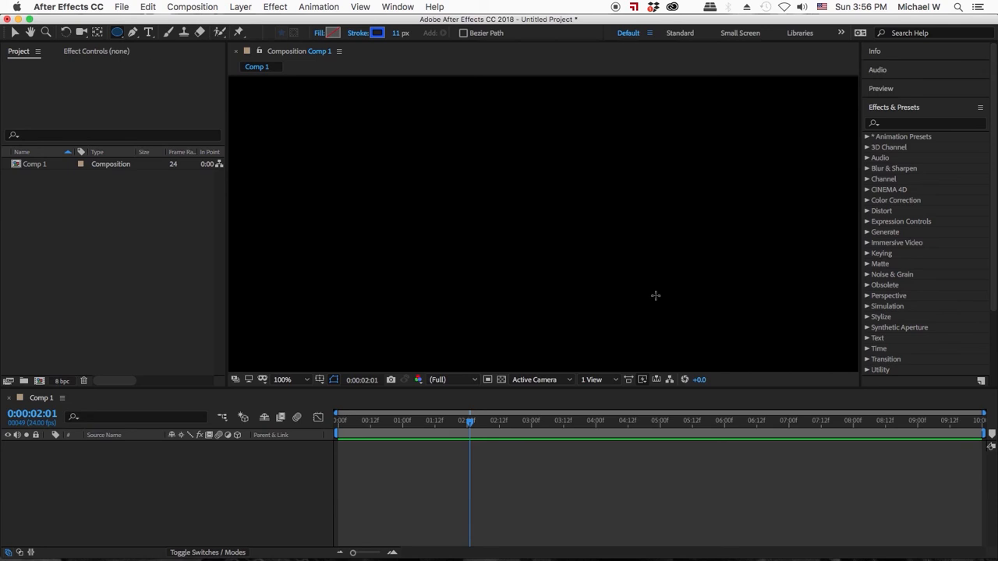
{"action": "left_click_drag", "start_coordinate": [532, 206], "coordinate": [629, 304]}
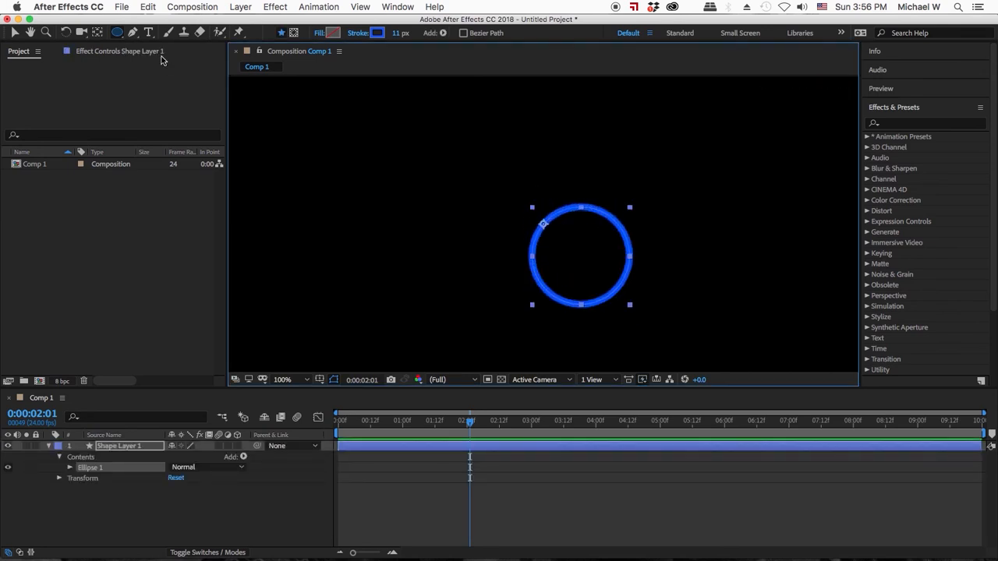
- Move the circle up near the middle of the composition and place its layer's anchor point at the circle's center with the Pan Behind tool
{"action": "left_click", "coordinate": [14, 33]}
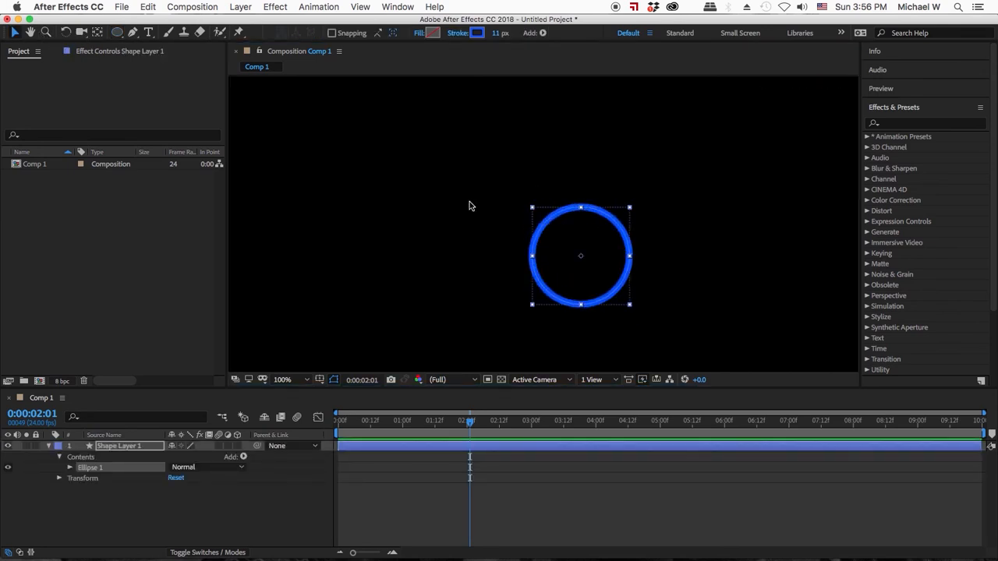
{"action": "left_click_drag", "start_coordinate": [593, 255], "coordinate": [537, 214]}
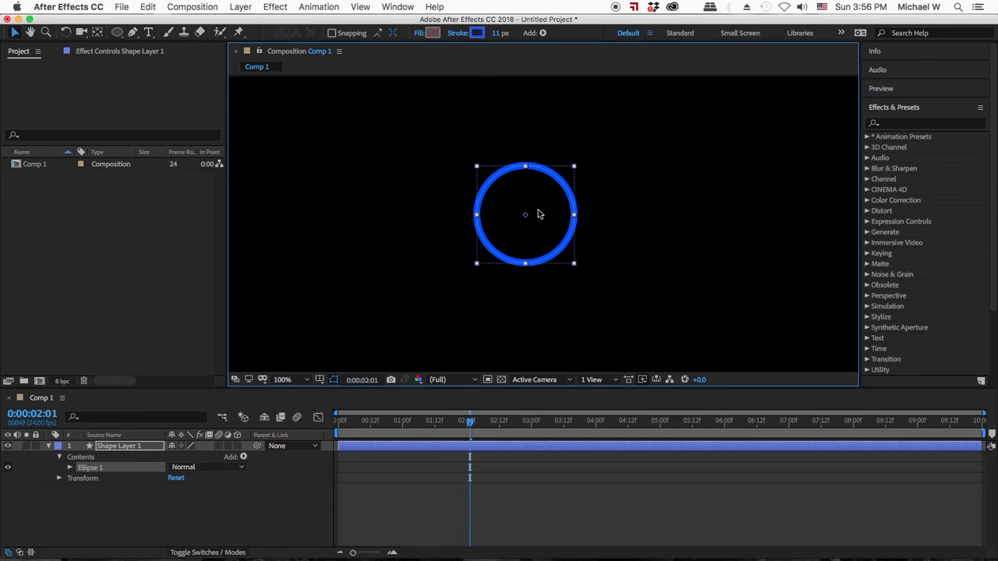
{"action": "left_click", "coordinate": [499, 448]}
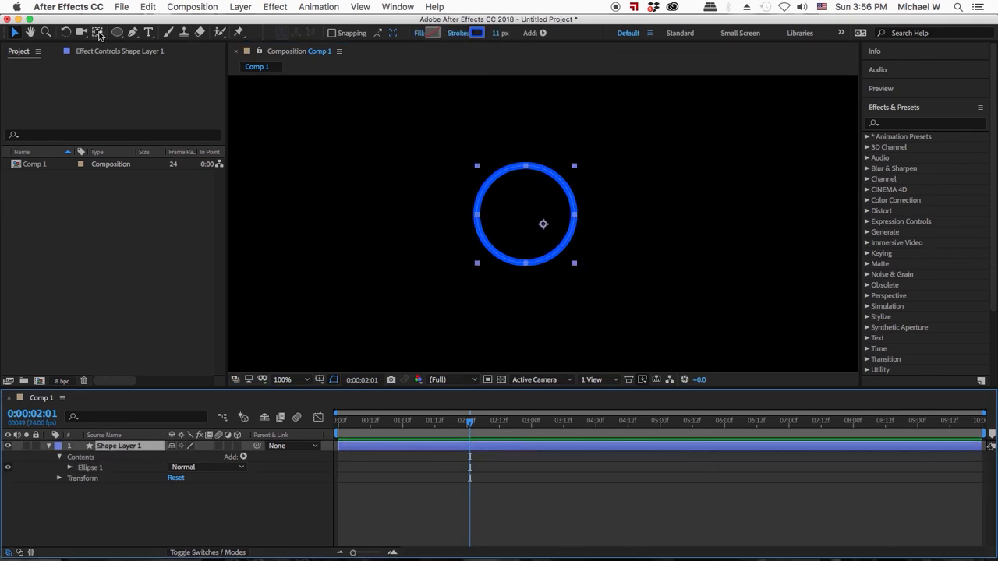
{"action": "left_click", "coordinate": [97, 33]}
{"action": "left_click", "coordinate": [543, 225]}
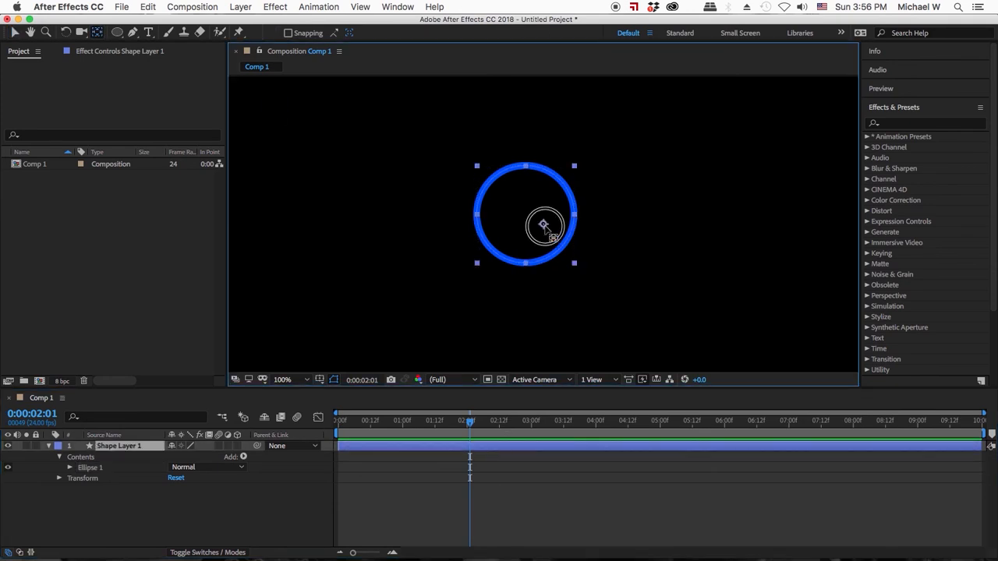
{"action": "left_click_drag", "start_coordinate": [543, 226], "coordinate": [525, 213]}
{"action": "left_click", "coordinate": [506, 235]}
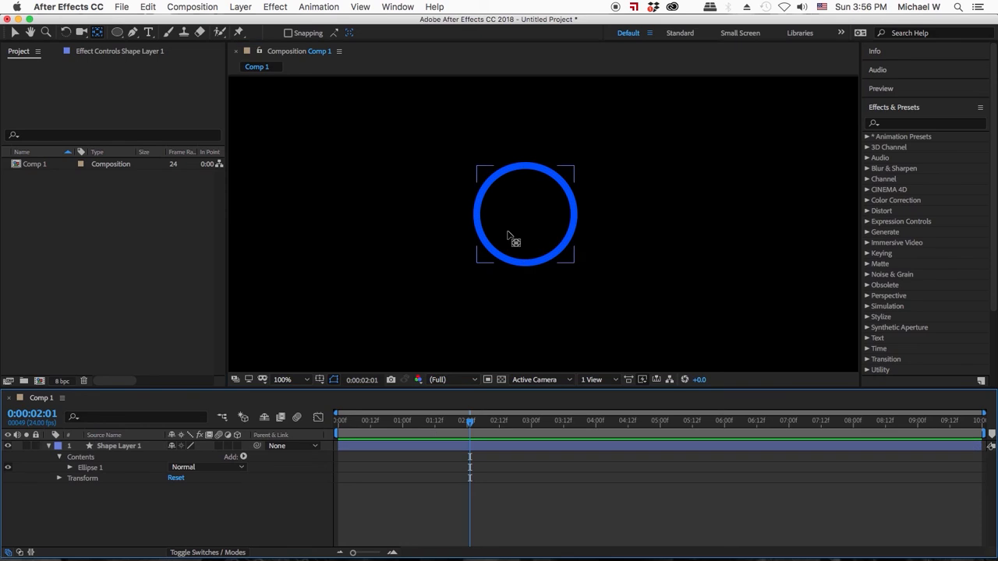
{"action": "left_click", "coordinate": [429, 449]}
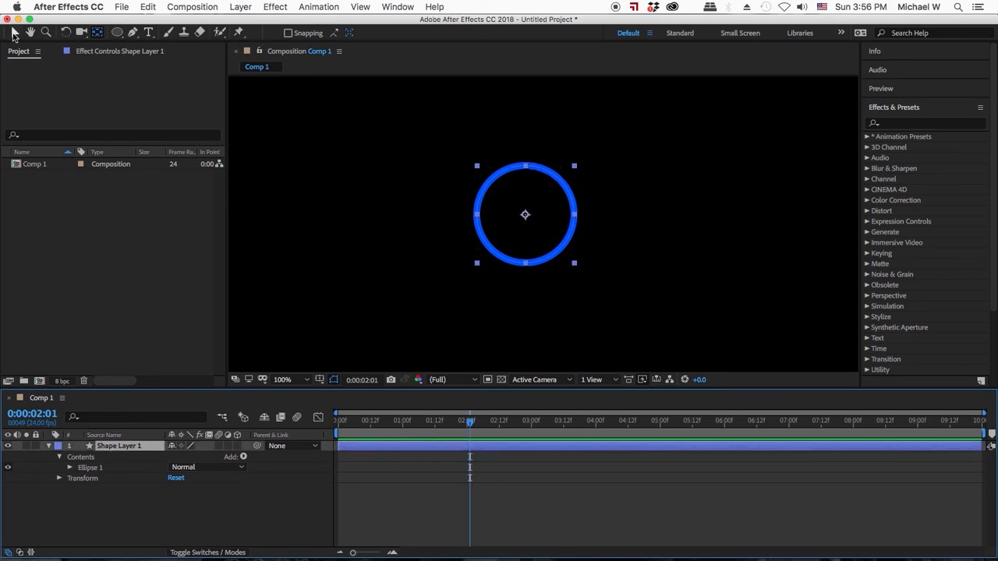
{"action": "left_click", "coordinate": [14, 33]}
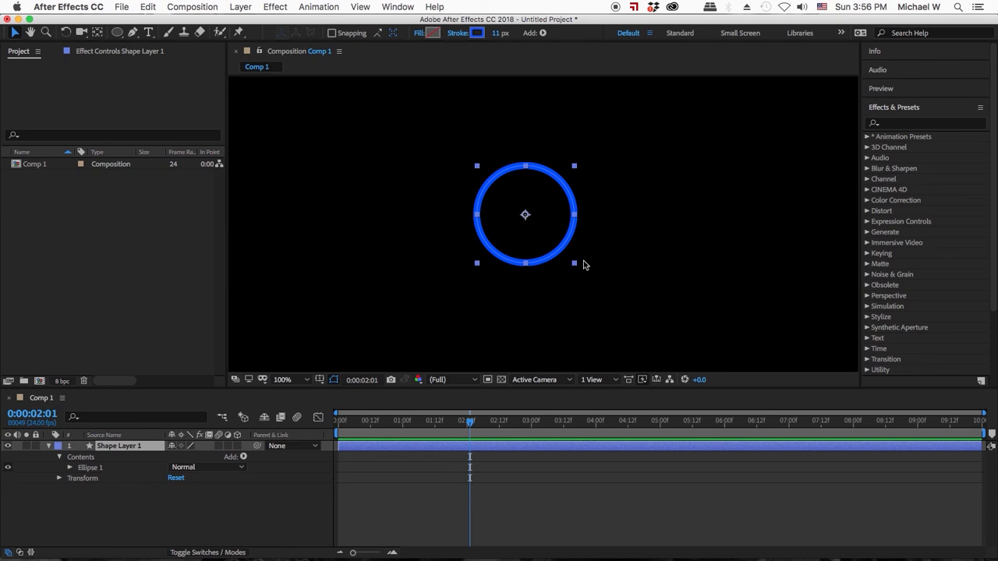
- Reveal the circle layer's transform properties and start animating Scale with a keyframe at 0:00:00:00
{"action": "left_click_drag", "start_coordinate": [468, 422], "coordinate": [324, 426]}
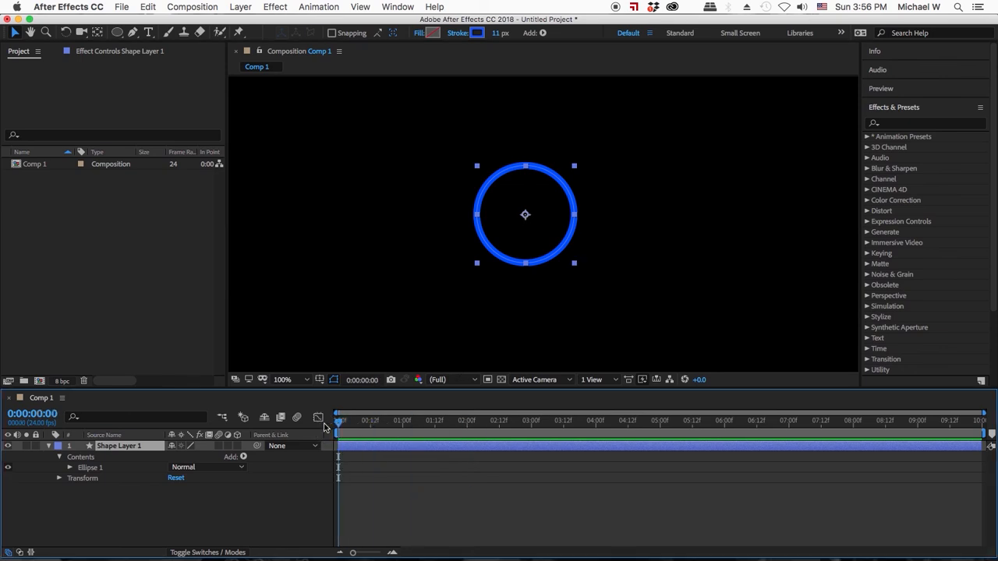
{"action": "left_click", "coordinate": [60, 478]}
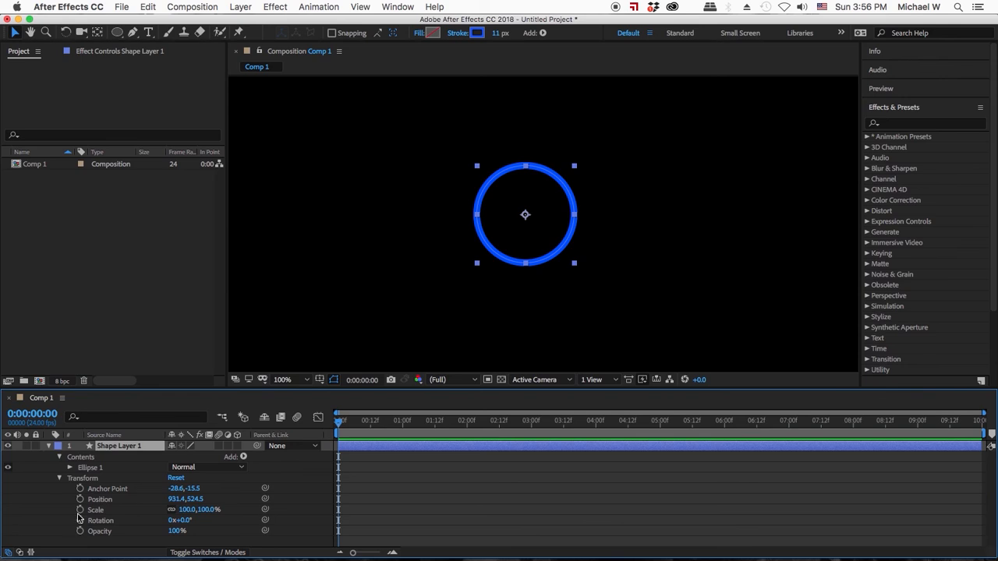
{"action": "left_click", "coordinate": [80, 510]}
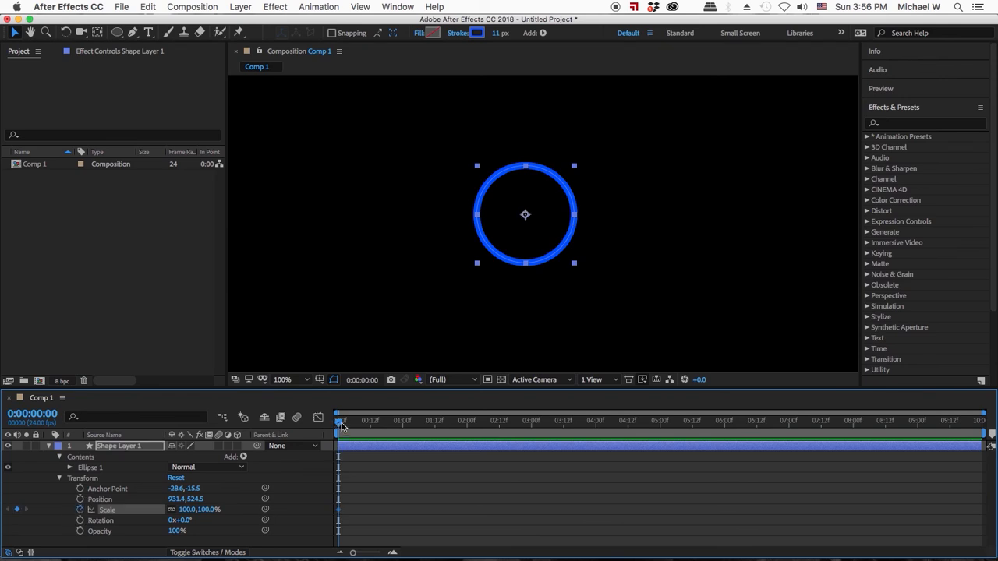
- Add Scale keyframes to the circle at 0:00:01:00 and 0:00:02:00 without changing its size
{"action": "left_click_drag", "start_coordinate": [340, 424], "coordinate": [403, 424]}
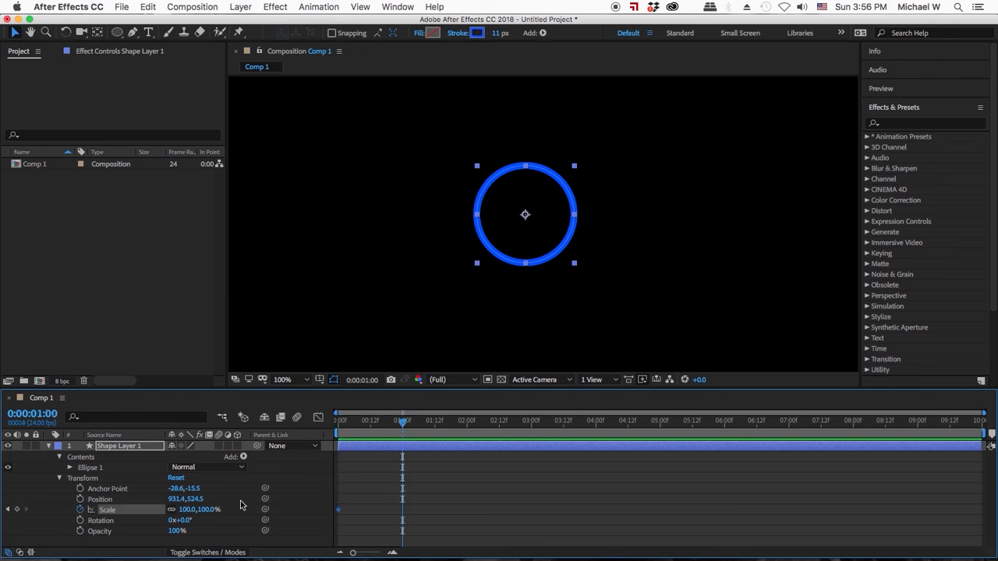
{"action": "left_click", "coordinate": [17, 509]}
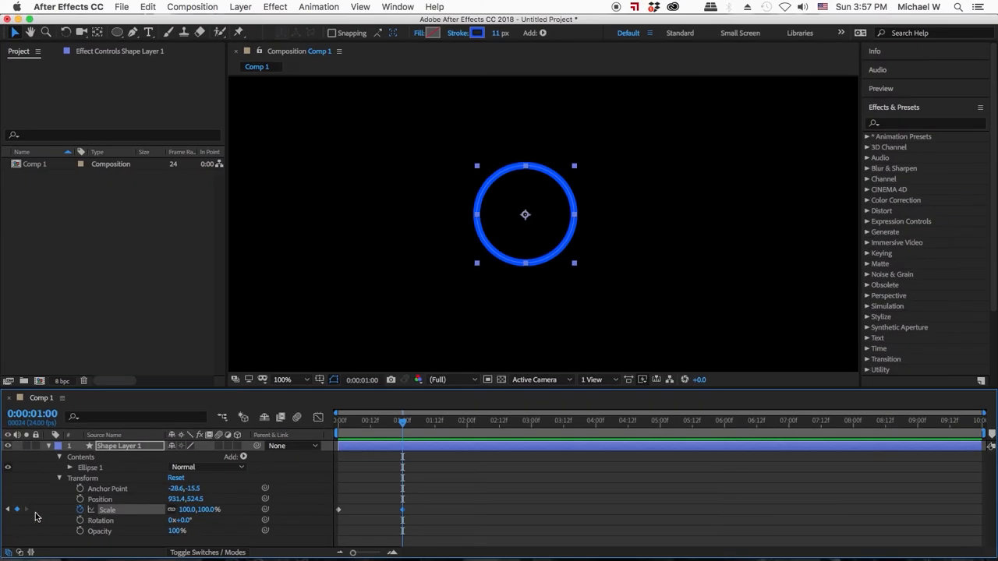
{"action": "left_click_drag", "start_coordinate": [402, 422], "coordinate": [468, 425]}
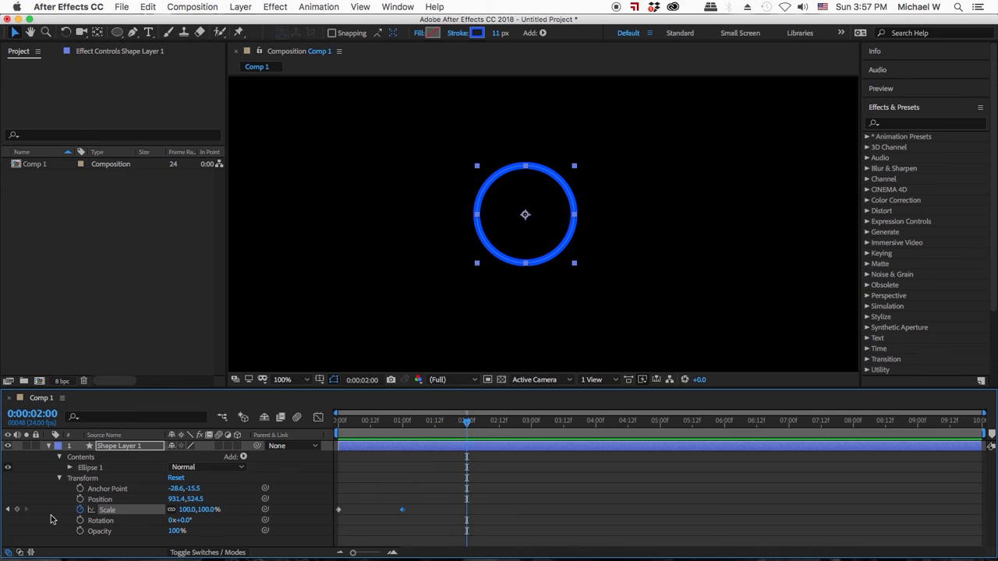
{"action": "left_click", "coordinate": [17, 509]}
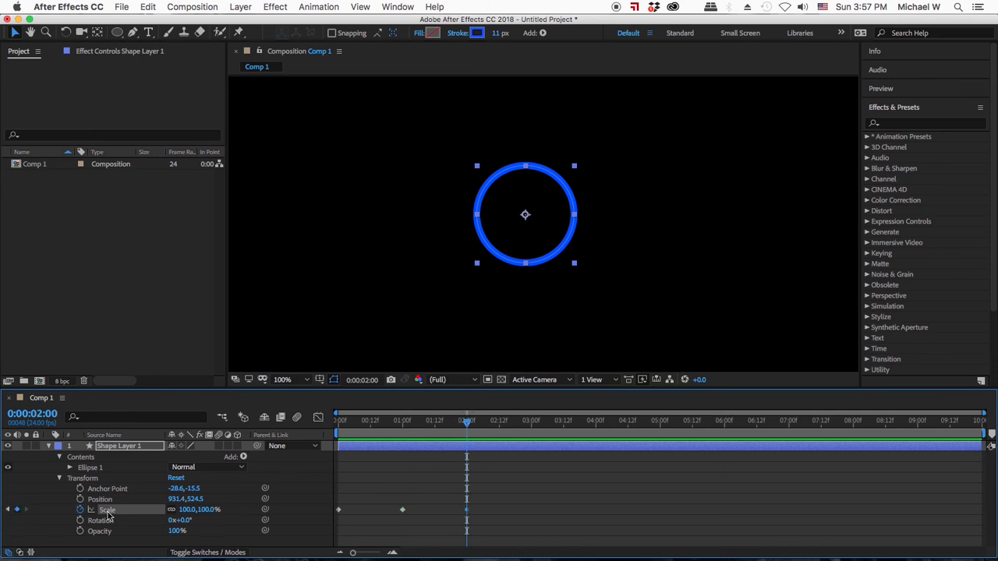
- Step back and forth through the circle's three Scale keyframes, ending on the first one at 0:00:00:00
{"action": "left_click", "coordinate": [9, 510]}
{"action": "left_click", "coordinate": [8, 510]}
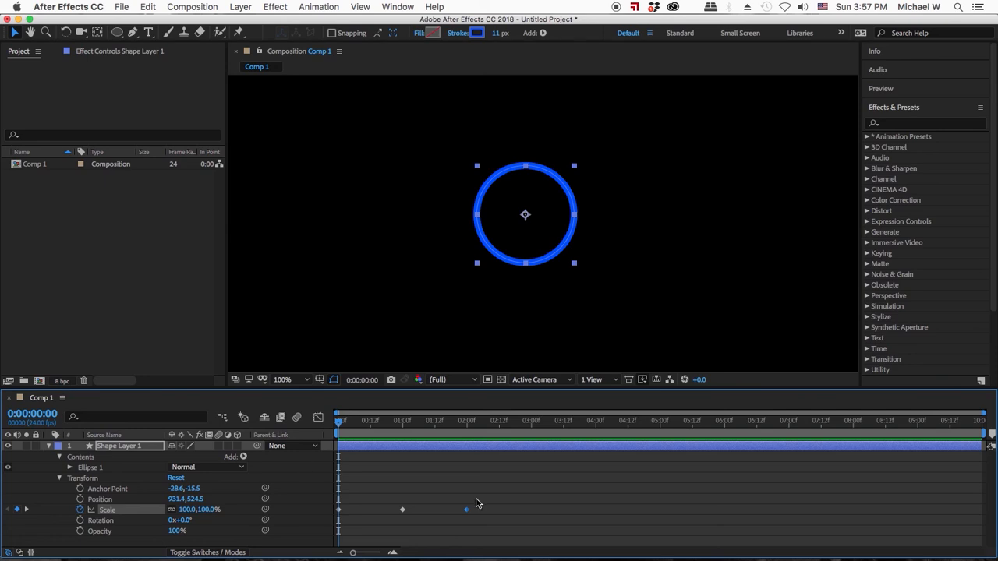
{"action": "left_click", "coordinate": [338, 509]}
{"action": "left_click", "coordinate": [27, 511]}
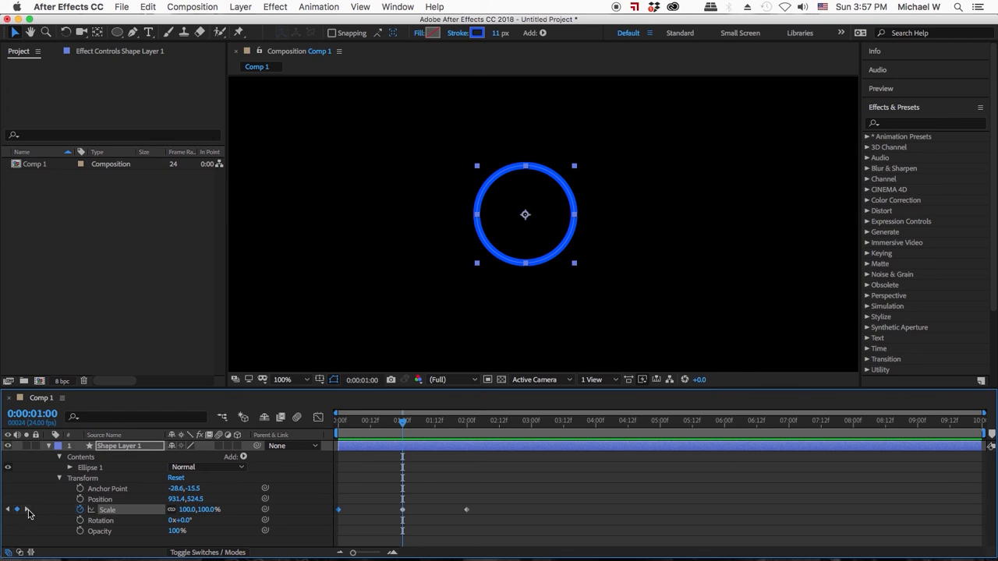
{"action": "left_click", "coordinate": [26, 511]}
{"action": "left_click", "coordinate": [9, 510]}
{"action": "left_click", "coordinate": [9, 510]}
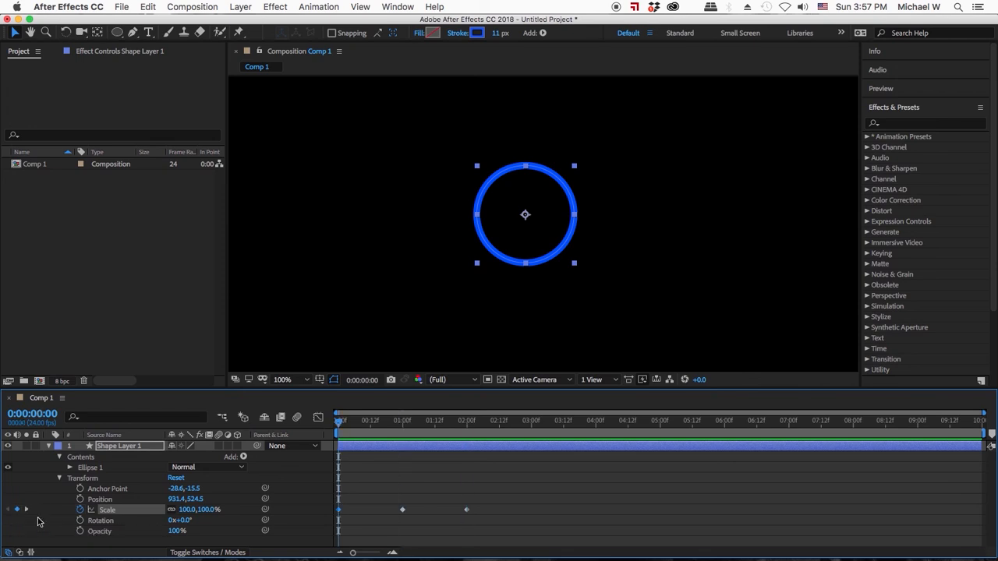
- Set the circle's Scale to 0% on the keyframe at 0:00:00:00
{"action": "left_click", "coordinate": [185, 509]}
{"action": "type", "text": "00"}
{"action": "key", "text": "Return"}
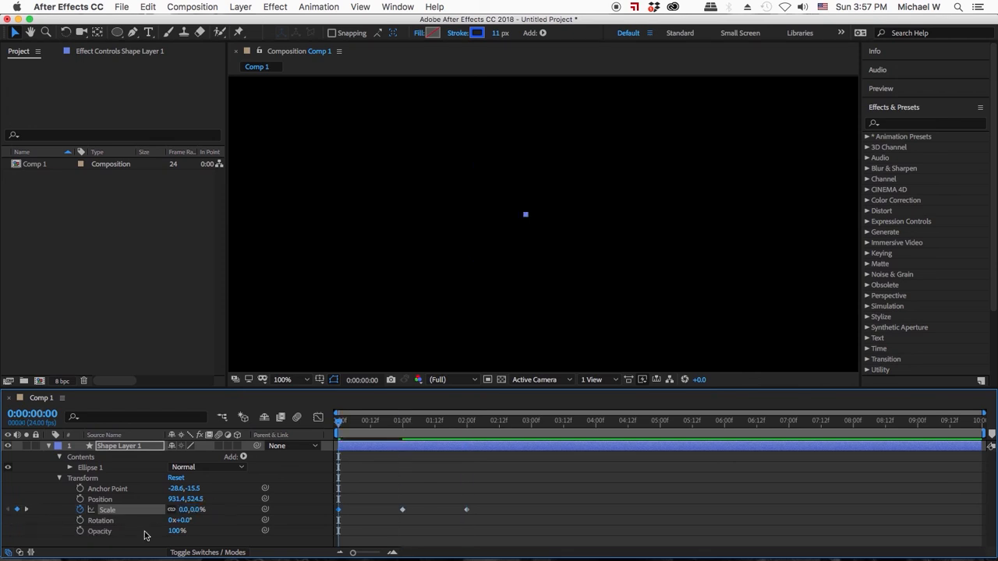
- Preview the circle's growth and set its Scale to 0% on the keyframe at 0:00:02:00
{"action": "left_click_drag", "start_coordinate": [337, 422], "coordinate": [461, 421]}
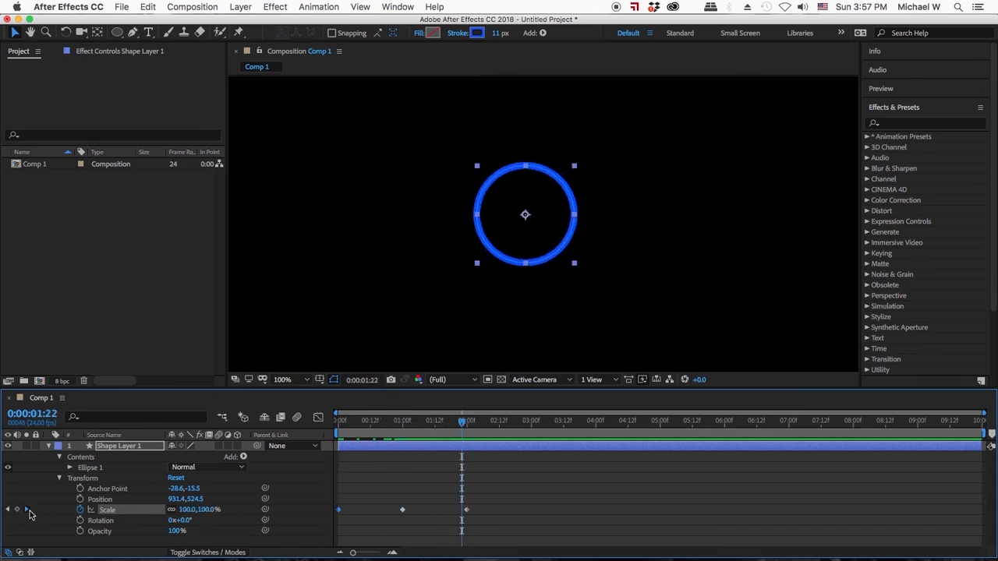
{"action": "left_click", "coordinate": [27, 510]}
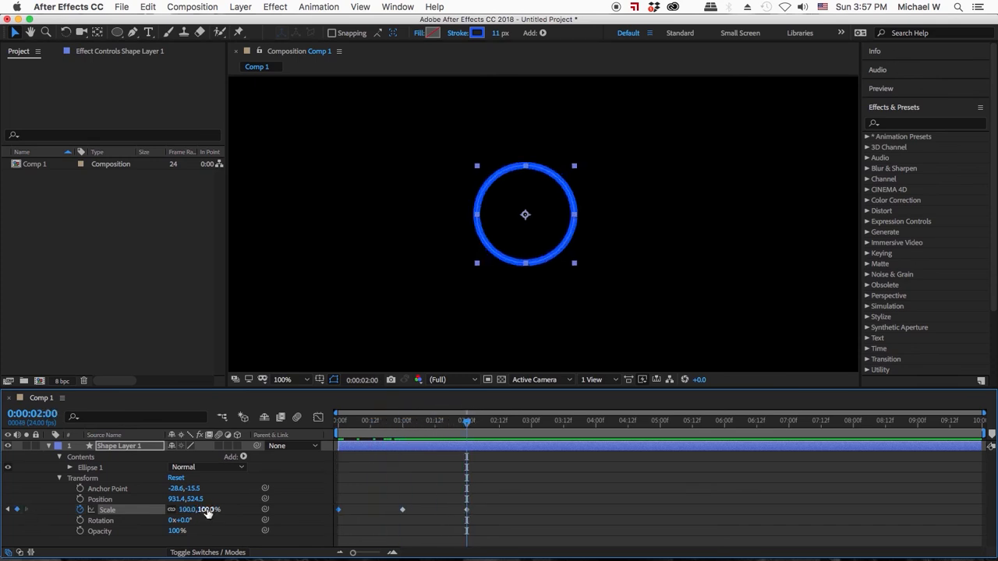
{"action": "left_click", "coordinate": [185, 509]}
{"action": "type", "text": "0"}
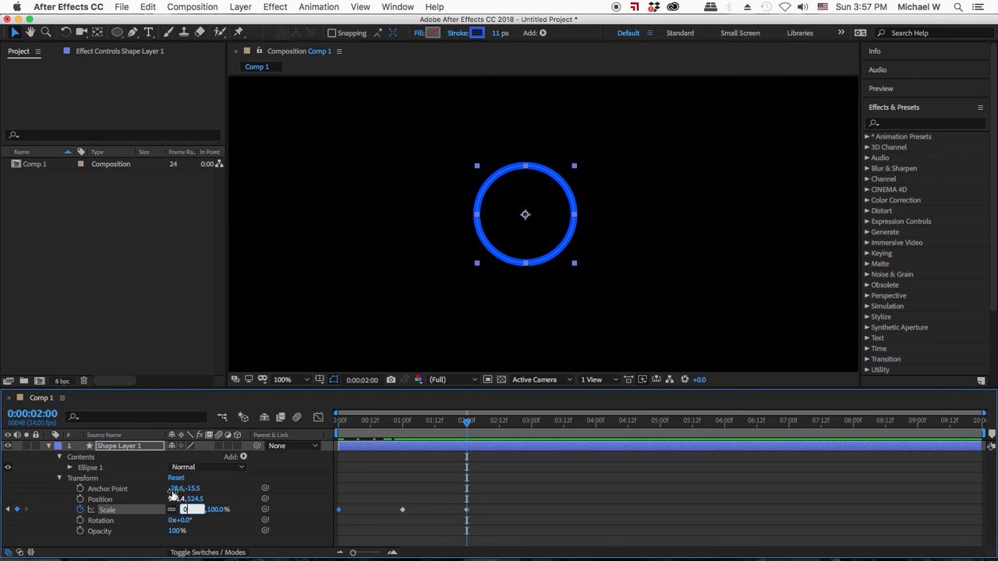
{"action": "key", "text": "Return"}
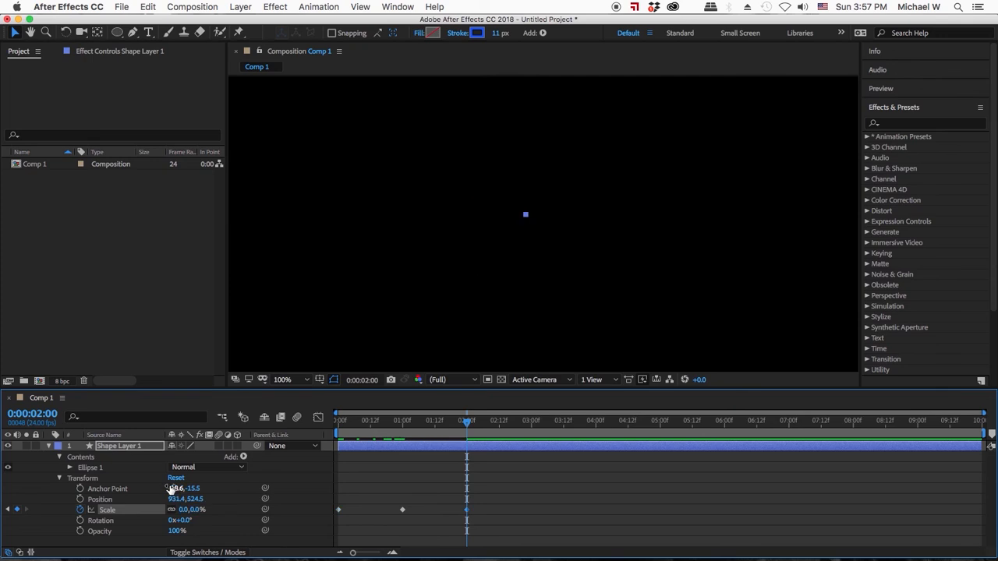
- Scale the circle to 256% at 0:00:02:18 to create a fourth keyframe, and remove that keyframe
{"action": "left_click", "coordinate": [515, 421]}
{"action": "left_click_drag", "start_coordinate": [195, 511], "coordinate": [510, 518]}
{"action": "mouse_move", "coordinate": [516, 511]}
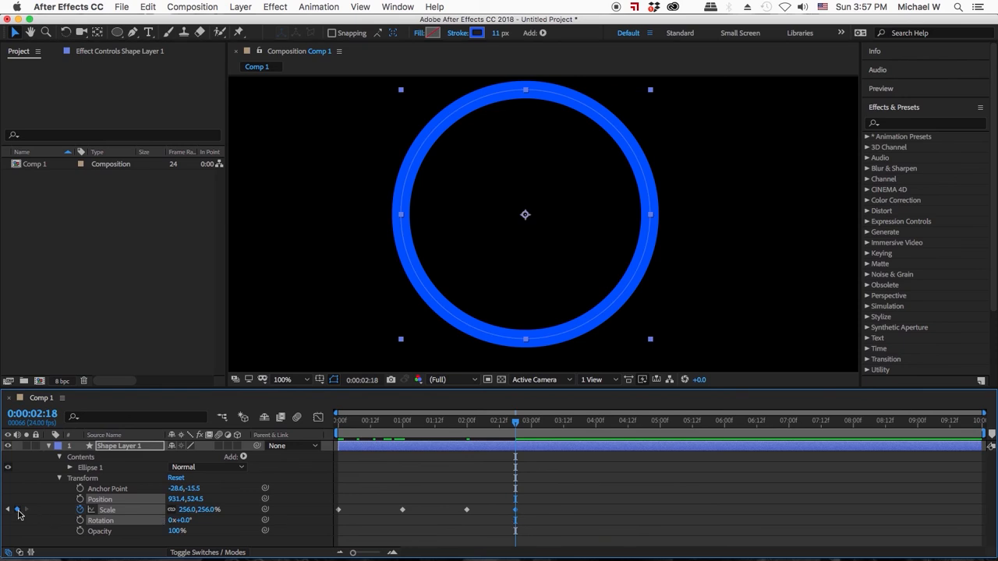
{"action": "left_click", "coordinate": [17, 511]}
- Scrub the playhead back and forth around the circle's middle Scale keyframe and select all three Scale keyframes
{"action": "left_click", "coordinate": [427, 421]}
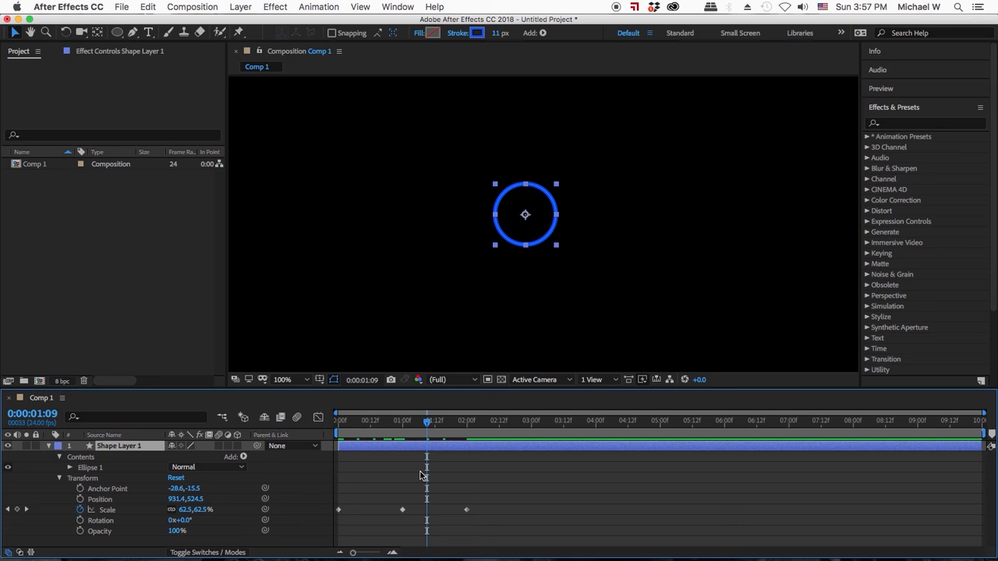
{"action": "left_click_drag", "start_coordinate": [427, 423], "coordinate": [466, 427]}
{"action": "left_click_drag", "start_coordinate": [499, 494], "coordinate": [275, 525]}
{"action": "left_click_drag", "start_coordinate": [426, 423], "coordinate": [400, 426]}
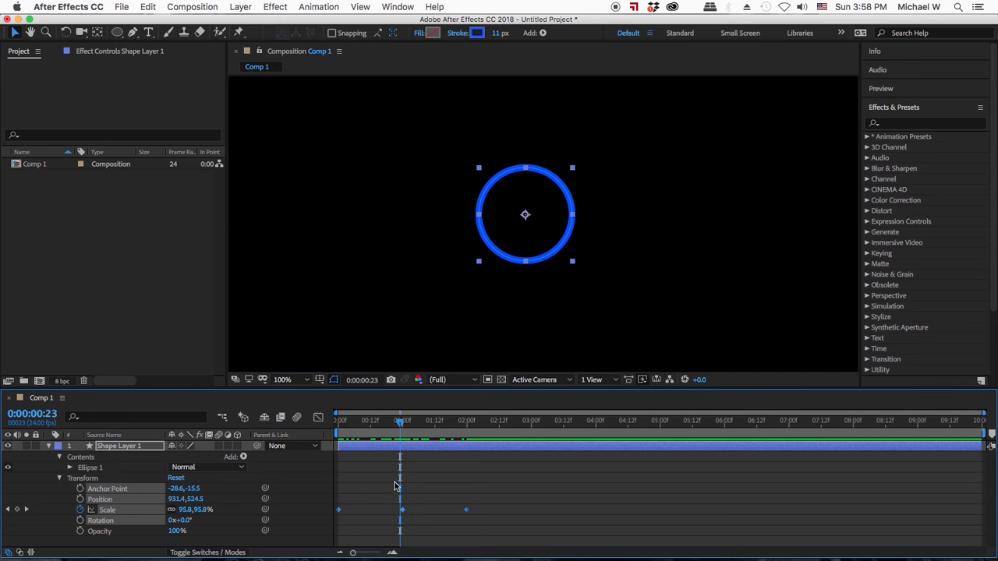
{"action": "mouse_move", "coordinate": [403, 514]}
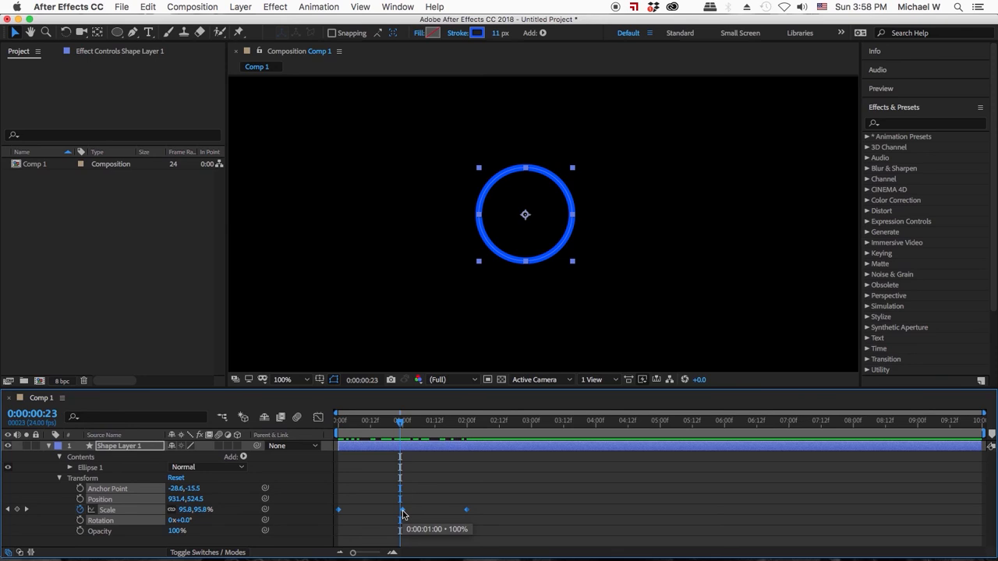
- Select all of the circle's Scale keyframes through the Scale property and apply Easy Ease to them
{"action": "left_click", "coordinate": [400, 516]}
{"action": "mouse_move", "coordinate": [496, 506]}
{"action": "left_mouse_down"}
{"action": "mouse_move", "coordinate": [349, 524]}
{"action": "mouse_move", "coordinate": [312, 517]}
{"action": "left_mouse_up"}
{"action": "left_click", "coordinate": [296, 519]}
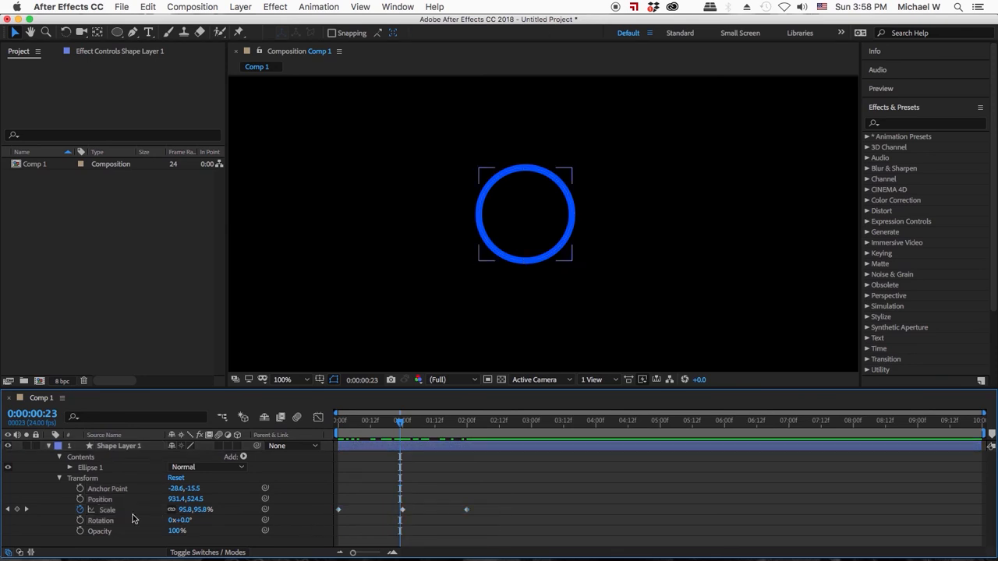
{"action": "left_click", "coordinate": [106, 510]}
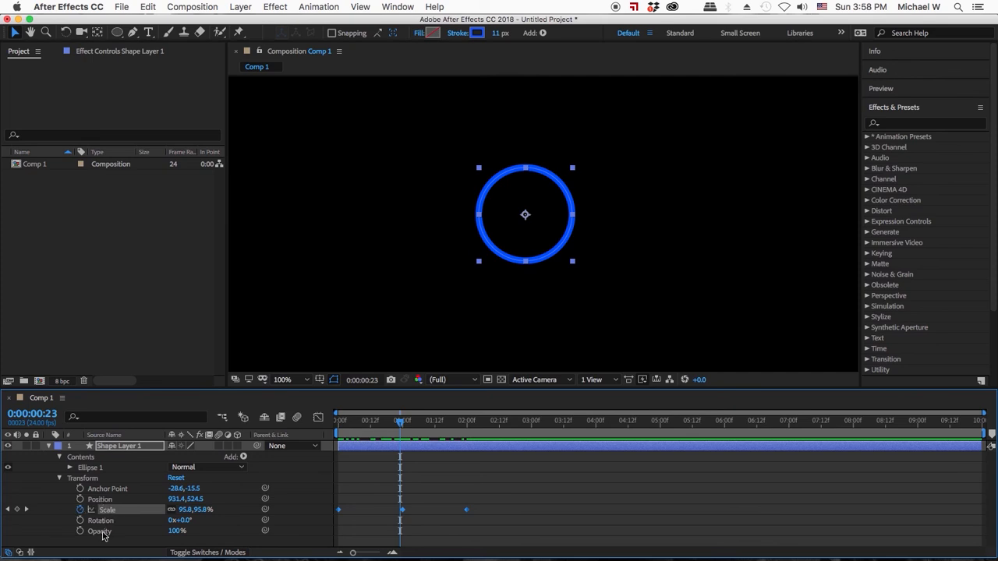
{"action": "right_click", "coordinate": [402, 511]}
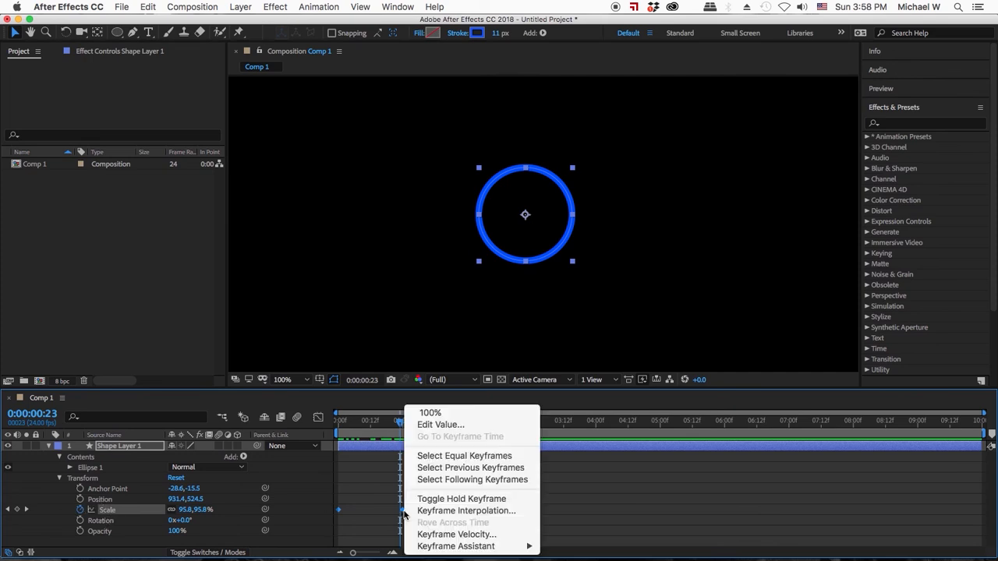
{"action": "mouse_move", "coordinate": [439, 546]}
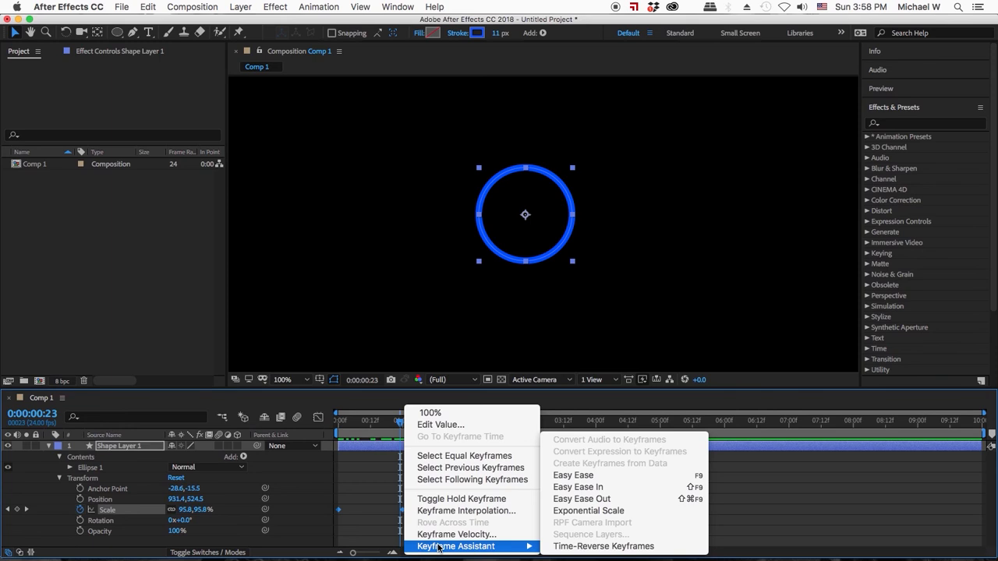
{"action": "left_click", "coordinate": [584, 477]}
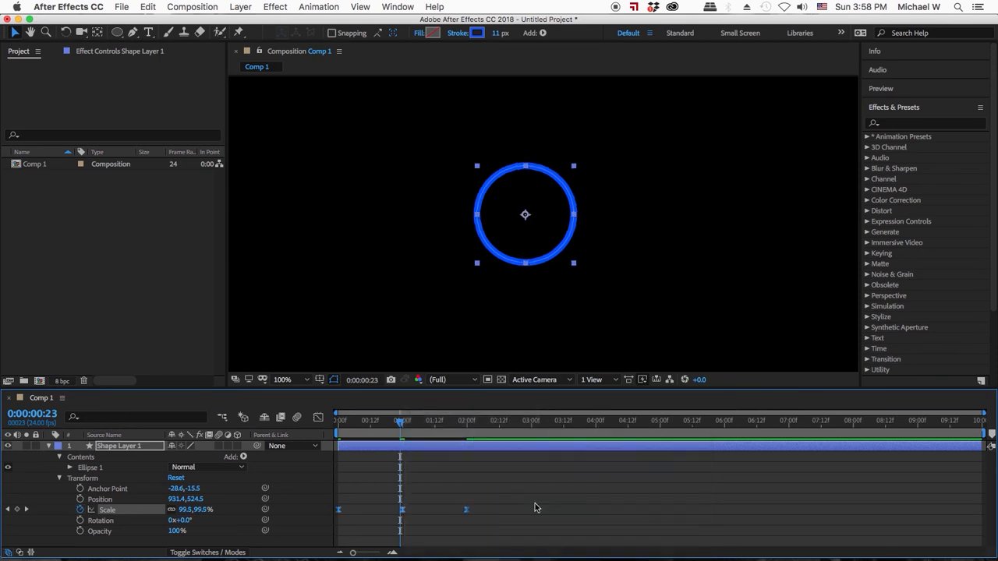
- Show the circle's Scale animation as a value graph in the Graph Editor and inspect the ease handles of its three keyframes
{"action": "left_click", "coordinate": [317, 419]}
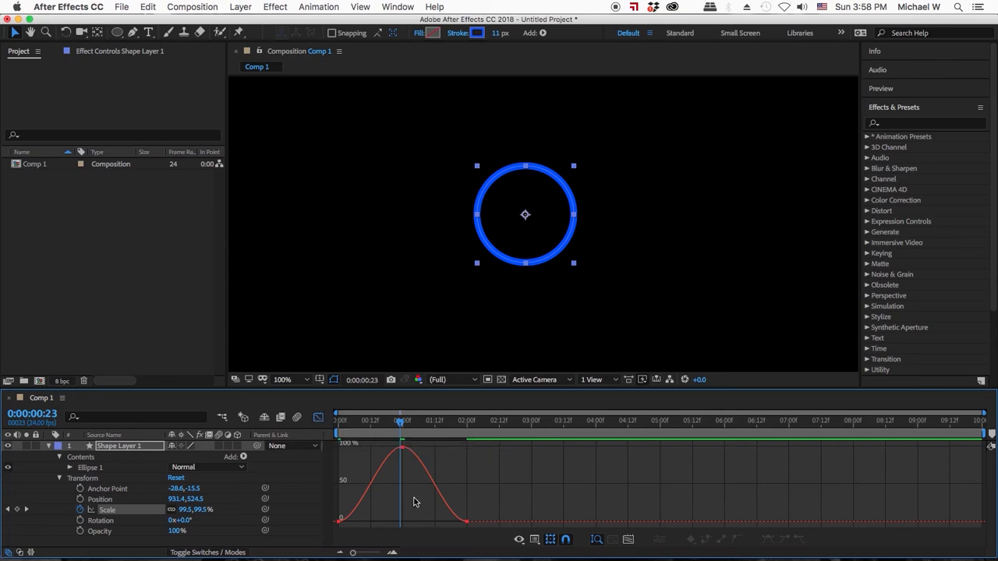
{"action": "left_click", "coordinate": [534, 539]}
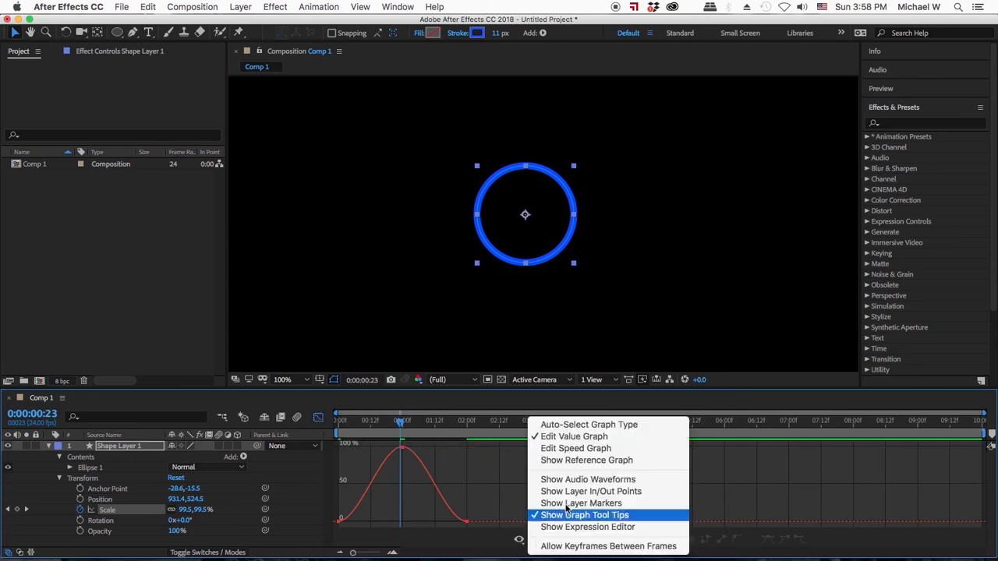
{"action": "left_click", "coordinate": [590, 438]}
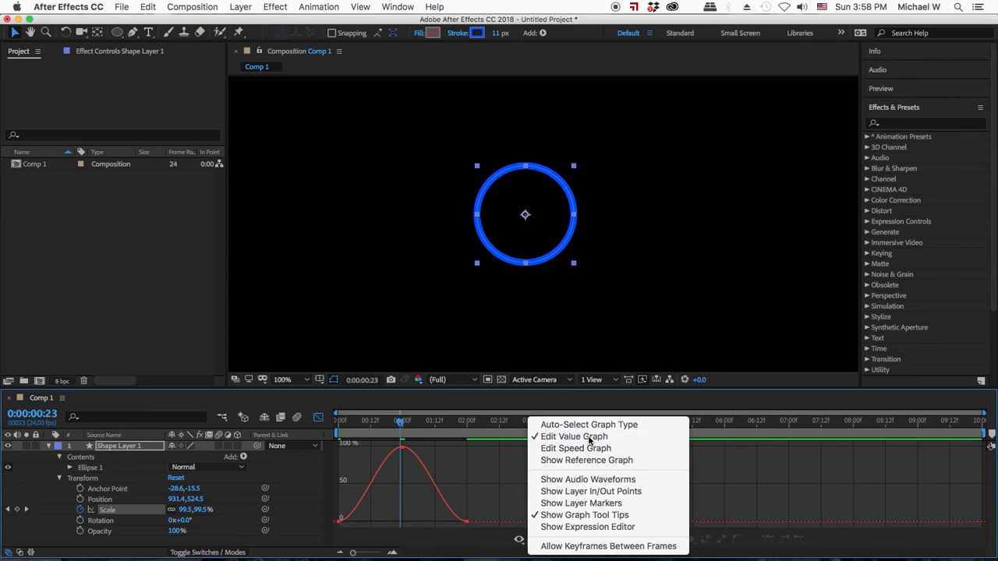
{"action": "left_click", "coordinate": [339, 522]}
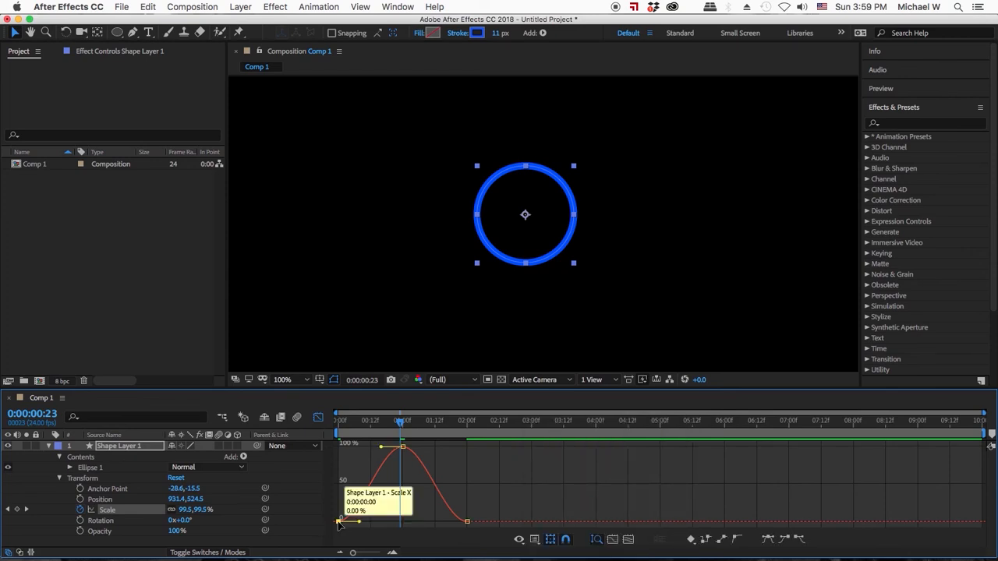
{"action": "left_click", "coordinate": [403, 447]}
{"action": "left_click_drag", "start_coordinate": [402, 423], "coordinate": [403, 423]}
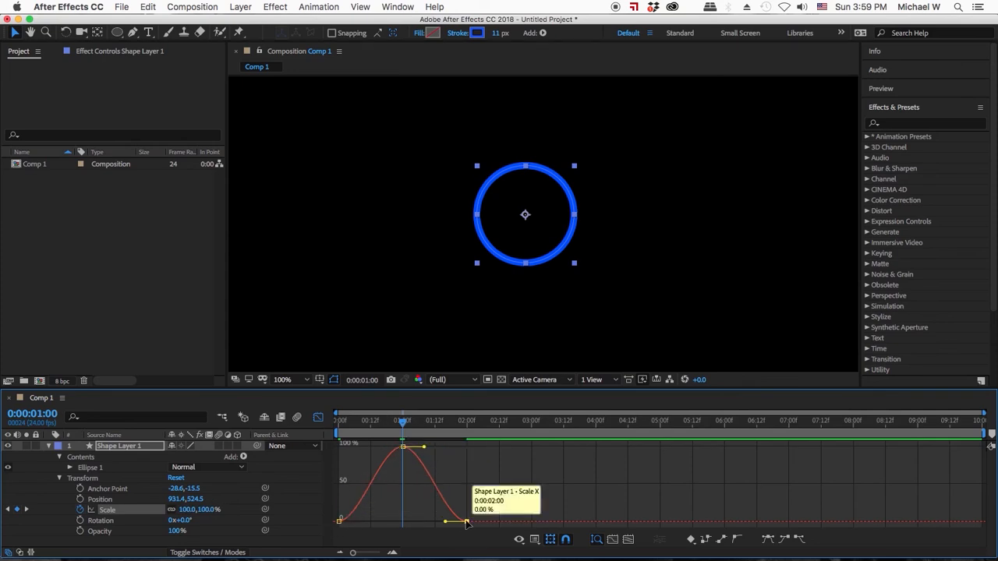
{"action": "left_click", "coordinate": [466, 522]}
- Switch the Graph Editor to the speed graph and fit the whole Scale curve in the view
{"action": "left_click", "coordinate": [535, 539]}
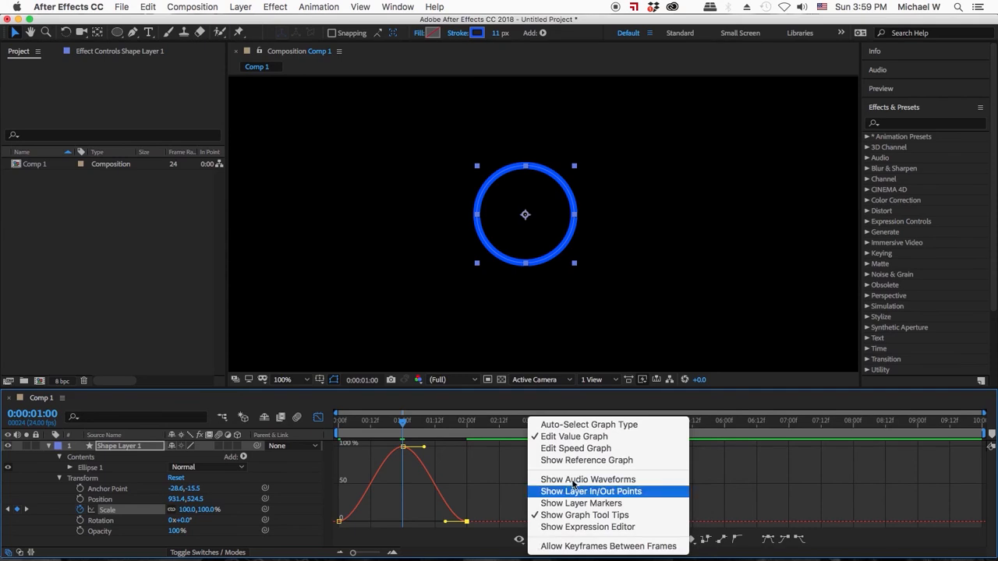
{"action": "left_click", "coordinate": [605, 451]}
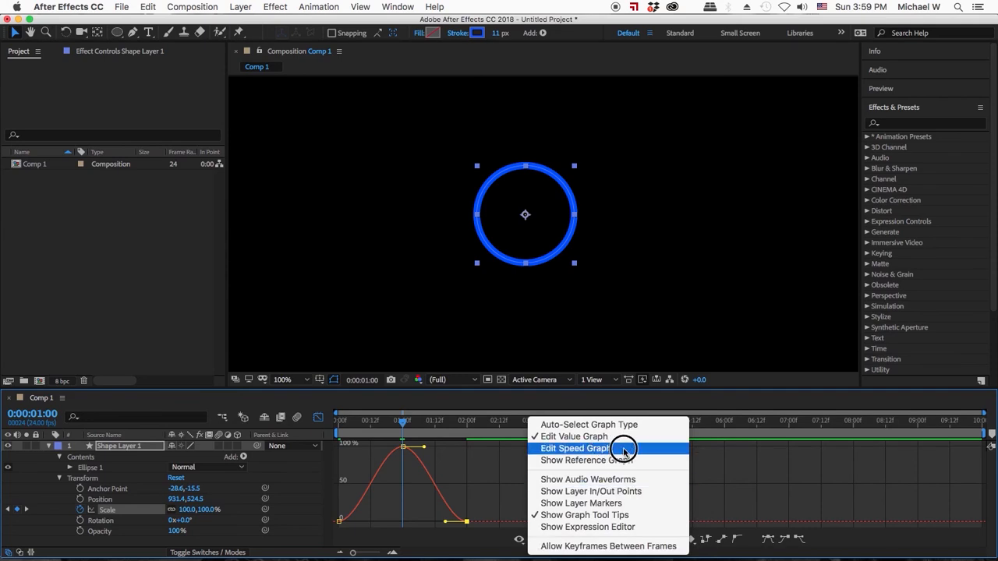
{"action": "left_click", "coordinate": [536, 543]}
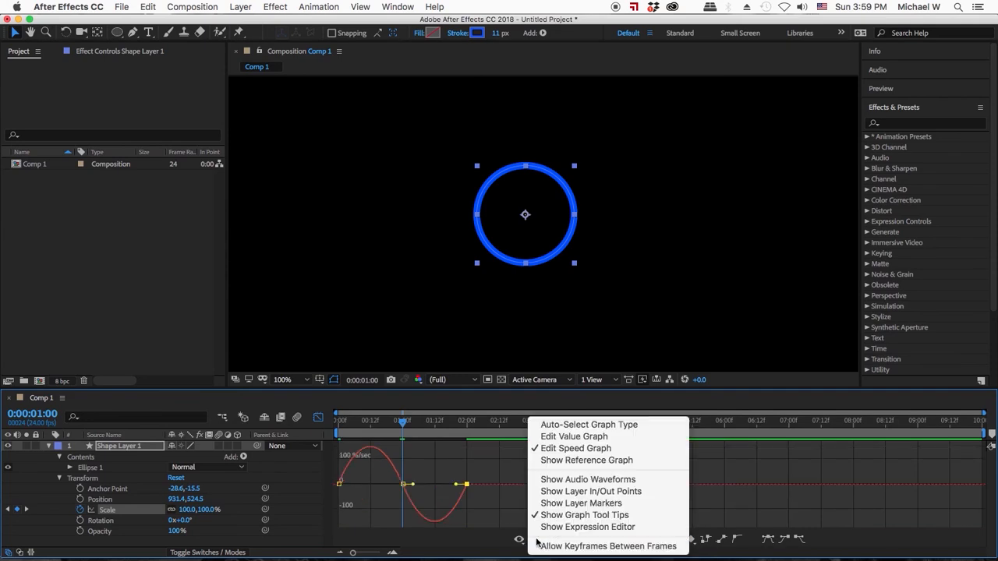
{"action": "left_click", "coordinate": [534, 543]}
{"action": "left_click", "coordinate": [532, 543]}
{"action": "left_click", "coordinate": [568, 450]}
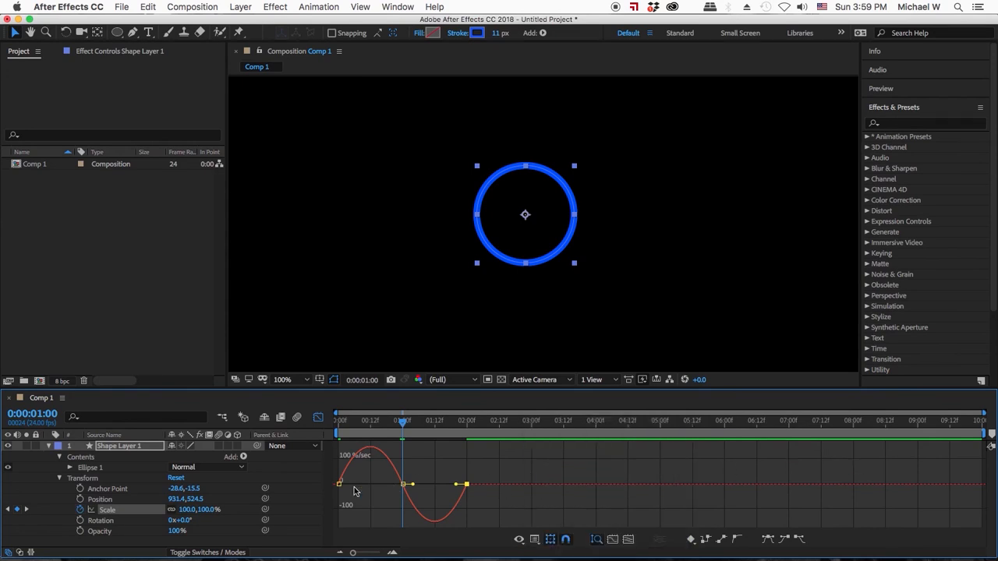
{"action": "left_click", "coordinate": [628, 539]}
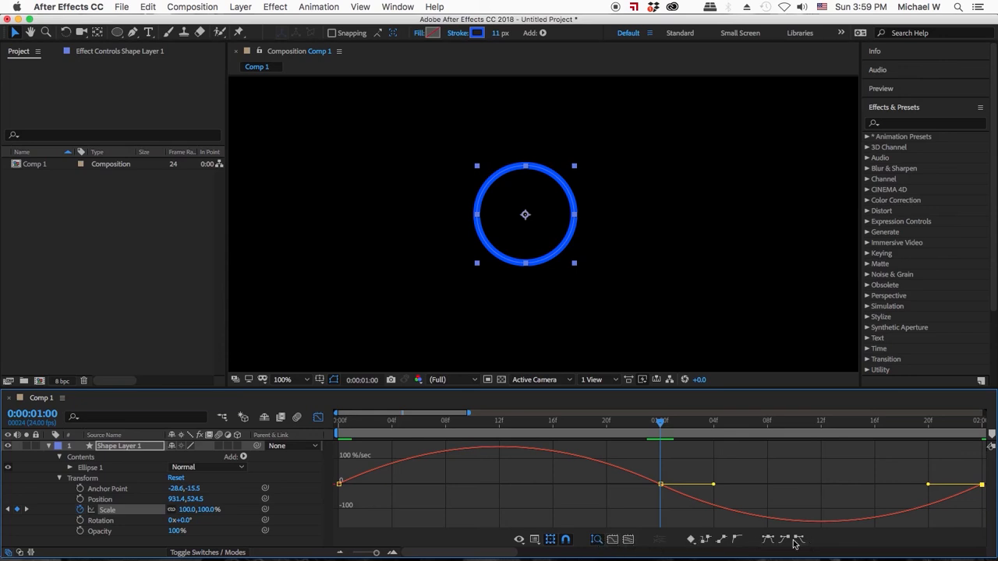
- Lengthen the incoming ease handle of the Scale keyframe at 0:00:01:00 back to about 0:00:00:12 in the speed graph
{"action": "left_click", "coordinate": [660, 484]}
{"action": "left_click", "coordinate": [609, 498]}
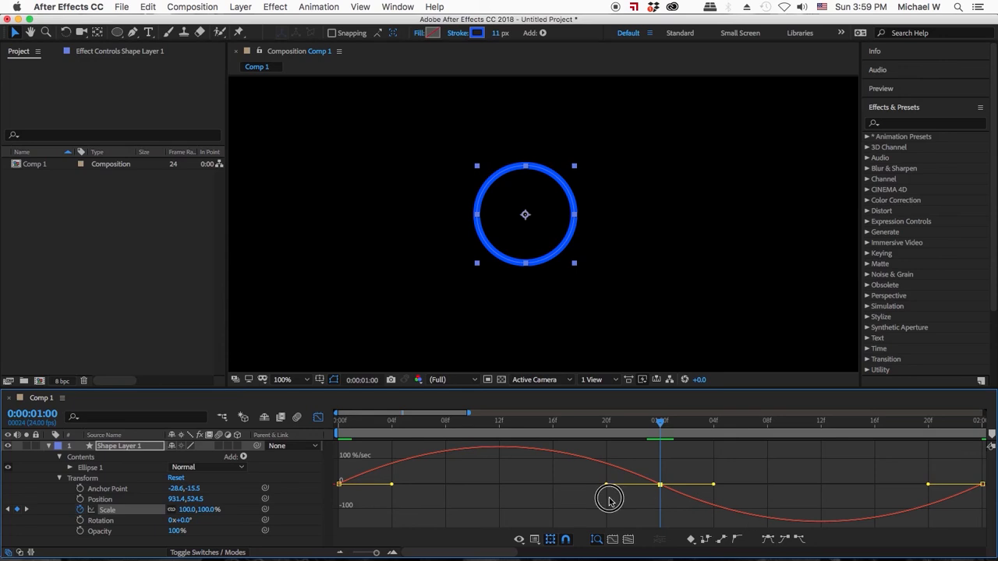
{"action": "double_click", "coordinate": [661, 488]}
{"action": "left_click", "coordinate": [607, 486]}
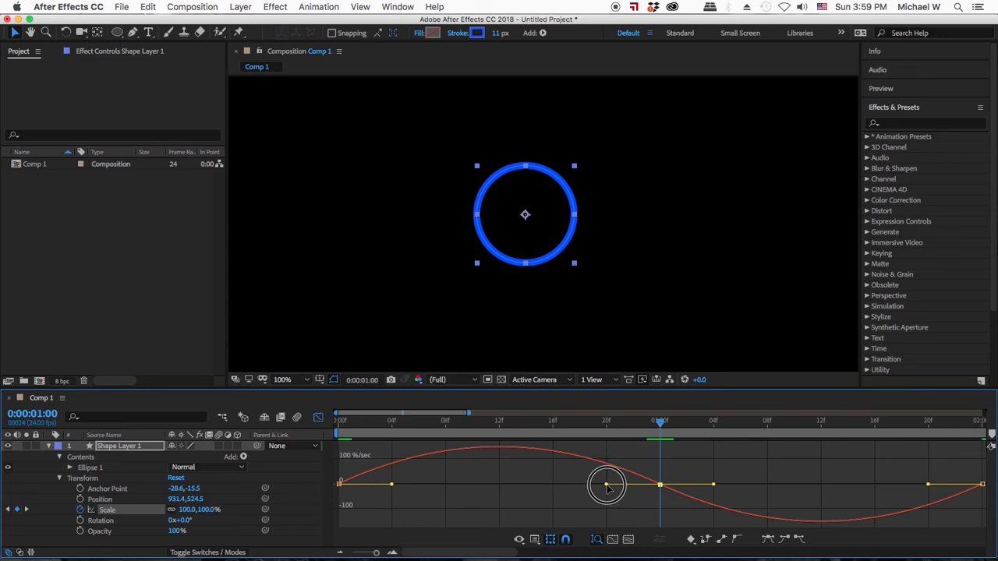
{"action": "left_click_drag", "start_coordinate": [607, 485], "coordinate": [471, 484]}
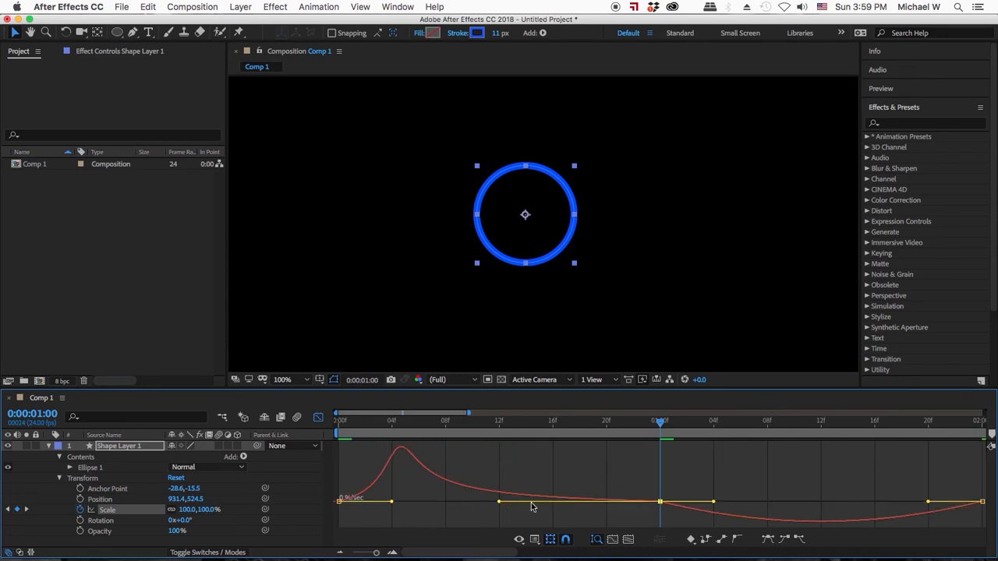
{"action": "left_click", "coordinate": [499, 502]}
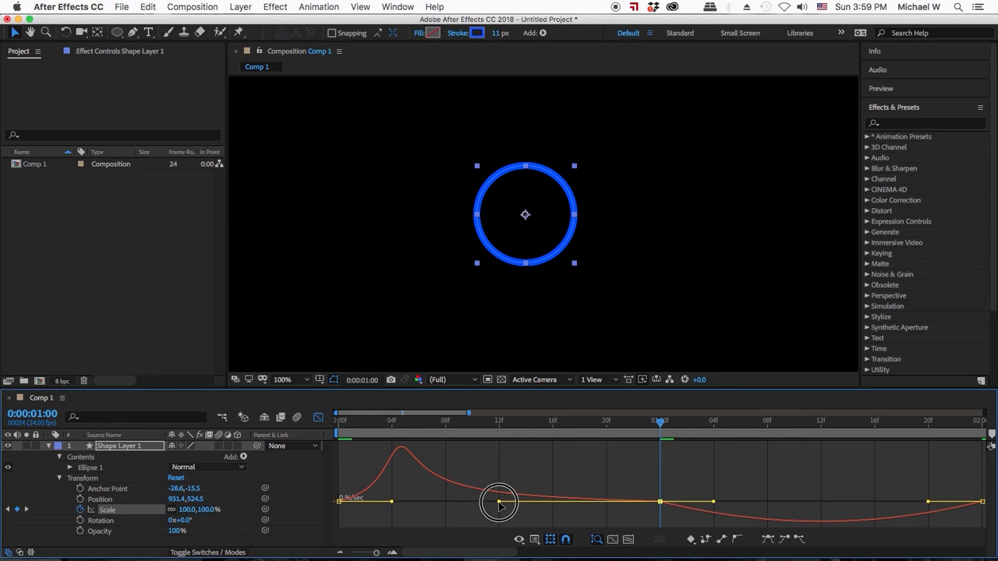
{"action": "left_click_drag", "start_coordinate": [499, 503], "coordinate": [434, 483]}
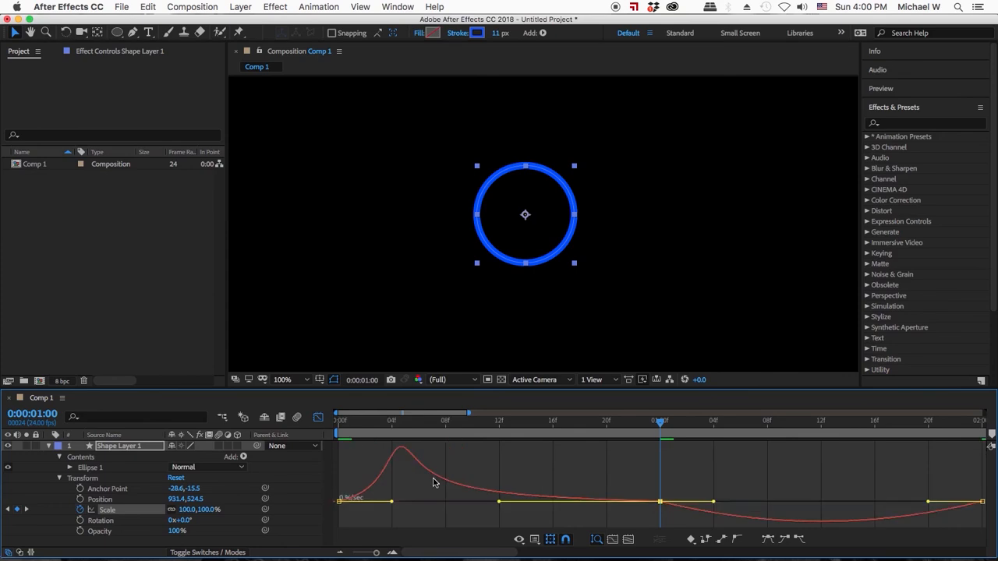
- Shorten the first Scale keyframe's outgoing ease handle to about one frame and move the playhead to the speed peak at 0:00:00:01
{"action": "left_click", "coordinate": [338, 501]}
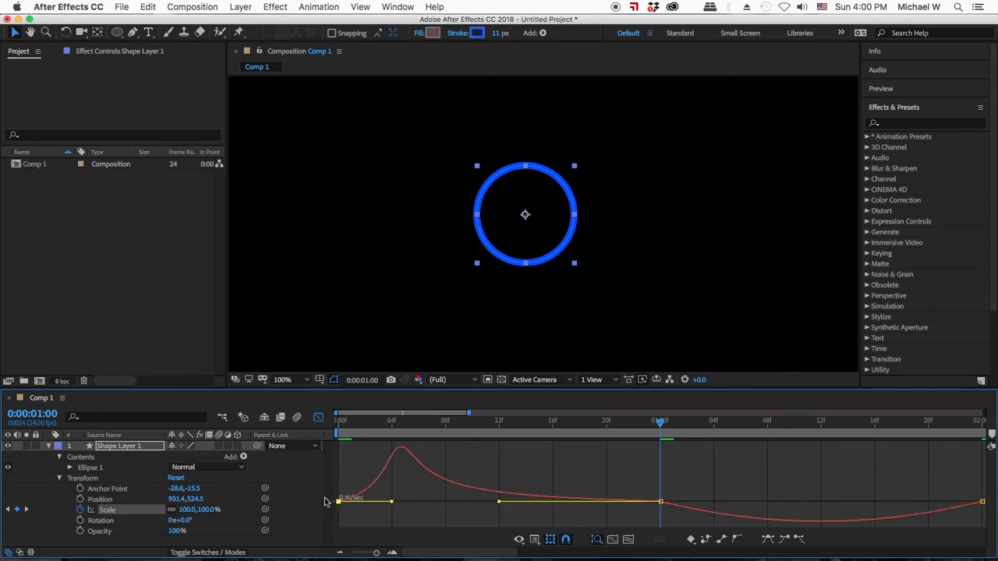
{"action": "left_click", "coordinate": [392, 503]}
{"action": "left_click_drag", "start_coordinate": [392, 504], "coordinate": [336, 503]}
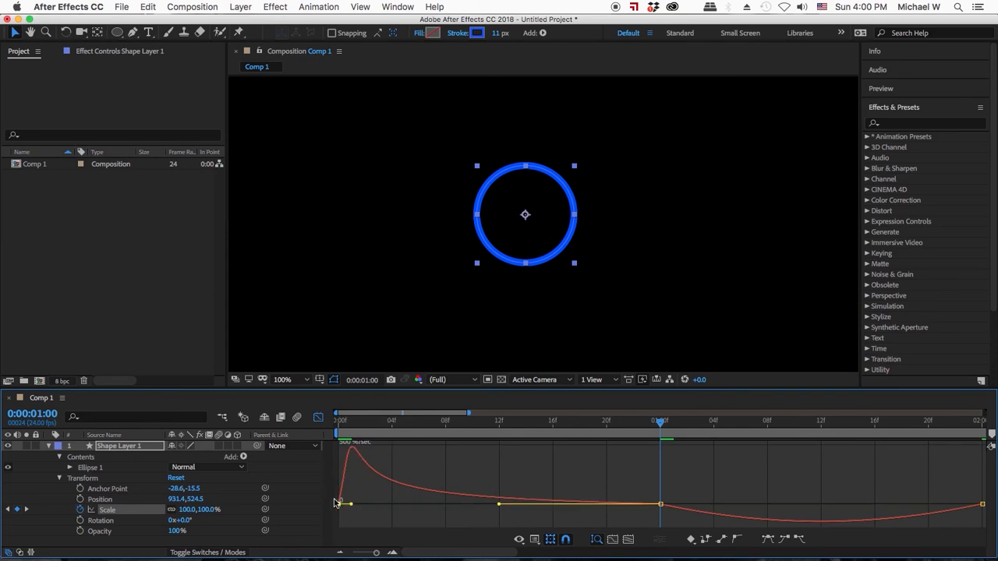
{"action": "left_click", "coordinate": [352, 421]}
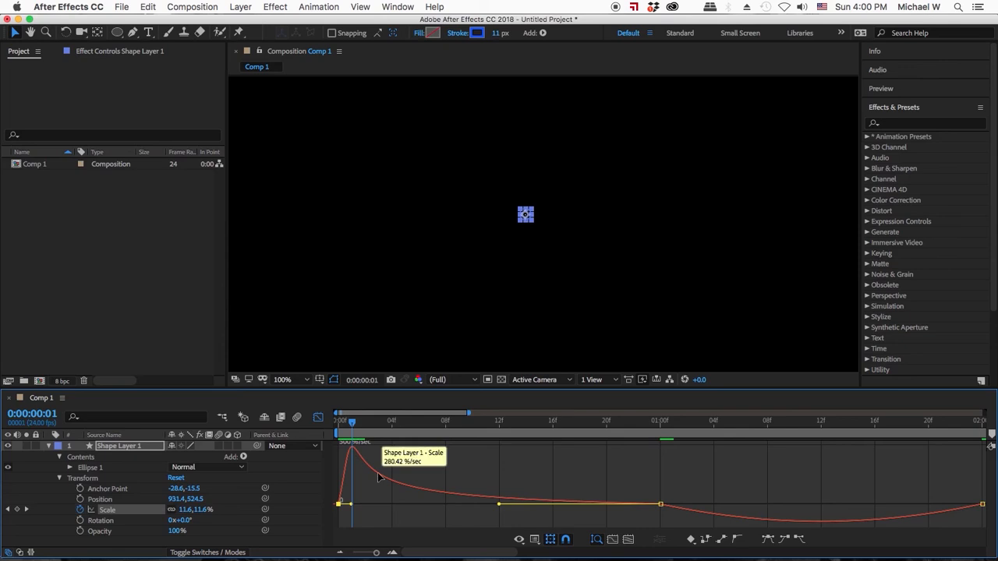
- Shorten the middle Scale keyframe's outgoing handle to about one frame and lengthen the last keyframe's incoming handle back to about 0:00:01:12
{"action": "left_click", "coordinate": [660, 505]}
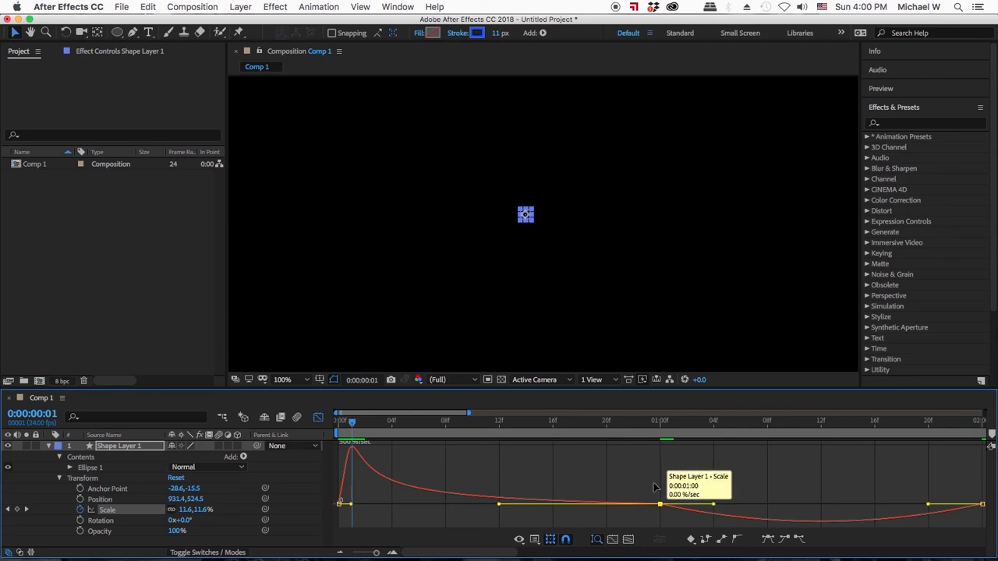
{"action": "left_click", "coordinate": [646, 425]}
{"action": "left_click_drag", "start_coordinate": [654, 426], "coordinate": [659, 423]}
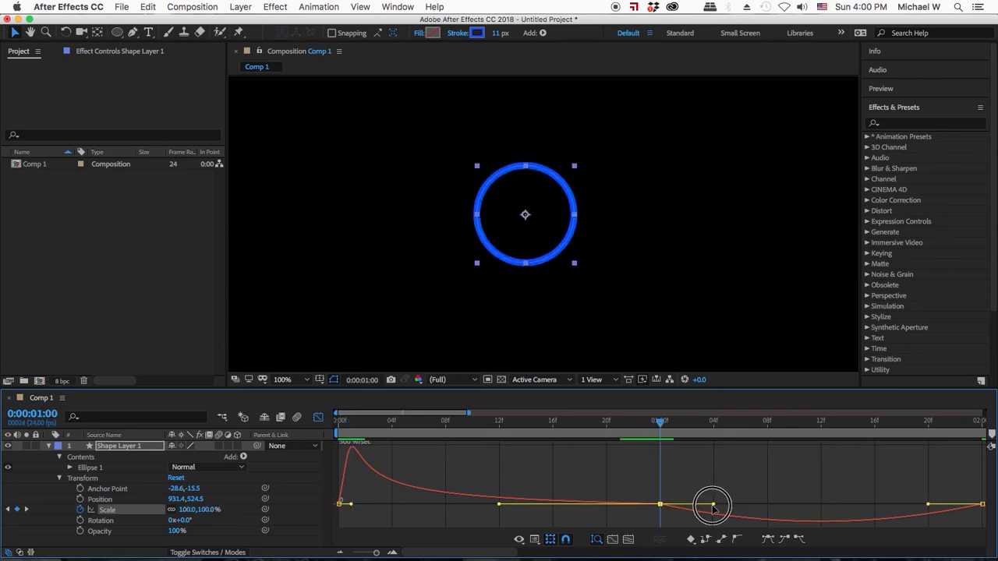
{"action": "left_click_drag", "start_coordinate": [713, 507], "coordinate": [672, 505]}
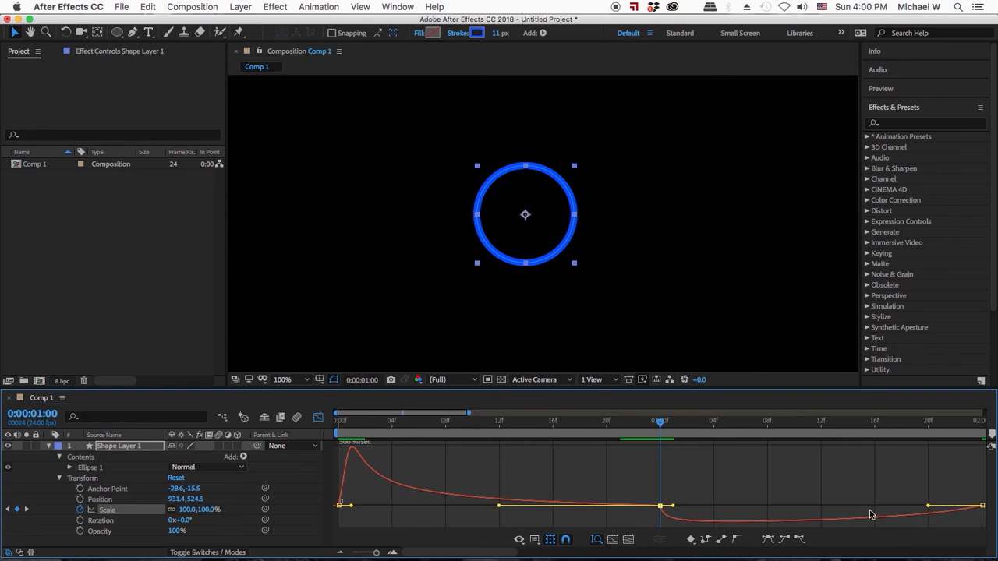
{"action": "left_click_drag", "start_coordinate": [928, 509], "coordinate": [722, 510]}
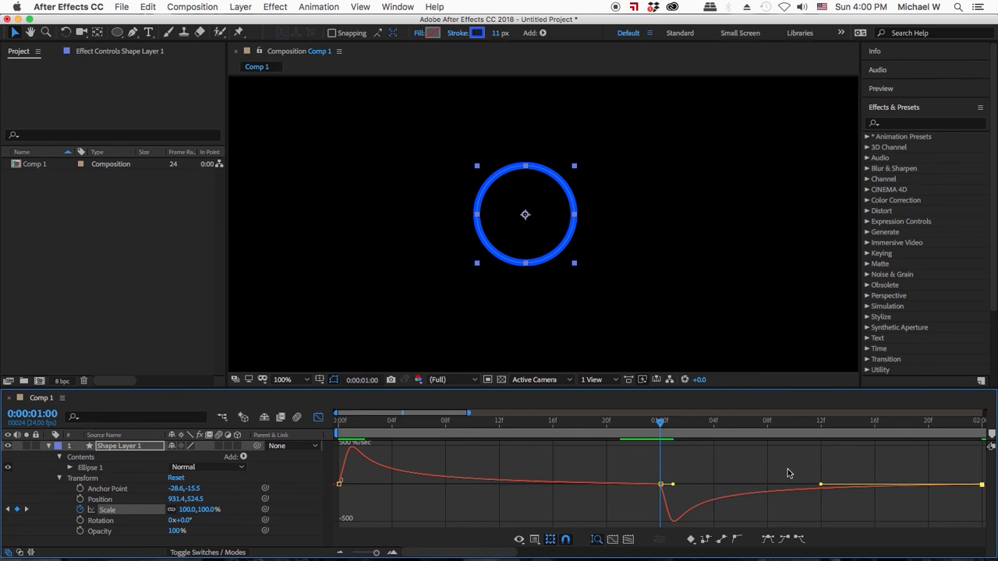
- Leave the Graph Editor, show the full timeline, and preview the eased circle animation from 0:00:00:00
{"action": "mouse_move", "coordinate": [375, 552]}
{"action": "left_mouse_down"}
{"action": "mouse_move", "coordinate": [351, 552]}
{"action": "mouse_move", "coordinate": [368, 553]}
{"action": "left_mouse_up"}
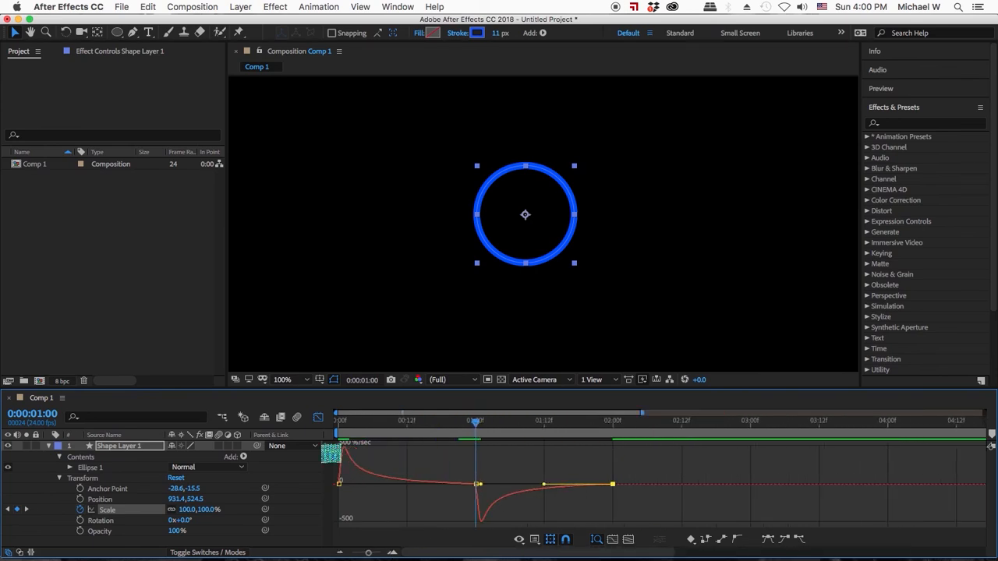
{"action": "left_click", "coordinate": [316, 419]}
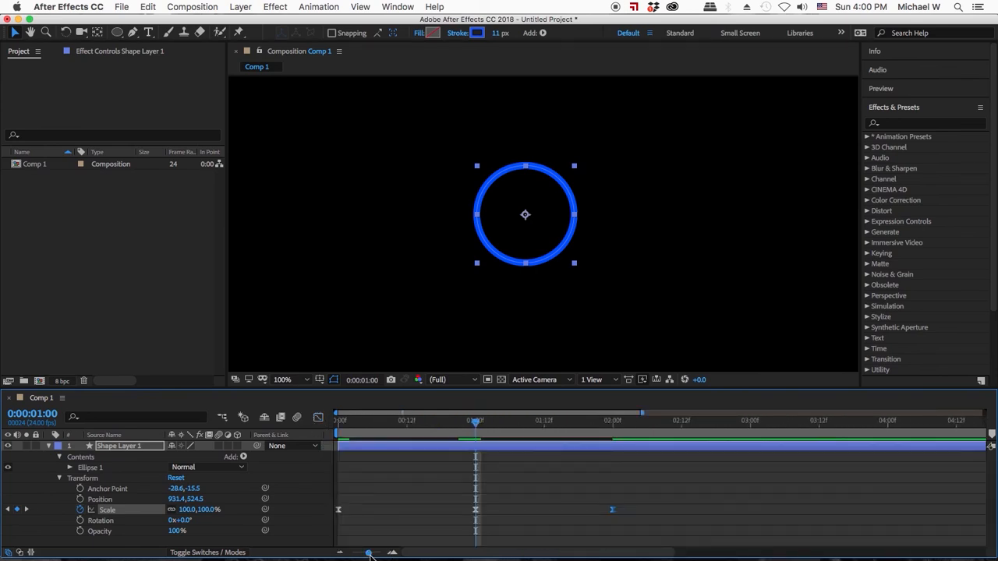
{"action": "left_click_drag", "start_coordinate": [369, 554], "coordinate": [353, 553]}
{"action": "left_click", "coordinate": [335, 425]}
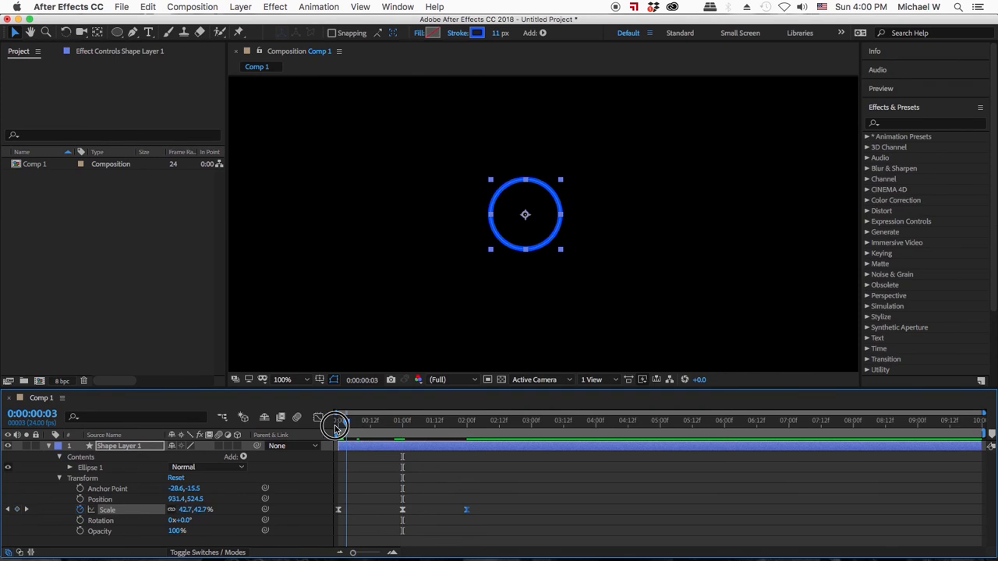
{"action": "left_click", "coordinate": [353, 537]}
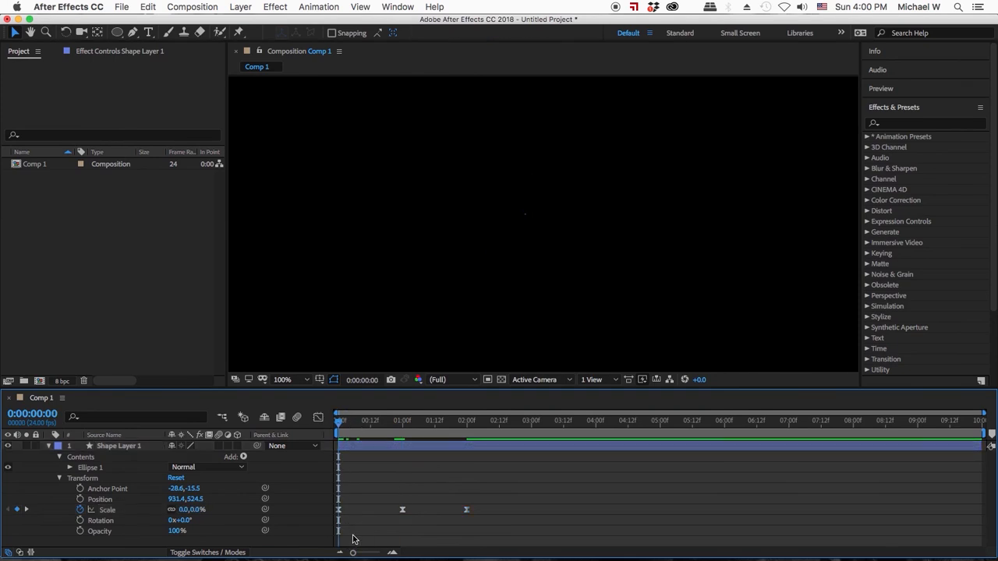
{"action": "key", "text": "h"}
{"action": "key", "text": "space"}
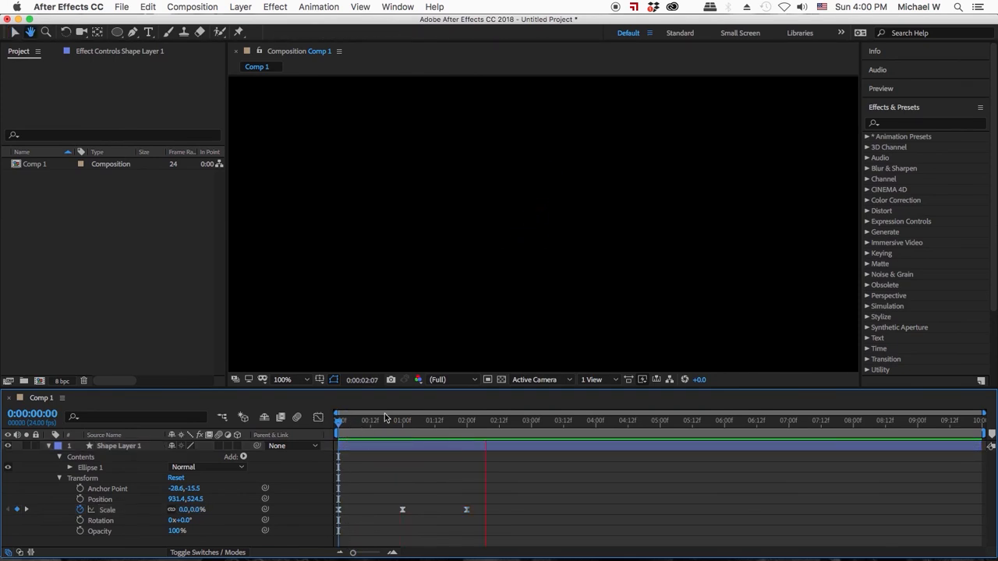
- Shorten the work area to end at about 0:00:02:05 and preview the circle animation from the start
{"action": "key", "text": "space"}
{"action": "left_click_drag", "start_coordinate": [326, 426], "coordinate": [469, 425]}
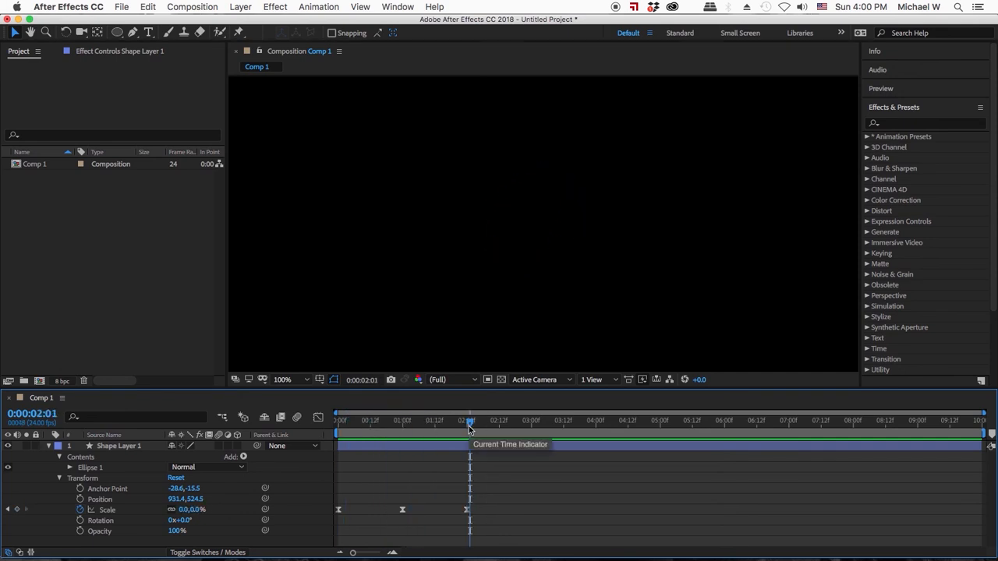
{"action": "left_click_drag", "start_coordinate": [469, 422], "coordinate": [481, 424]}
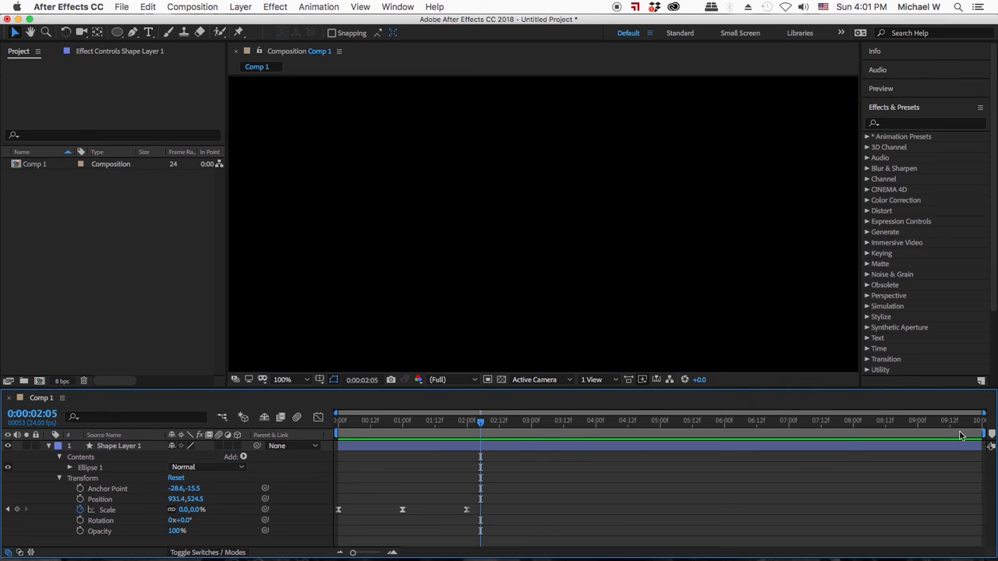
{"action": "left_click_drag", "start_coordinate": [982, 434], "coordinate": [313, 421]}
{"action": "key", "text": "space"}
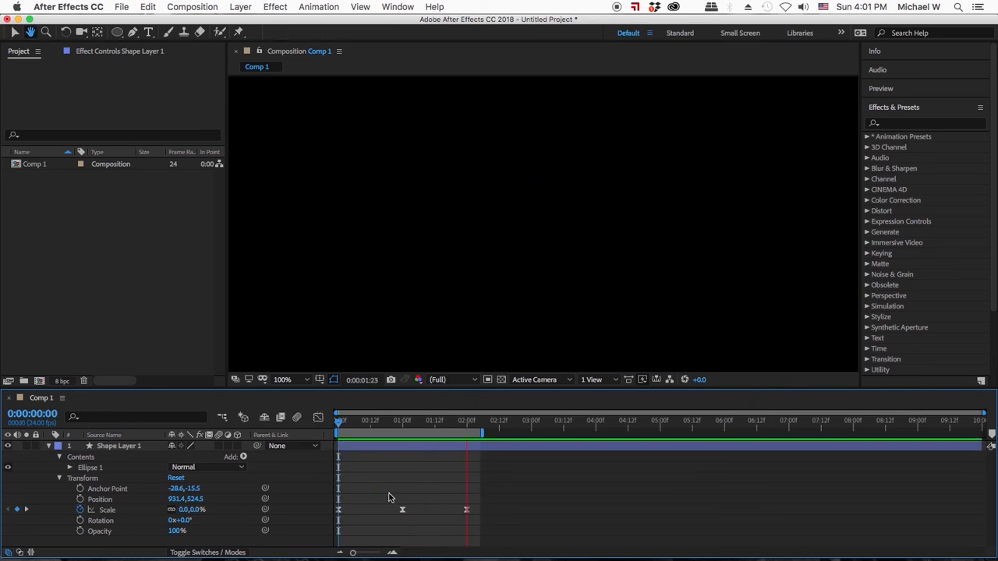
- Shift the middle and last Scale keyframes together half a second earlier, to about 0:00:00:12 and 0:00:01:12
{"action": "left_click", "coordinate": [402, 509]}
{"action": "left_click", "coordinate": [402, 509]}
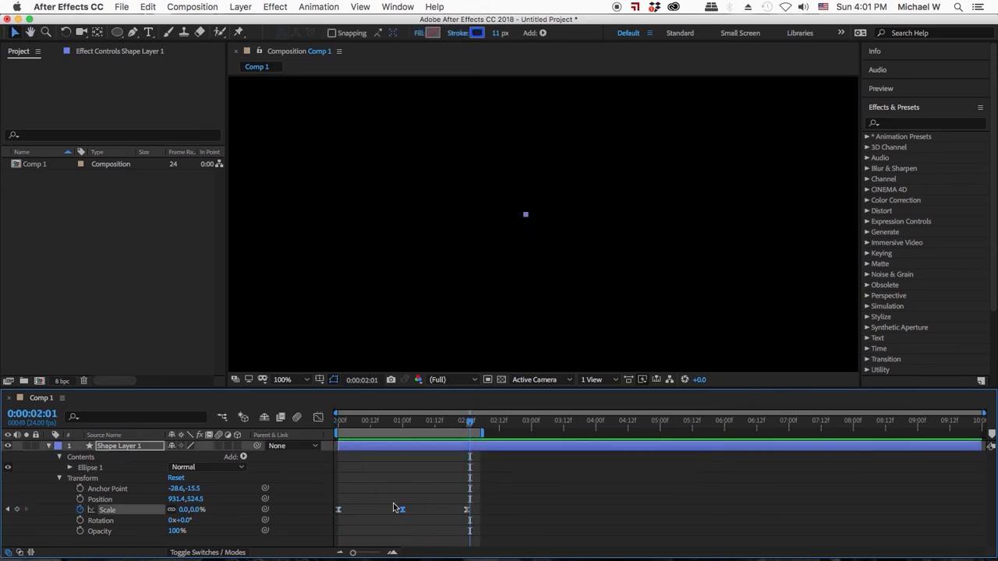
{"action": "left_click_drag", "start_coordinate": [393, 503], "coordinate": [434, 510]}
{"action": "left_click", "coordinate": [466, 510]}
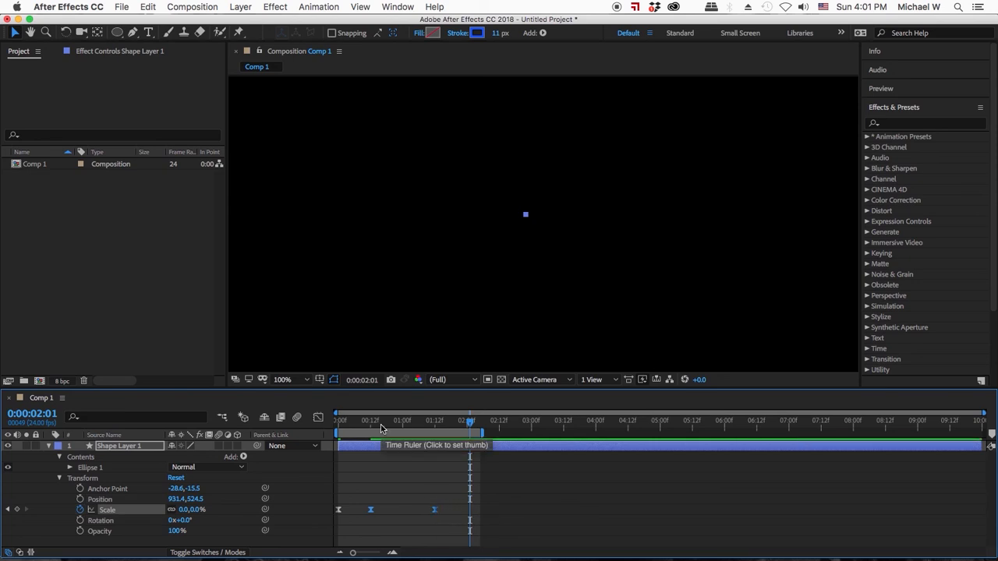
- Check the retimed Scale keyframes in the speed graph, and preview and scrub through the faster growth and shrinking
{"action": "key", "text": "Home"}
{"action": "left_click", "coordinate": [318, 417]}
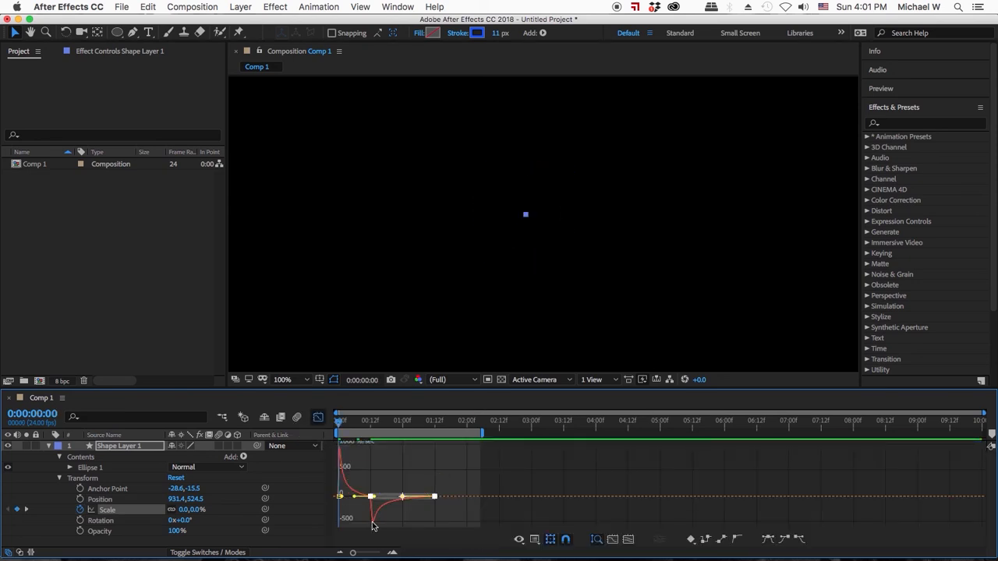
{"action": "left_click", "coordinate": [318, 417]}
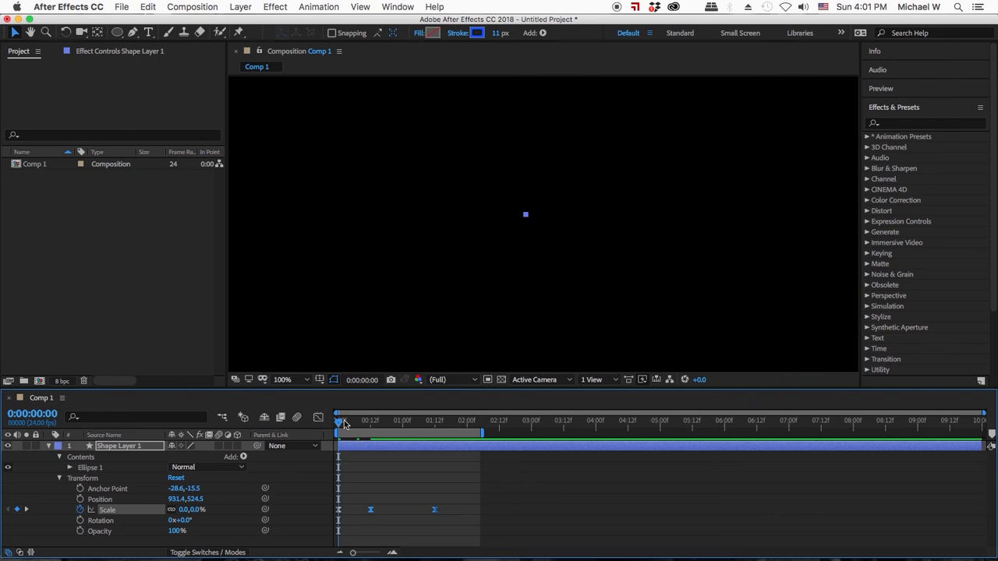
{"action": "mouse_move", "coordinate": [338, 422]}
{"action": "left_mouse_down"}
{"action": "mouse_move", "coordinate": [372, 425]}
{"action": "mouse_move", "coordinate": [320, 425]}
{"action": "left_mouse_up"}
{"action": "key", "text": "space"}
{"action": "key", "text": "space"}
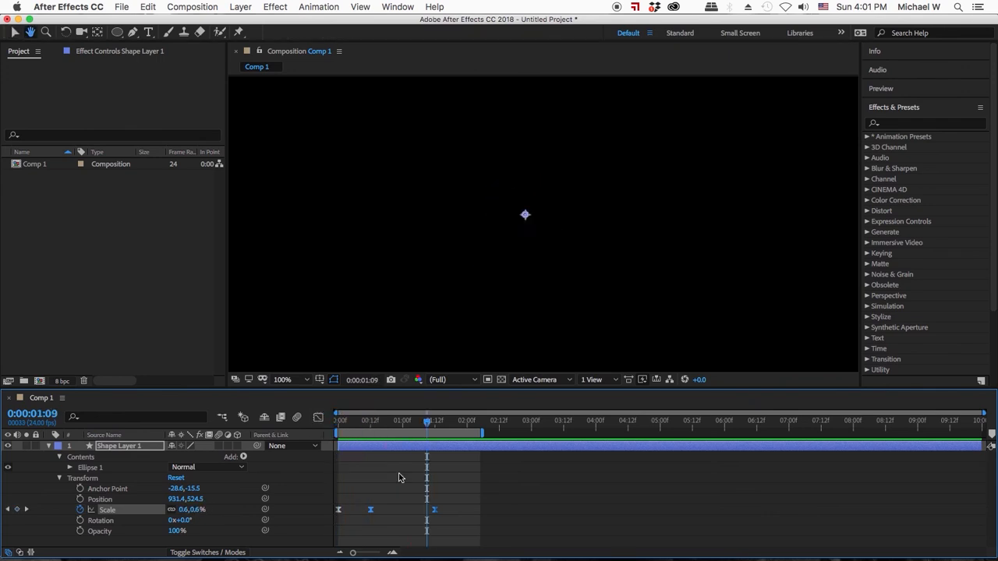
{"action": "left_click", "coordinate": [397, 481]}
{"action": "left_click", "coordinate": [368, 427]}
{"action": "left_click_drag", "start_coordinate": [368, 427], "coordinate": [413, 423]}
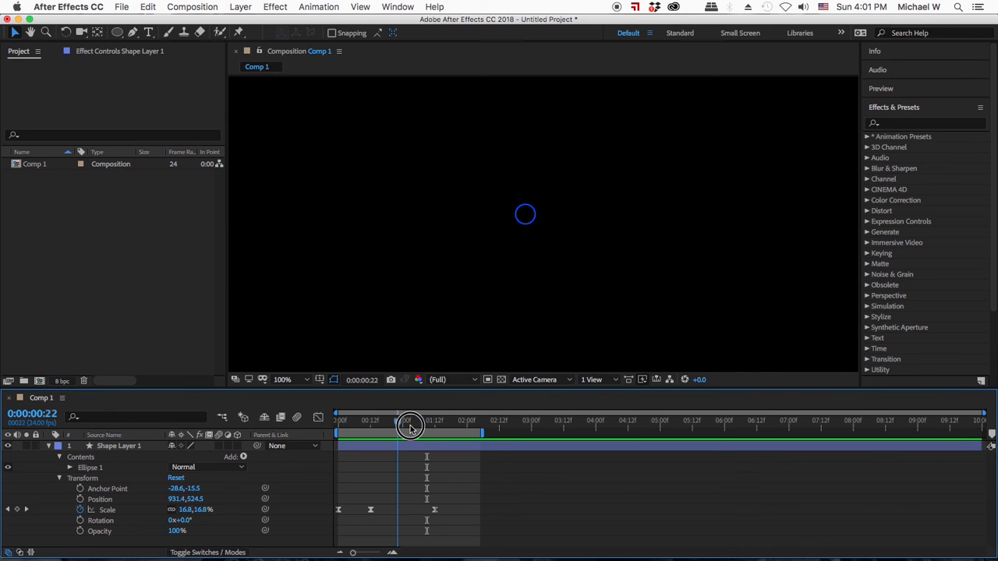
- Move the last Scale keyframe to about 0:00:04:05 and preview with the work area extended to about 0:00:04:14
{"action": "left_click_drag", "start_coordinate": [435, 512], "coordinate": [608, 510]}
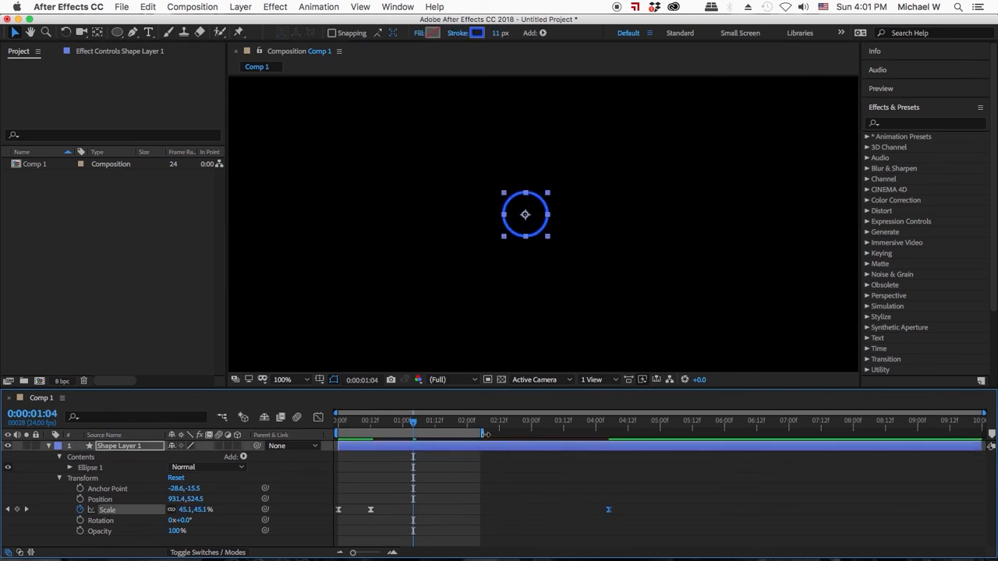
{"action": "left_click_drag", "start_coordinate": [485, 434], "coordinate": [634, 434]}
{"action": "left_click_drag", "start_coordinate": [366, 424], "coordinate": [341, 423]}
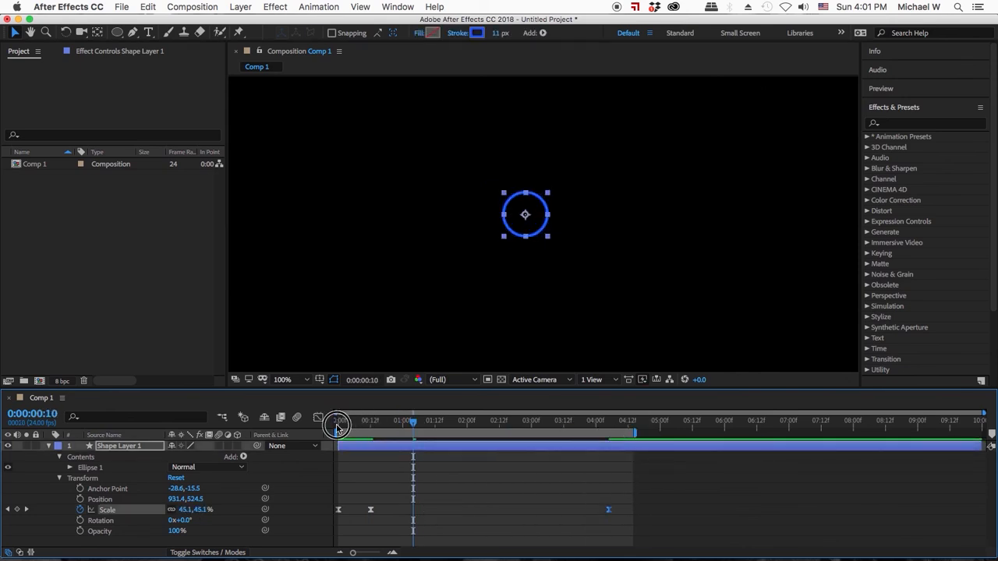
{"action": "key", "text": "space"}
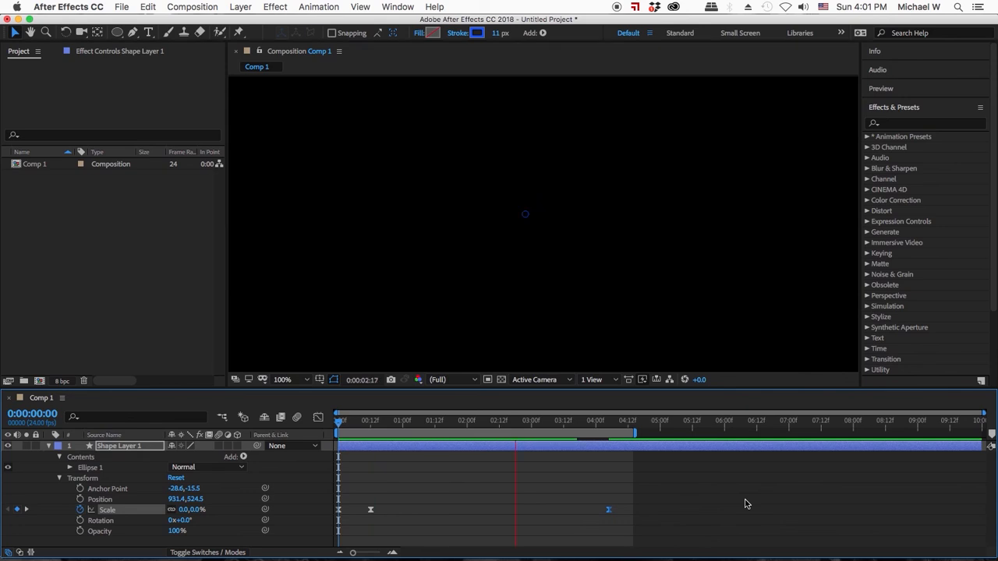
{"action": "key", "text": "space"}
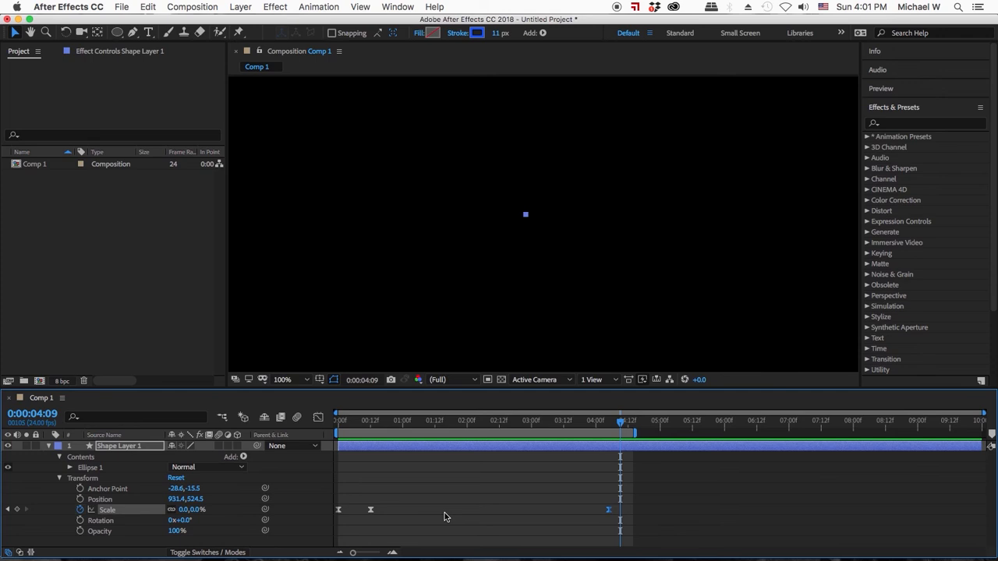
- At about 0:00:00:08, set the circle's stroke to None and its fill to a solid red color
{"action": "left_click", "coordinate": [335, 421]}
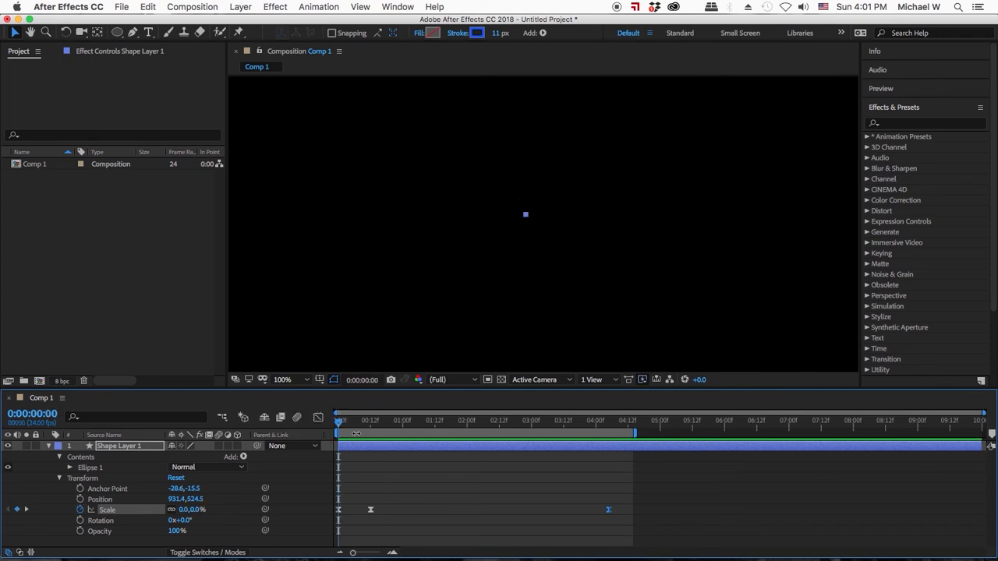
{"action": "left_click_drag", "start_coordinate": [356, 423], "coordinate": [361, 423]}
{"action": "left_click", "coordinate": [405, 446]}
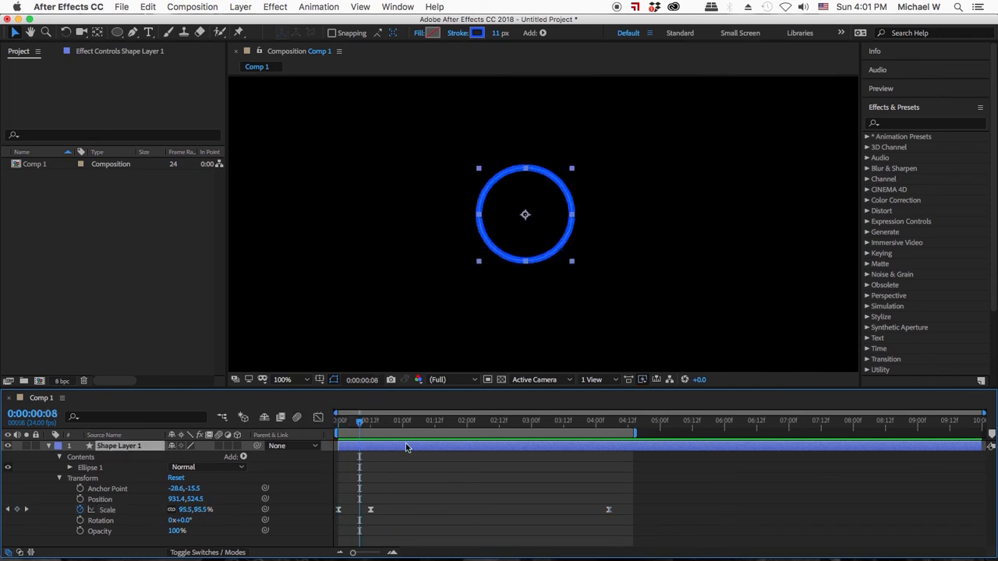
{"action": "left_click", "coordinate": [459, 34]}
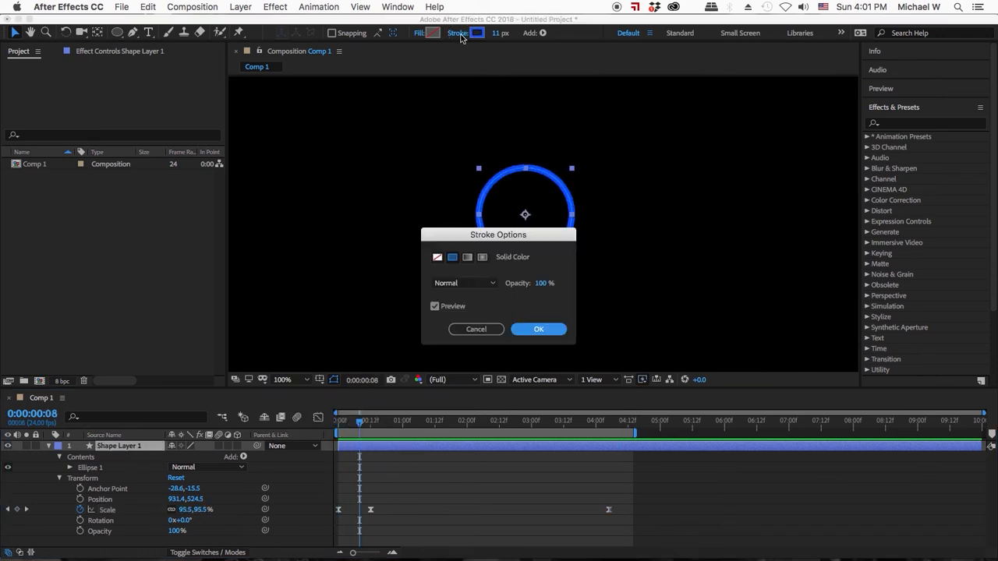
{"action": "left_click", "coordinate": [438, 258]}
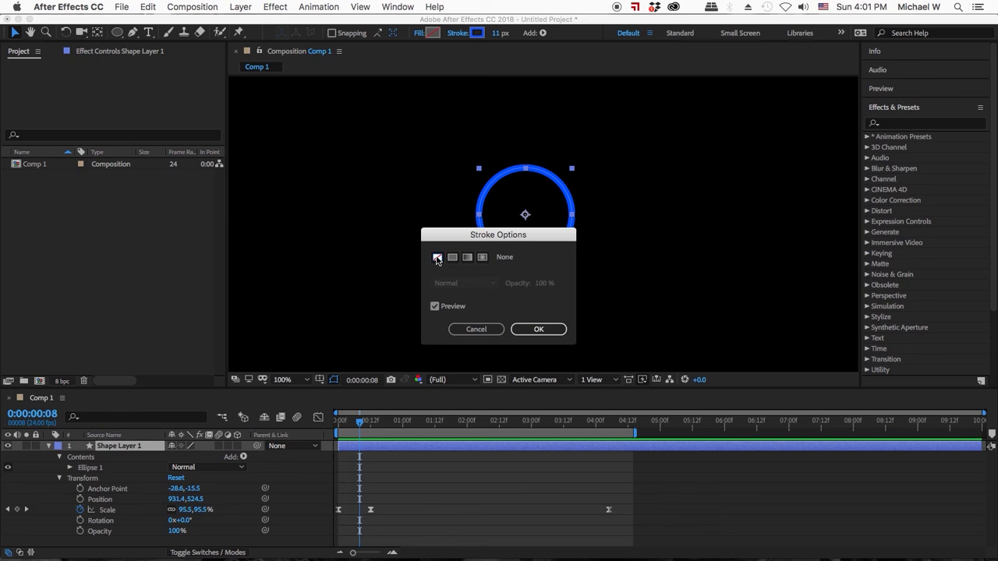
{"action": "left_click", "coordinate": [537, 329]}
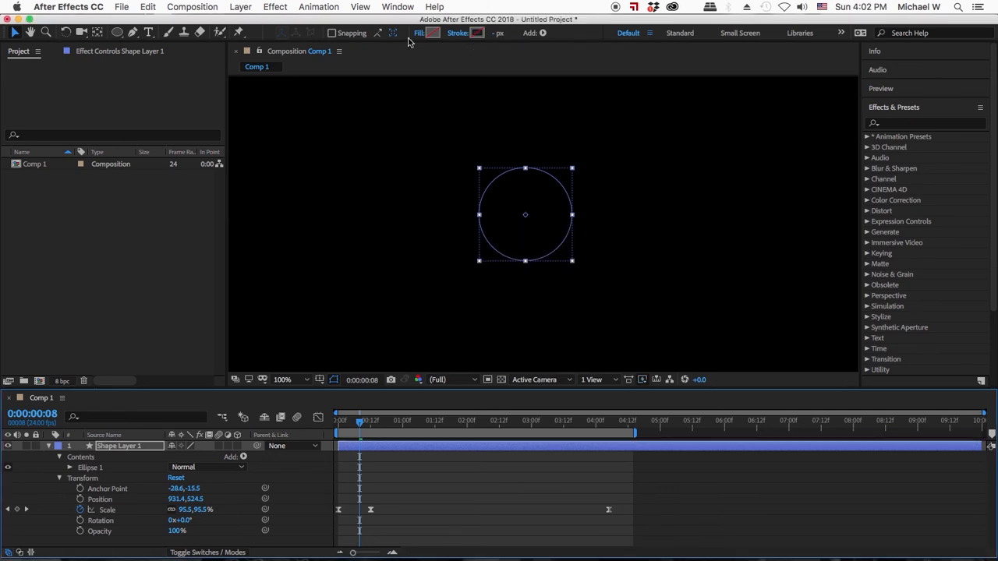
{"action": "left_click", "coordinate": [418, 33]}
{"action": "left_click", "coordinate": [452, 258]}
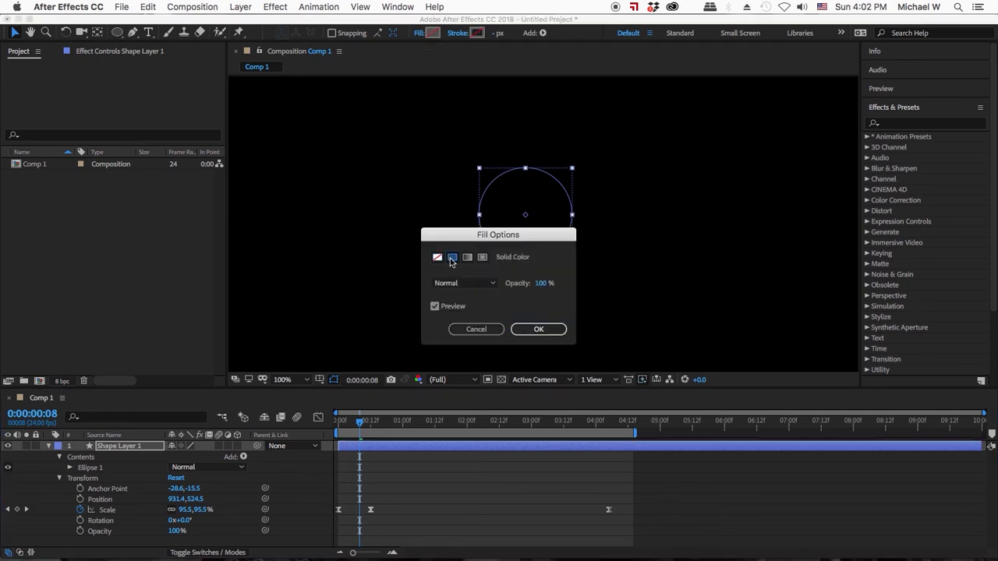
{"action": "left_click", "coordinate": [537, 329]}
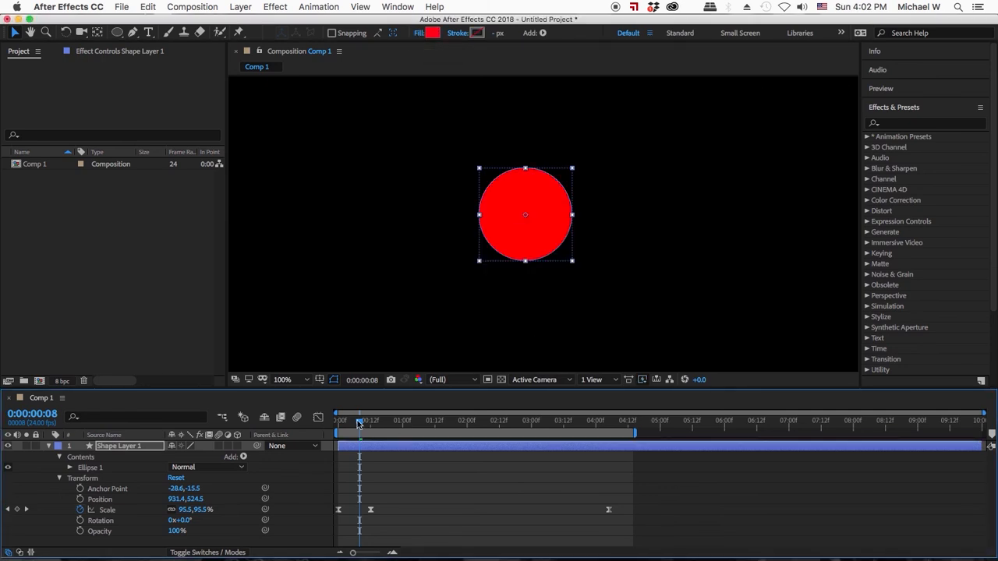
- Return the playhead to 0:00:00:00, reveal only the keyframed properties of Shape Layer 1, and duplicate the layer
{"action": "left_click_drag", "start_coordinate": [359, 424], "coordinate": [333, 424]}
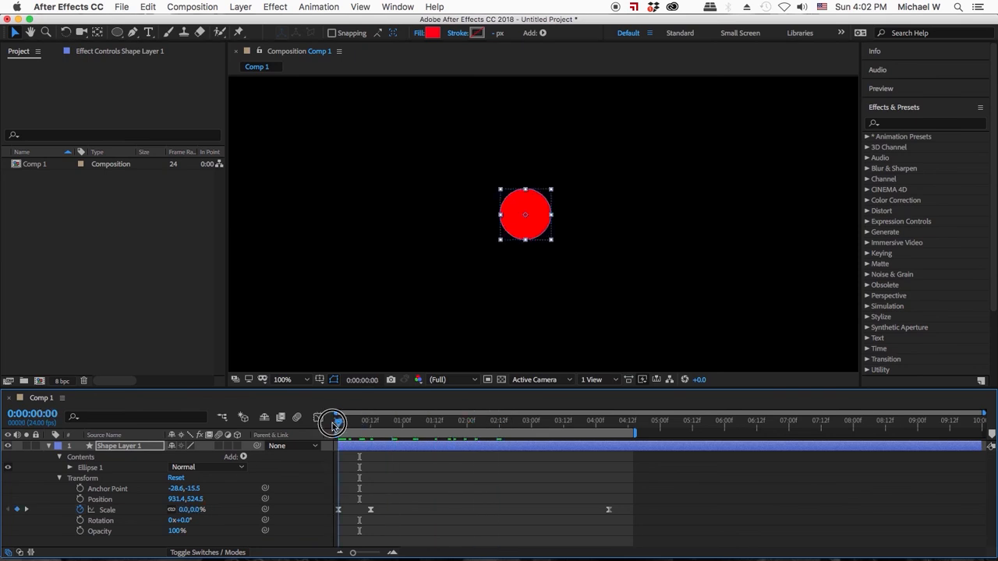
{"action": "left_click", "coordinate": [414, 449]}
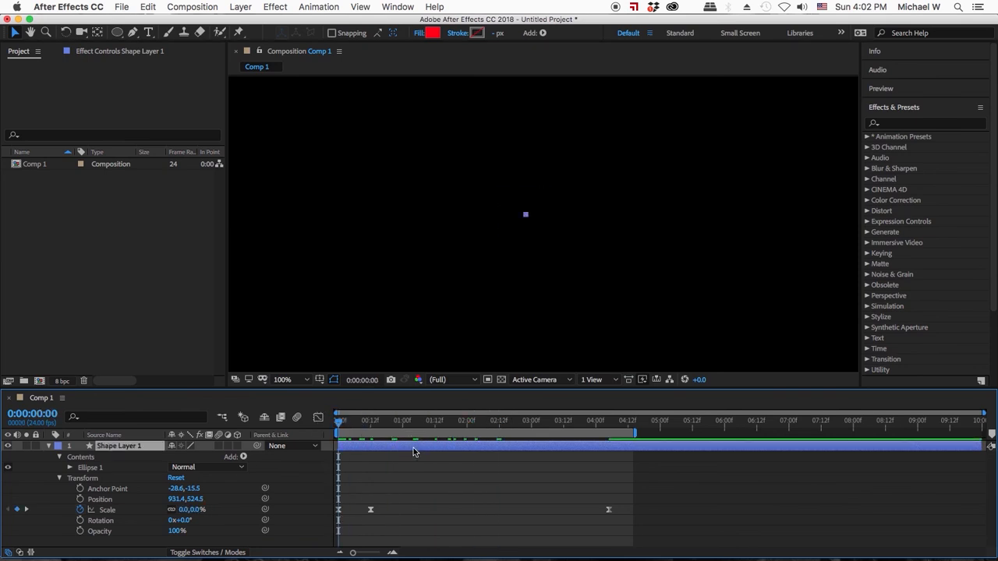
{"action": "key", "text": "u"}
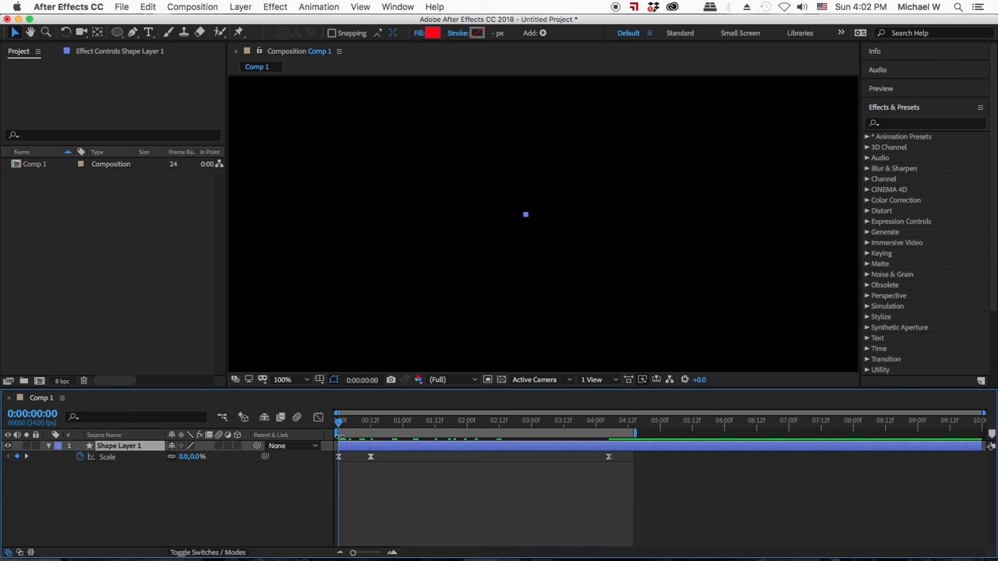
{"action": "left_click", "coordinate": [371, 448]}
{"action": "key", "text": "super+d"}
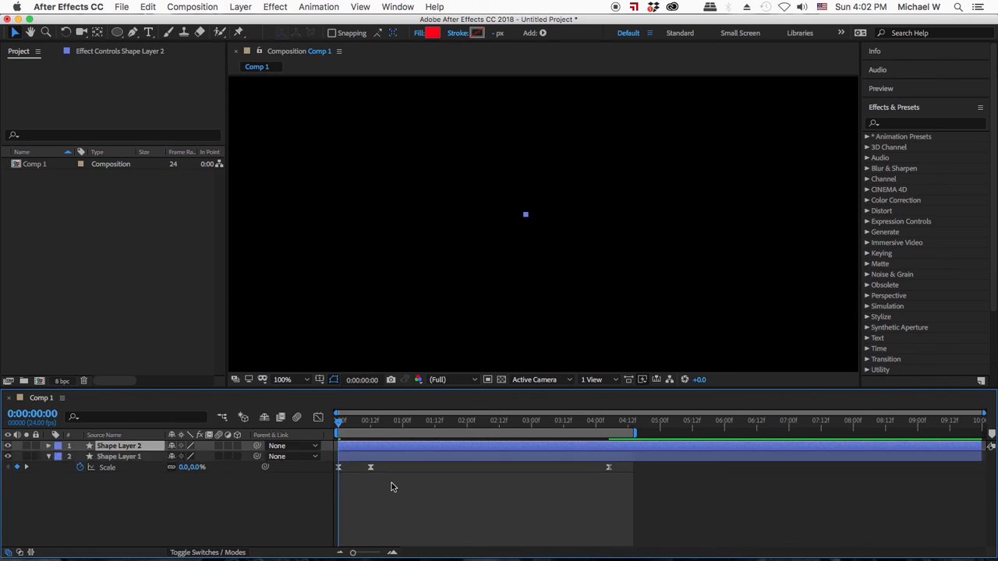
- Shift Shape Layer 2 to start at 0:00:00:02 and change its fill color to blue (000AFF)
{"action": "left_click_drag", "start_coordinate": [341, 425], "coordinate": [344, 422]}
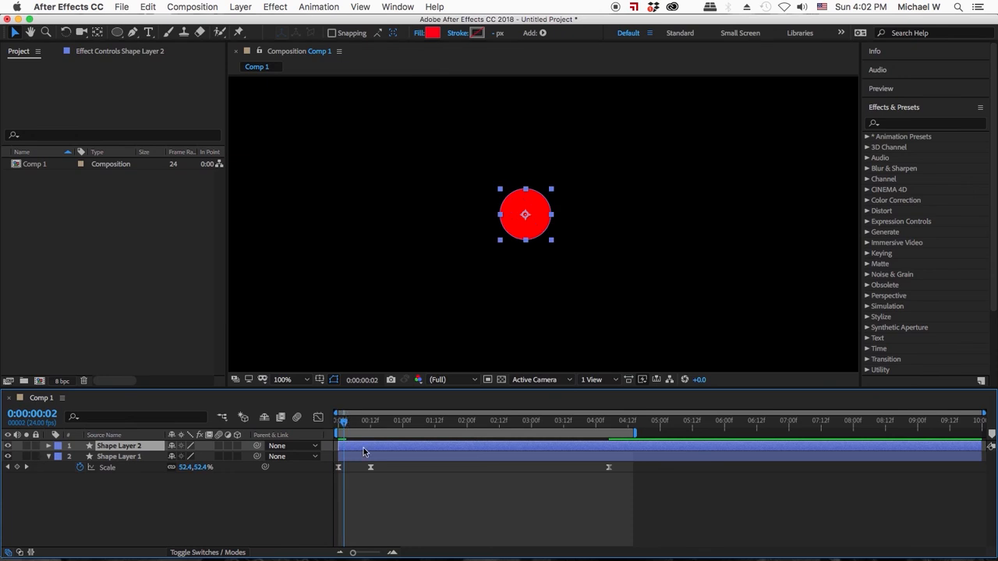
{"action": "key", "text": "u"}
{"action": "left_click_drag", "start_coordinate": [363, 450], "coordinate": [381, 450]}
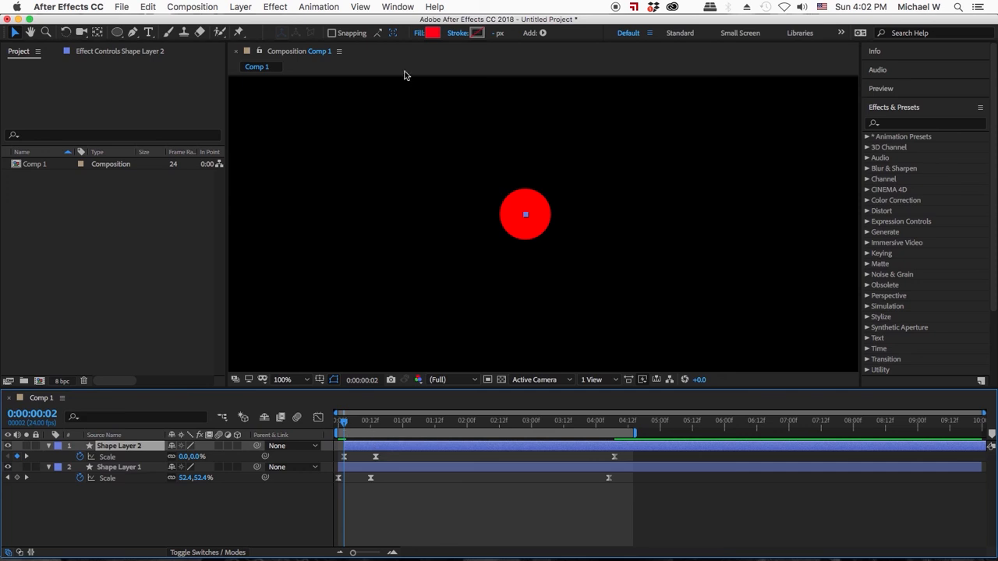
{"action": "left_click", "coordinate": [431, 32]}
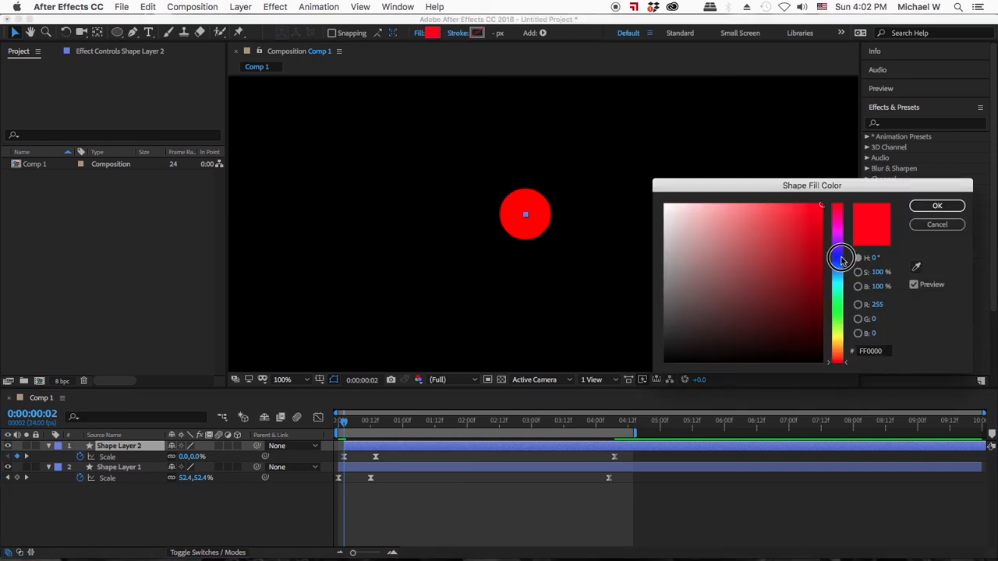
{"action": "left_click", "coordinate": [836, 258]}
{"action": "left_click", "coordinate": [938, 206]}
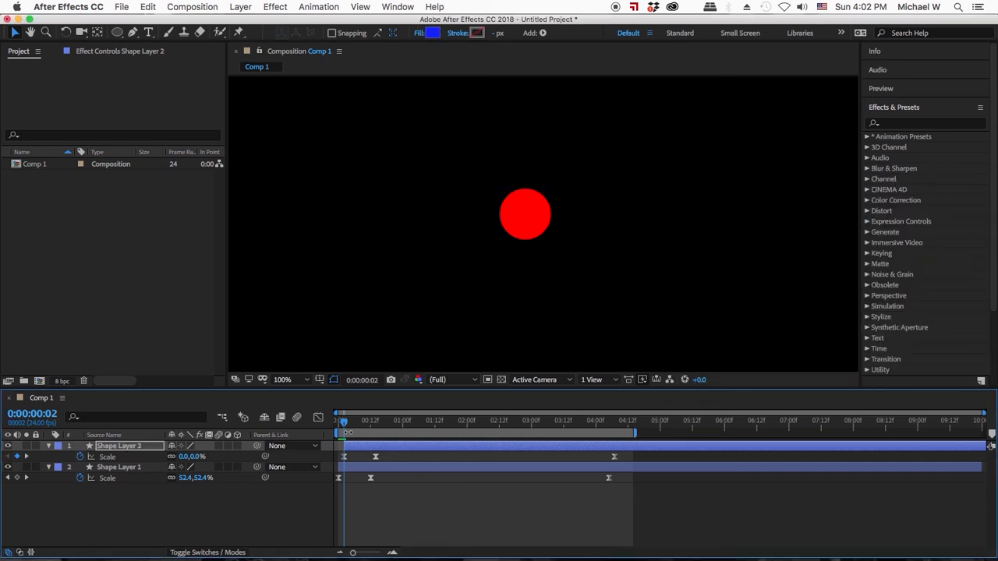
- Duplicate the blue circle layer, shift the copy to start at 0:00:00:05, and reveal its Scale keyframes
{"action": "mouse_move", "coordinate": [344, 422]}
{"action": "left_mouse_down"}
{"action": "mouse_move", "coordinate": [331, 423]}
{"action": "mouse_move", "coordinate": [351, 422]}
{"action": "left_mouse_up"}
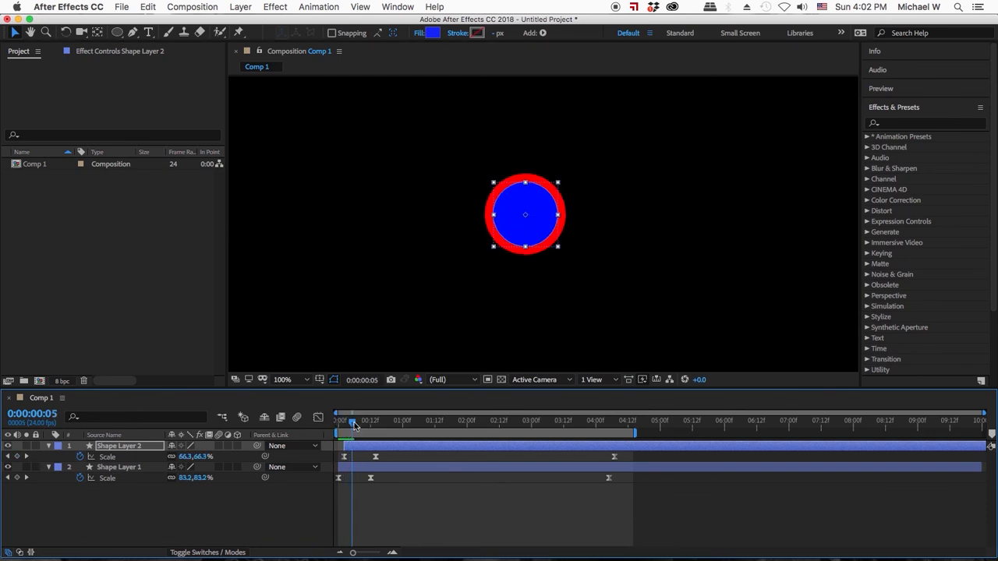
{"action": "mouse_move", "coordinate": [351, 422]}
{"action": "left_mouse_down"}
{"action": "mouse_move", "coordinate": [380, 421]}
{"action": "mouse_move", "coordinate": [352, 421]}
{"action": "left_mouse_up"}
{"action": "left_click", "coordinate": [391, 446]}
{"action": "key", "text": "super+d"}
{"action": "left_click_drag", "start_coordinate": [391, 446], "coordinate": [363, 451]}
{"action": "key", "text": "s"}
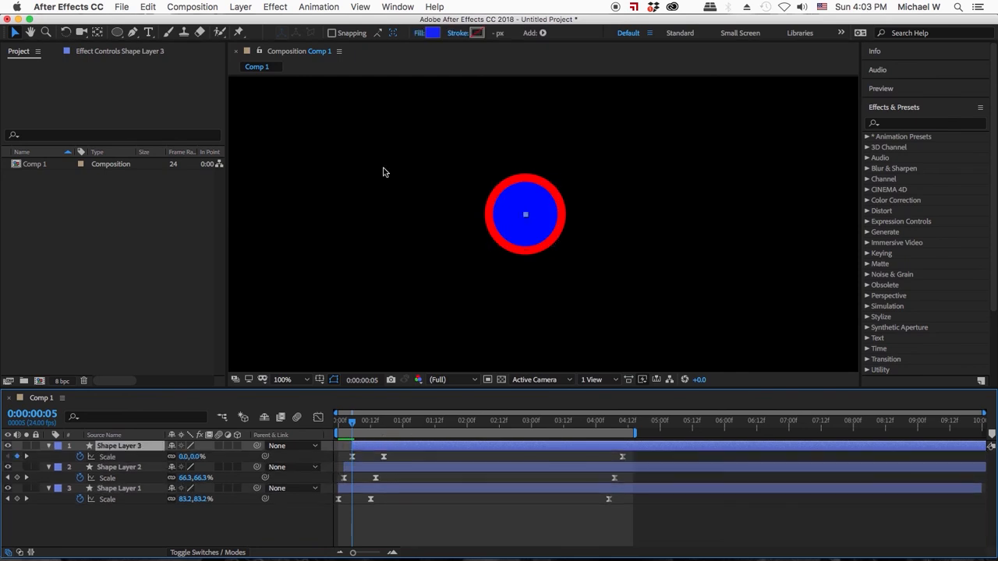
- Change the fill color of Shape Layer 3 to bright green
{"action": "left_click", "coordinate": [431, 34]}
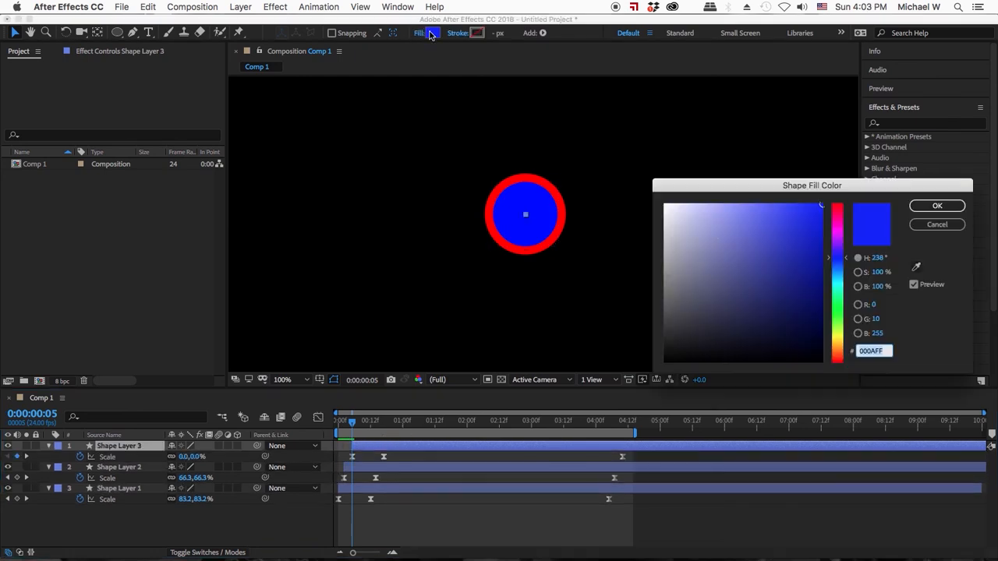
{"action": "left_click", "coordinate": [836, 304]}
{"action": "left_click", "coordinate": [949, 207]}
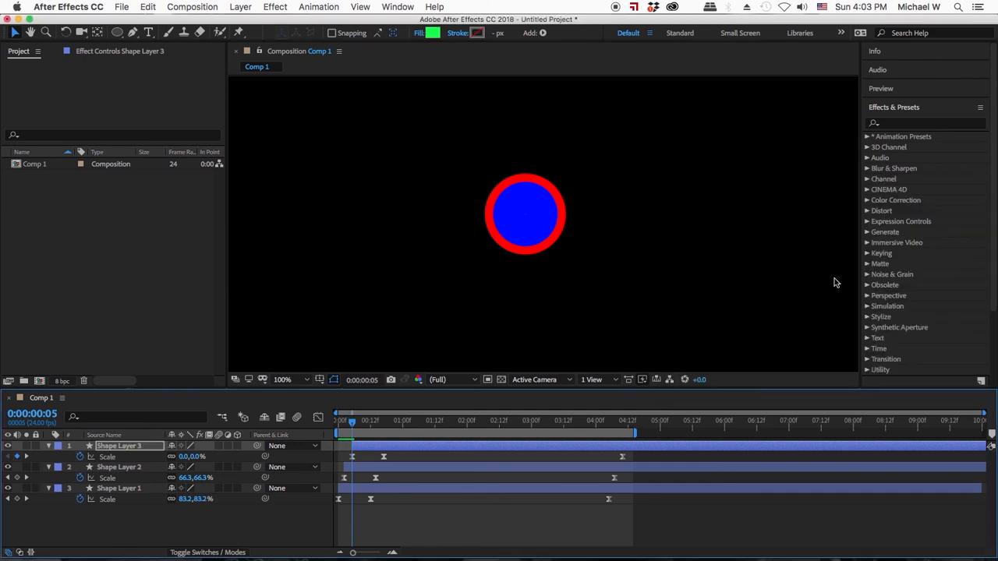
- Preview the staggered red, blue and green circle animation from 0:00:00:00
{"action": "left_click_drag", "start_coordinate": [354, 425], "coordinate": [323, 422]}
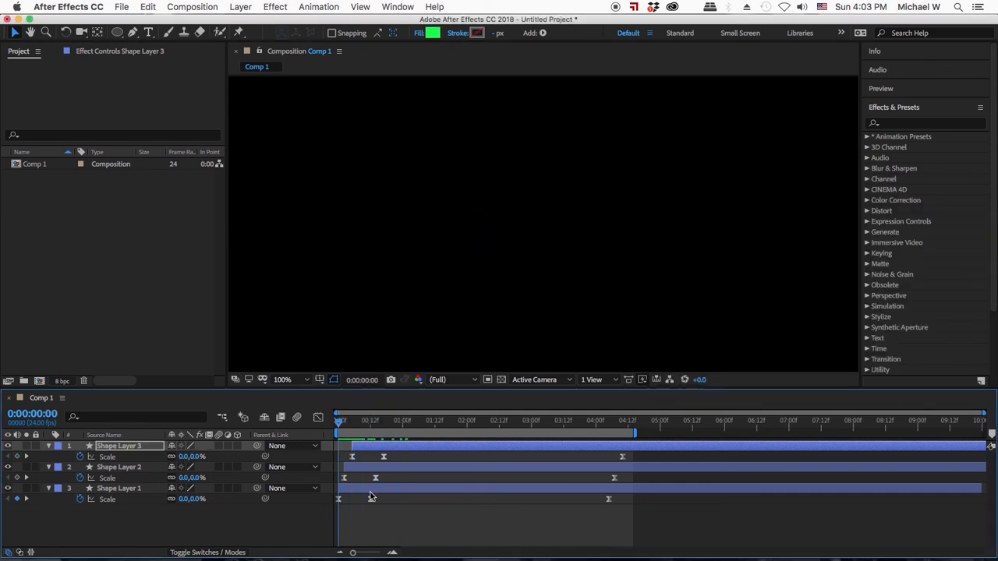
{"action": "key", "text": "space"}
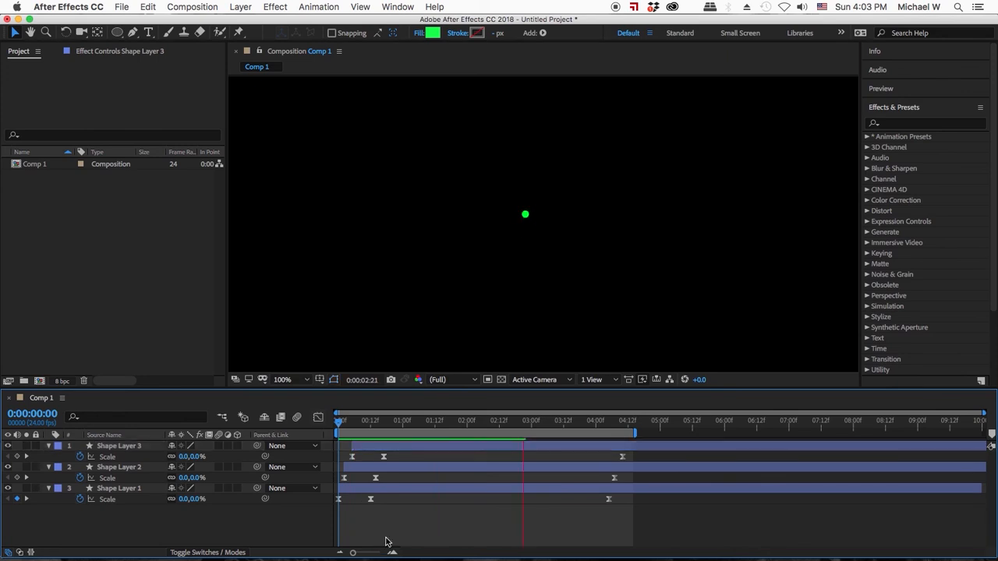
{"action": "key", "text": "space"}
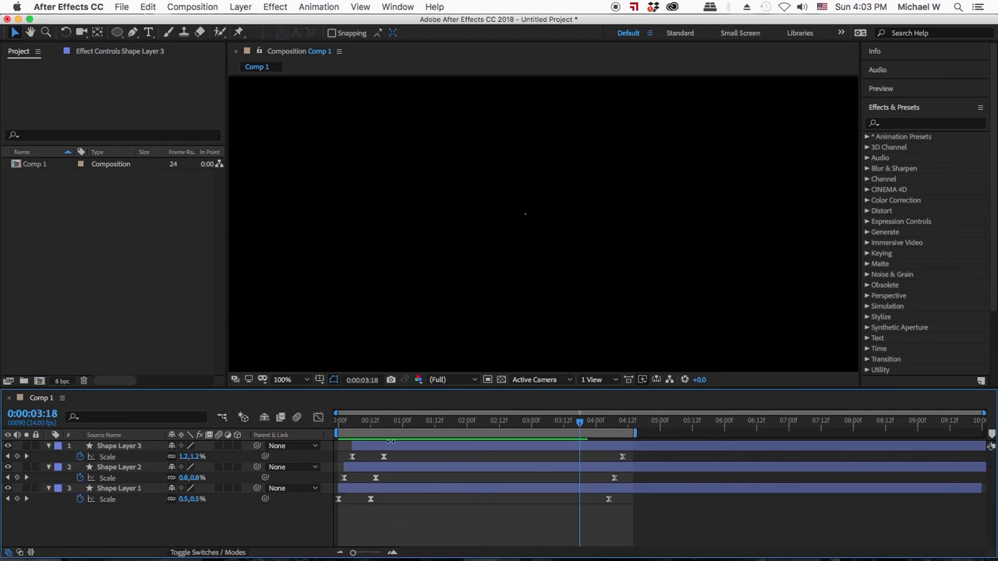
- Scrub through the staggered circle animation and replay it from the start of the composition
{"action": "left_click_drag", "start_coordinate": [390, 423], "coordinate": [373, 422]}
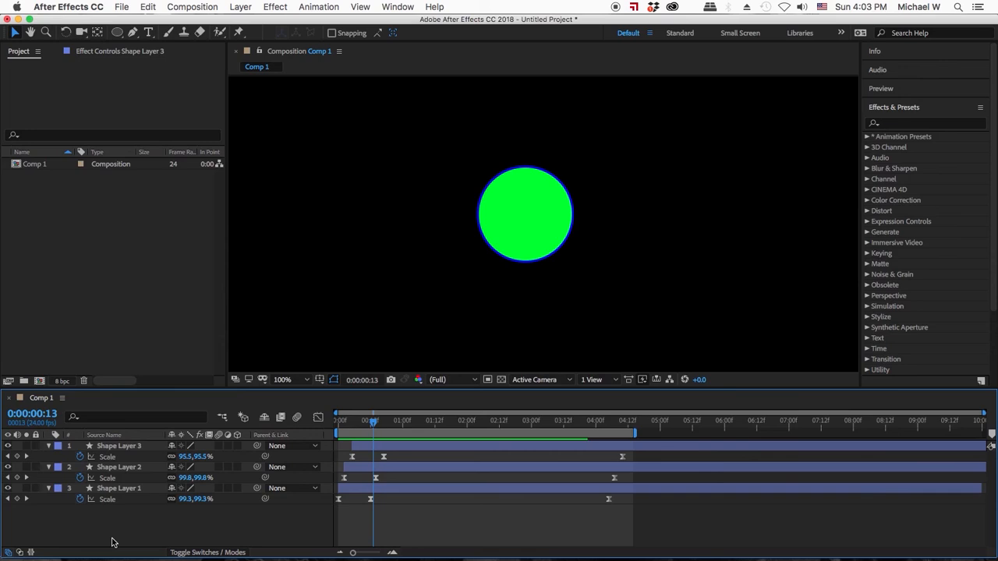
{"action": "left_click_drag", "start_coordinate": [372, 421], "coordinate": [487, 423]}
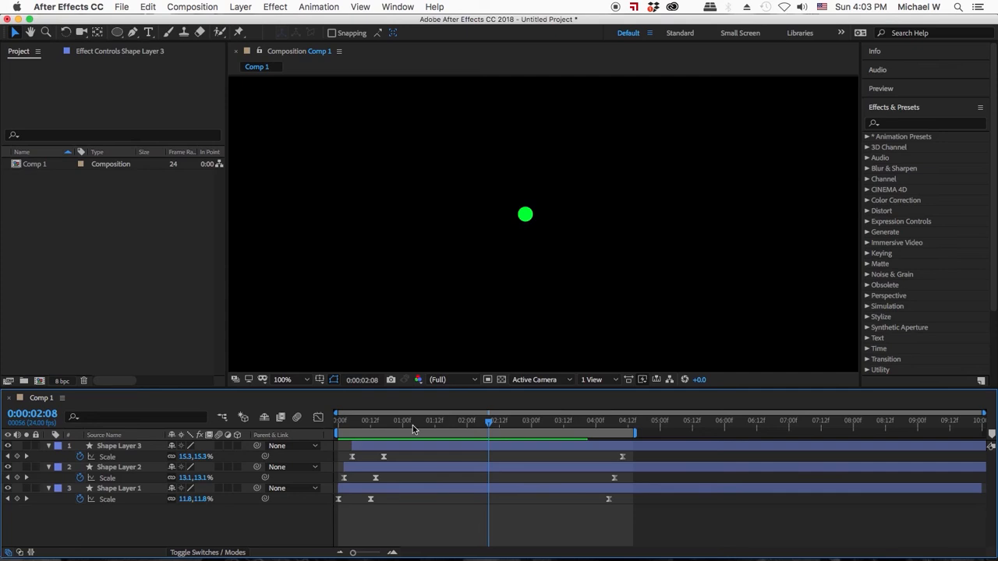
{"action": "left_click_drag", "start_coordinate": [411, 421], "coordinate": [323, 431]}
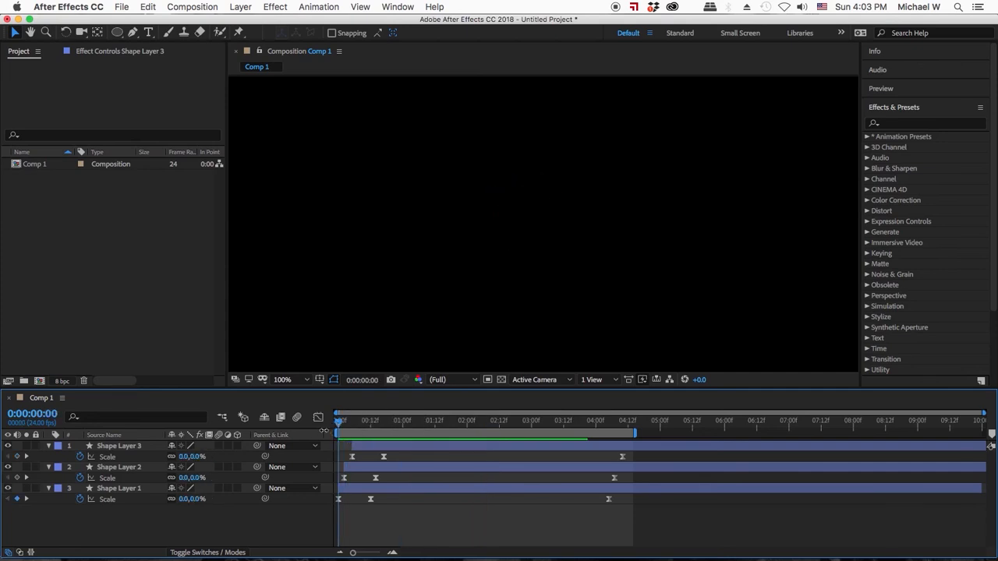
{"action": "key", "text": "space"}
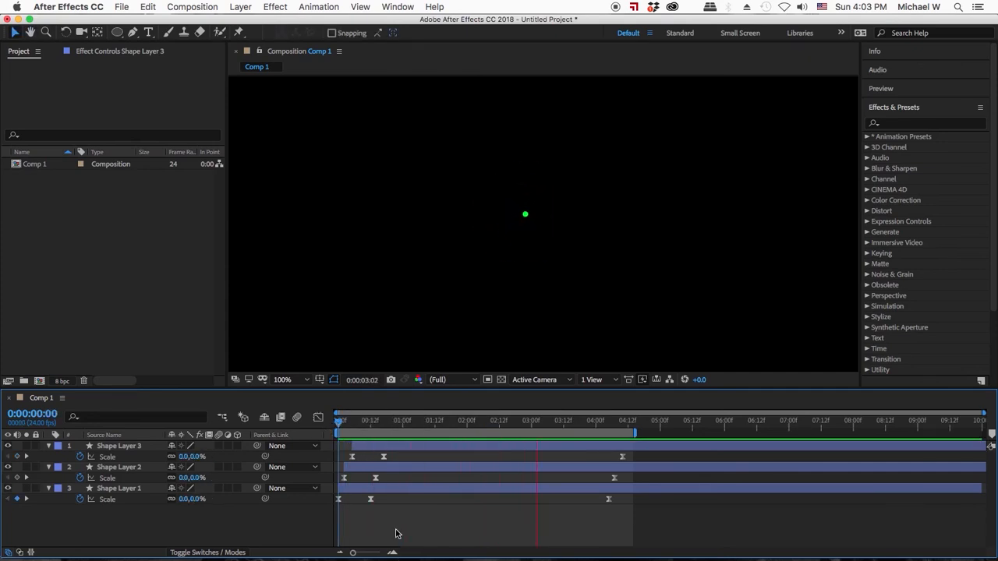
{"action": "key", "text": "space"}
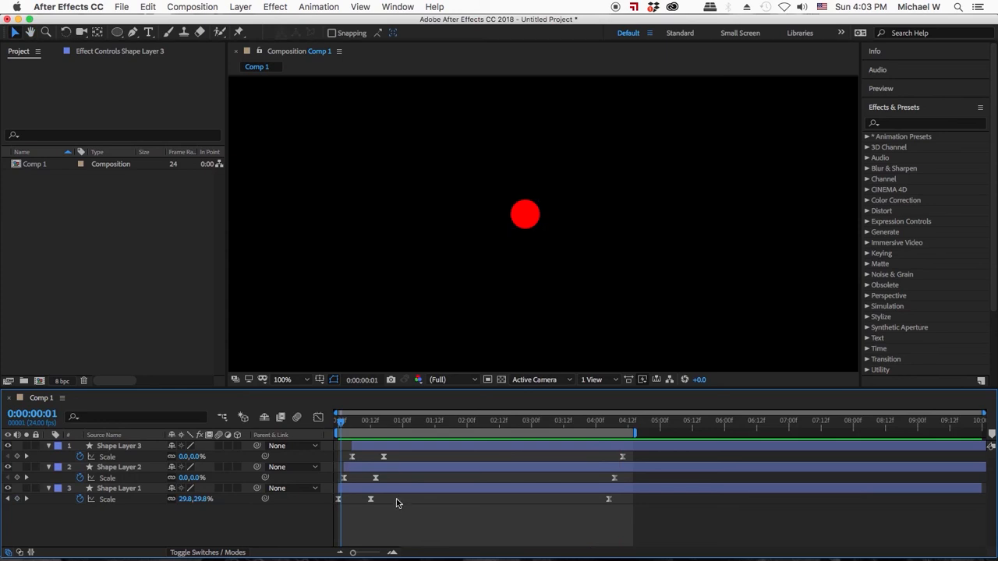
- Delete all three circle shape layers from Comp 1 and return the playhead to 0:00:00:00
{"action": "left_click", "coordinate": [440, 450]}
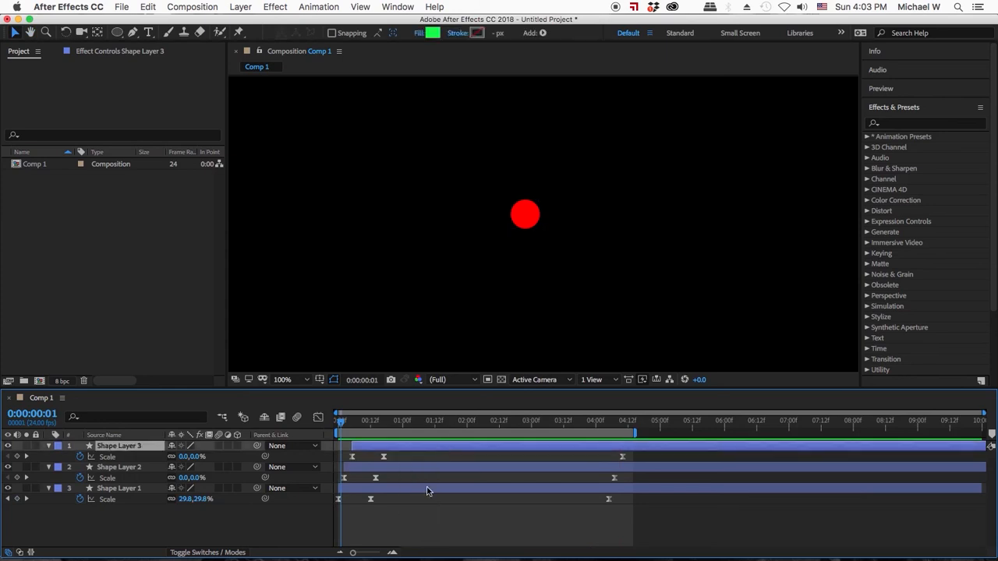
{"action": "left_click_drag", "start_coordinate": [421, 508], "coordinate": [432, 446]}
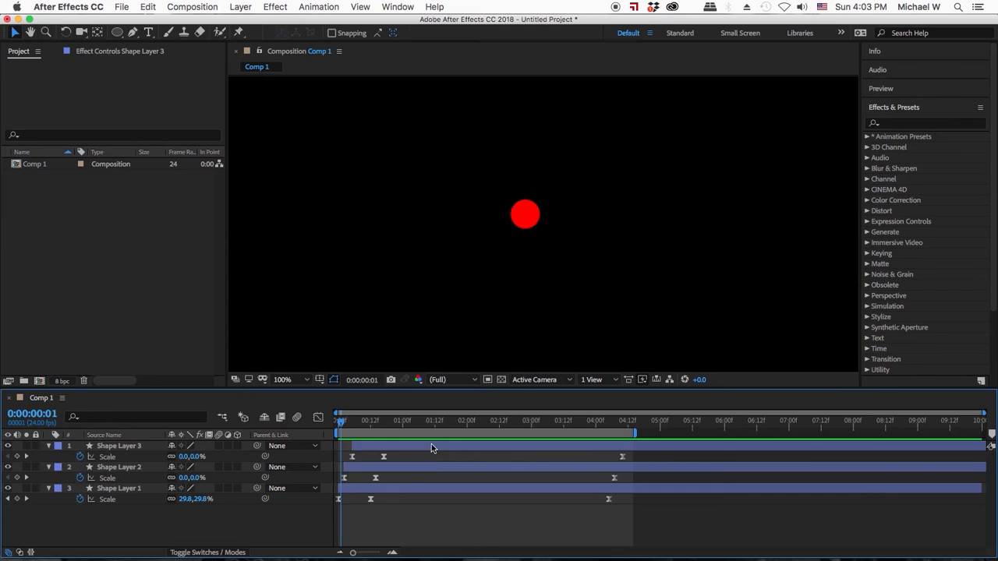
{"action": "key", "text": "super+a"}
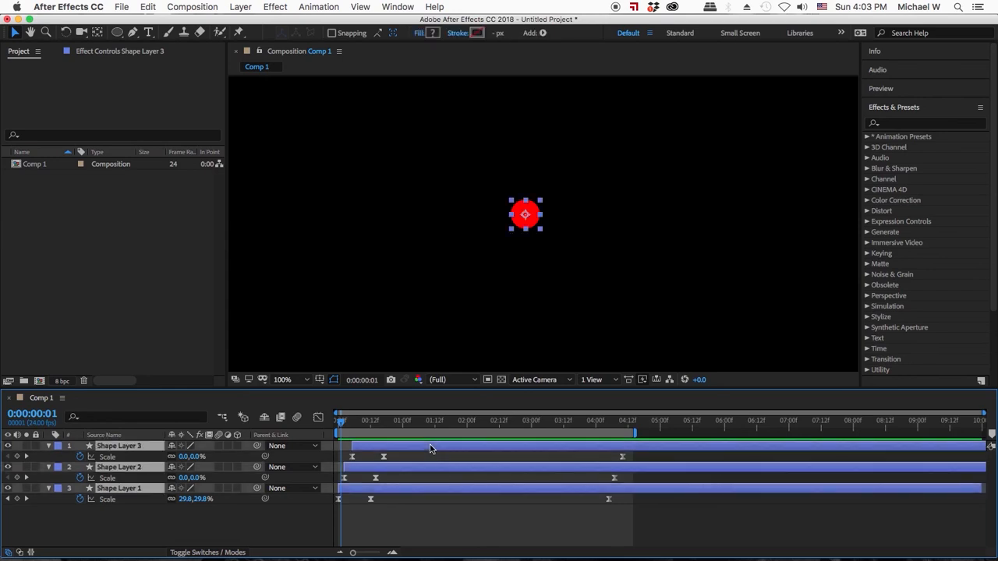
{"action": "key", "text": "Delete"}
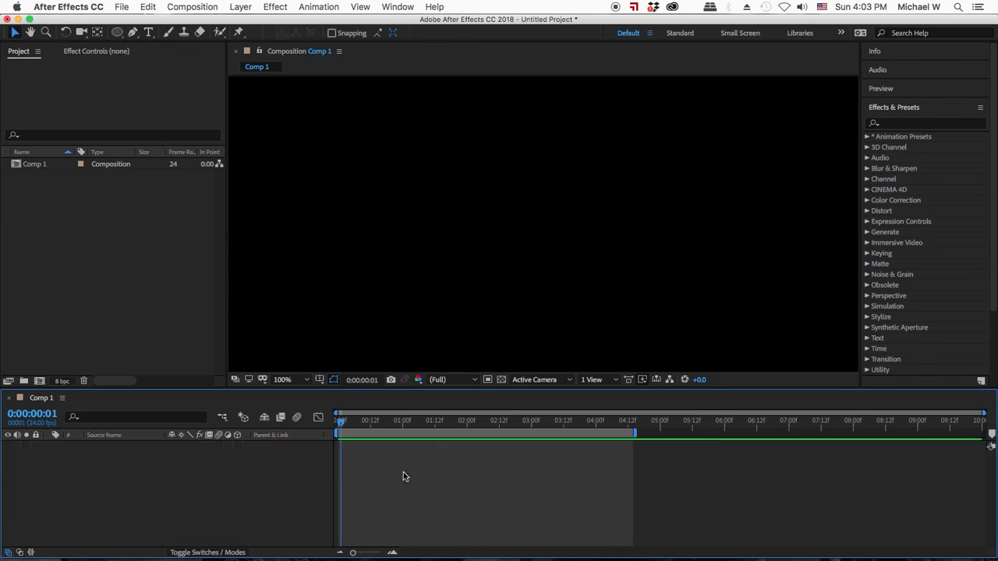
{"action": "left_click_drag", "start_coordinate": [342, 421], "coordinate": [337, 422]}
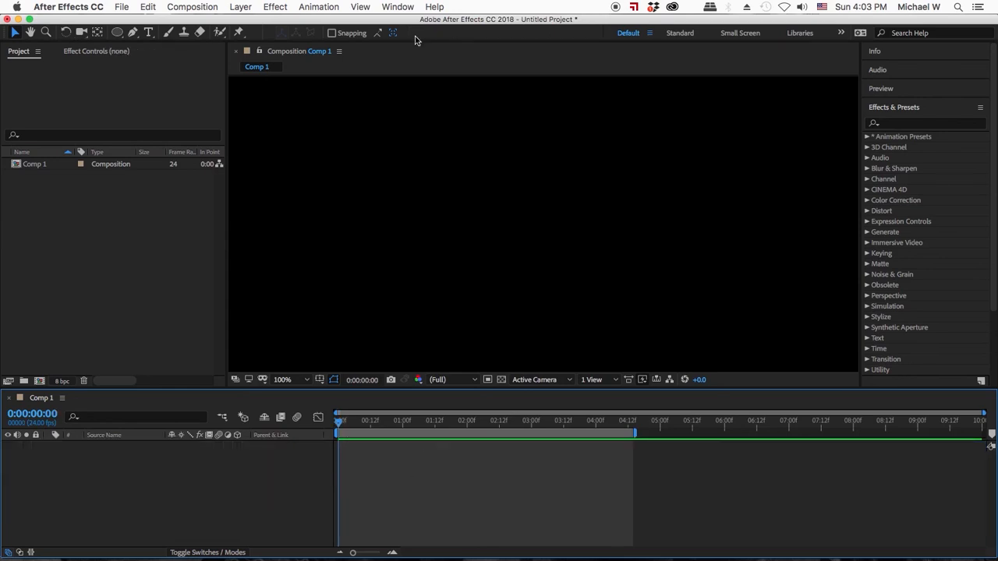
- Set the shape fill to None and the stroke to solid blue, 7 px wide
{"action": "left_click_drag", "start_coordinate": [117, 32], "coordinate": [140, 33]}
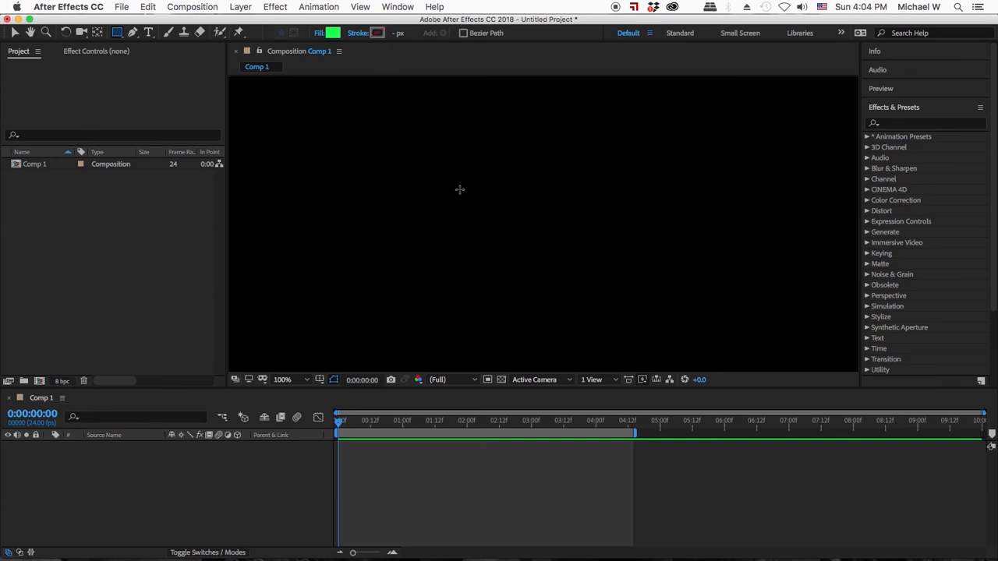
{"action": "left_click", "coordinate": [319, 36]}
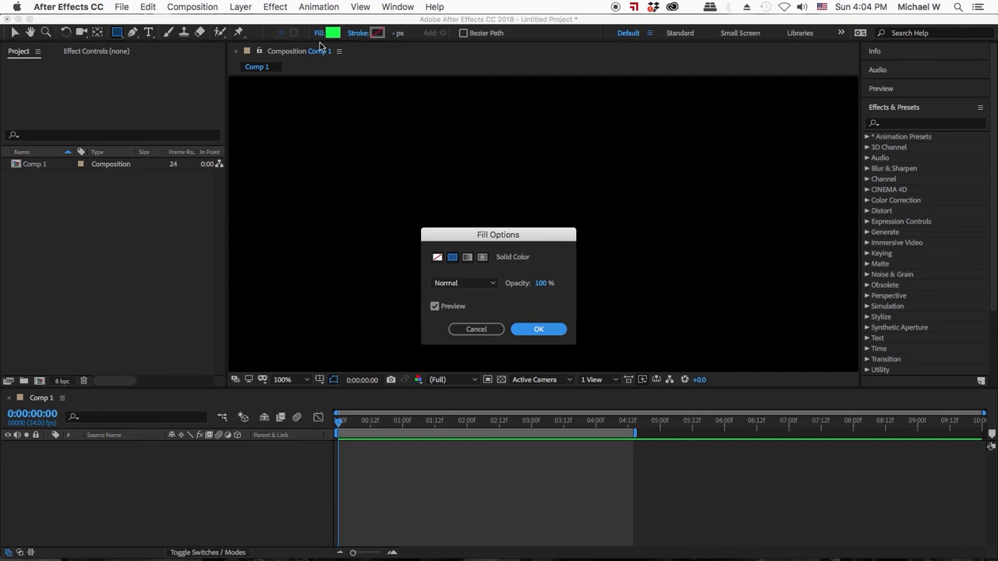
{"action": "left_click", "coordinate": [437, 258]}
{"action": "left_click", "coordinate": [538, 329]}
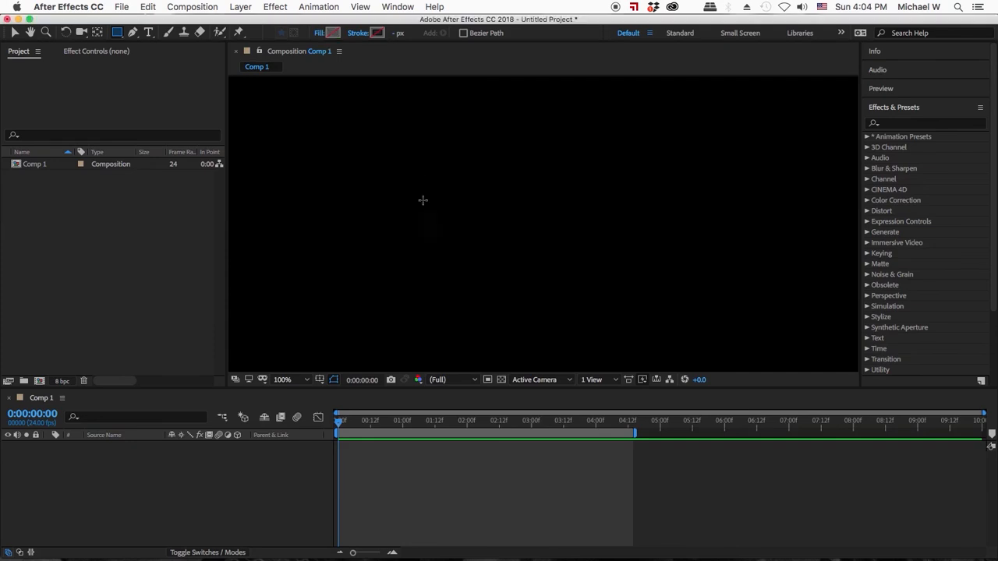
{"action": "left_click", "coordinate": [358, 32]}
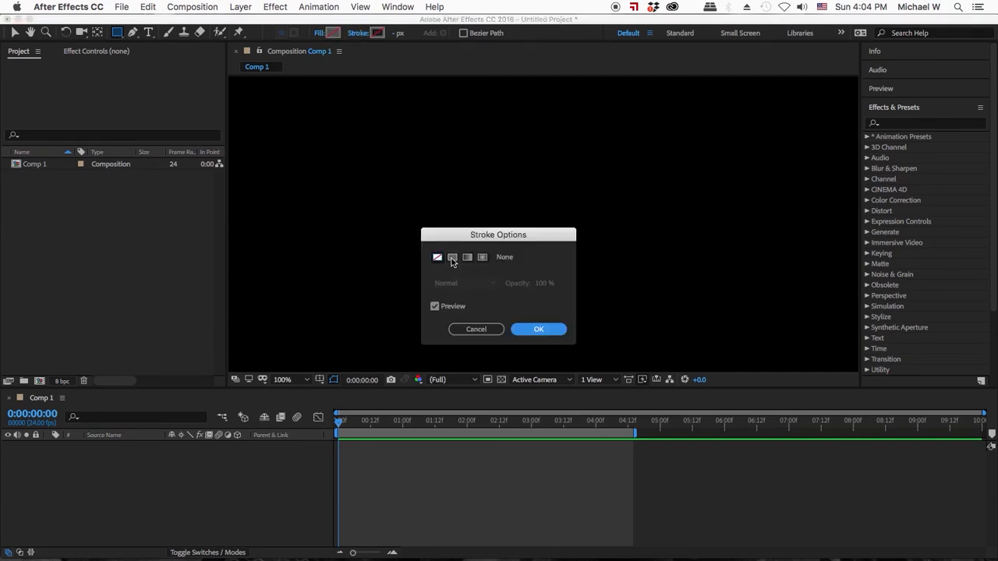
{"action": "left_click", "coordinate": [452, 258]}
{"action": "left_click", "coordinate": [538, 329]}
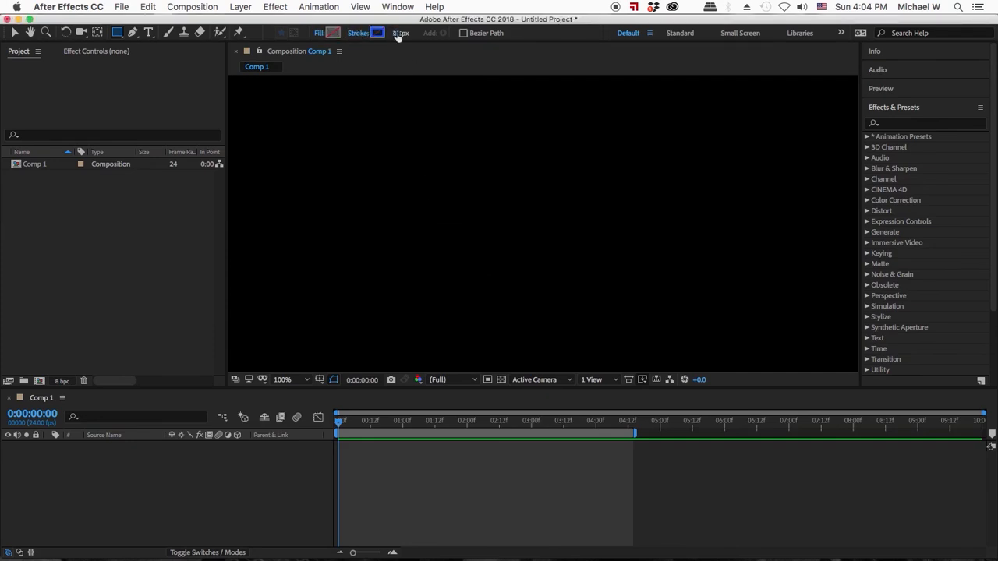
{"action": "left_click_drag", "start_coordinate": [395, 36], "coordinate": [401, 36]}
- Draw an open five-point path with the Pen tool: two curved humps meeting at a sharp low corner, ending in a downward curve
{"action": "left_click", "coordinate": [134, 32]}
{"action": "left_click_drag", "start_coordinate": [314, 280], "coordinate": [336, 226]}
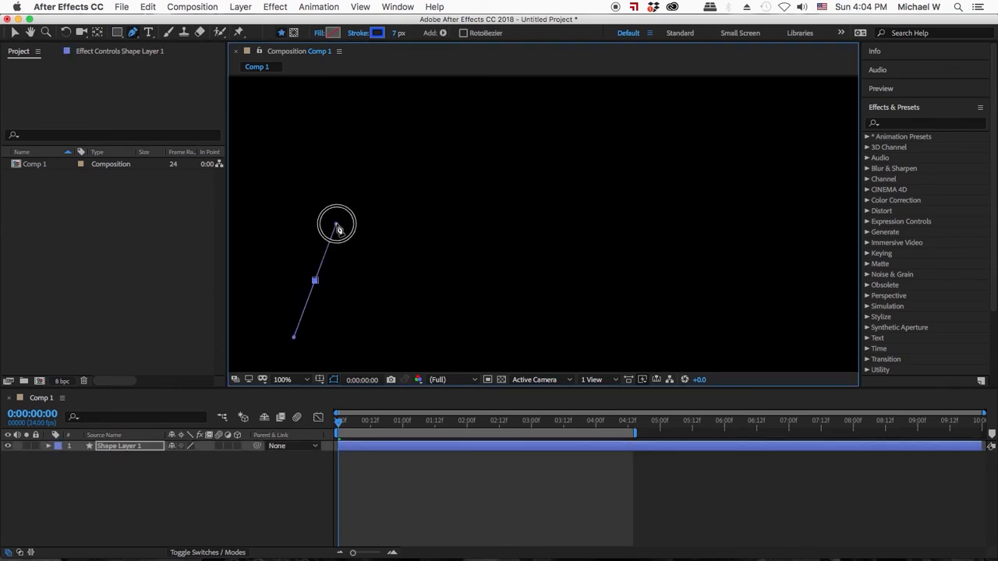
{"action": "left_click_drag", "start_coordinate": [423, 138], "coordinate": [457, 180]}
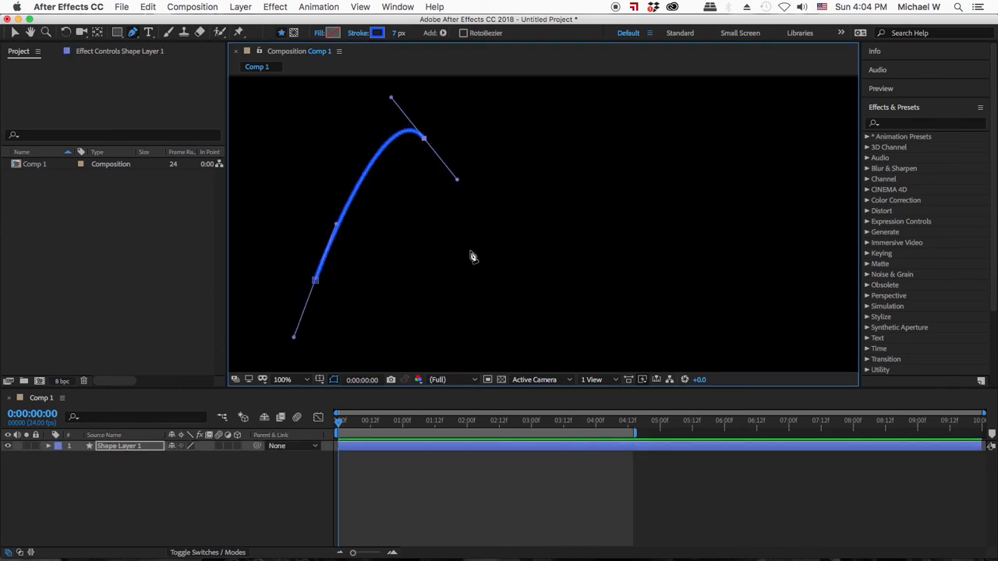
{"action": "left_click", "coordinate": [540, 297]}
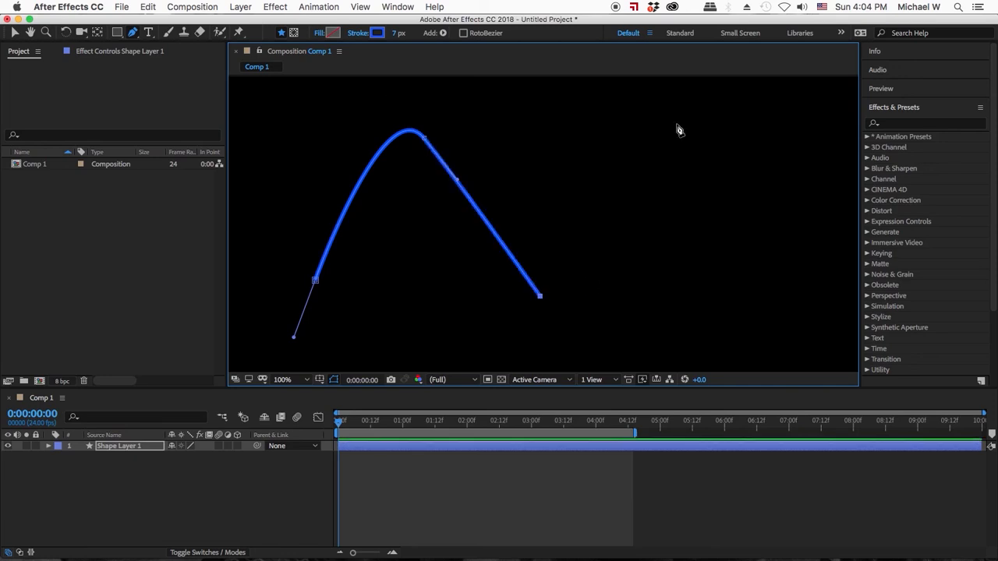
{"action": "left_click_drag", "start_coordinate": [676, 122], "coordinate": [764, 142]}
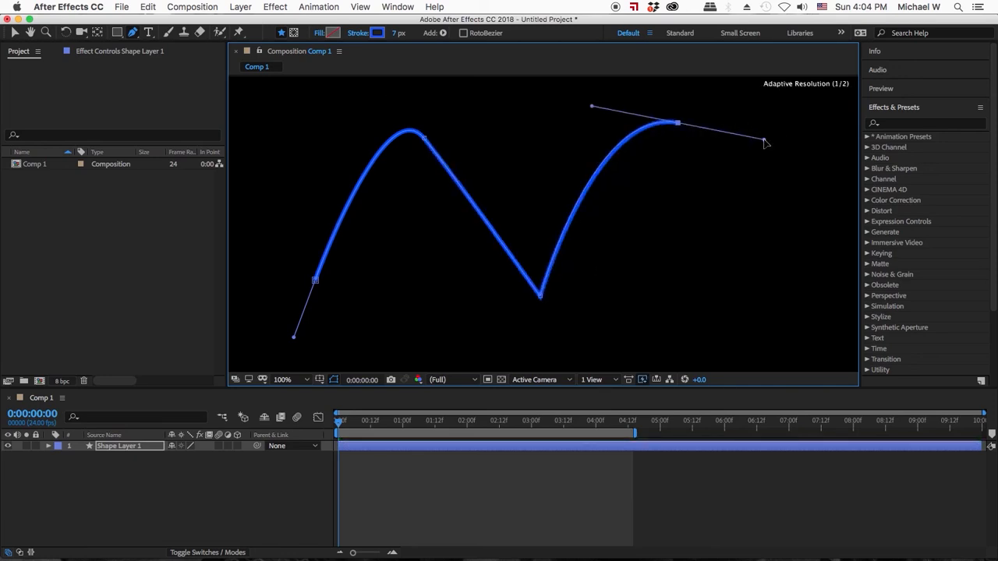
{"action": "left_click_drag", "start_coordinate": [764, 265], "coordinate": [715, 327]}
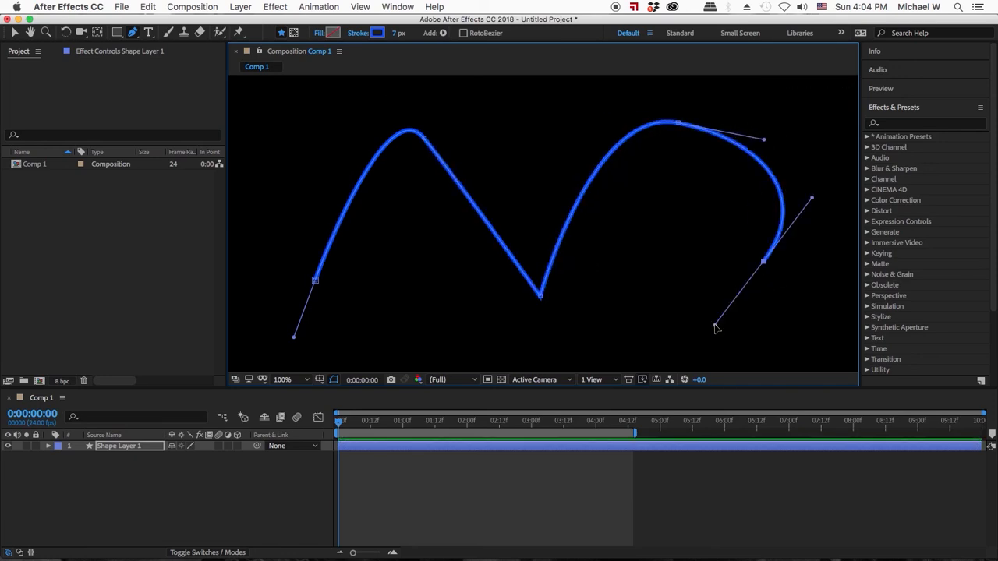
{"action": "left_click", "coordinate": [409, 448]}
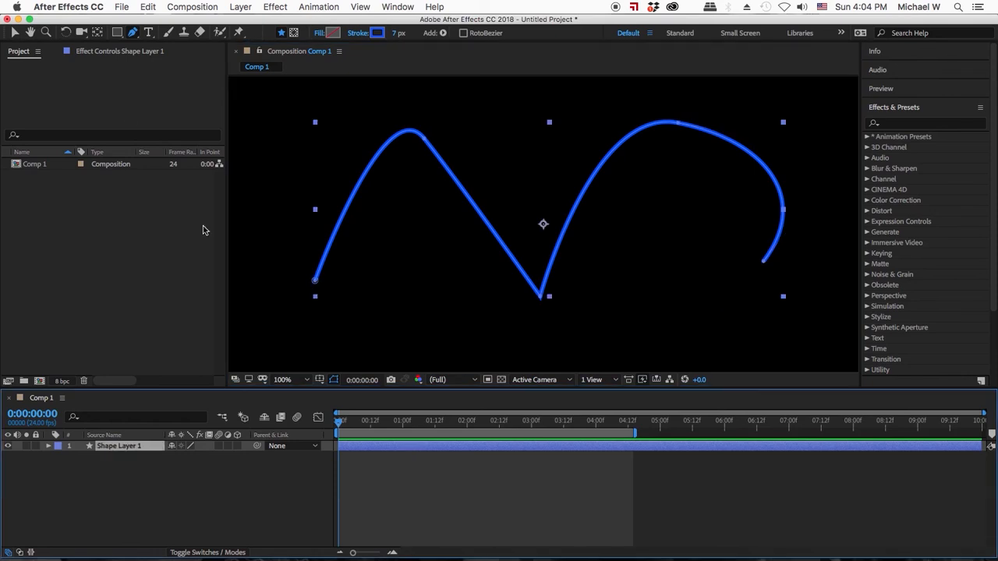
{"action": "left_click", "coordinate": [14, 32]}
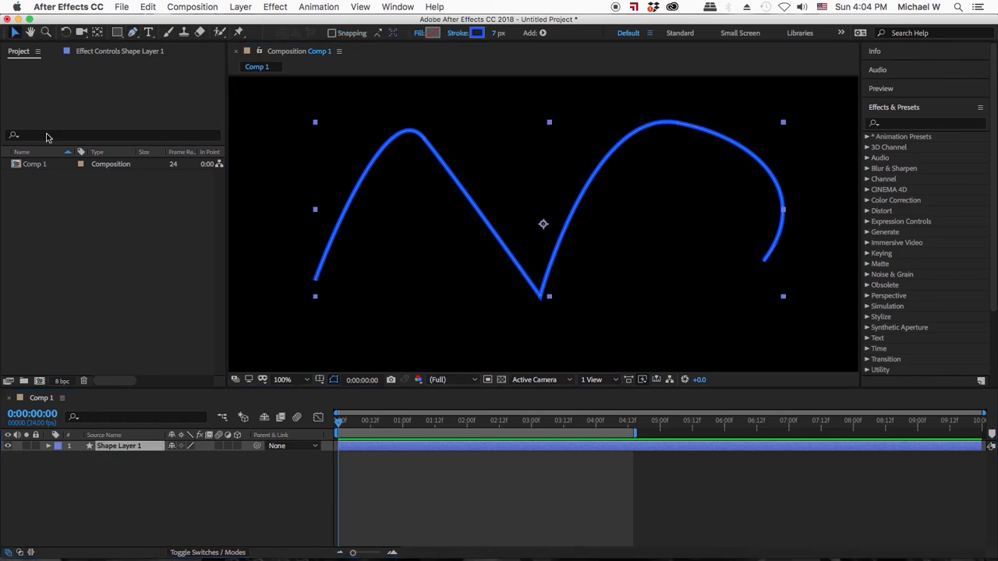
- Reveal the Path property of Shape 1 in Shape Layer 1 and start keyframing it at 0:00:00:00
{"action": "left_click", "coordinate": [49, 446]}
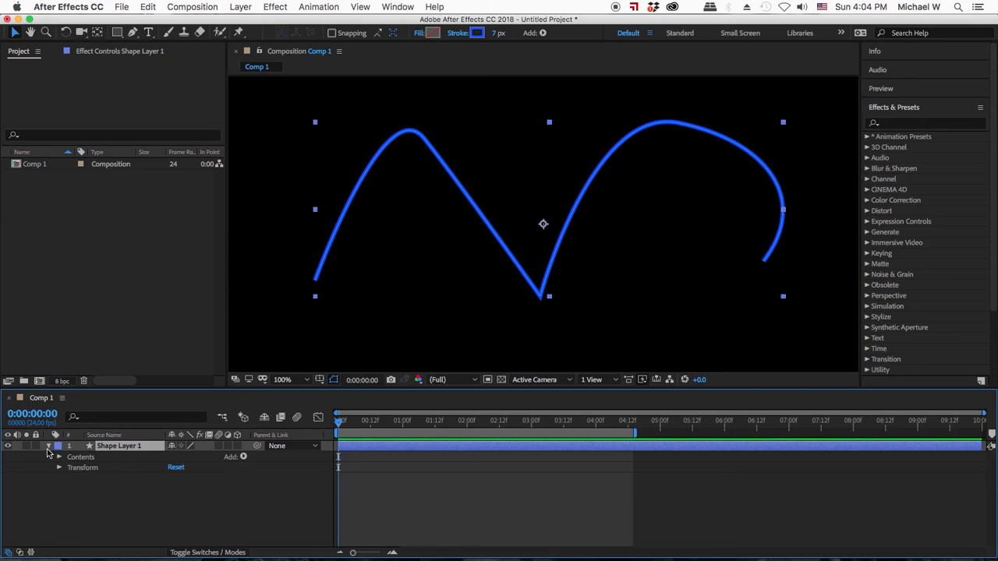
{"action": "left_click", "coordinate": [49, 447]}
{"action": "left_click", "coordinate": [49, 446]}
{"action": "left_click", "coordinate": [59, 457]}
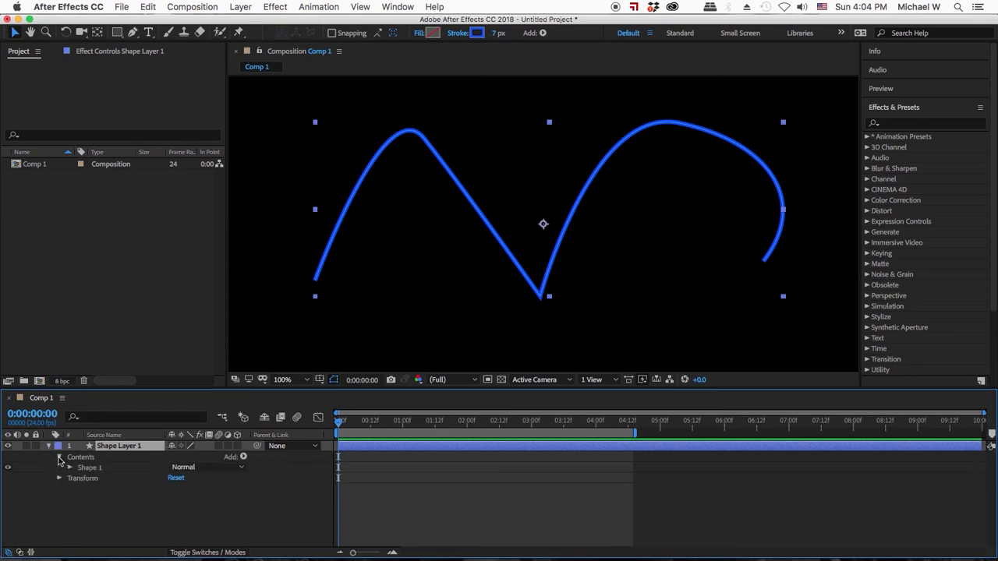
{"action": "left_click", "coordinate": [70, 467]}
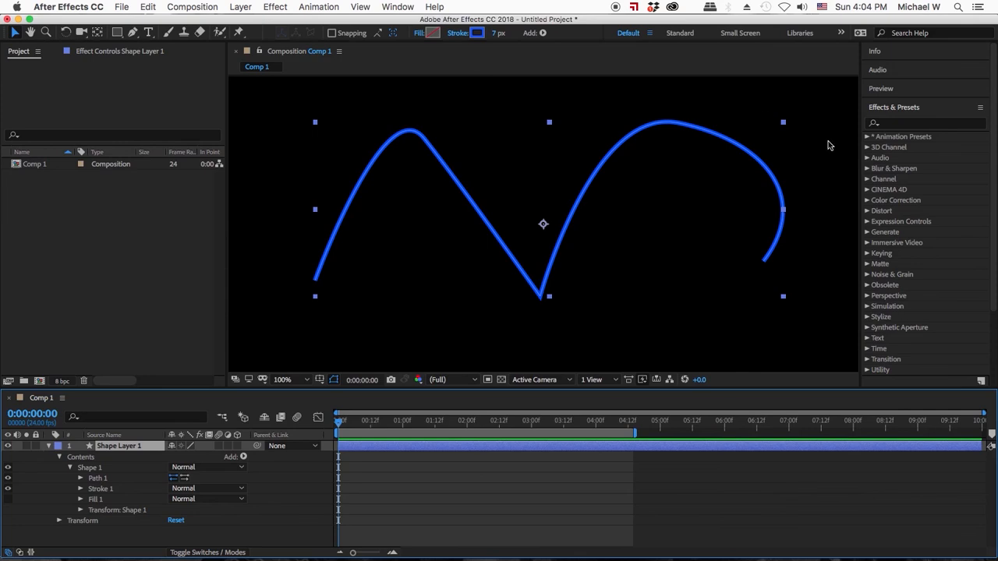
{"action": "left_click", "coordinate": [80, 478]}
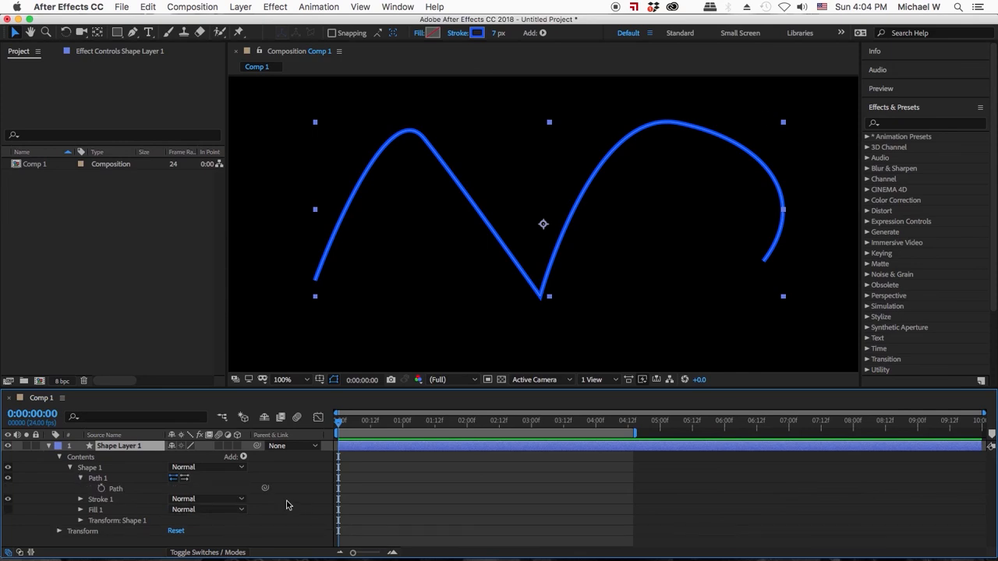
{"action": "left_click", "coordinate": [101, 489]}
- At 0:00:00:11, move the path's starting point outward to the left and its sharp middle corner downward
{"action": "left_click_drag", "start_coordinate": [340, 424], "coordinate": [367, 421]}
{"action": "left_click", "coordinate": [11, 32]}
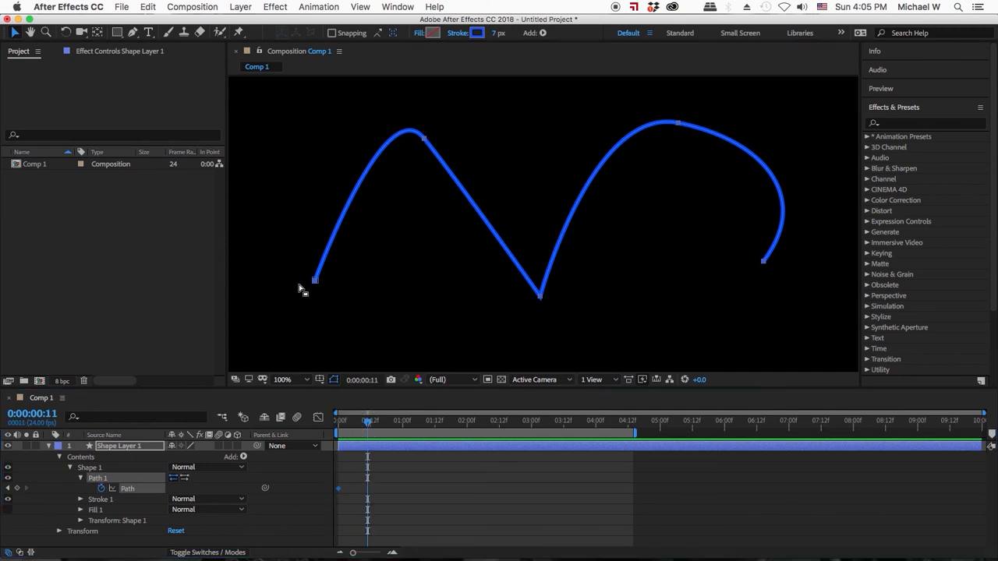
{"action": "left_click", "coordinate": [315, 281]}
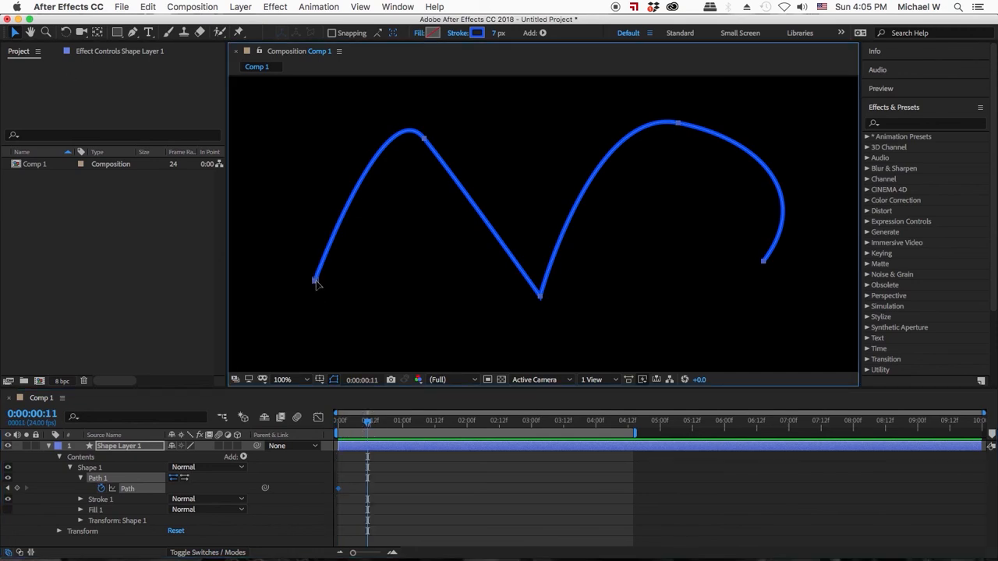
{"action": "left_click", "coordinate": [315, 281]}
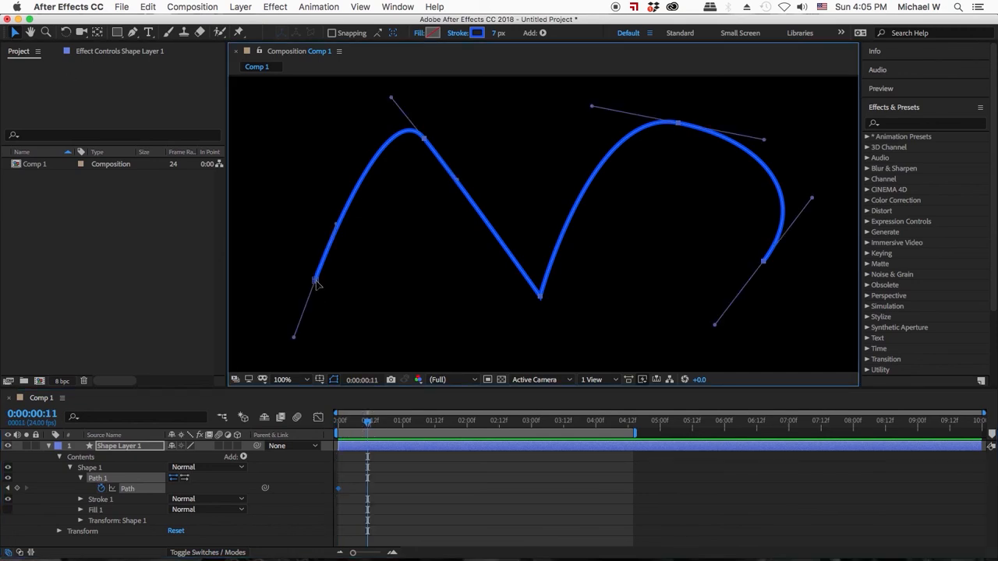
{"action": "left_click", "coordinate": [315, 280]}
{"action": "left_click_drag", "start_coordinate": [315, 281], "coordinate": [261, 271]}
{"action": "left_click_drag", "start_coordinate": [540, 297], "coordinate": [538, 341]}
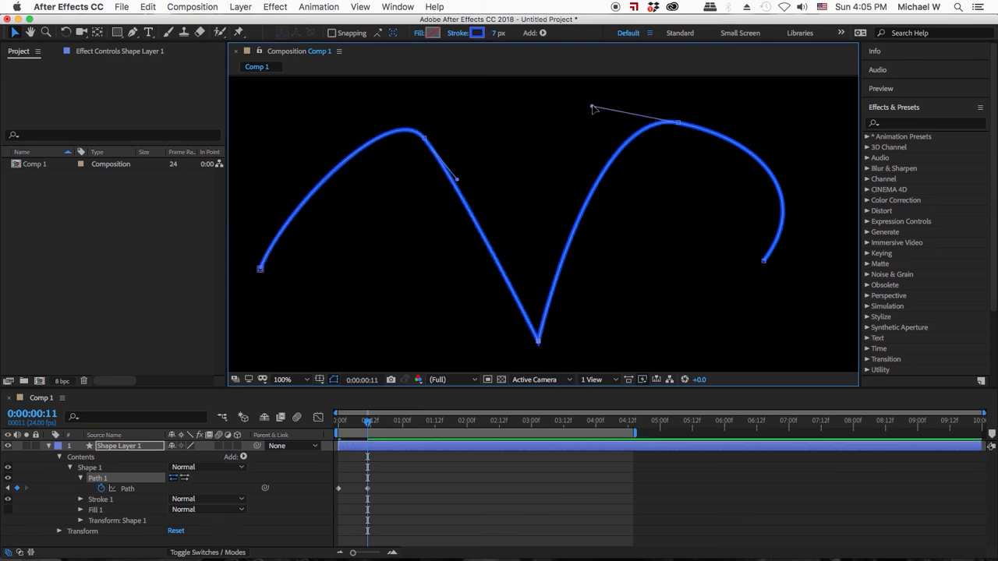
- Bend both humps with their curve handles, then lower the path's end point and angle its handle inward
{"action": "left_click_drag", "start_coordinate": [593, 110], "coordinate": [486, 97]}
{"action": "left_click_drag", "start_coordinate": [458, 181], "coordinate": [440, 78]}
{"action": "left_click_drag", "start_coordinate": [766, 314], "coordinate": [769, 352]}
{"action": "left_click_drag", "start_coordinate": [818, 286], "coordinate": [653, 285]}
- Fit the composition in the viewer and scrub the path morph, ending at 0:00:00:11
{"action": "left_click", "coordinate": [287, 379]}
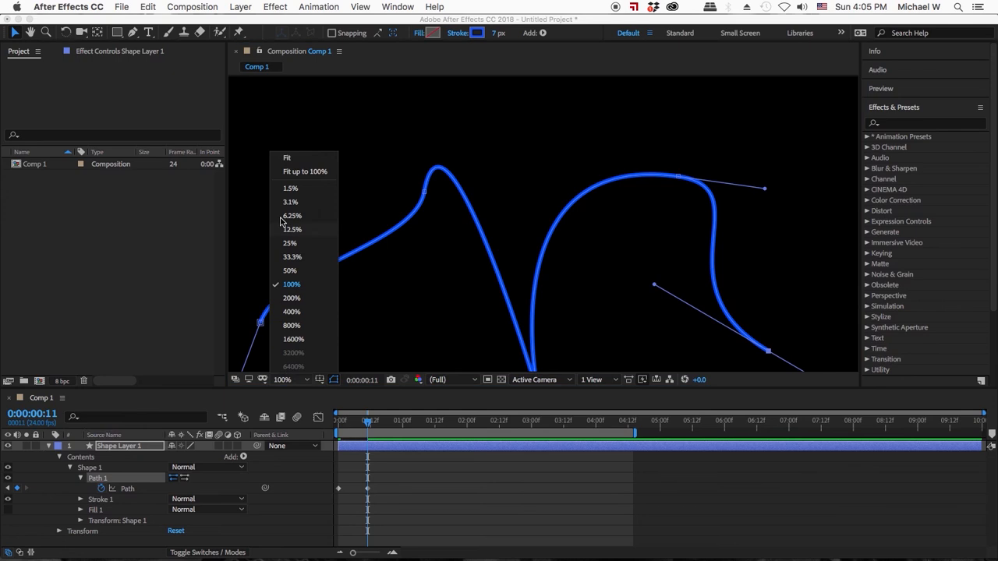
{"action": "left_click", "coordinate": [286, 160]}
{"action": "left_click", "coordinate": [359, 423]}
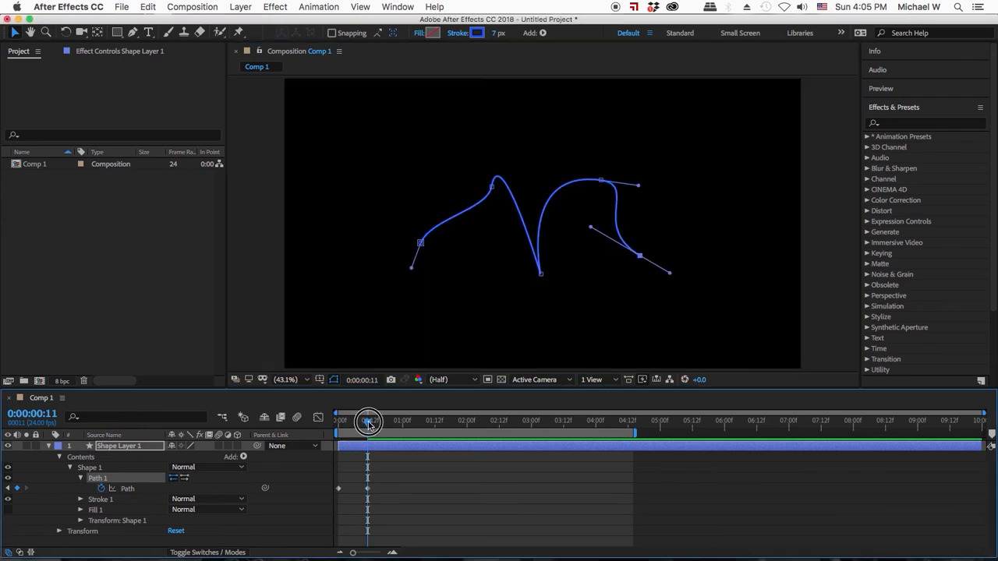
{"action": "mouse_move", "coordinate": [356, 425]}
{"action": "left_mouse_down"}
{"action": "mouse_move", "coordinate": [338, 424]}
{"action": "mouse_move", "coordinate": [367, 424]}
{"action": "left_mouse_up"}
- At 0:00:01:00, raise the first hump's point up and leftward, stretch its left handle outward, and angle the starting point's handle upward
{"action": "left_click", "coordinate": [494, 189]}
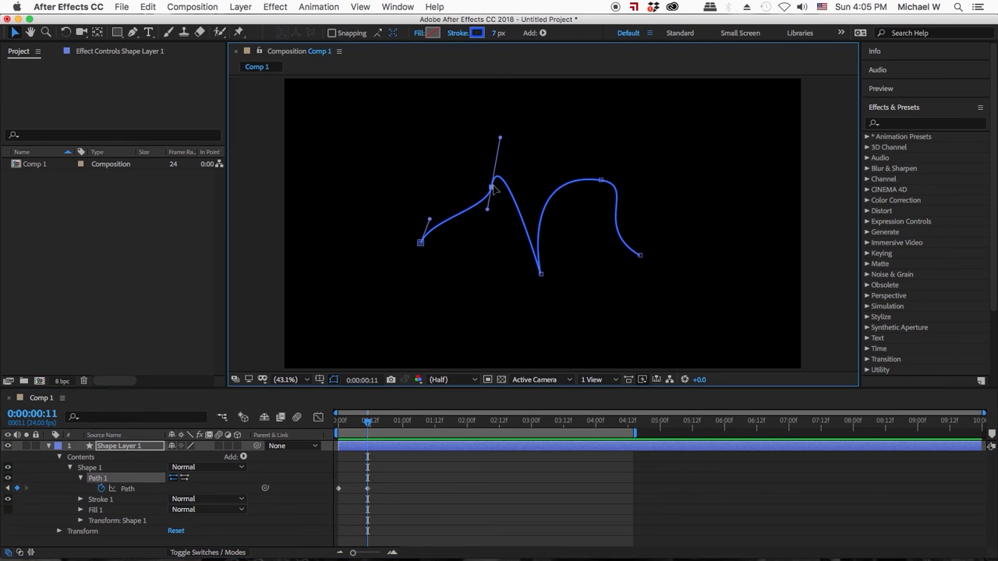
{"action": "left_click_drag", "start_coordinate": [370, 424], "coordinate": [403, 425]}
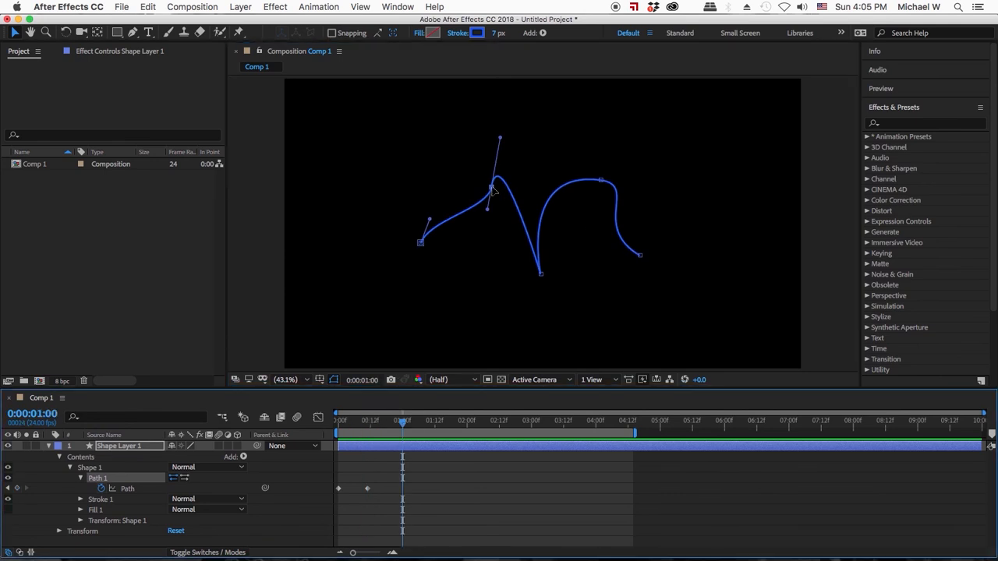
{"action": "left_click_drag", "start_coordinate": [491, 189], "coordinate": [279, 177]}
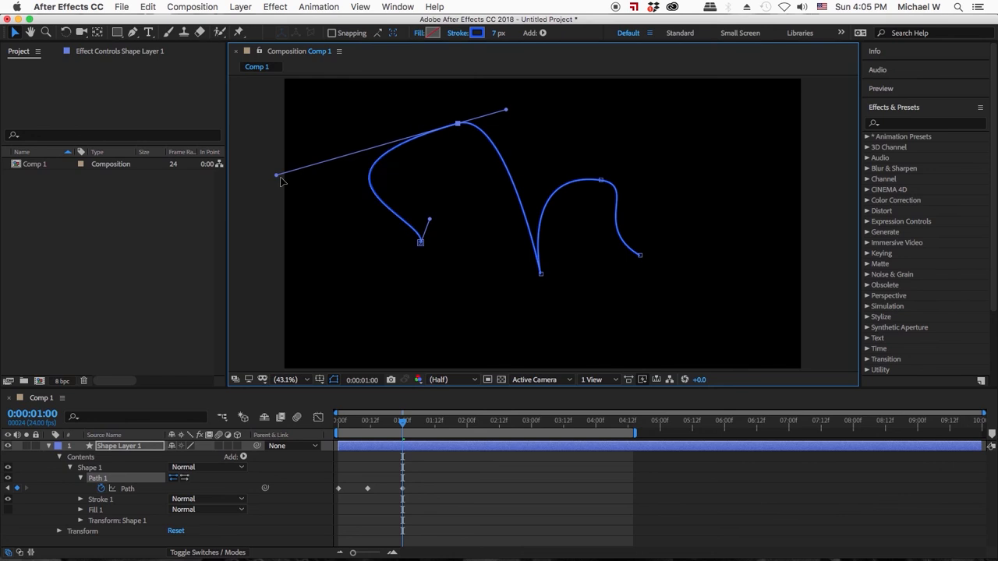
{"action": "left_click_drag", "start_coordinate": [429, 220], "coordinate": [454, 157]}
- Reshape the second hump with its curve handles, then move the end point down to the right and lengthen its inward handle
{"action": "left_click", "coordinate": [541, 274]}
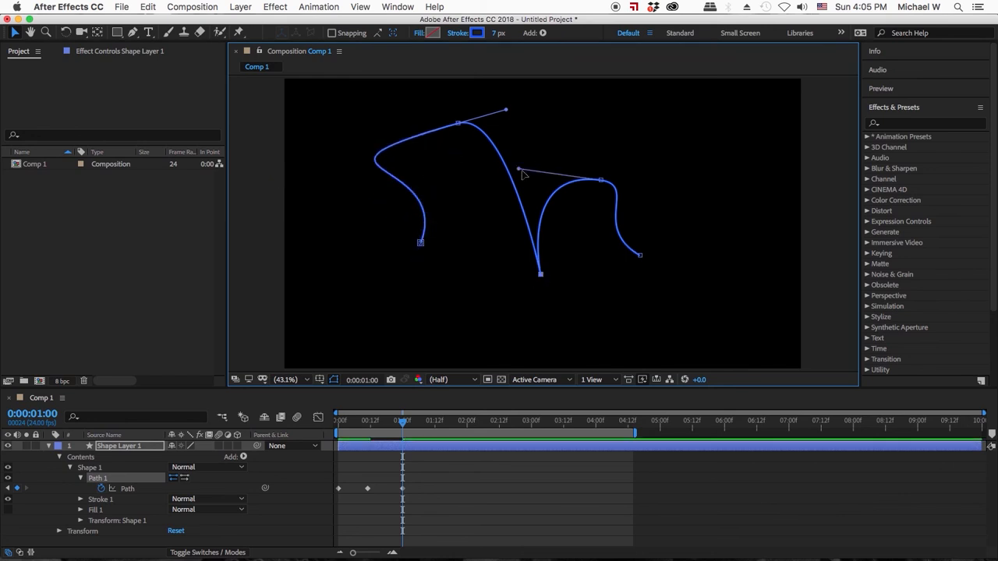
{"action": "left_click_drag", "start_coordinate": [519, 169], "coordinate": [541, 113]}
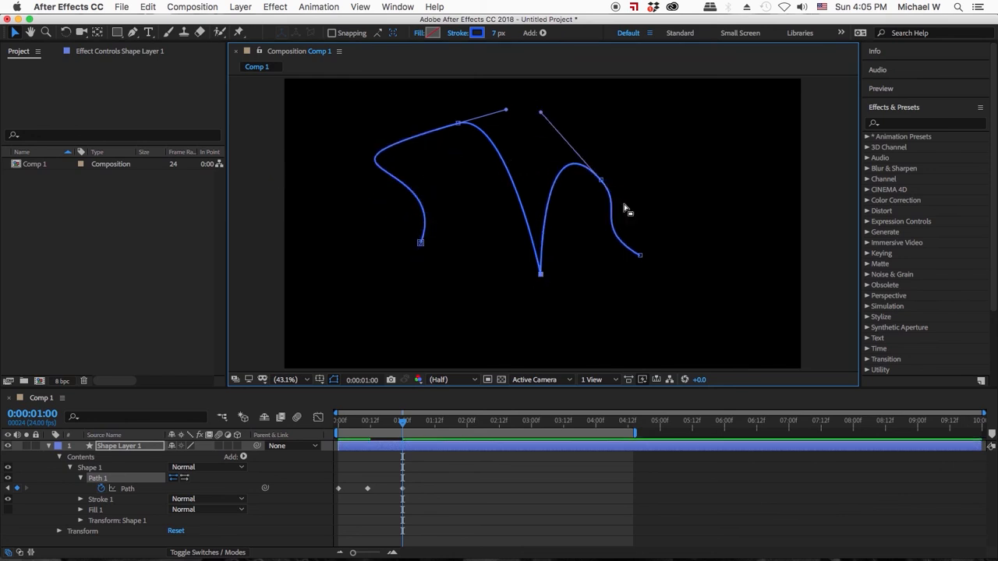
{"action": "left_click", "coordinate": [600, 181]}
{"action": "left_click_drag", "start_coordinate": [625, 209], "coordinate": [678, 324]}
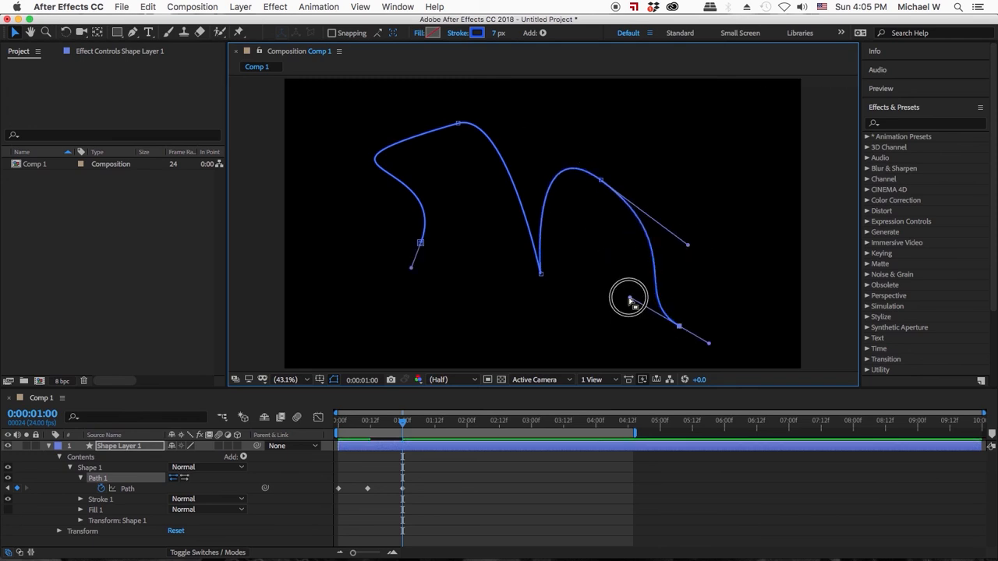
{"action": "left_click_drag", "start_coordinate": [630, 301], "coordinate": [535, 261]}
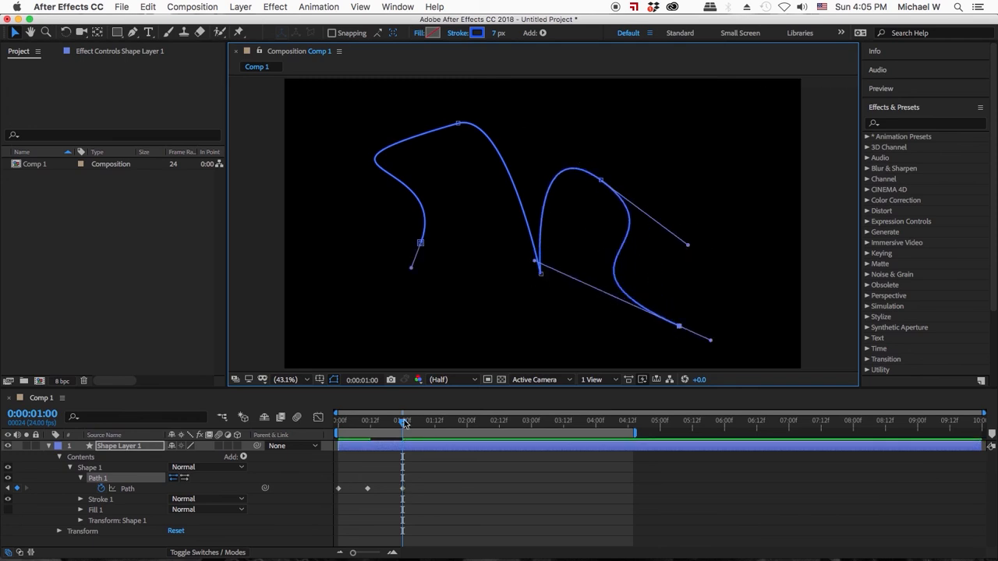
{"action": "mouse_move", "coordinate": [405, 423]}
{"action": "left_mouse_down"}
{"action": "mouse_move", "coordinate": [339, 424]}
{"action": "mouse_move", "coordinate": [402, 423]}
{"action": "left_mouse_up"}
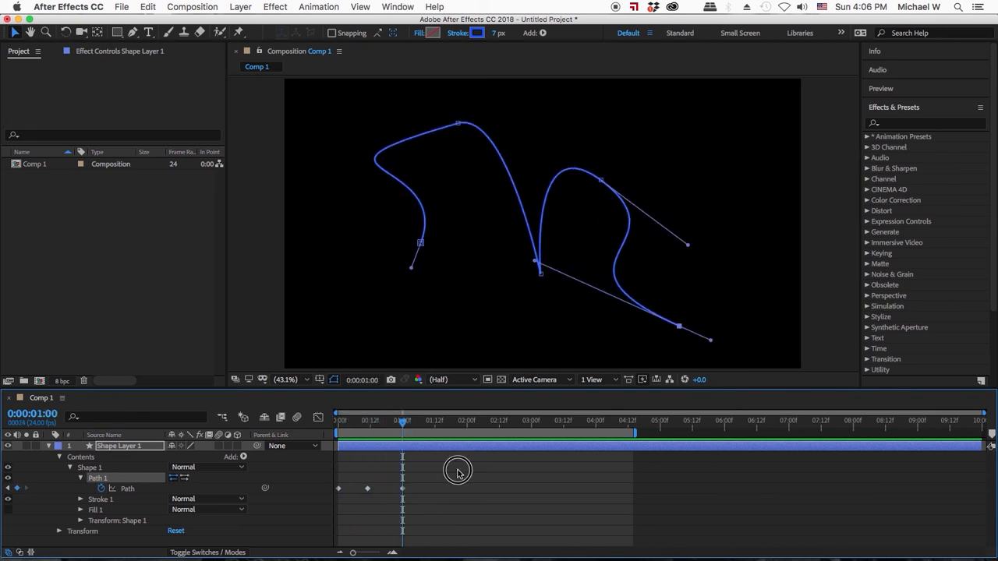
- Apply Easy Ease to all three Path keyframes
{"action": "left_click_drag", "start_coordinate": [458, 473], "coordinate": [331, 499]}
{"action": "right_click", "coordinate": [368, 492]}
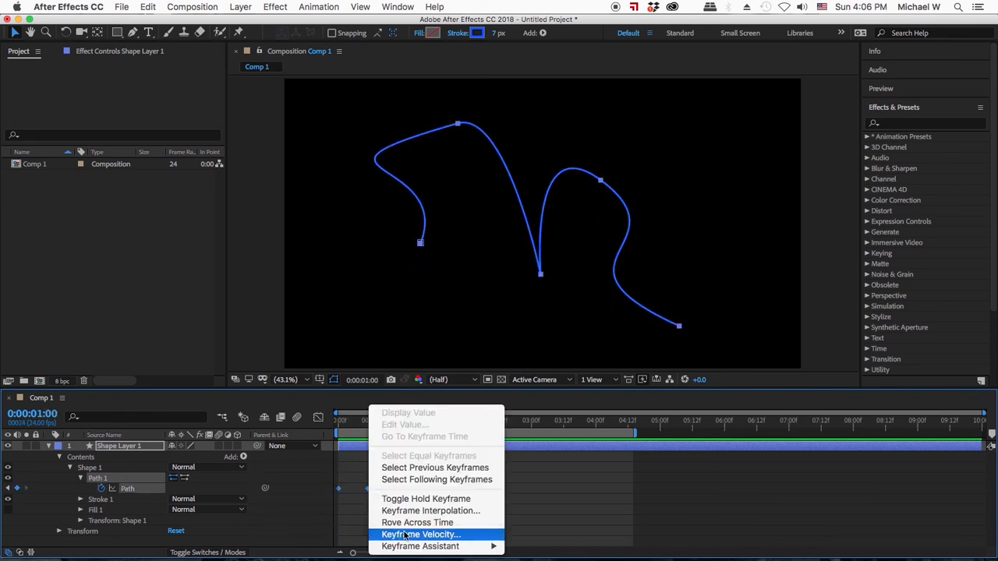
{"action": "mouse_move", "coordinate": [437, 545]}
{"action": "left_click", "coordinate": [538, 475]}
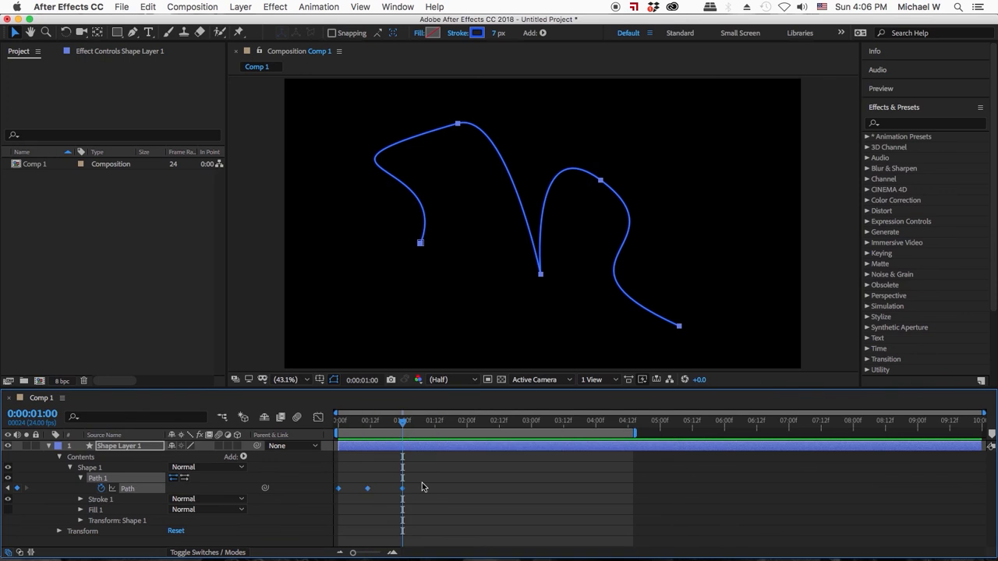
- In the speed graph, lengthen the outgoing influence of the first and middle Path keyframes so each morph starts slowly and peaks late
{"action": "left_click", "coordinate": [318, 417]}
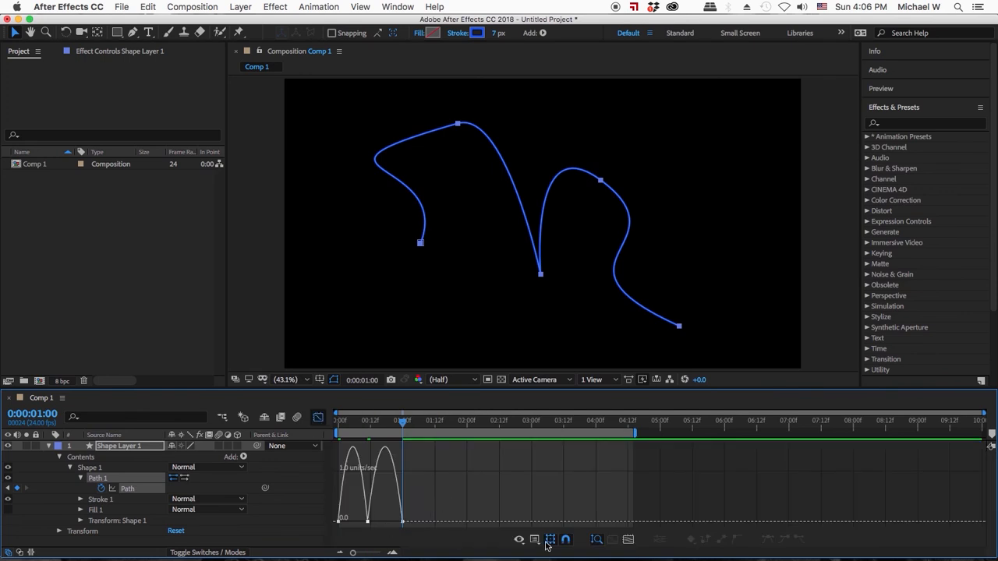
{"action": "left_click", "coordinate": [628, 540]}
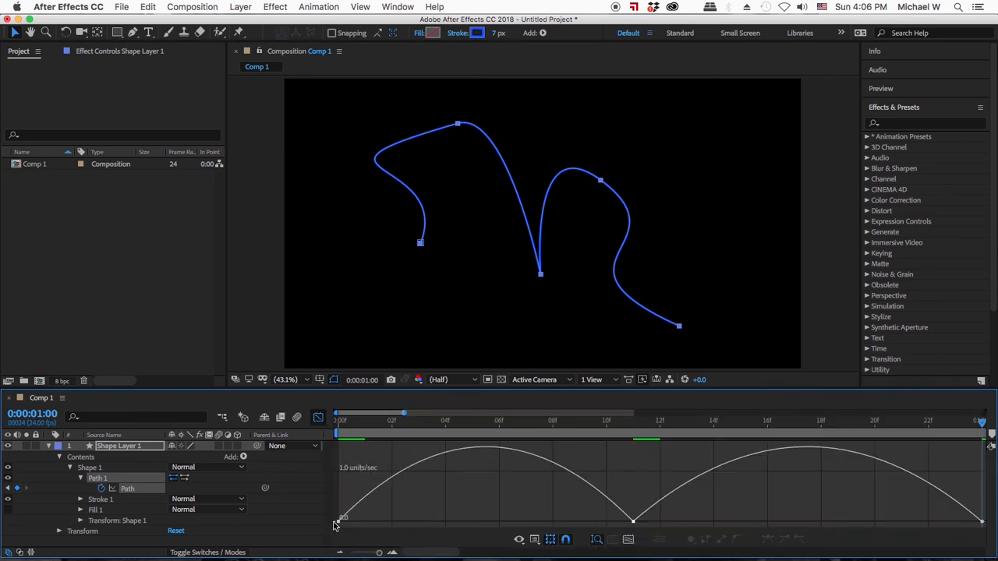
{"action": "left_click_drag", "start_coordinate": [388, 523], "coordinate": [438, 522]}
{"action": "left_click", "coordinate": [634, 523]}
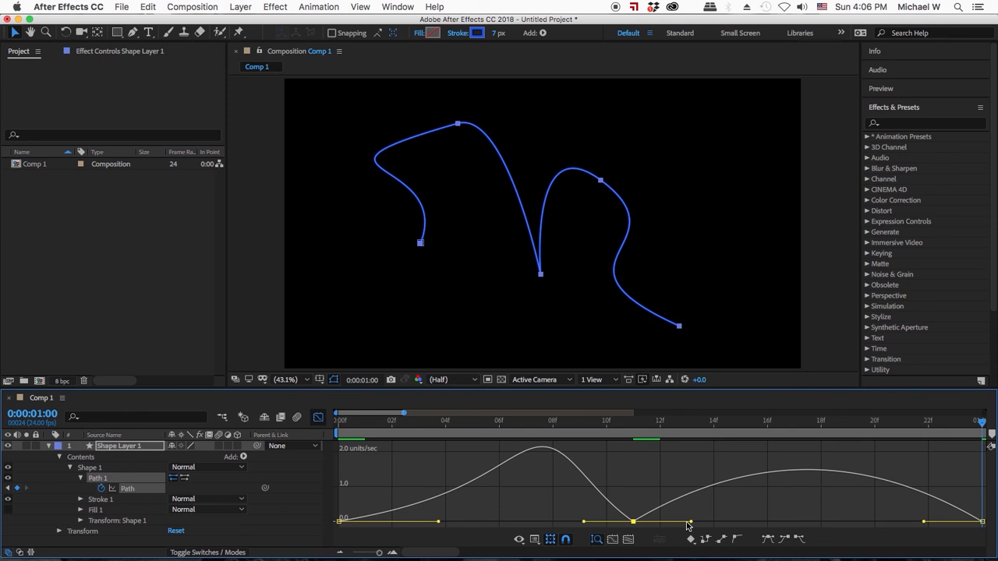
{"action": "left_click_drag", "start_coordinate": [690, 521], "coordinate": [761, 522]}
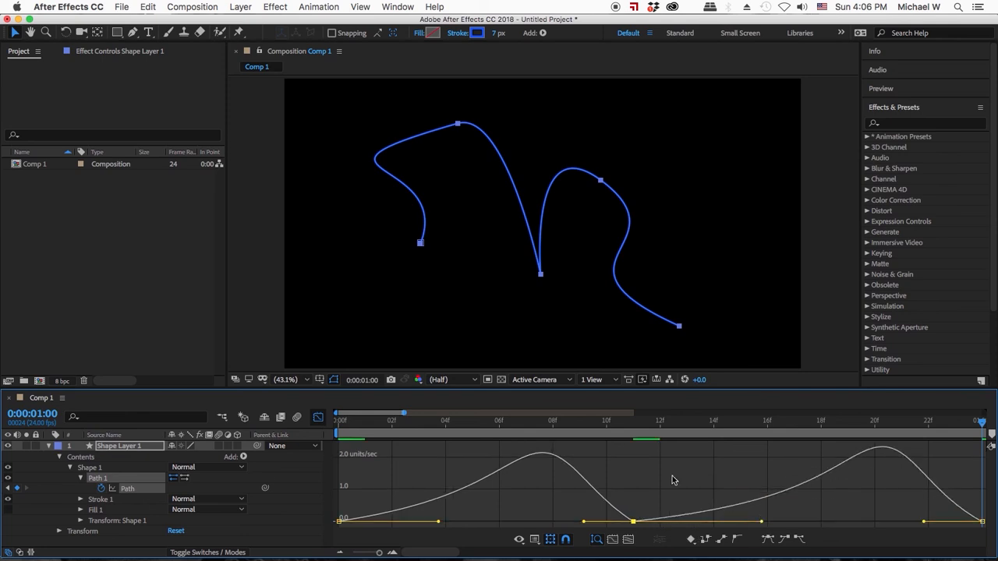
{"action": "left_click", "coordinate": [318, 417]}
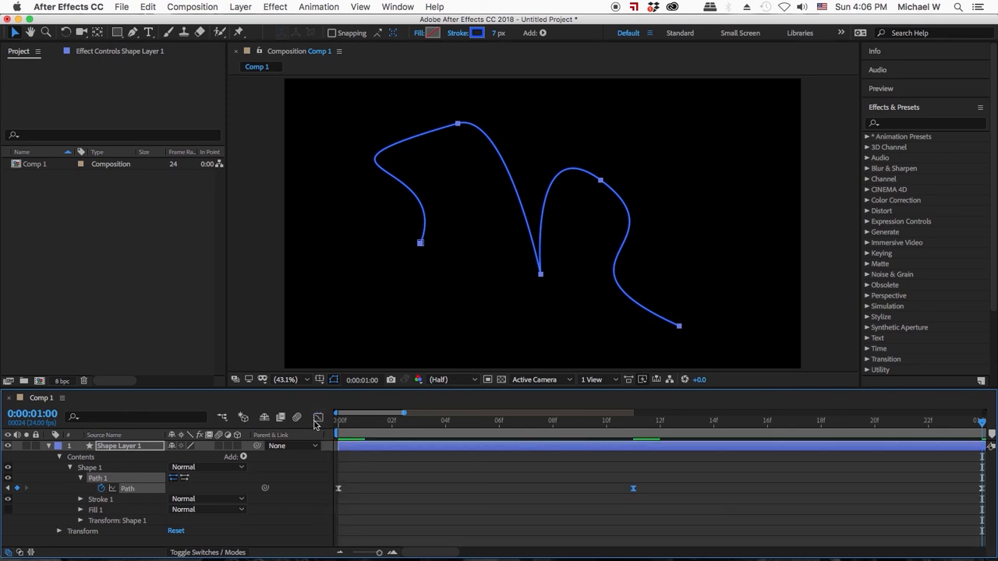
- Shorten the work area to end at about 0:00:01:15 and set the path's stroke width to 21 px
{"action": "left_click_drag", "start_coordinate": [375, 551], "coordinate": [356, 552]}
{"action": "mouse_move", "coordinate": [675, 432]}
{"action": "left_mouse_down"}
{"action": "mouse_move", "coordinate": [448, 435]}
{"action": "mouse_move", "coordinate": [678, 433]}
{"action": "mouse_move", "coordinate": [459, 433]}
{"action": "left_mouse_up"}
{"action": "left_click", "coordinate": [499, 33]}
{"action": "left_click_drag", "start_coordinate": [499, 33], "coordinate": [509, 32]}
- Preview the eased path morph from the first frame, then scrub through it to 0:00:01:02
{"action": "left_click", "coordinate": [338, 421]}
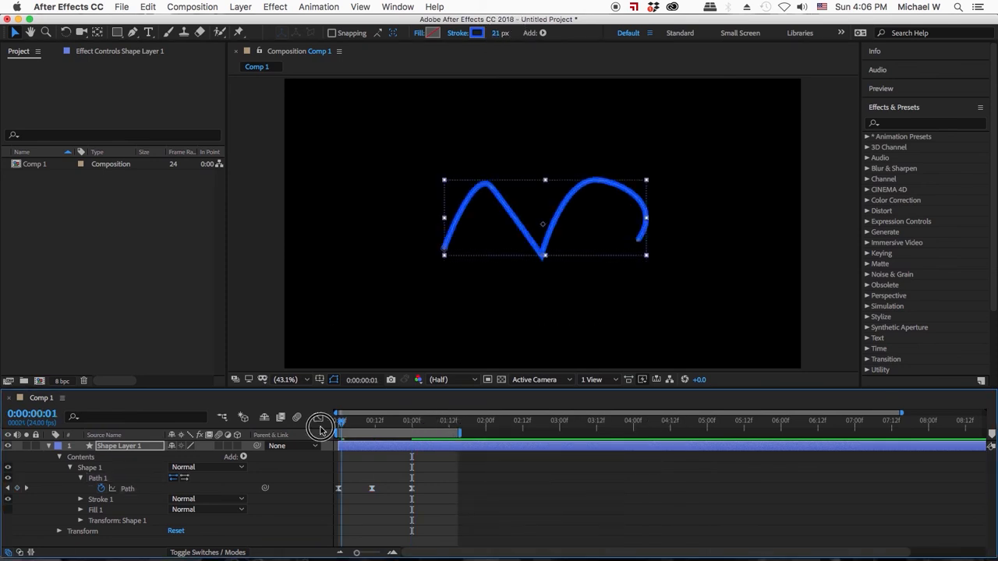
{"action": "left_click", "coordinate": [447, 532]}
{"action": "key", "text": "space"}
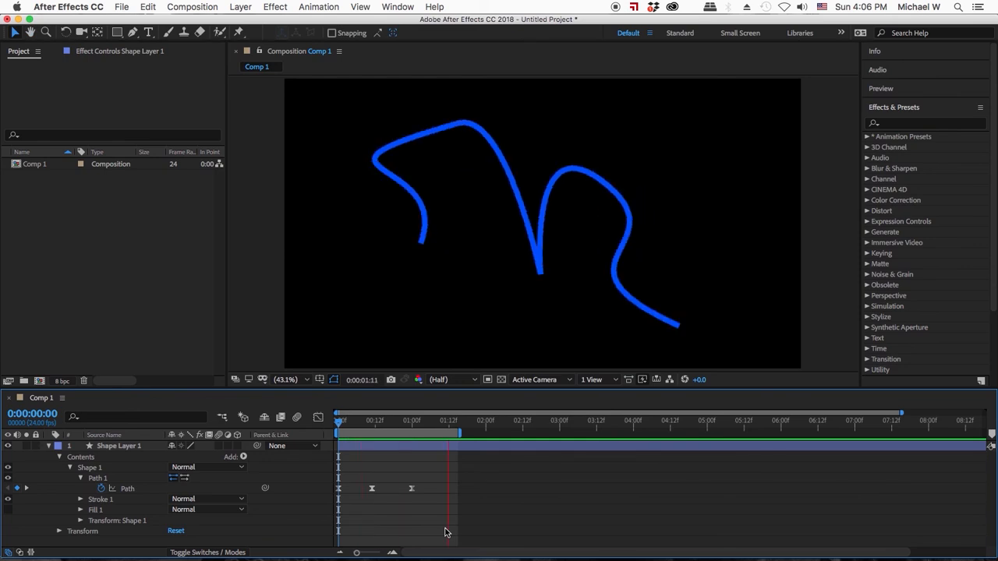
{"action": "left_click", "coordinate": [347, 424]}
{"action": "left_click_drag", "start_coordinate": [347, 425], "coordinate": [417, 425]}
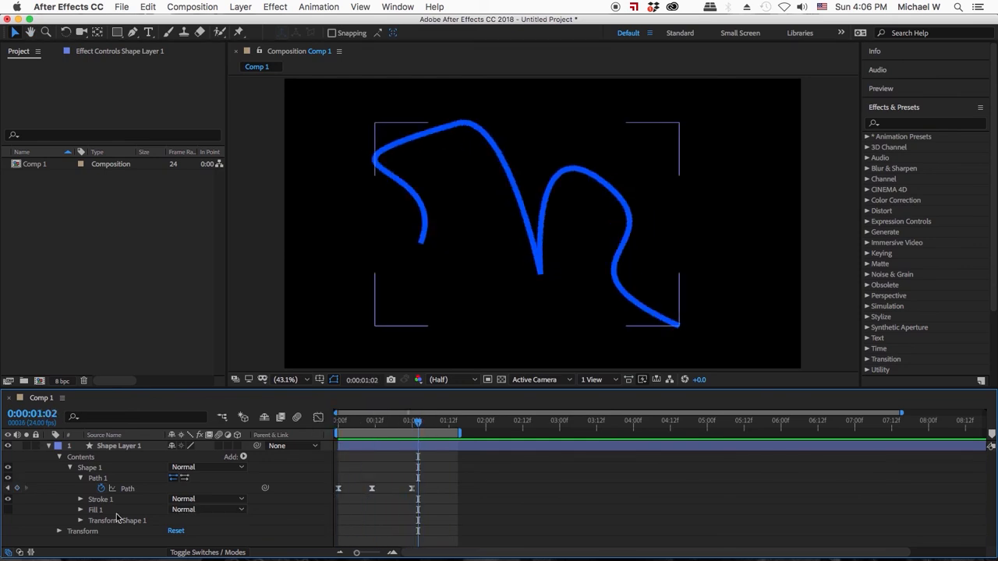
- Add dashes to Stroke 1 of the path and set the Dash length to 58
{"action": "left_click", "coordinate": [81, 500]}
{"action": "scroll", "coordinate": [154, 499], "scroll_direction": "down", "scroll_amount": 2}
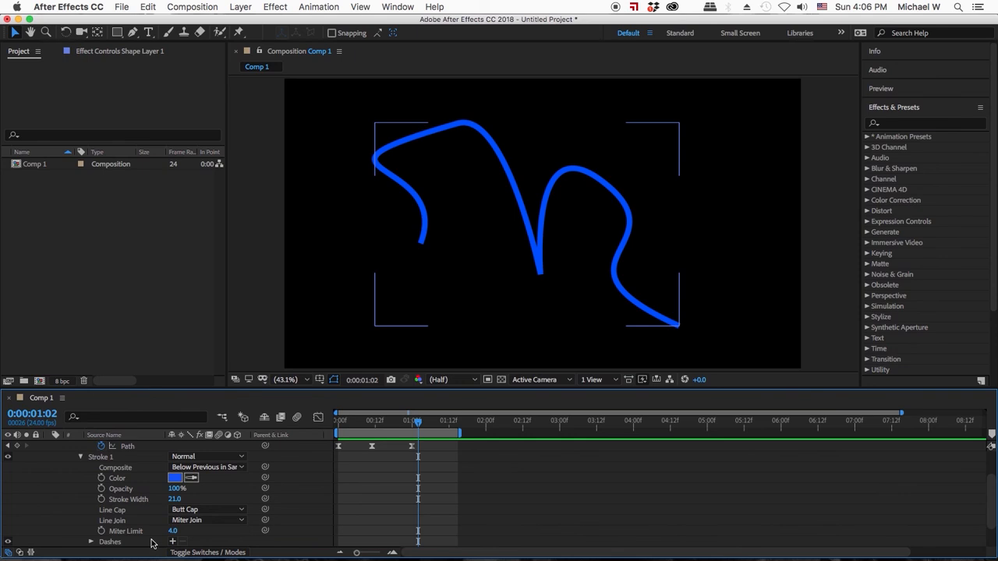
{"action": "scroll", "coordinate": [156, 538], "scroll_direction": "down", "scroll_amount": 1}
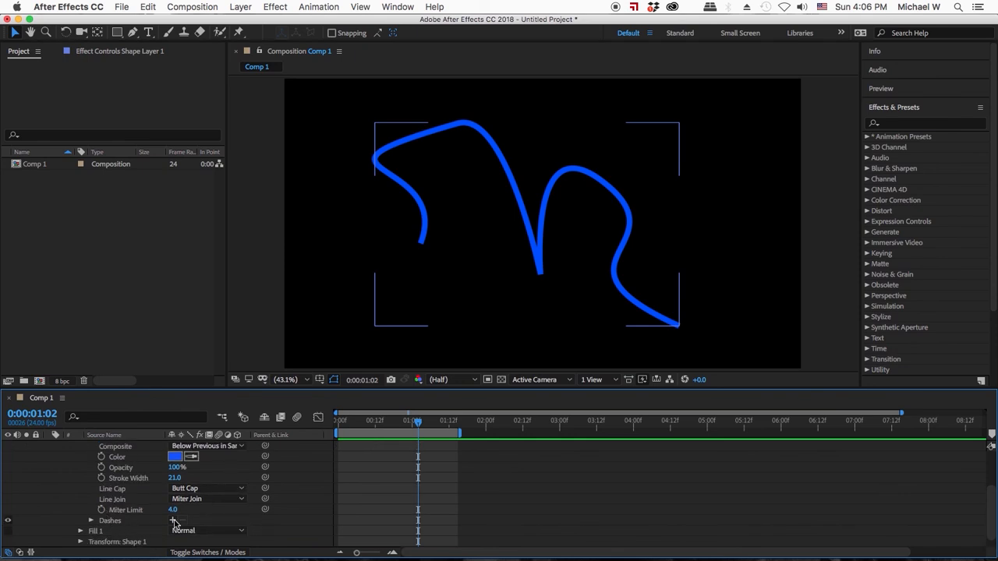
{"action": "left_click", "coordinate": [174, 520]}
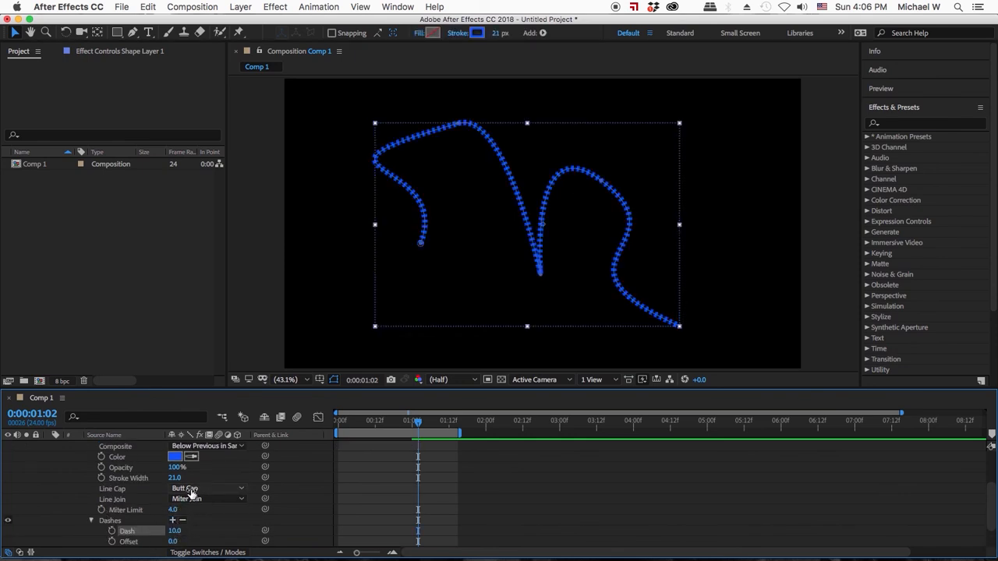
{"action": "left_click_drag", "start_coordinate": [173, 530], "coordinate": [206, 532]}
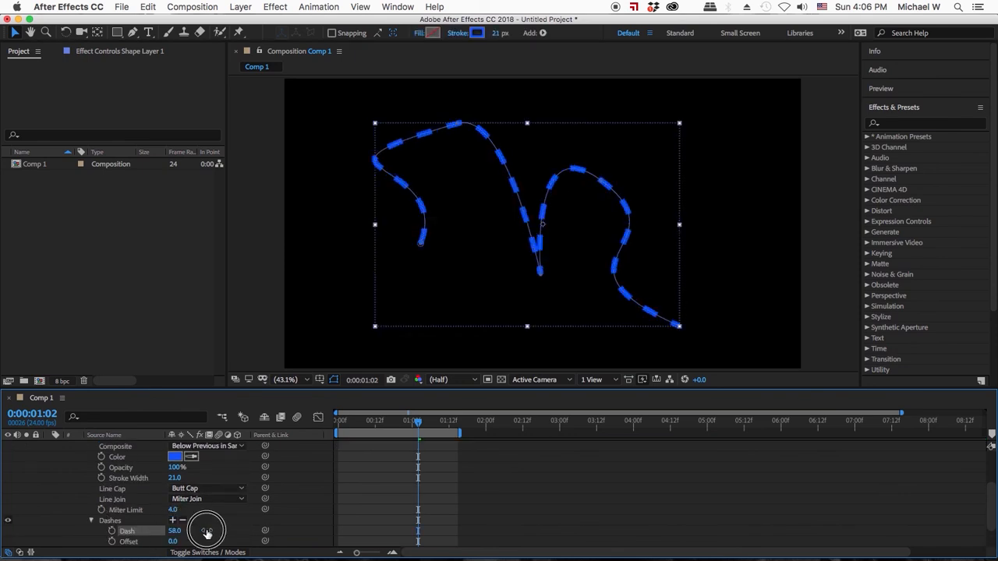
- Keyframe the dash Offset from 0 at 0:00:00:00 to 1082 at 0:00:01:12
{"action": "left_click", "coordinate": [340, 421]}
{"action": "scroll", "coordinate": [234, 494], "scroll_direction": "down", "scroll_amount": 2}
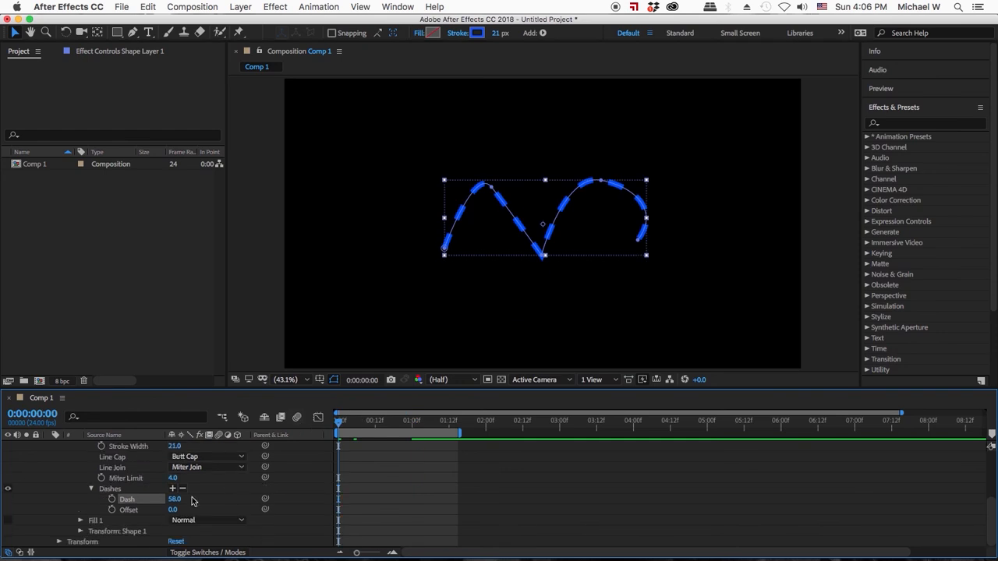
{"action": "left_click", "coordinate": [112, 511]}
{"action": "left_click_drag", "start_coordinate": [341, 423], "coordinate": [448, 423]}
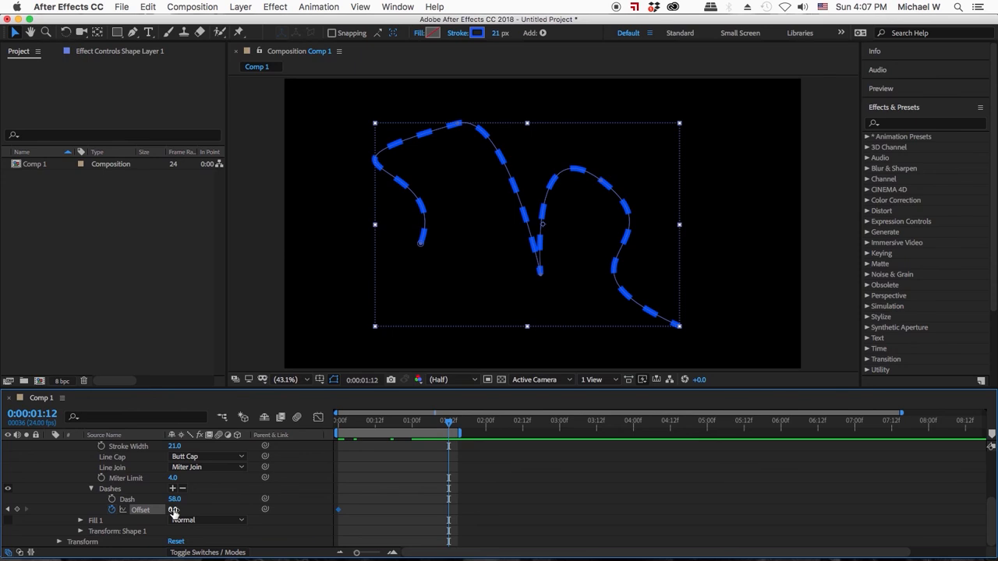
{"action": "left_click_drag", "start_coordinate": [173, 510], "coordinate": [815, 478]}
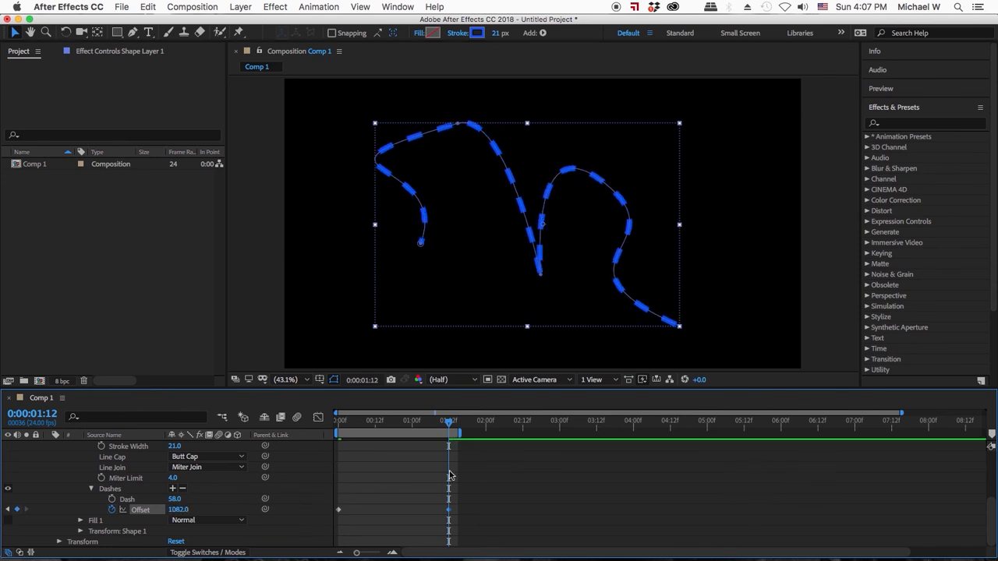
- Preview the moving dashes from the first frame, then scrub the animation to 0:00:01:09
{"action": "left_click_drag", "start_coordinate": [410, 429], "coordinate": [330, 423]}
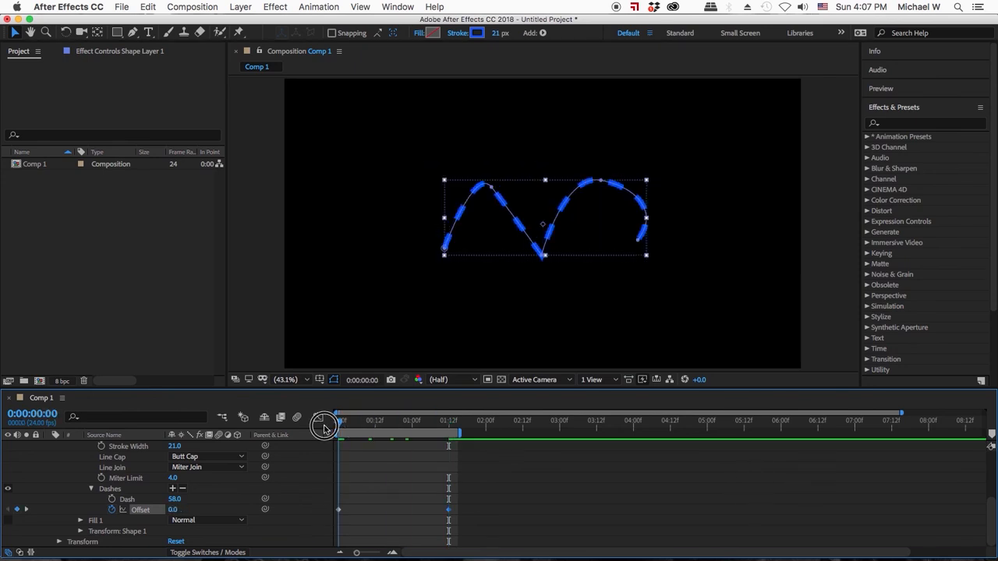
{"action": "left_click", "coordinate": [372, 535]}
{"action": "key", "text": "space"}
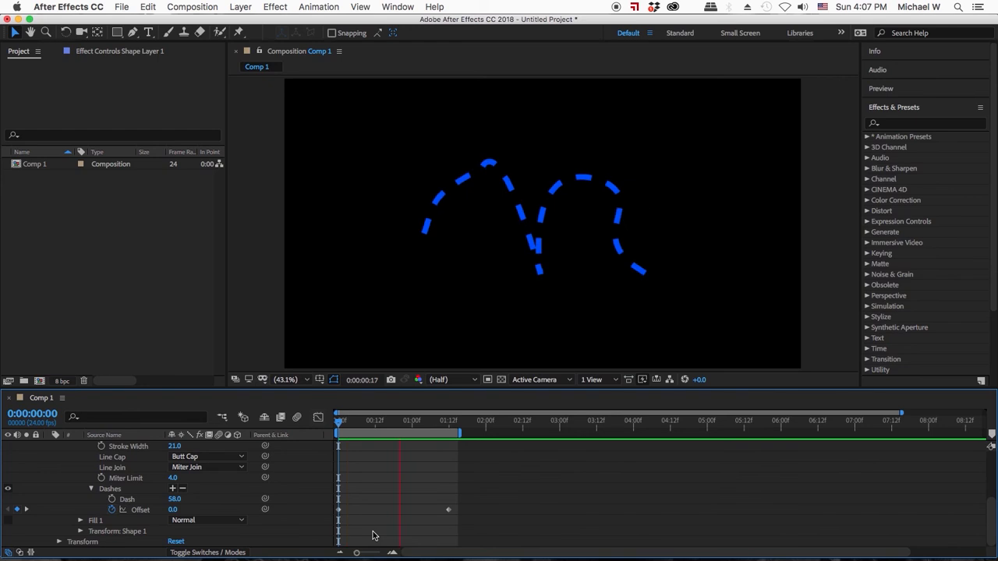
{"action": "key", "text": "space"}
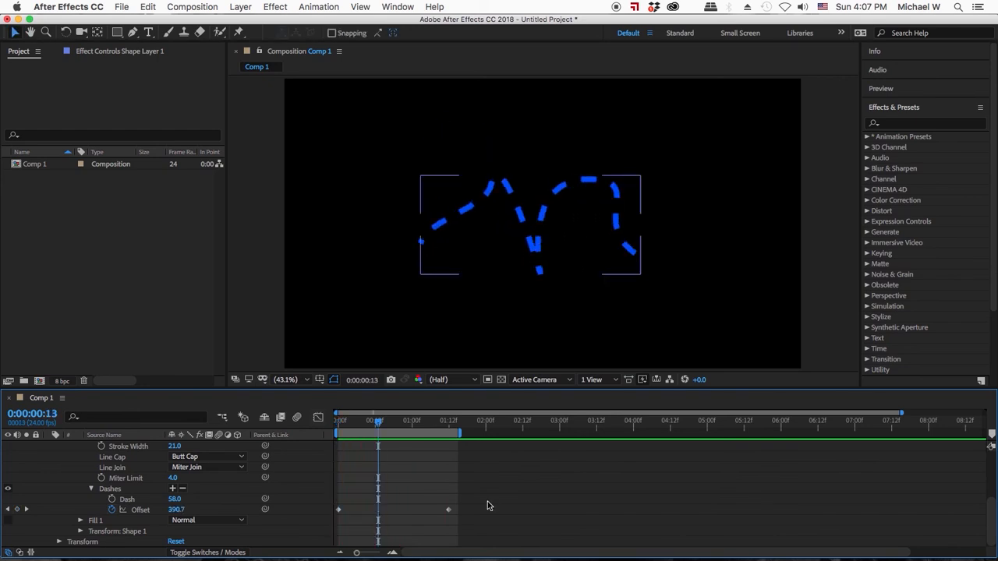
{"action": "left_click_drag", "start_coordinate": [379, 426], "coordinate": [381, 427]}
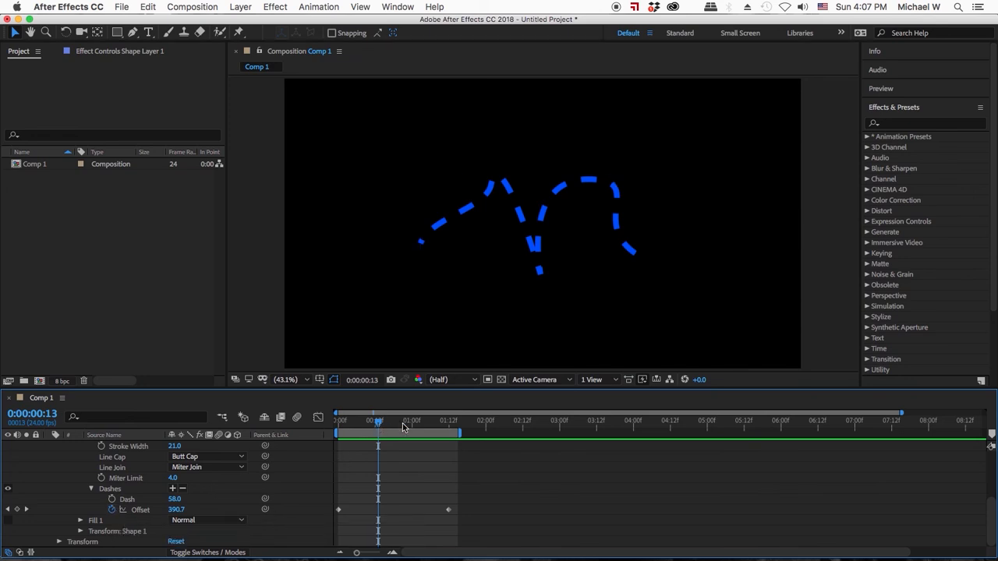
{"action": "mouse_move", "coordinate": [422, 425]}
{"action": "left_mouse_down"}
{"action": "mouse_move", "coordinate": [350, 426]}
{"action": "mouse_move", "coordinate": [436, 425]}
{"action": "left_mouse_up"}
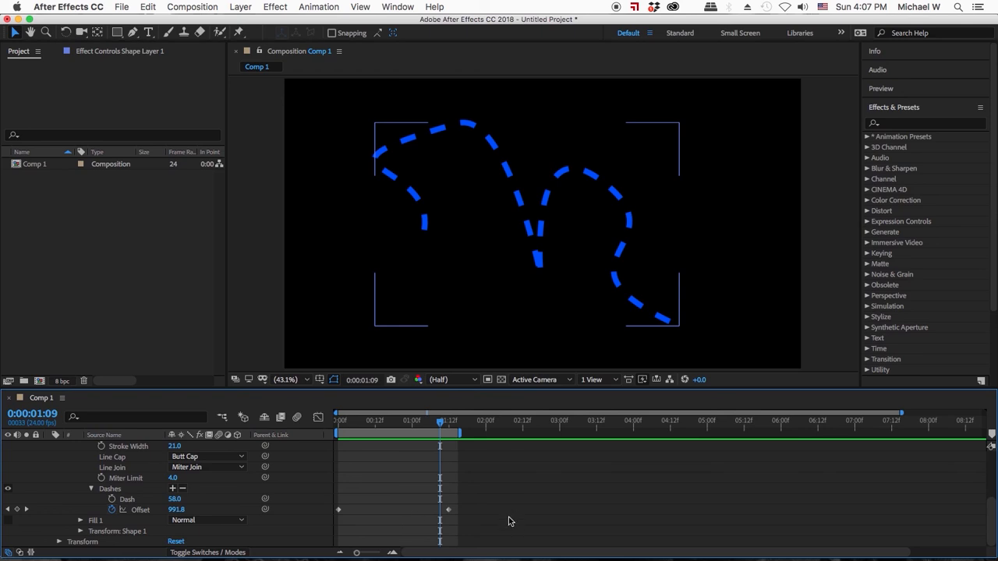
- Return to 0:00:00:00, collapse Shape Layer 1's properties and look over the shape attributes that can be added to it
{"action": "scroll", "coordinate": [503, 519], "scroll_direction": "up", "scroll_amount": 5}
{"action": "left_click", "coordinate": [452, 448]}
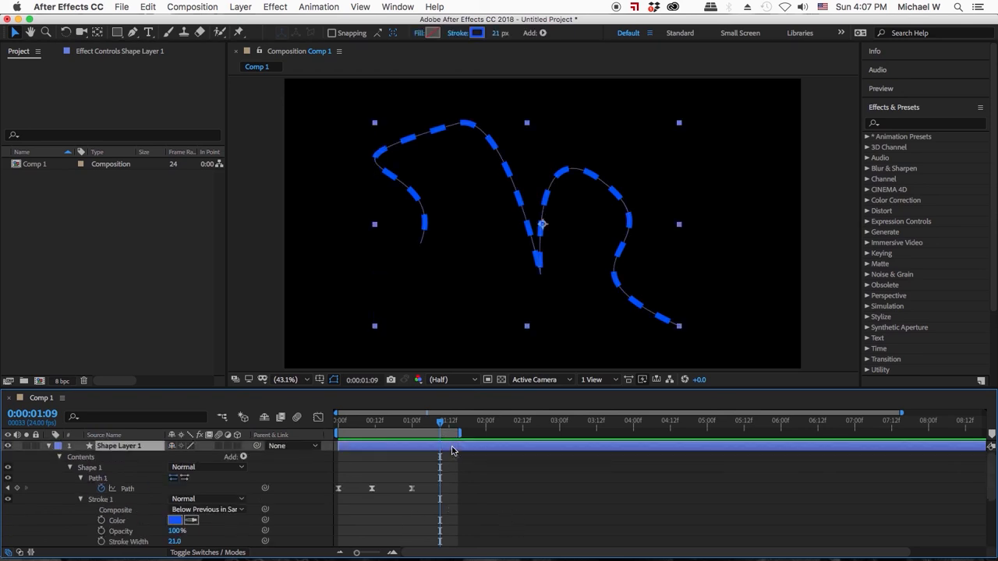
{"action": "left_click_drag", "start_coordinate": [439, 425], "coordinate": [327, 425]}
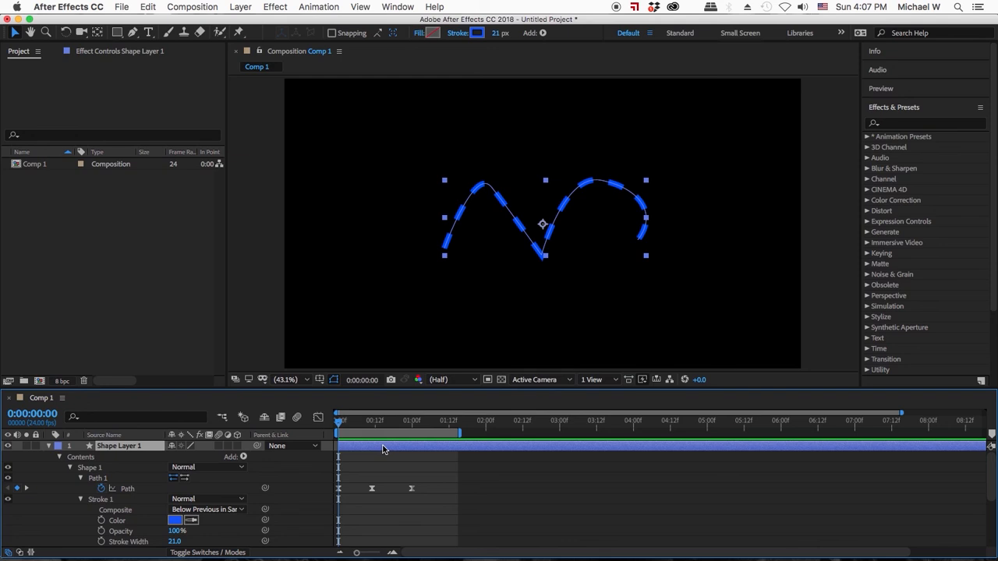
{"action": "left_click", "coordinate": [49, 447]}
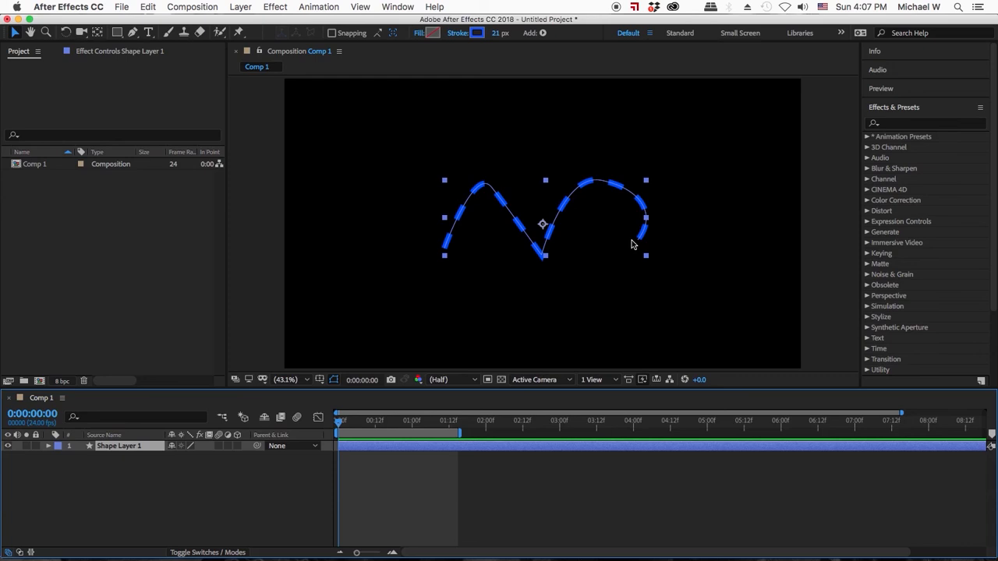
{"action": "left_click", "coordinate": [543, 34]}
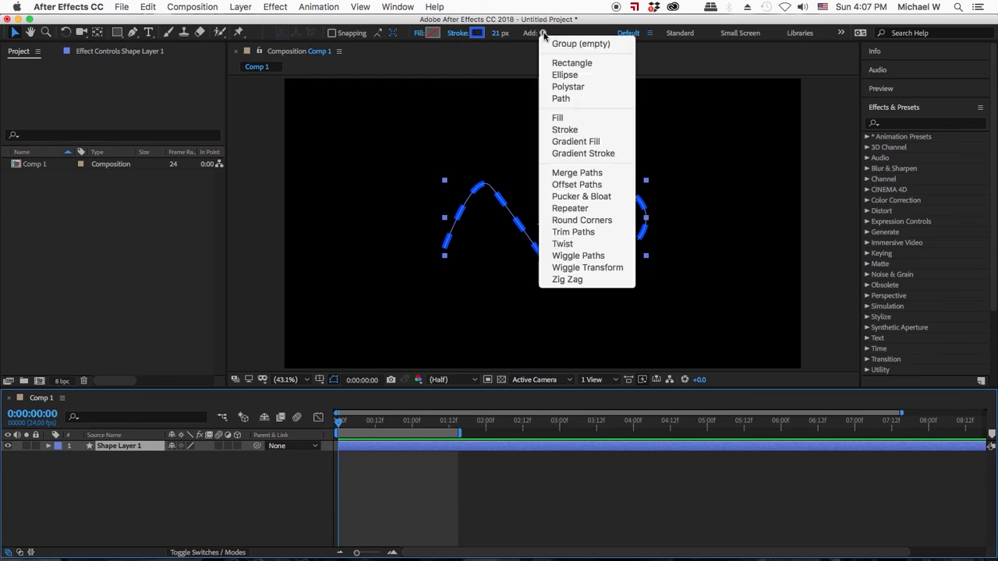
{"action": "left_click", "coordinate": [543, 33]}
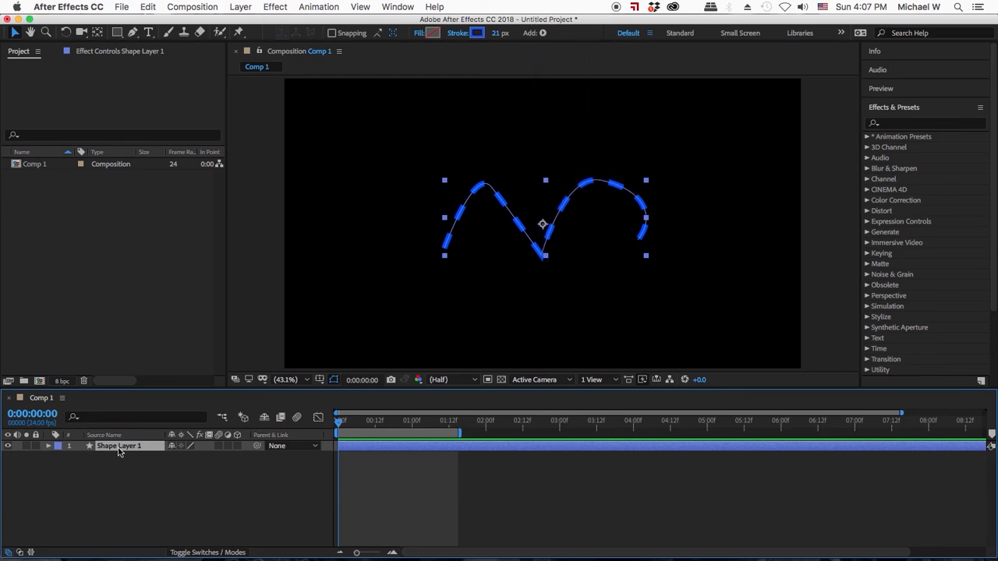
- Expand Shape Layer 1's contents down to its path and stroke groups and look over the attributes that can be added
{"action": "left_click", "coordinate": [49, 449]}
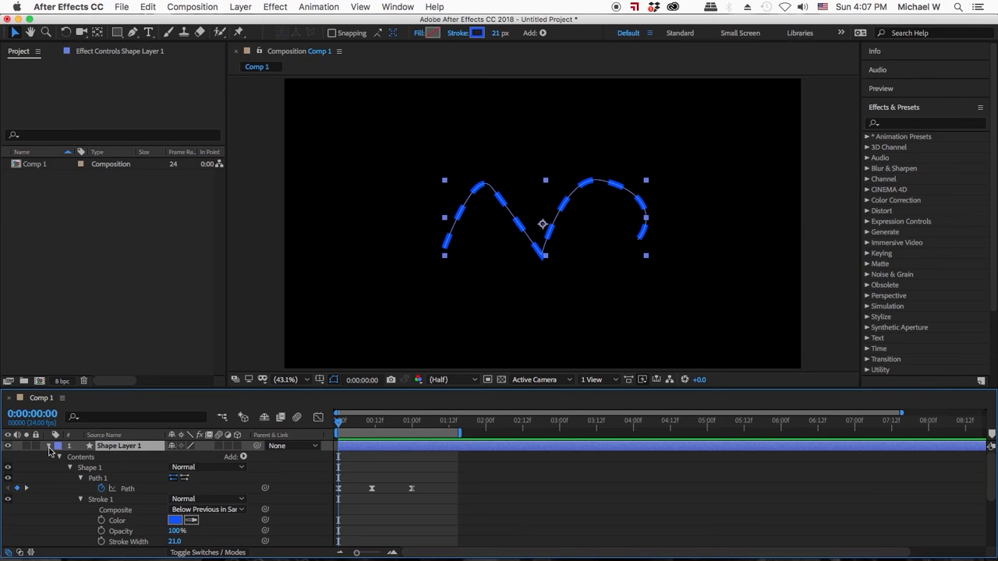
{"action": "left_click", "coordinate": [81, 479]}
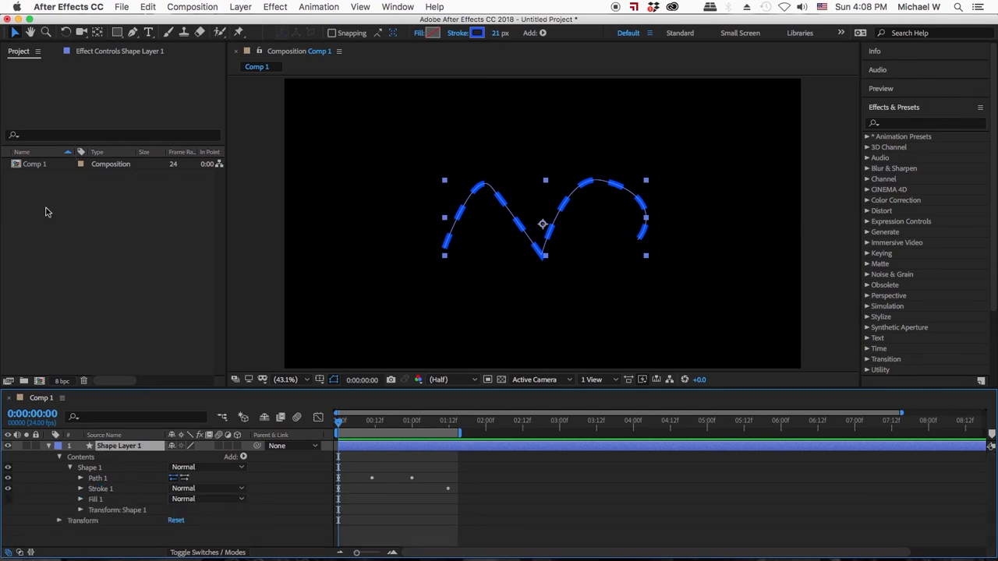
{"action": "left_click", "coordinate": [243, 457]}
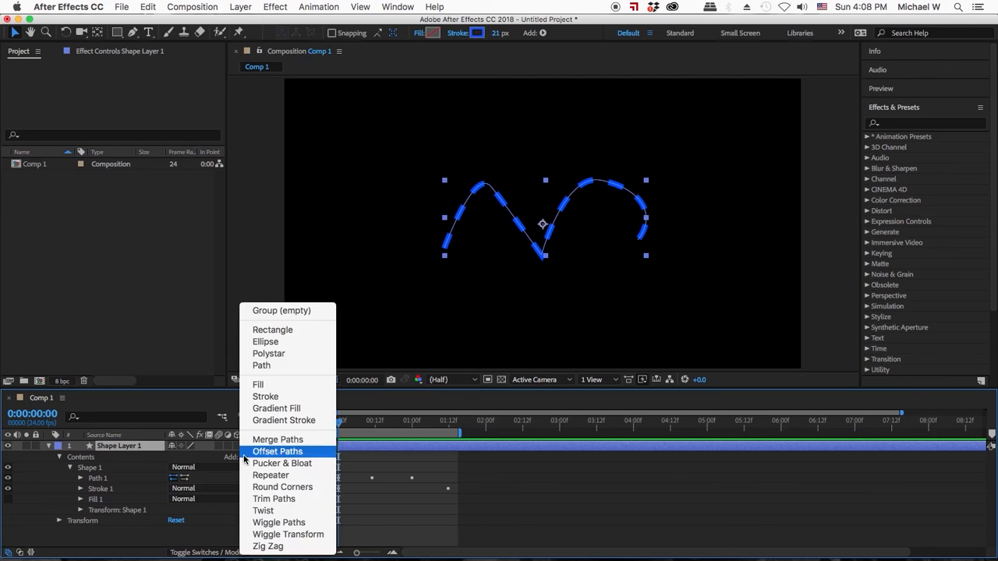
{"action": "left_click", "coordinate": [222, 460]}
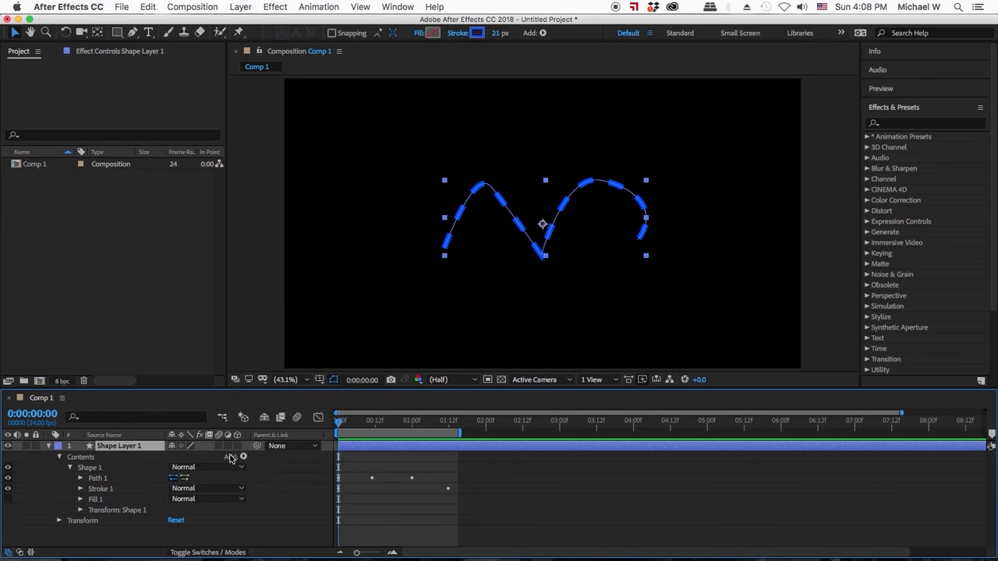
{"action": "left_click", "coordinate": [544, 35]}
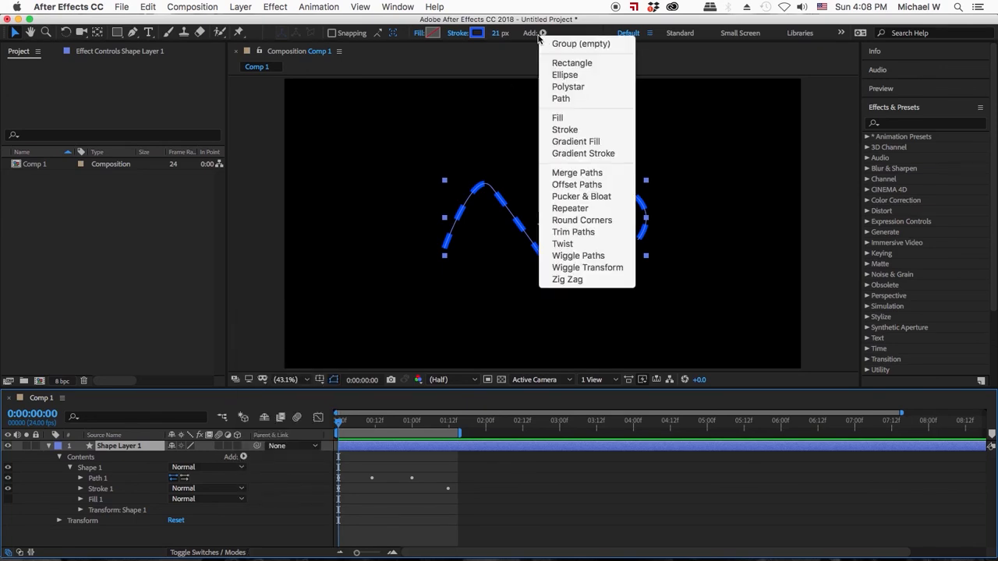
{"action": "left_click", "coordinate": [536, 30]}
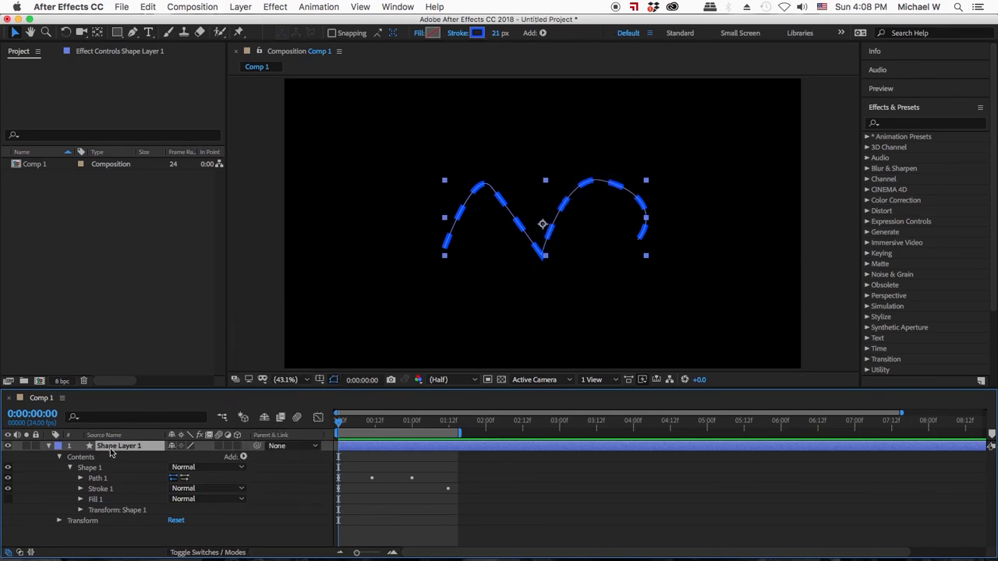
- Add Trim Paths to Shape Layer 1 and expand its properties
{"action": "left_click", "coordinate": [244, 458]}
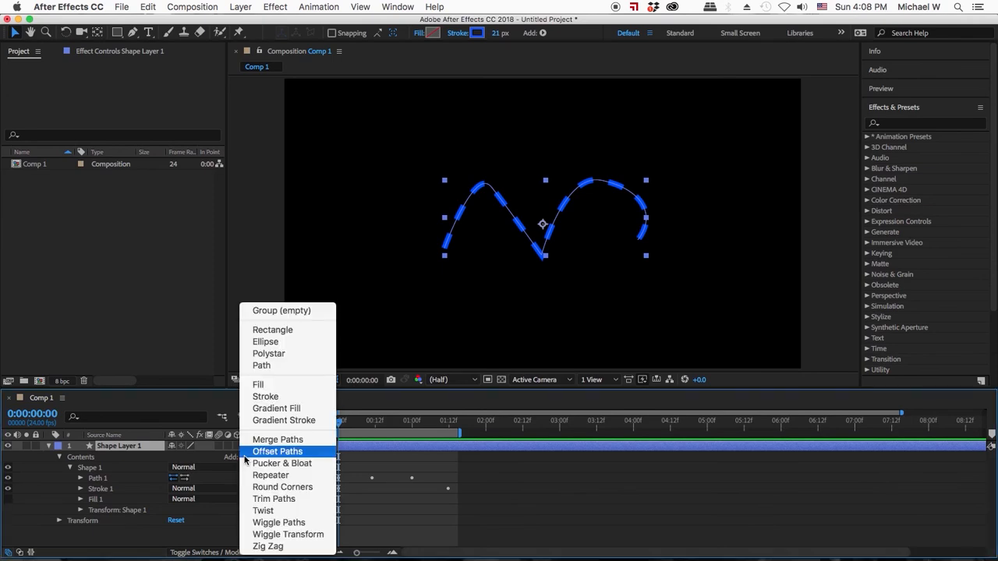
{"action": "left_click", "coordinate": [308, 504]}
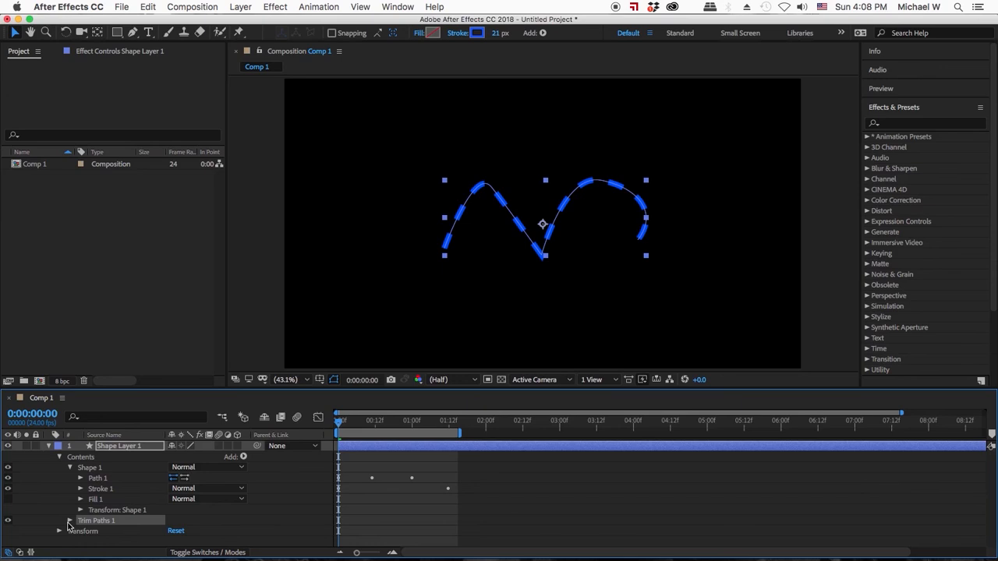
{"action": "left_click", "coordinate": [70, 521]}
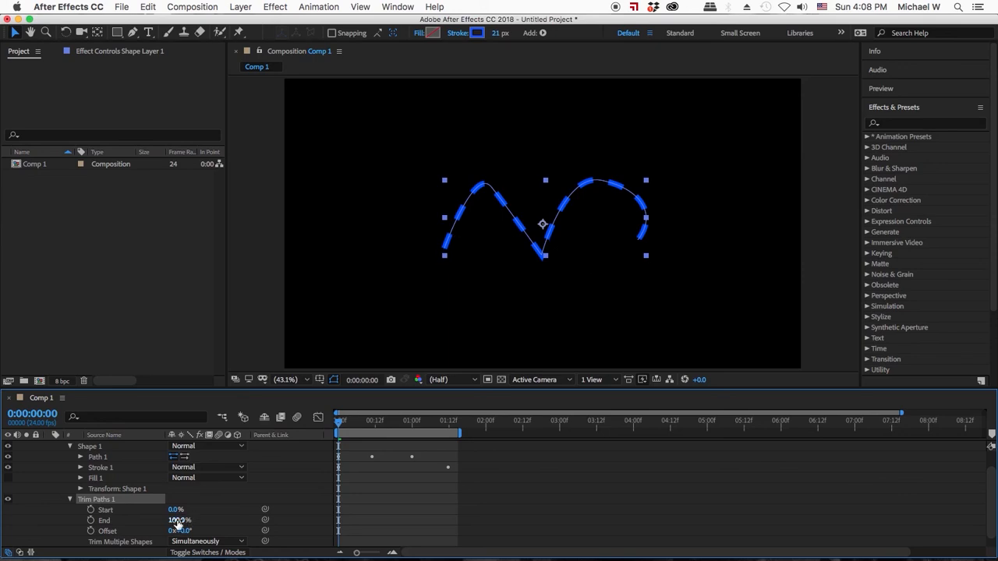
- Keyframe the Trim Paths End from 0% at 0:00:00:00 to 100% at 0:00:01:01 and scrub the reveal to 0:00:01:09
{"action": "left_click_drag", "start_coordinate": [178, 522], "coordinate": [98, 528]}
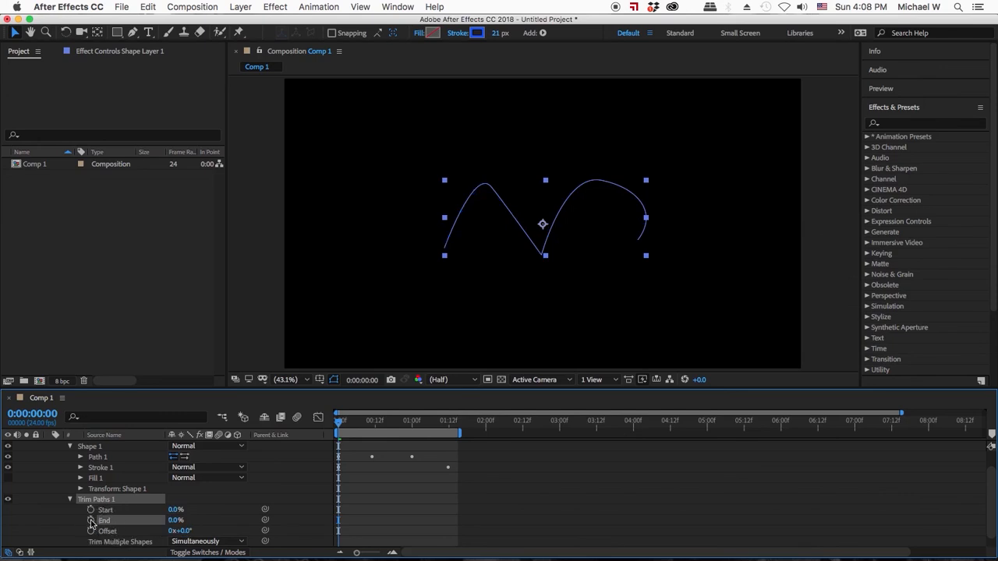
{"action": "left_click", "coordinate": [90, 521]}
{"action": "left_click_drag", "start_coordinate": [340, 422], "coordinate": [415, 423]}
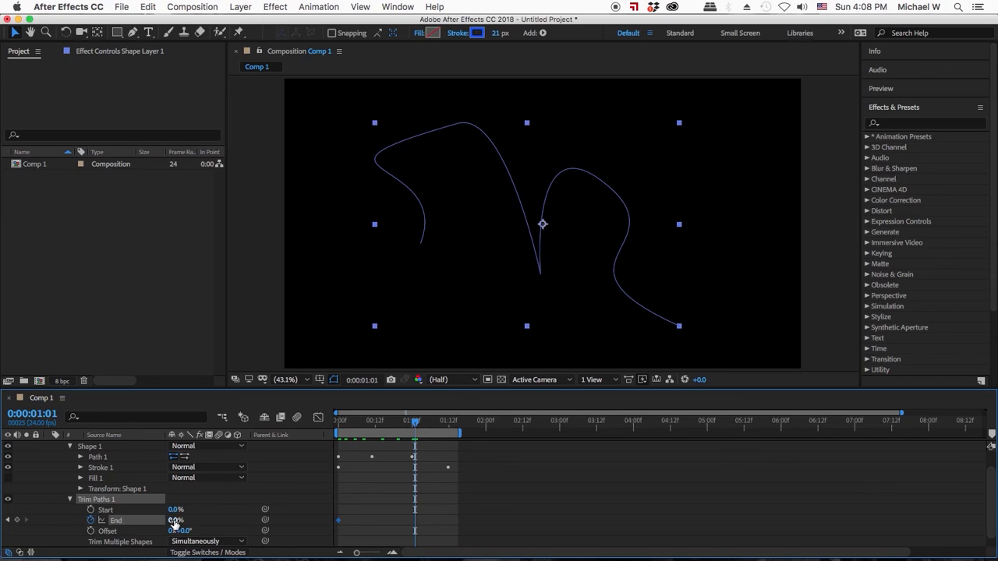
{"action": "left_click_drag", "start_coordinate": [175, 521], "coordinate": [279, 521]}
{"action": "left_click_drag", "start_coordinate": [414, 425], "coordinate": [338, 428]}
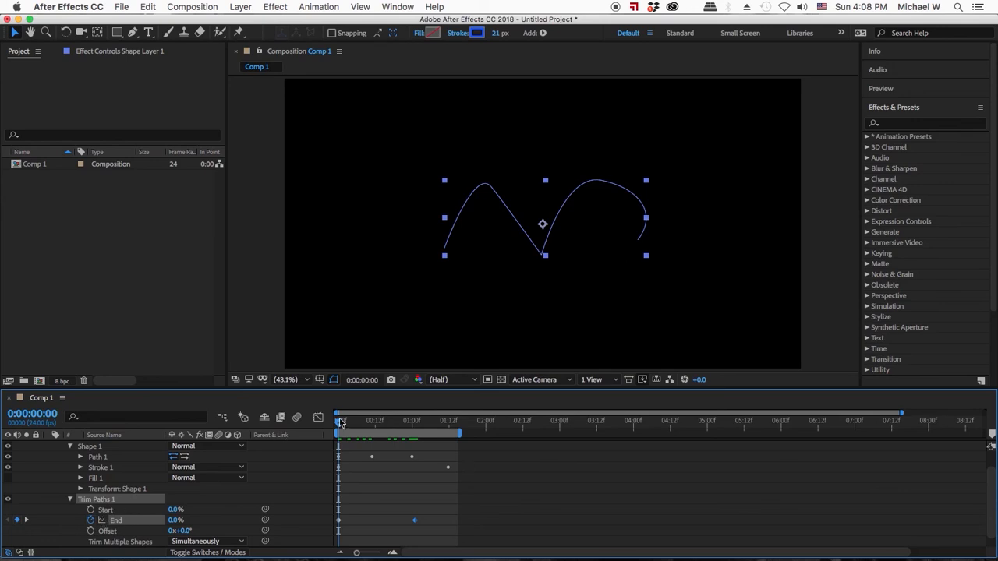
{"action": "left_click_drag", "start_coordinate": [341, 425], "coordinate": [441, 425]}
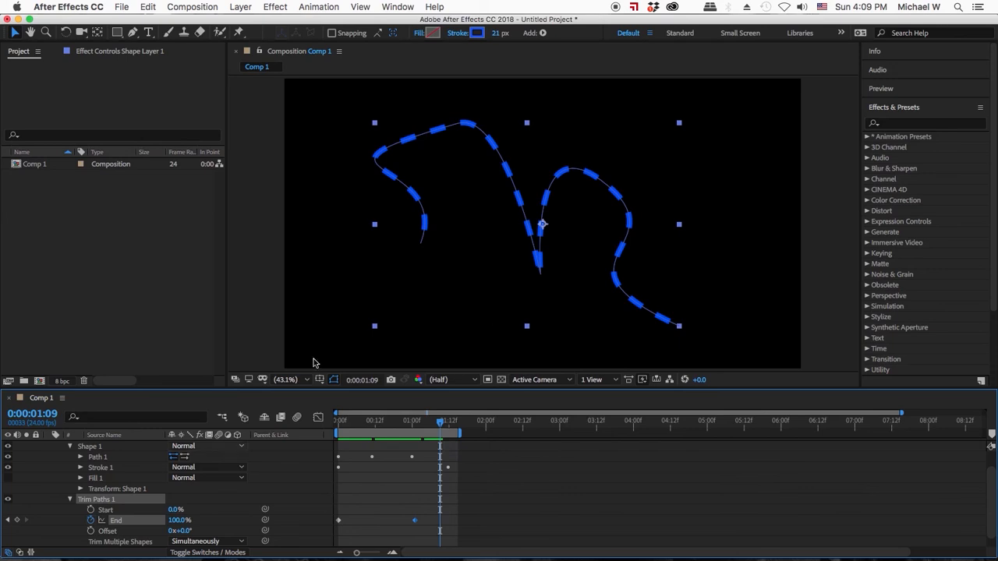
- Add Wiggle Paths to Shape Layer 1 and expand its properties
{"action": "left_click", "coordinate": [542, 34]}
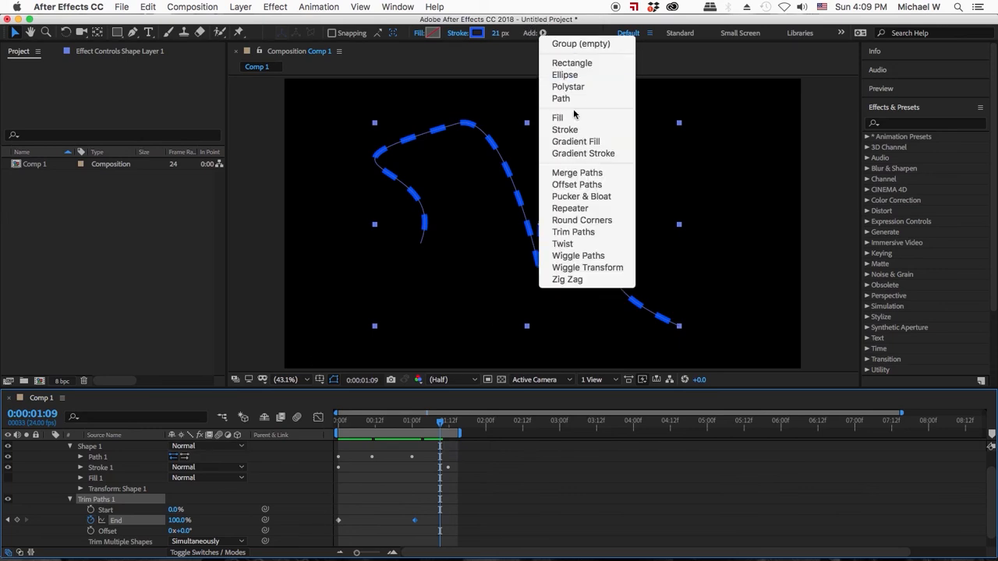
{"action": "left_click", "coordinate": [570, 255]}
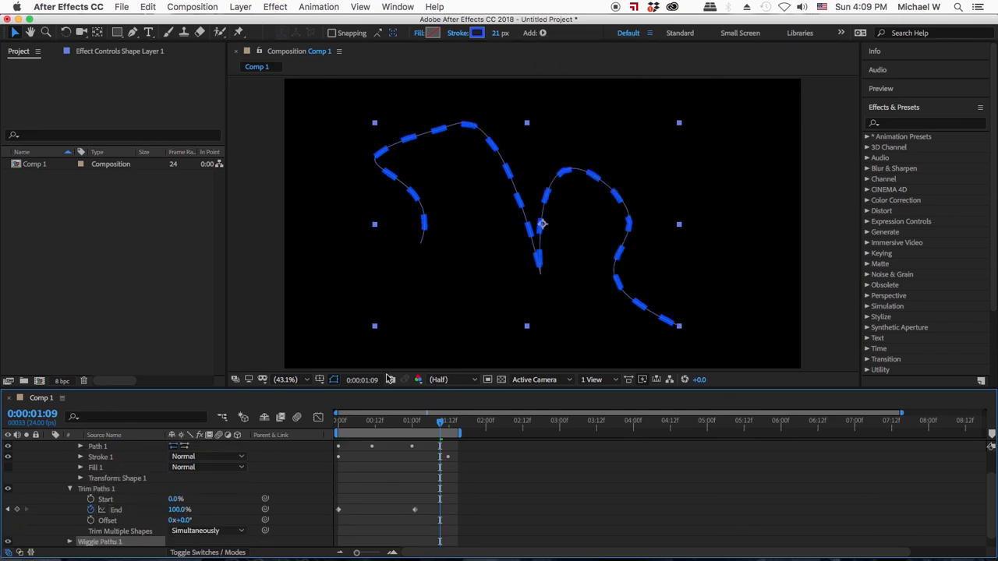
{"action": "left_click", "coordinate": [70, 542]}
{"action": "scroll", "coordinate": [141, 510], "scroll_direction": "down", "scroll_amount": 3}
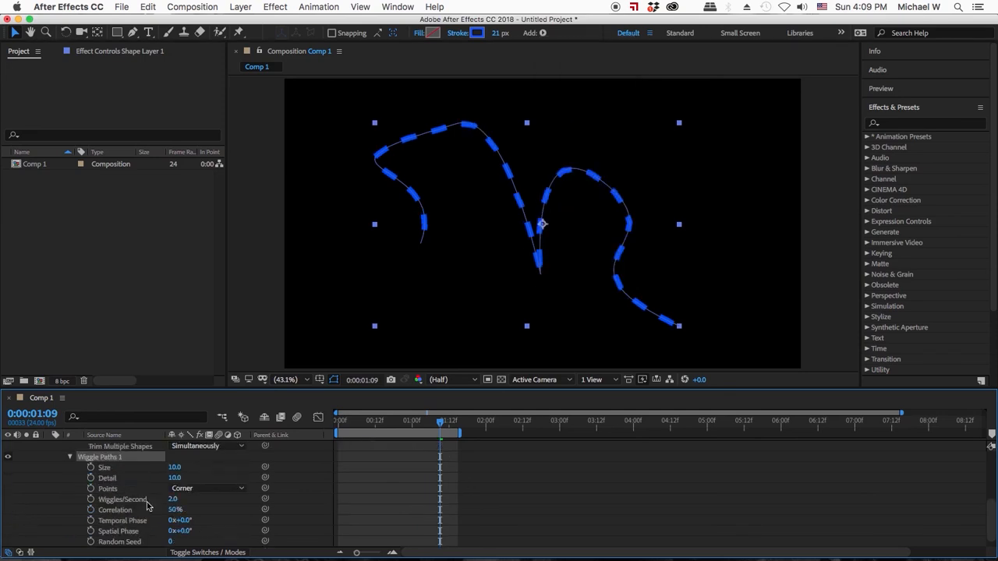
- Set the Wiggle Paths Size to 110, Detail to 44 and Points to Smooth
{"action": "left_click_drag", "start_coordinate": [173, 467], "coordinate": [230, 464]}
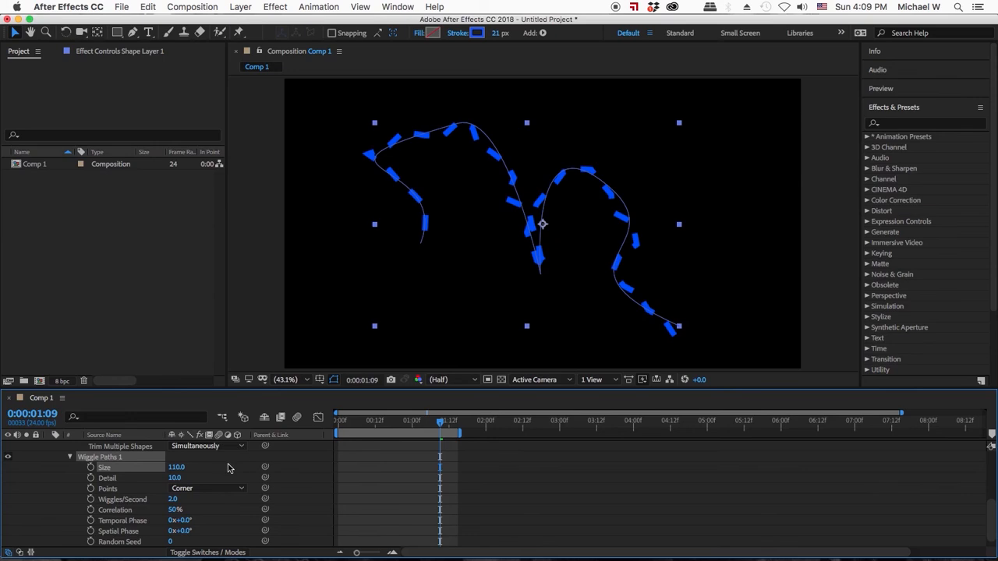
{"action": "mouse_move", "coordinate": [175, 477]}
{"action": "left_mouse_down"}
{"action": "mouse_move", "coordinate": [205, 481]}
{"action": "mouse_move", "coordinate": [196, 484]}
{"action": "left_mouse_up"}
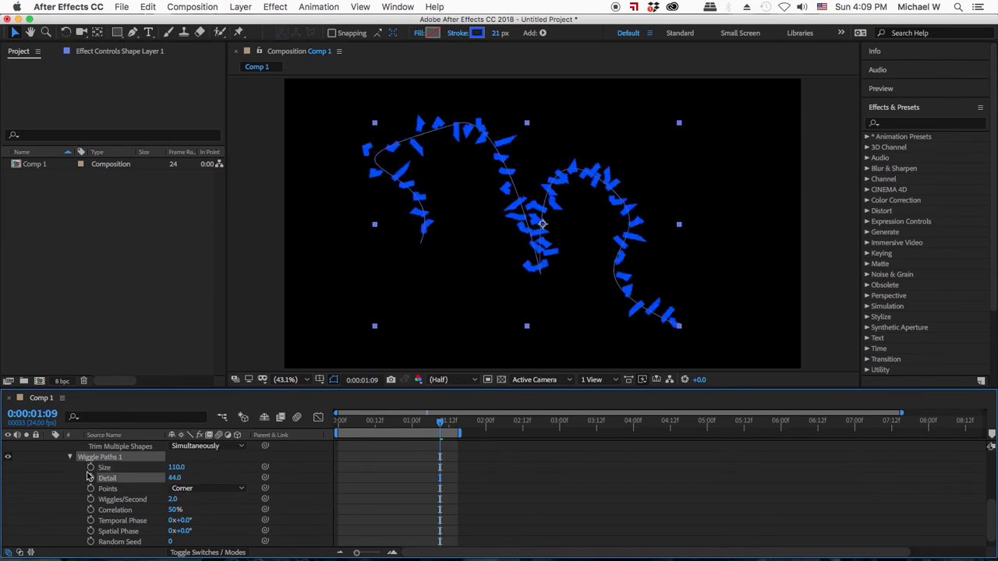
{"action": "left_click", "coordinate": [189, 489]}
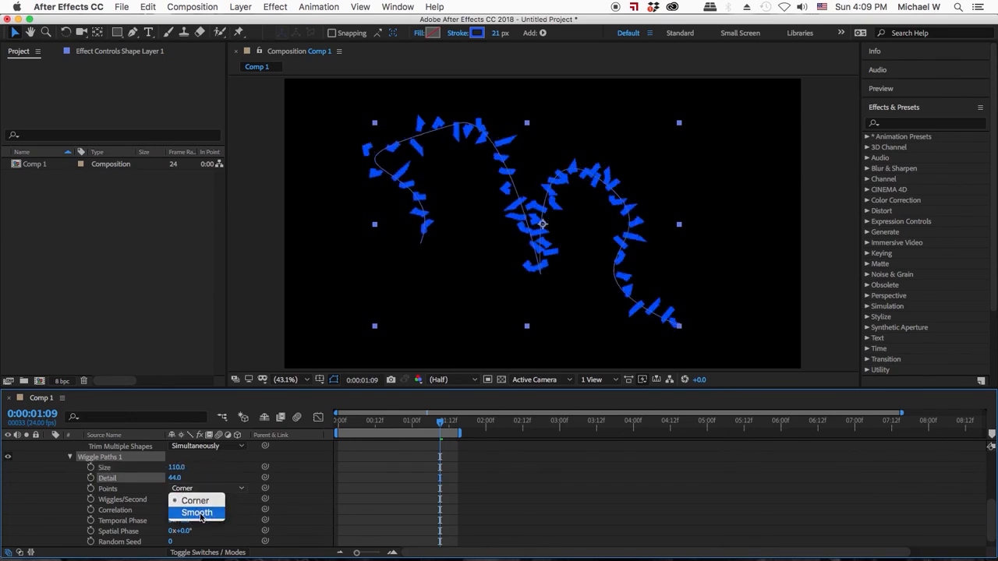
{"action": "left_click", "coordinate": [198, 513]}
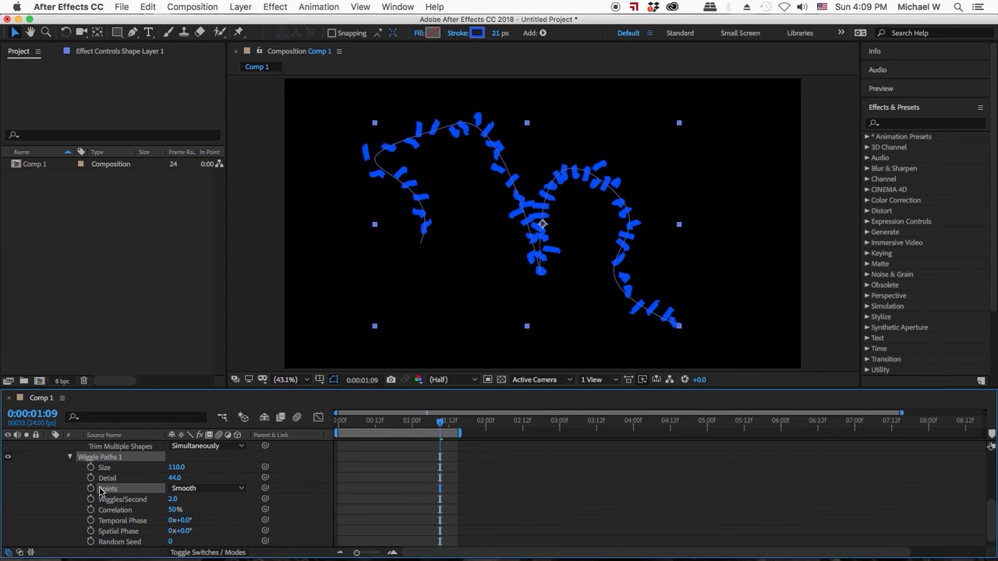
- Set the Wiggle Paths Wiggles/Second to 3, Temporal Phase to 27°, Spatial Phase to 44° and Random Seed to 4
{"action": "left_click_drag", "start_coordinate": [172, 500], "coordinate": [171, 505]}
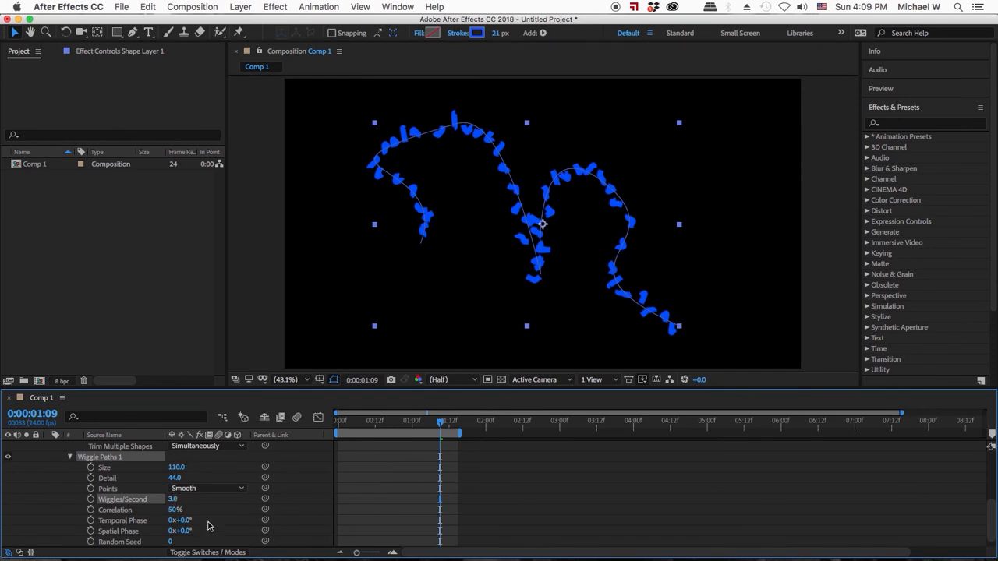
{"action": "scroll", "coordinate": [207, 525], "scroll_direction": "down", "scroll_amount": 1}
{"action": "mouse_move", "coordinate": [171, 531]}
{"action": "left_mouse_down"}
{"action": "mouse_move", "coordinate": [187, 532]}
{"action": "mouse_move", "coordinate": [196, 511]}
{"action": "mouse_move", "coordinate": [210, 523]}
{"action": "mouse_move", "coordinate": [263, 524]}
{"action": "mouse_move", "coordinate": [208, 524]}
{"action": "left_mouse_up"}
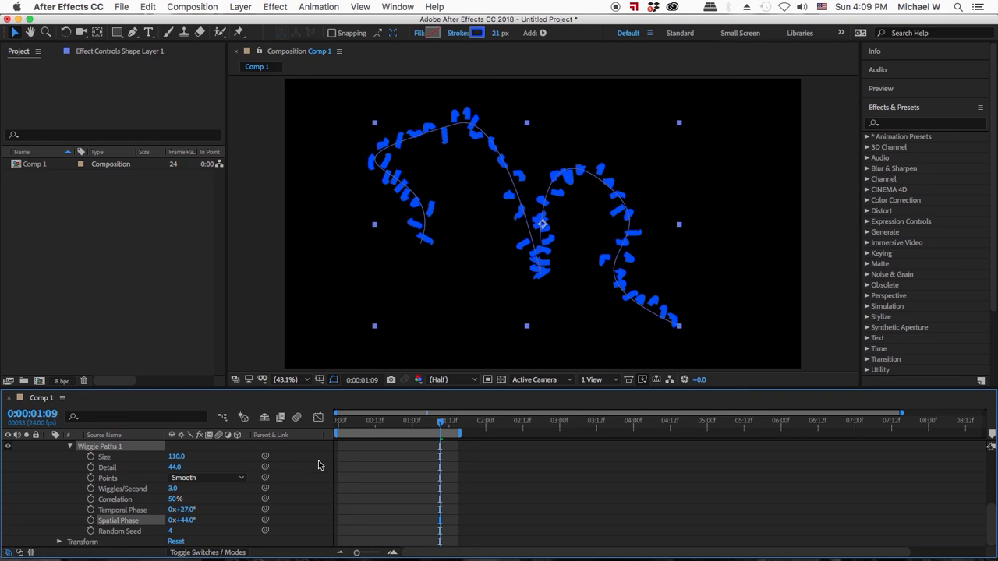
- Keyframe the Wiggle Paths Spatial Phase from 44° at 0:00:00:00 to a higher angle at 0:00:01:13
{"action": "left_click_drag", "start_coordinate": [353, 422], "coordinate": [338, 423]}
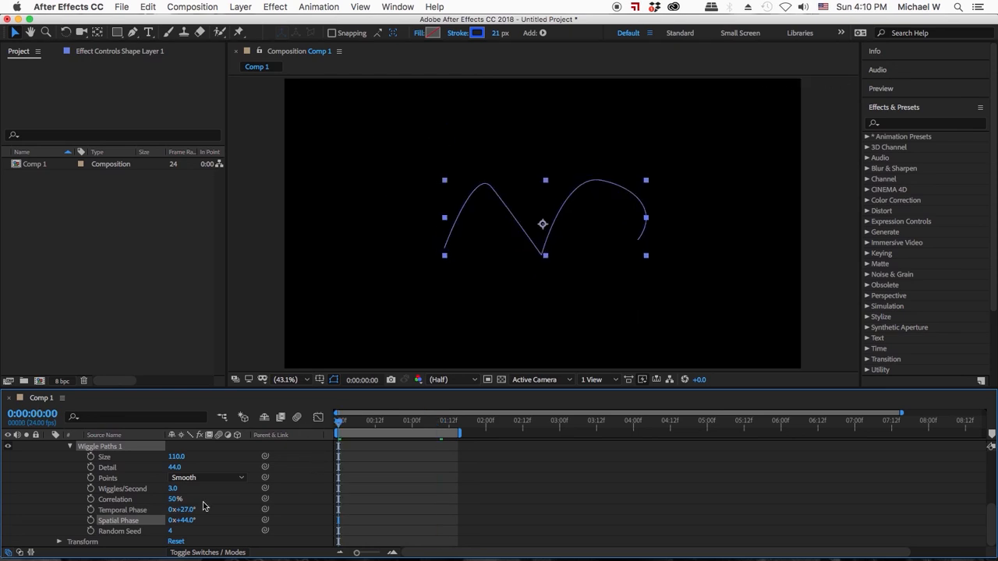
{"action": "left_click", "coordinate": [91, 520]}
{"action": "left_click_drag", "start_coordinate": [340, 422], "coordinate": [452, 423]}
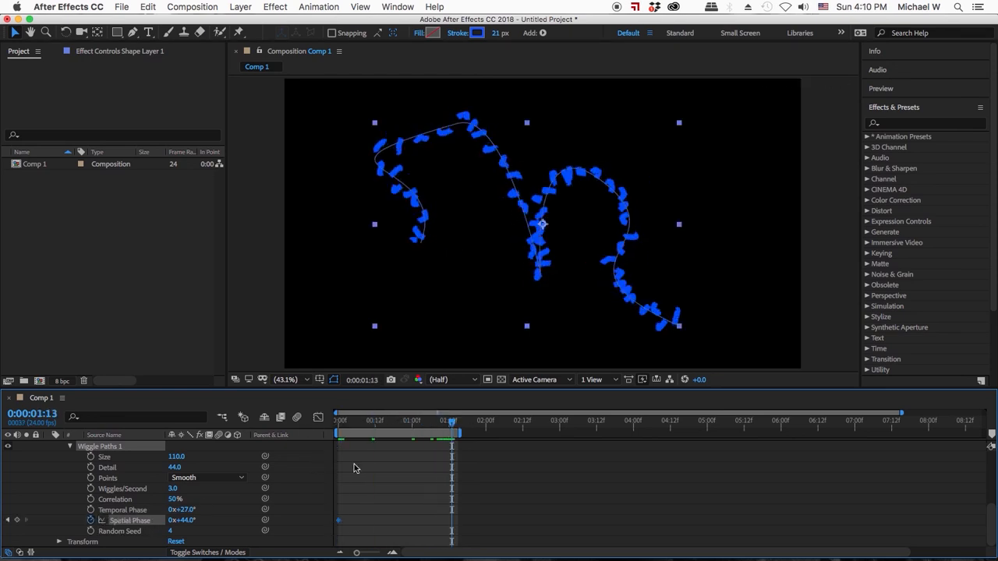
{"action": "mouse_move", "coordinate": [196, 521]}
{"action": "left_mouse_down"}
{"action": "mouse_move", "coordinate": [187, 519]}
{"action": "mouse_move", "coordinate": [284, 518]}
{"action": "left_mouse_up"}
- Preview the wiggling path from the first frame, then scrub the animation to 0:00:01:07
{"action": "left_click", "coordinate": [340, 423]}
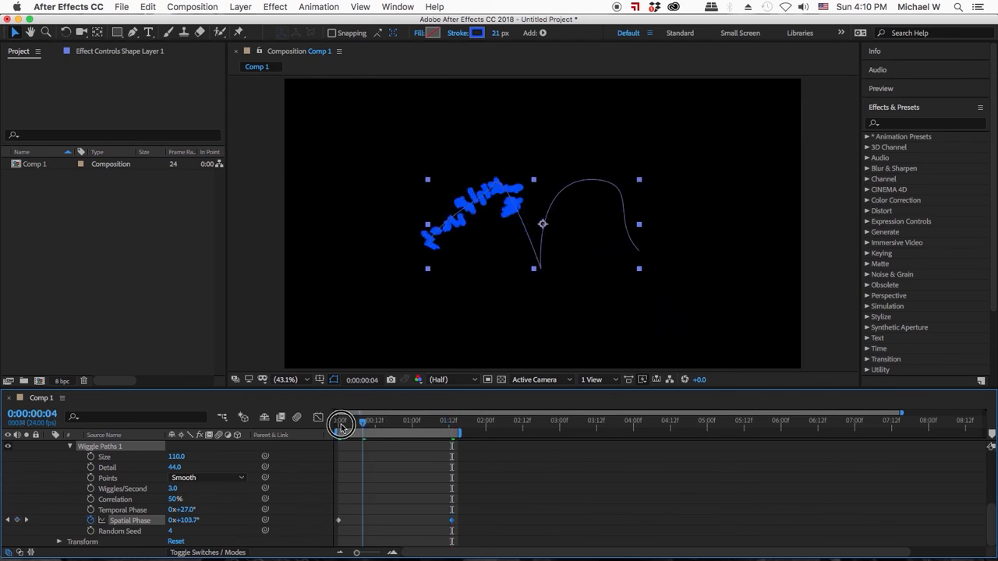
{"action": "left_click_drag", "start_coordinate": [340, 425], "coordinate": [338, 425]}
{"action": "key", "text": "space"}
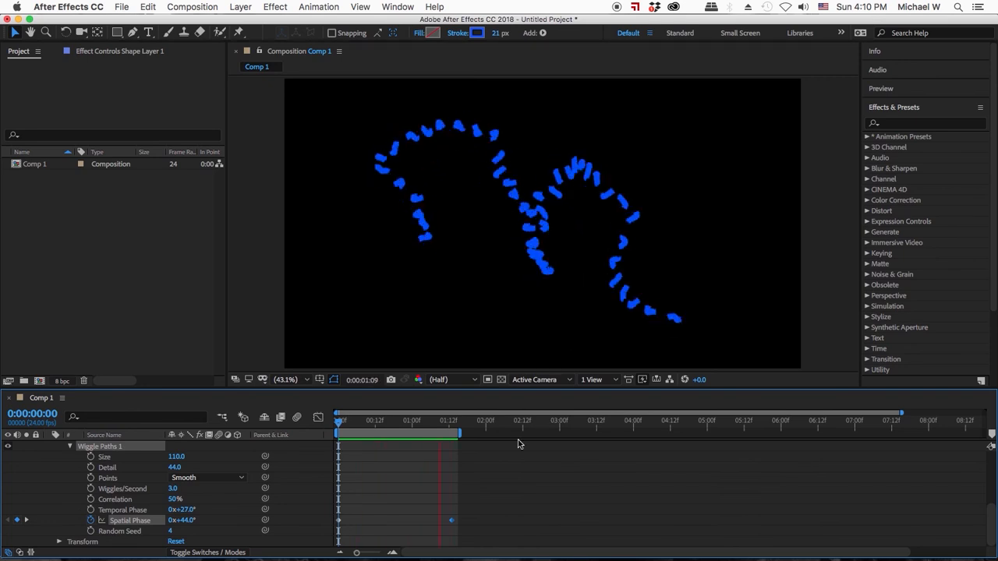
{"action": "key", "text": "space"}
{"action": "left_click_drag", "start_coordinate": [359, 422], "coordinate": [408, 421]}
{"action": "scroll", "coordinate": [130, 484], "scroll_direction": "up", "scroll_amount": 2}
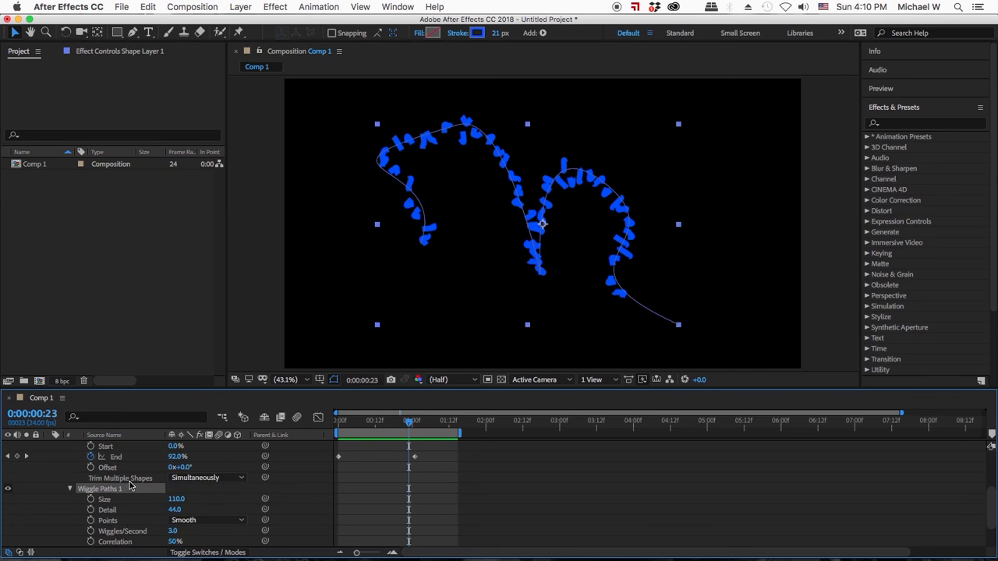
{"action": "scroll", "coordinate": [129, 485], "scroll_direction": "down", "scroll_amount": 1}
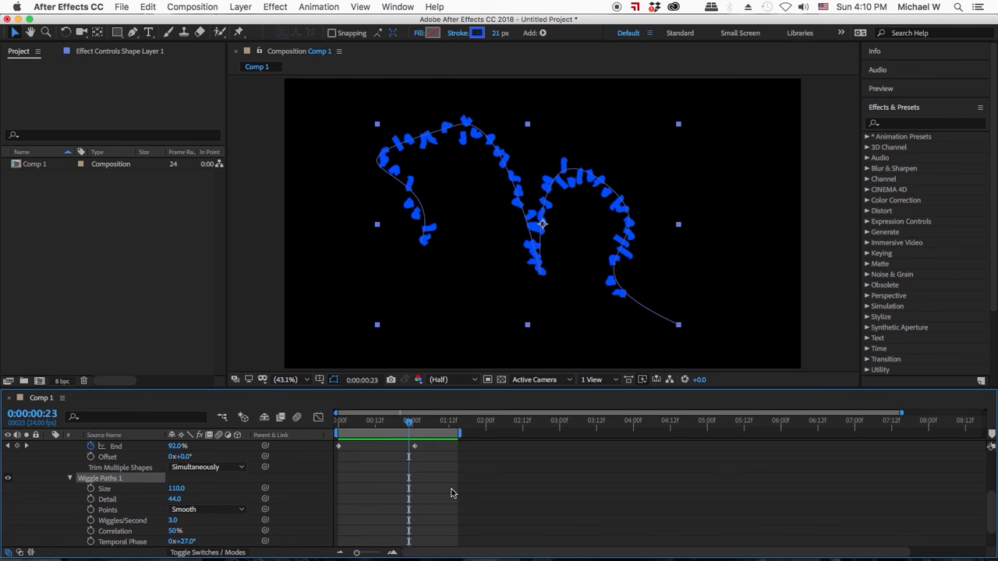
{"action": "left_click_drag", "start_coordinate": [408, 422], "coordinate": [433, 423]}
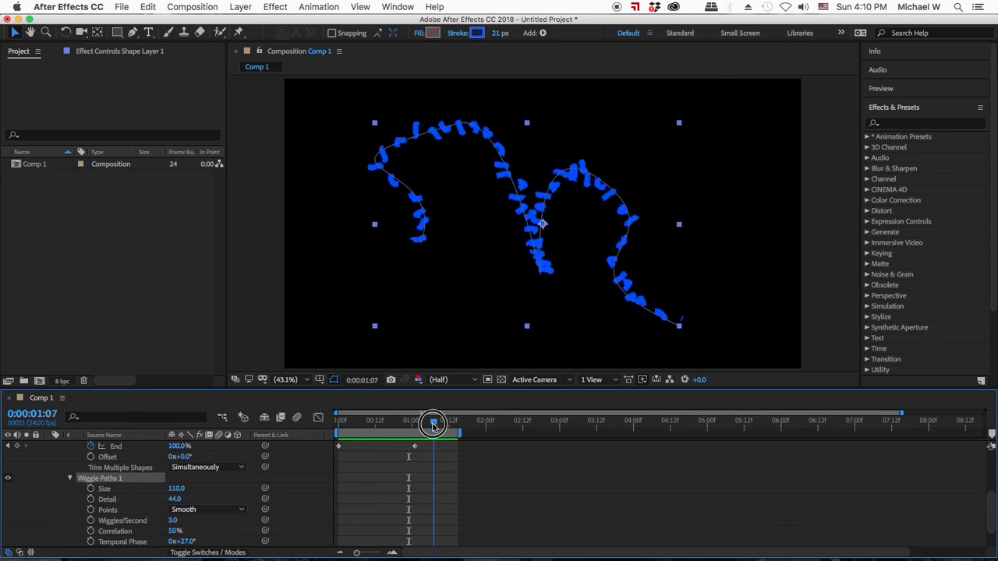
- Collapse Wiggle Paths 1 and set a Trim Paths Start keyframe of 0% at 0:00:00:12
{"action": "left_click", "coordinate": [70, 479]}
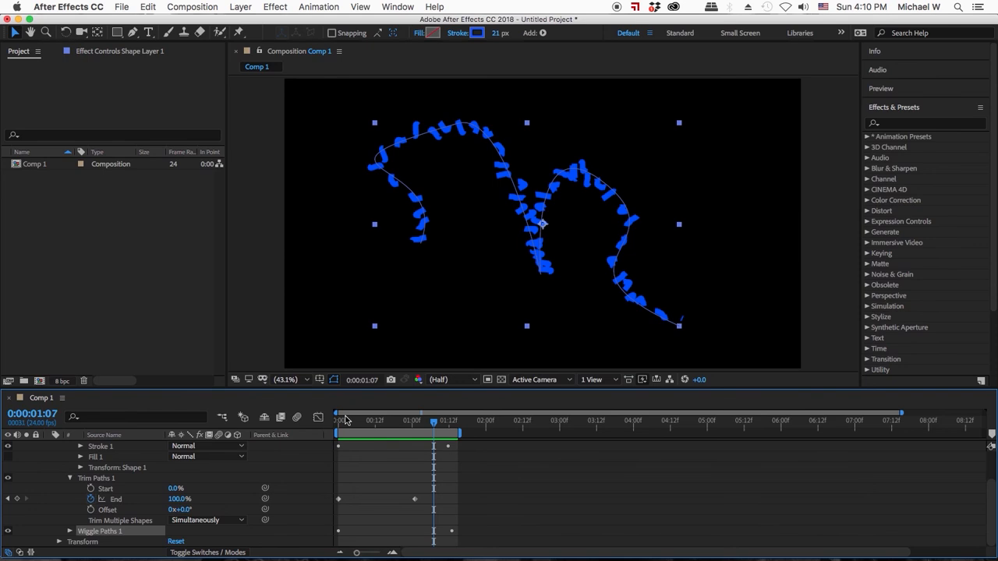
{"action": "mouse_move", "coordinate": [345, 421]}
{"action": "left_mouse_down"}
{"action": "mouse_move", "coordinate": [326, 419]}
{"action": "mouse_move", "coordinate": [431, 423]}
{"action": "mouse_move", "coordinate": [375, 424]}
{"action": "left_mouse_up"}
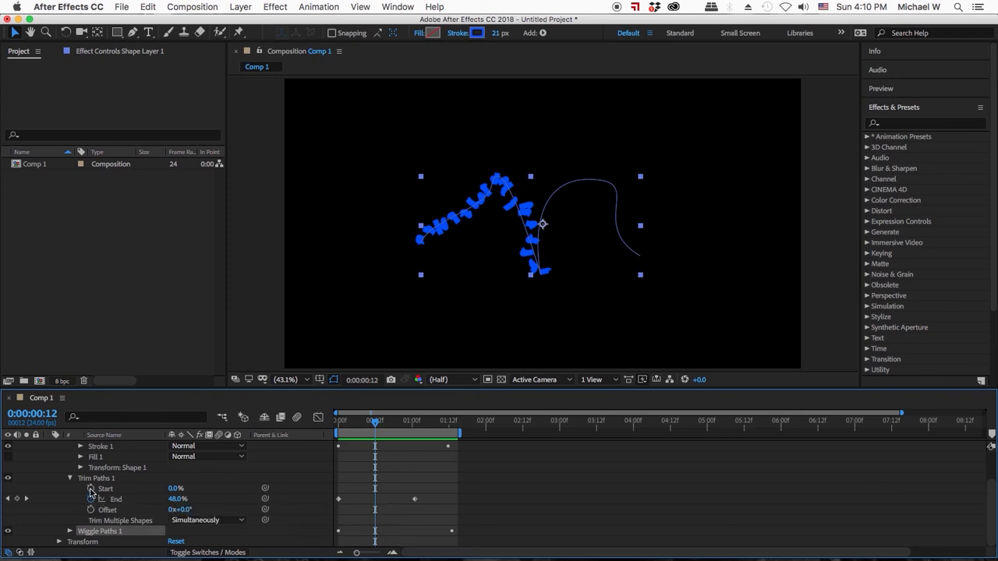
{"action": "left_click", "coordinate": [91, 491]}
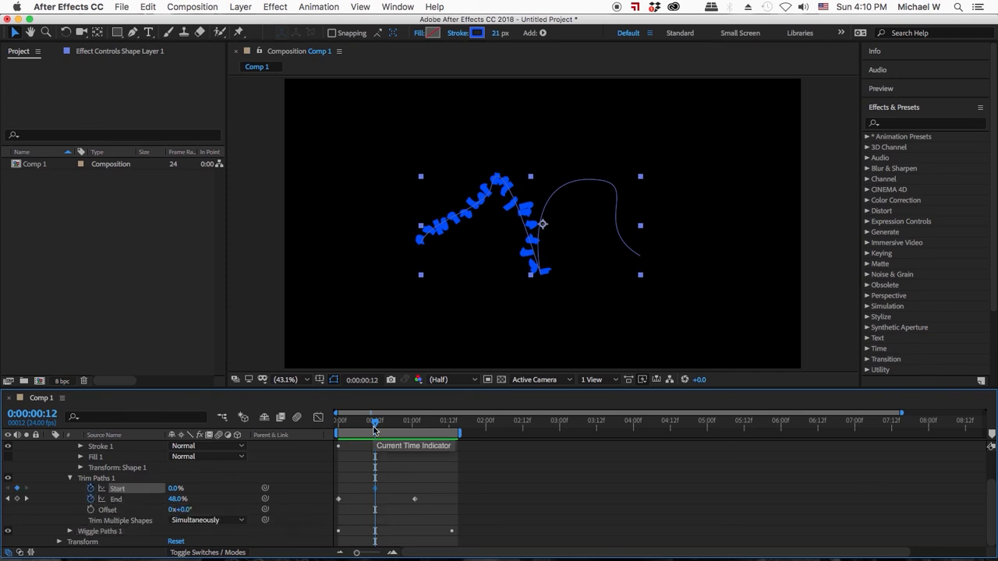
- Extend the work area to about 0:00:03:17, keyframe the Trim Paths Start at 100% at 0:00:02:09 and scrub through the result
{"action": "left_click_drag", "start_coordinate": [391, 423], "coordinate": [613, 434]}
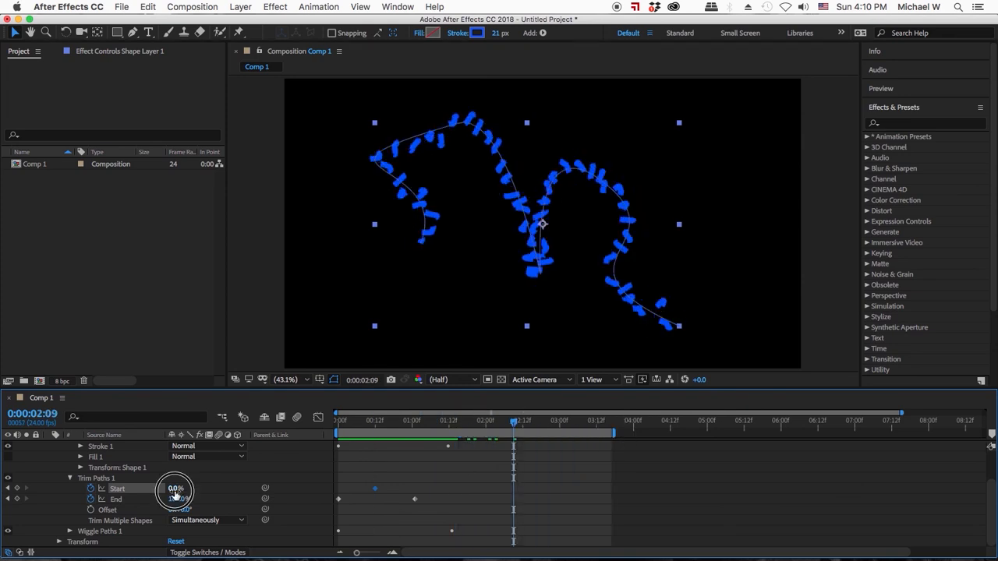
{"action": "left_click_drag", "start_coordinate": [175, 489], "coordinate": [279, 493]}
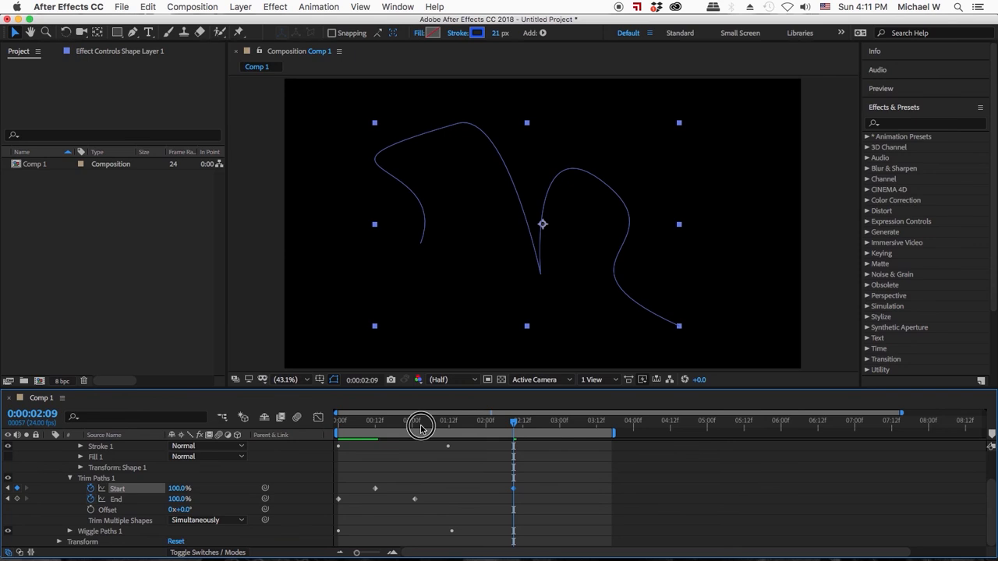
{"action": "mouse_move", "coordinate": [420, 427]}
{"action": "left_mouse_down"}
{"action": "mouse_move", "coordinate": [328, 435]}
{"action": "mouse_move", "coordinate": [515, 441]}
{"action": "left_mouse_up"}
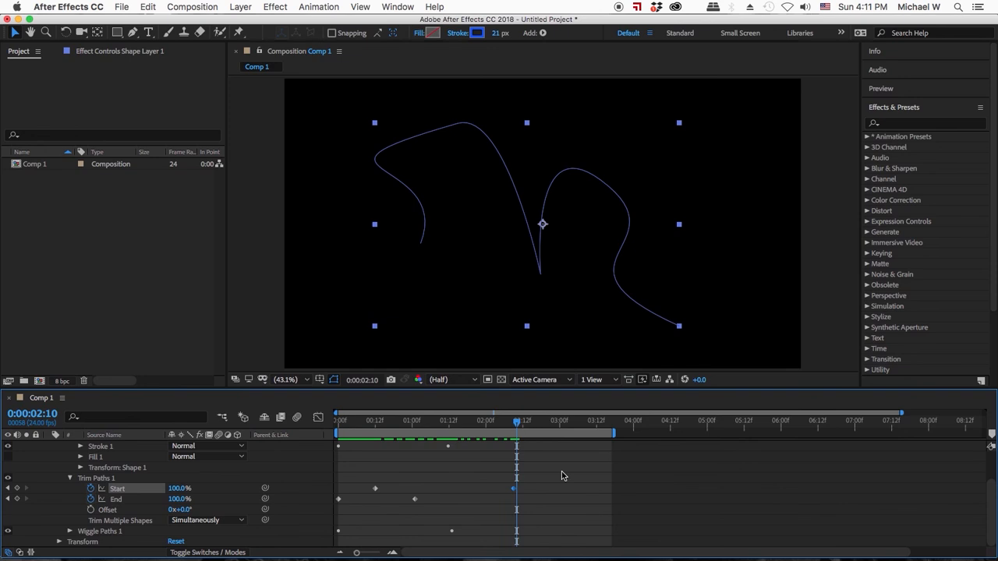
- Show only the keyframed properties of Shape Layer 1 and scrub the animation to 0:00:00:09
{"action": "left_click", "coordinate": [496, 448]}
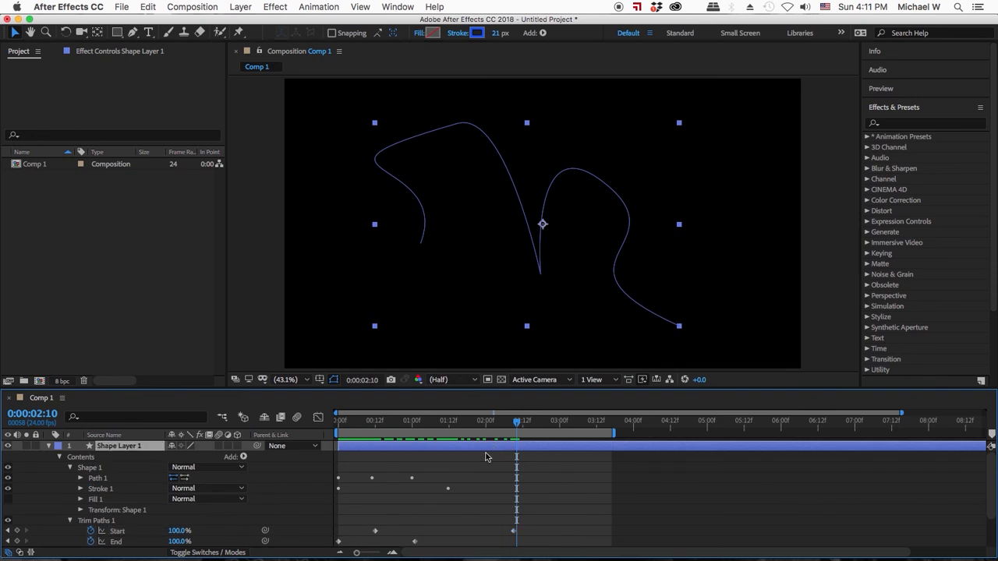
{"action": "key", "text": "u"}
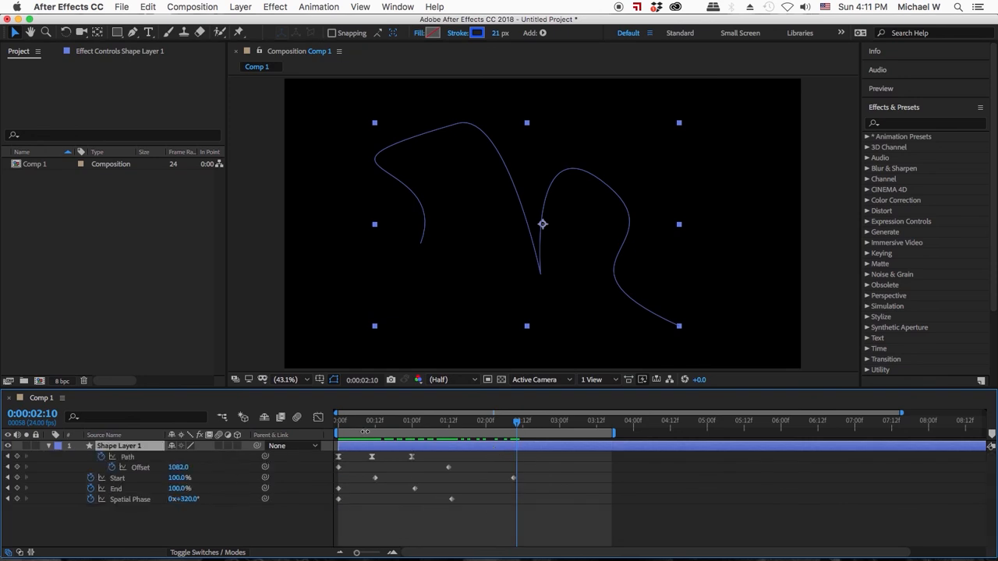
{"action": "mouse_move", "coordinate": [360, 425]}
{"action": "left_mouse_down"}
{"action": "mouse_move", "coordinate": [338, 422]}
{"action": "mouse_move", "coordinate": [366, 424]}
{"action": "left_mouse_up"}
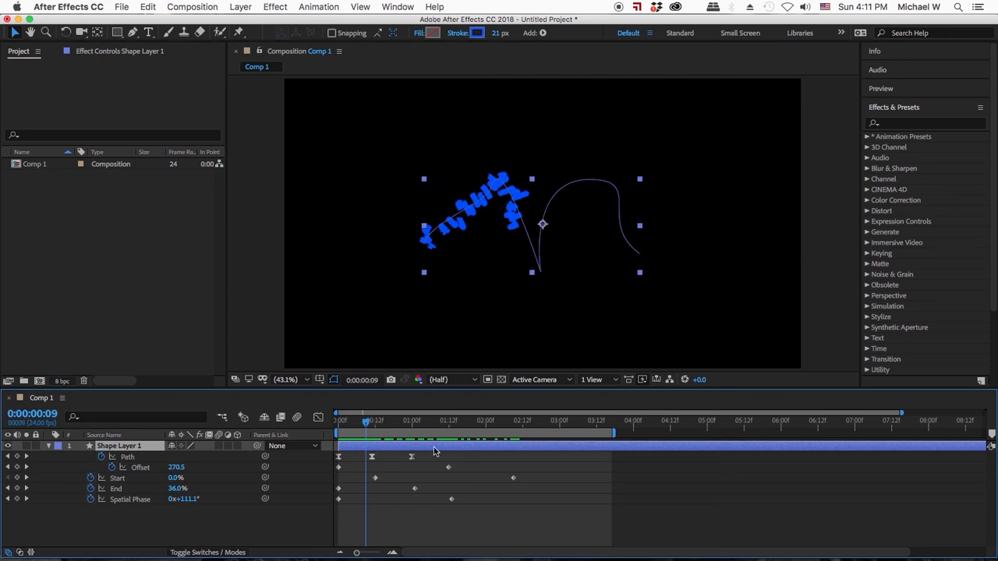
- Duplicate Shape Layer 1, reveal the copy's keyframes and shift the copy to start at 0:00:00:07
{"action": "key", "text": "super+d"}
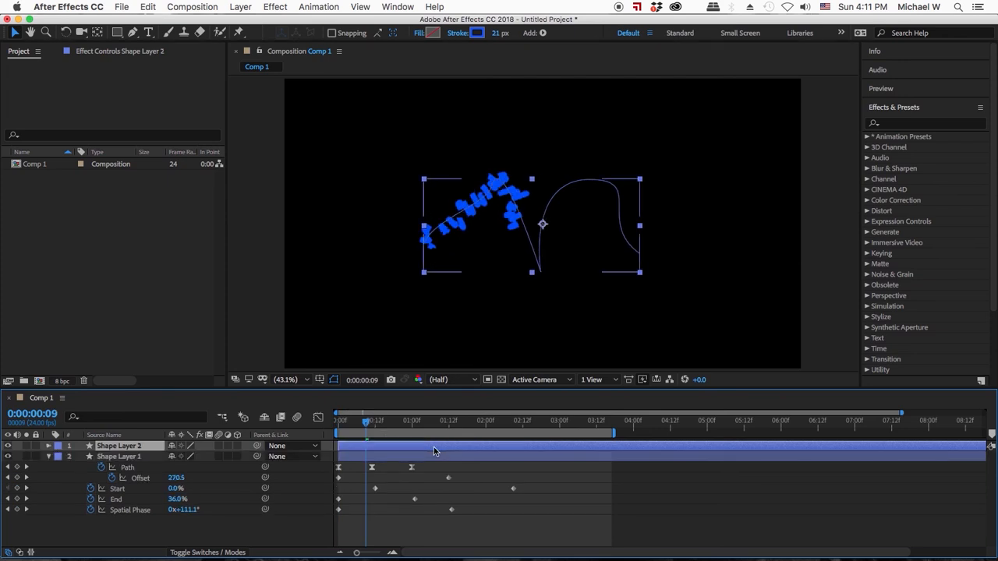
{"action": "key", "text": "u"}
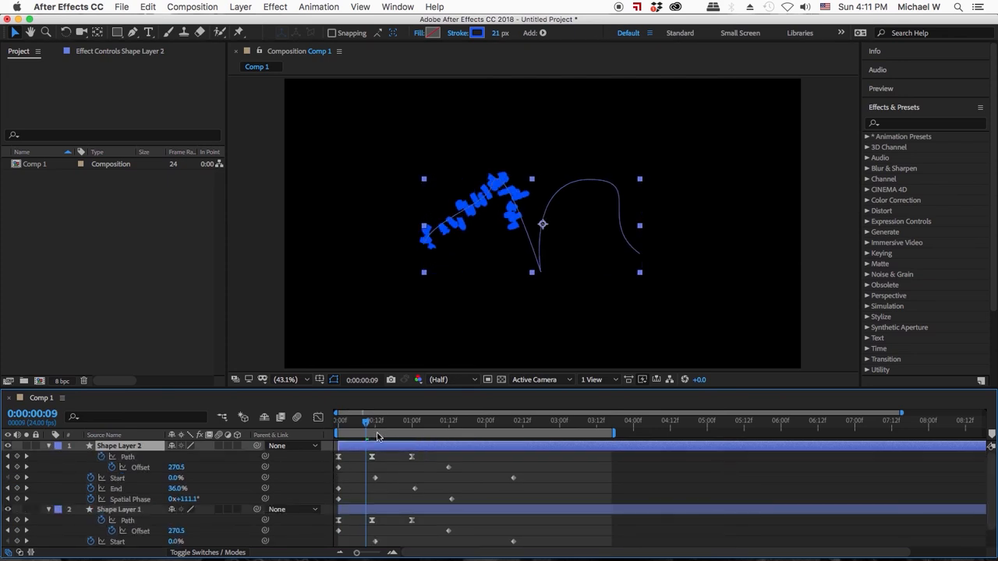
{"action": "mouse_move", "coordinate": [364, 421]}
{"action": "left_mouse_down"}
{"action": "mouse_move", "coordinate": [337, 423]}
{"action": "mouse_move", "coordinate": [406, 447]}
{"action": "left_mouse_up"}
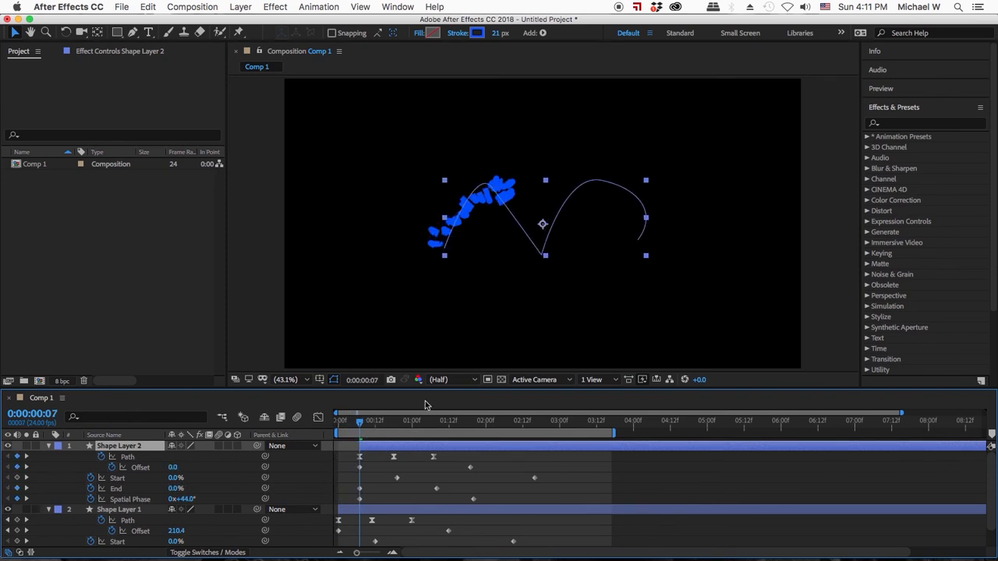
- Set the stroke color of Shape Layer 2 to orange FF9800
{"action": "left_click", "coordinate": [477, 34]}
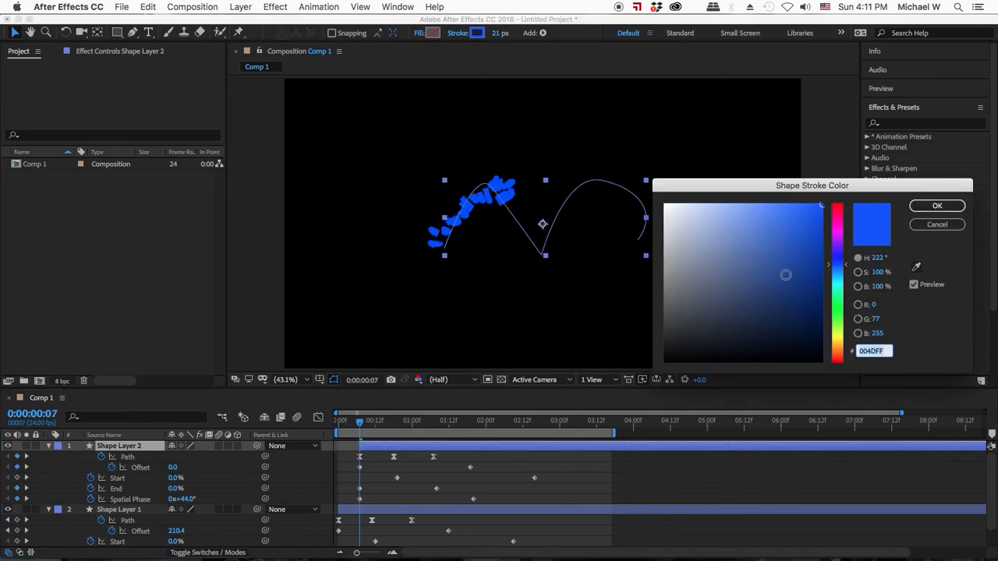
{"action": "left_click_drag", "start_coordinate": [845, 337], "coordinate": [843, 350]}
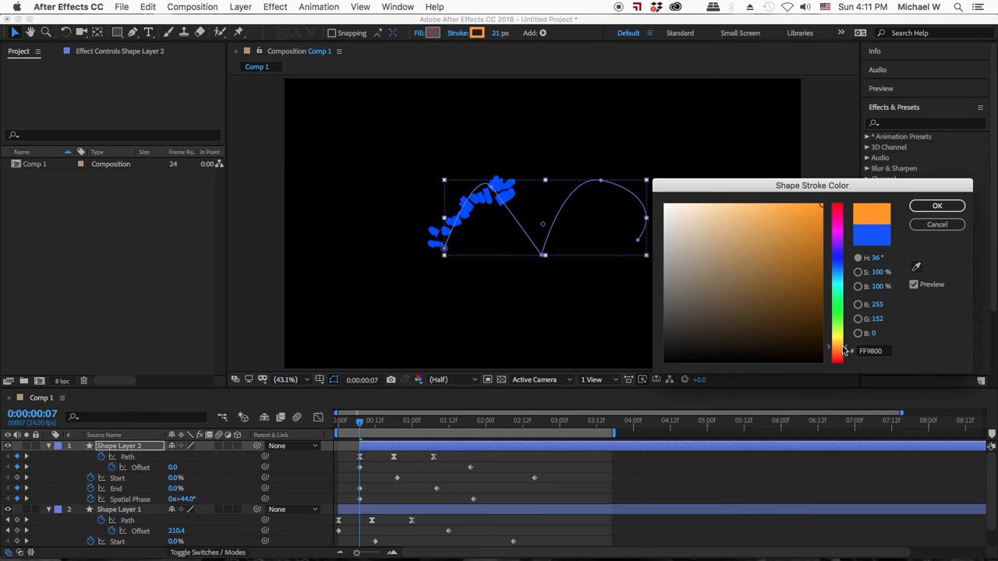
{"action": "left_click", "coordinate": [957, 211]}
- Scrub to 0:00:00:18, then duplicate the orange Shape Layer 2 and reveal the copy's keyframes
{"action": "mouse_move", "coordinate": [359, 421]}
{"action": "left_mouse_down"}
{"action": "mouse_move", "coordinate": [463, 422]}
{"action": "mouse_move", "coordinate": [378, 420]}
{"action": "mouse_move", "coordinate": [394, 421]}
{"action": "left_mouse_up"}
{"action": "left_click", "coordinate": [425, 446]}
{"action": "key", "text": "ctrl+d"}
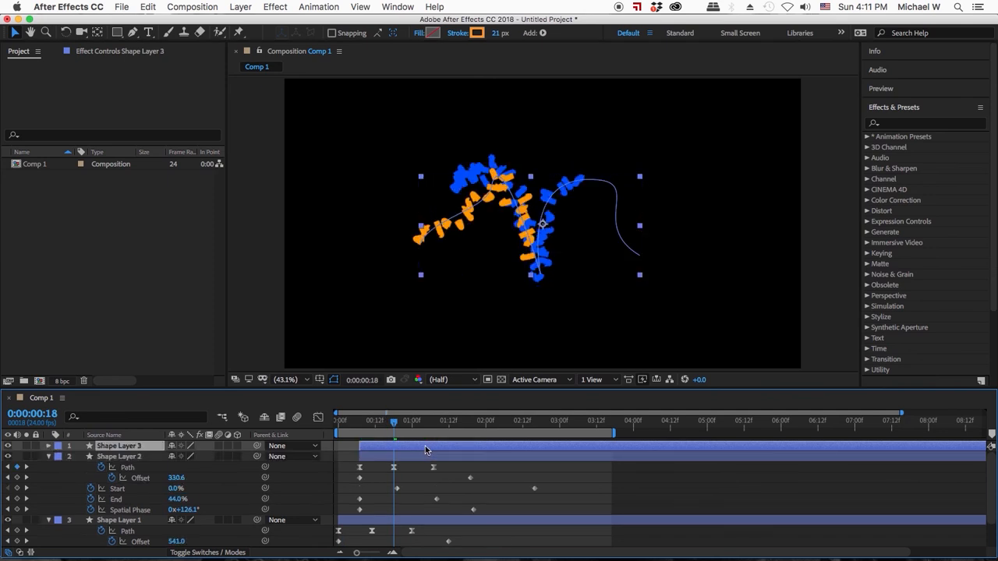
{"action": "key", "text": "u"}
- Set the stroke color of Shape Layer 3 to dark green 49AC0D
{"action": "left_click", "coordinate": [480, 33]}
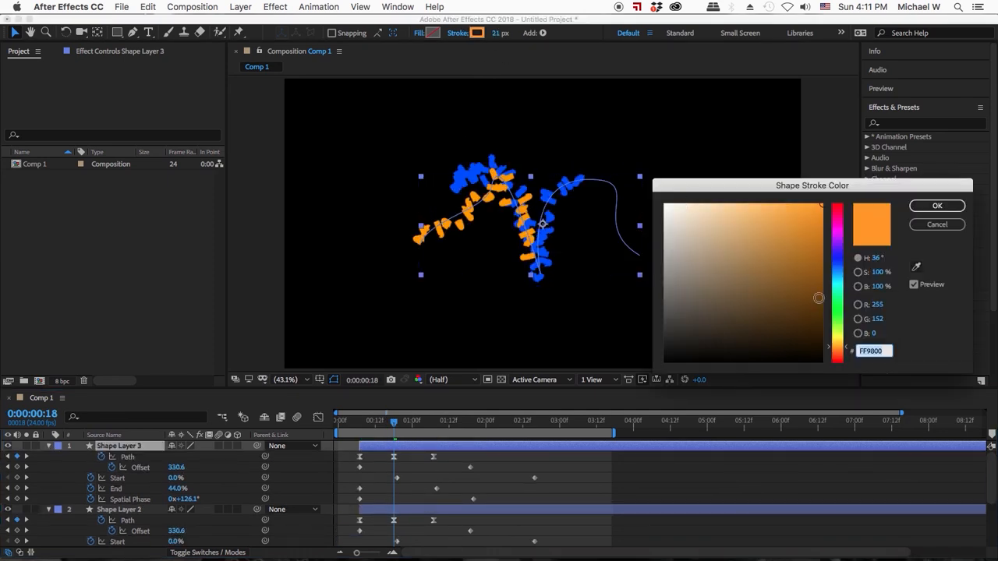
{"action": "left_click_drag", "start_coordinate": [838, 346], "coordinate": [838, 319]}
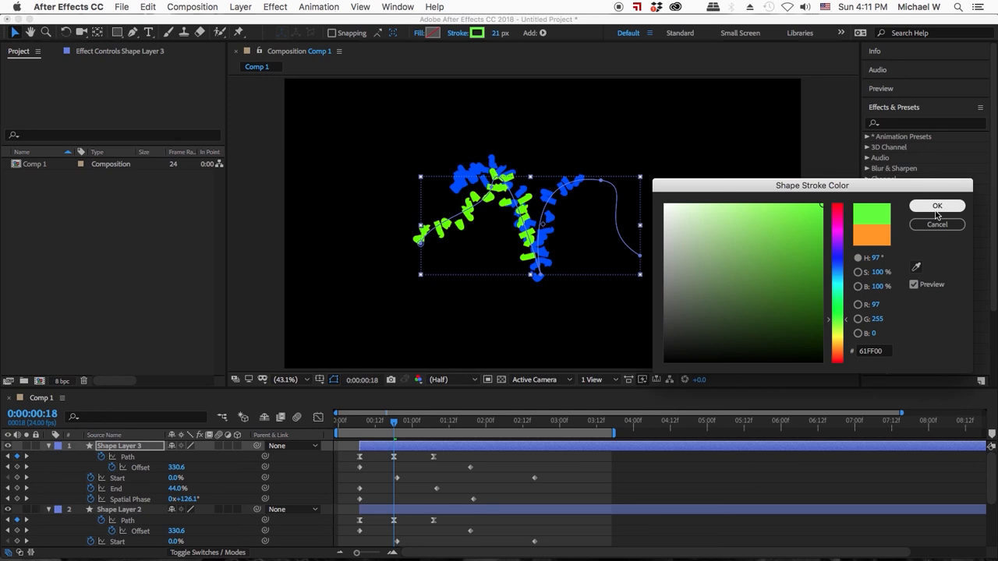
{"action": "left_click", "coordinate": [811, 256]}
{"action": "left_click", "coordinate": [936, 206]}
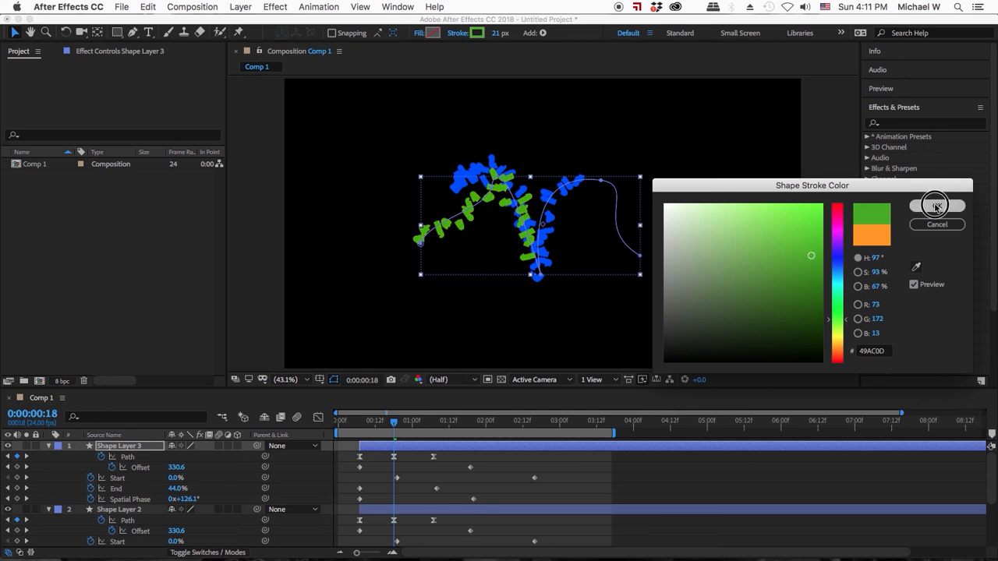
- Shift Shape Layer 3 to start at 0:00:00:12 and collapse the properties of all three shape layers
{"action": "left_click_drag", "start_coordinate": [410, 446], "coordinate": [431, 447]}
{"action": "key", "text": "u"}
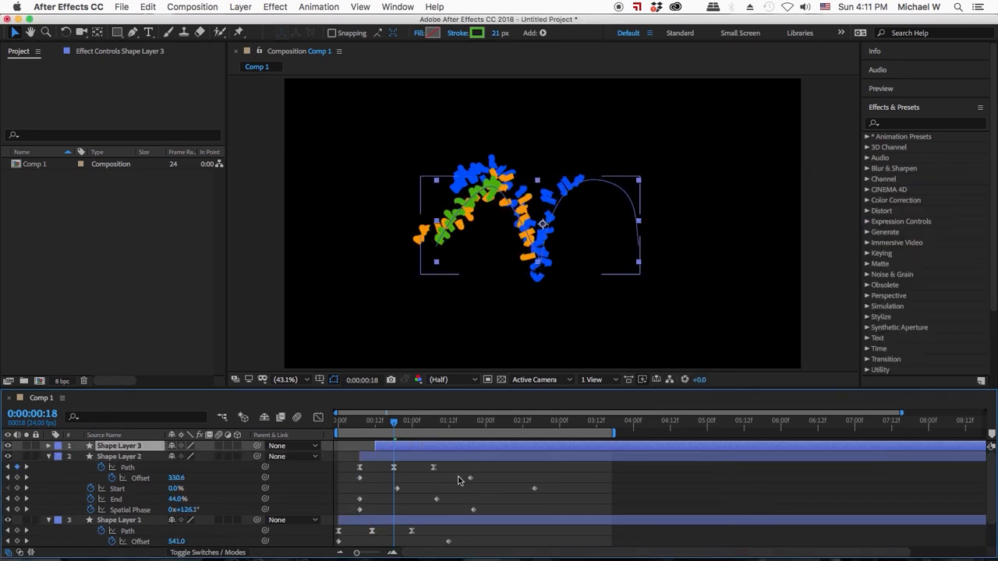
{"action": "key", "text": "u"}
{"action": "left_click", "coordinate": [533, 499]}
{"action": "key", "text": "u"}
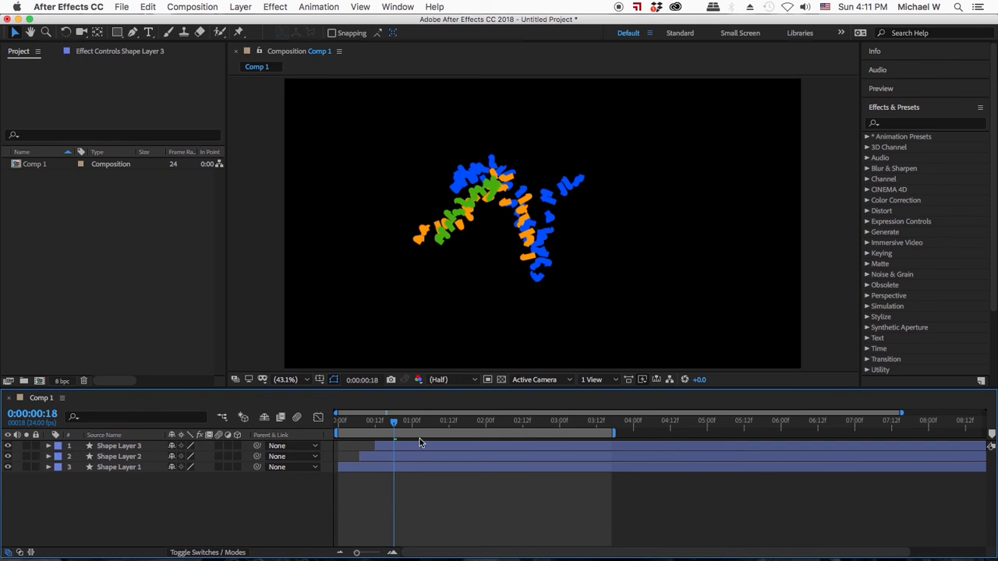
- Remove the Trim Paths Start keyframes from the green Shape Layer 3 at 0:00:00:11 and scrub the animation to 0:00:03:13
{"action": "left_click_drag", "start_coordinate": [395, 425], "coordinate": [475, 423]}
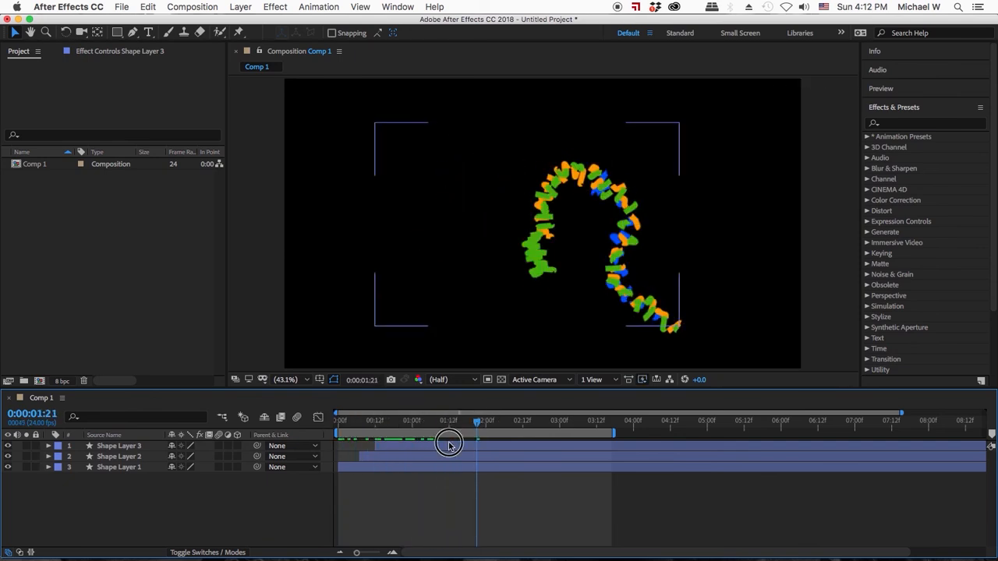
{"action": "left_click", "coordinate": [449, 445]}
{"action": "key", "text": "u"}
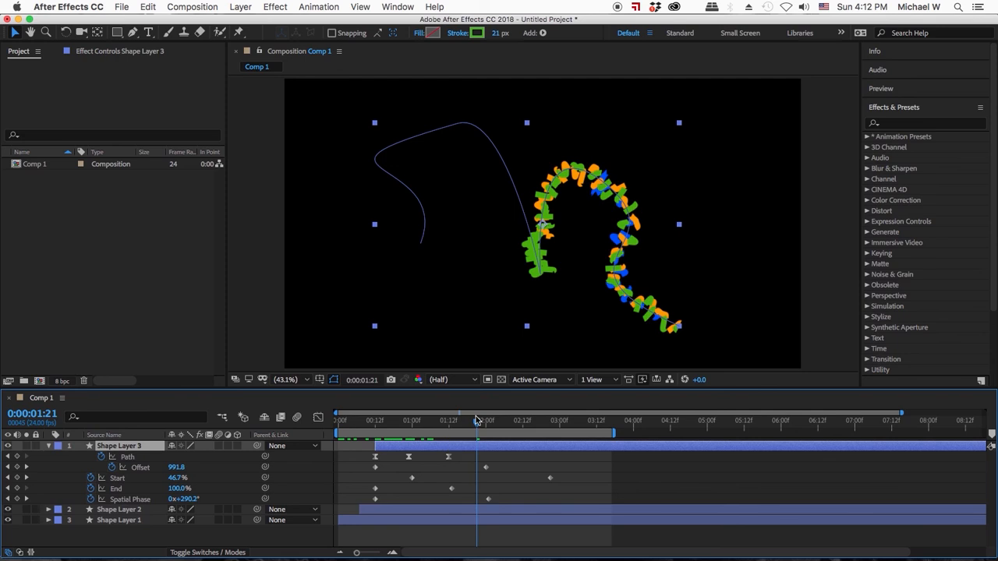
{"action": "left_click_drag", "start_coordinate": [477, 427], "coordinate": [371, 436]}
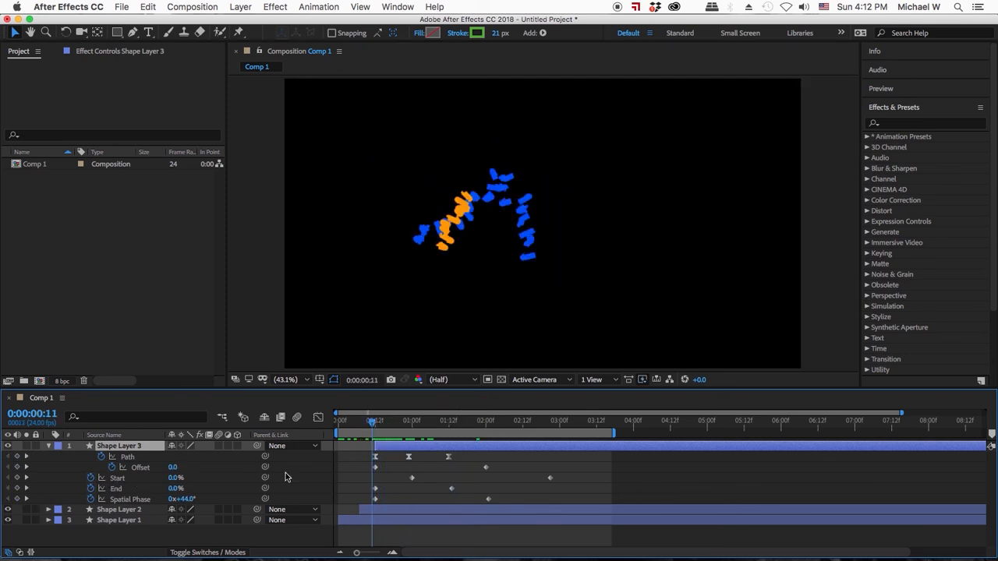
{"action": "left_click", "coordinate": [91, 477]}
{"action": "left_click_drag", "start_coordinate": [372, 422], "coordinate": [597, 429]}
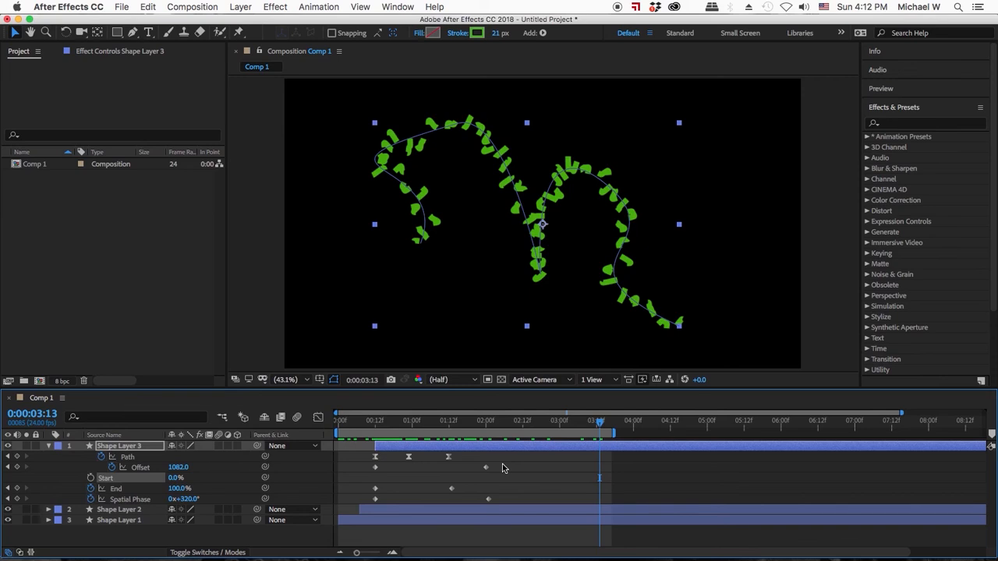
- Delete all three shape layers from the composition
{"action": "mouse_move", "coordinate": [598, 421]}
{"action": "left_mouse_down"}
{"action": "mouse_move", "coordinate": [341, 419]}
{"action": "mouse_move", "coordinate": [580, 422]}
{"action": "left_mouse_up"}
{"action": "left_click", "coordinate": [552, 537]}
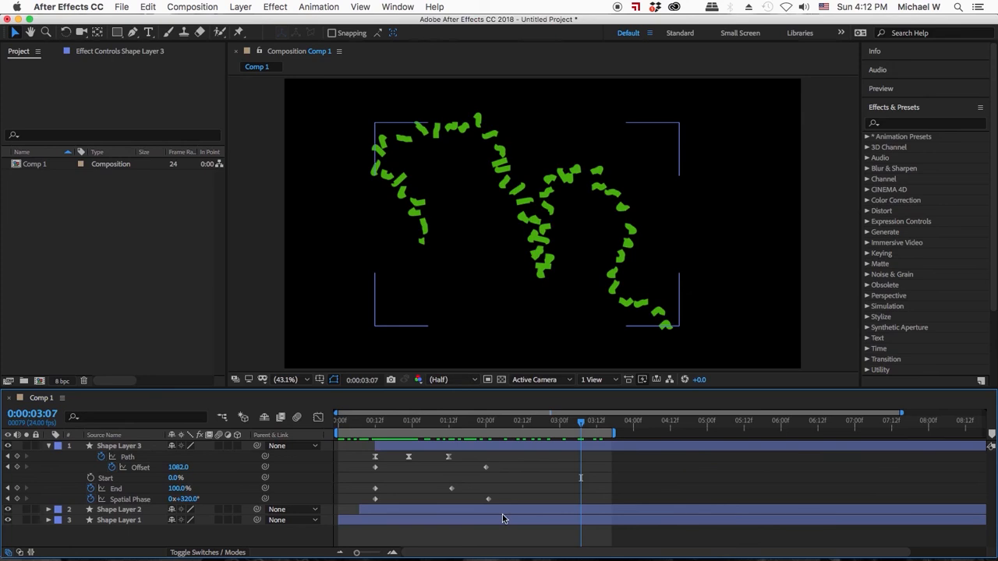
{"action": "key", "text": "super+a"}
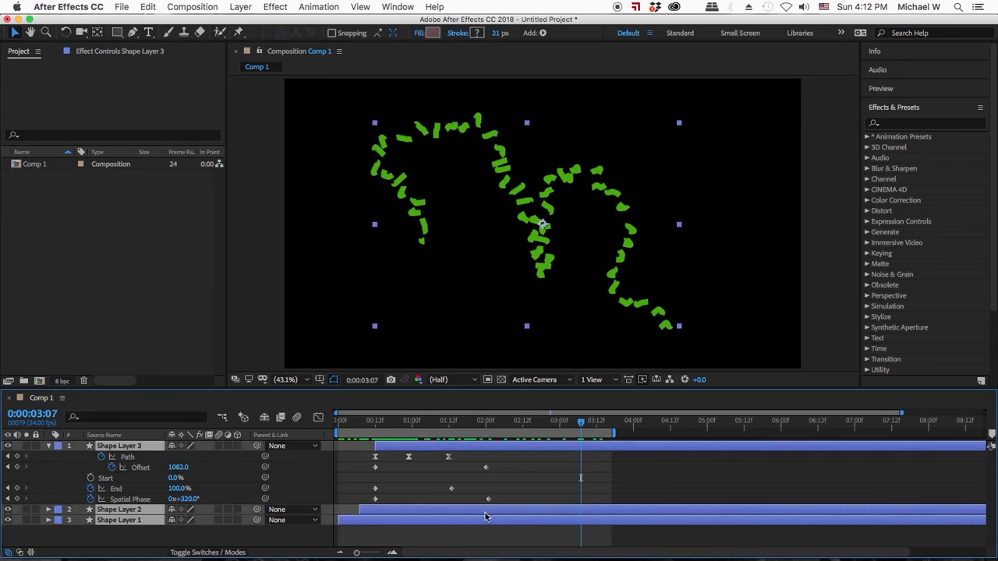
{"action": "key", "text": "Delete"}
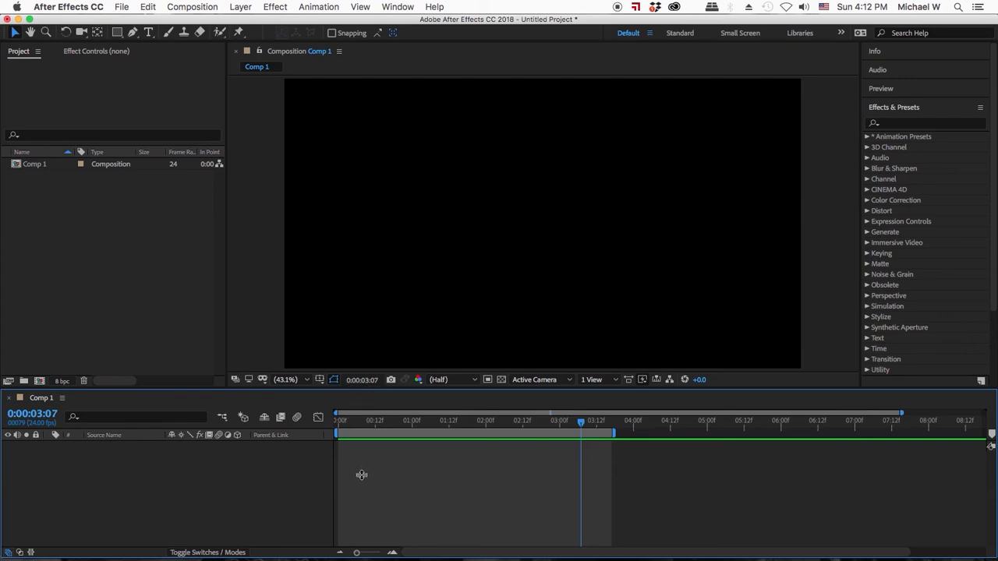
- Draw a green-outlined square in the upper-left area of the composition as a new shape layer
{"action": "left_click", "coordinate": [132, 33]}
{"action": "left_click", "coordinate": [118, 33]}
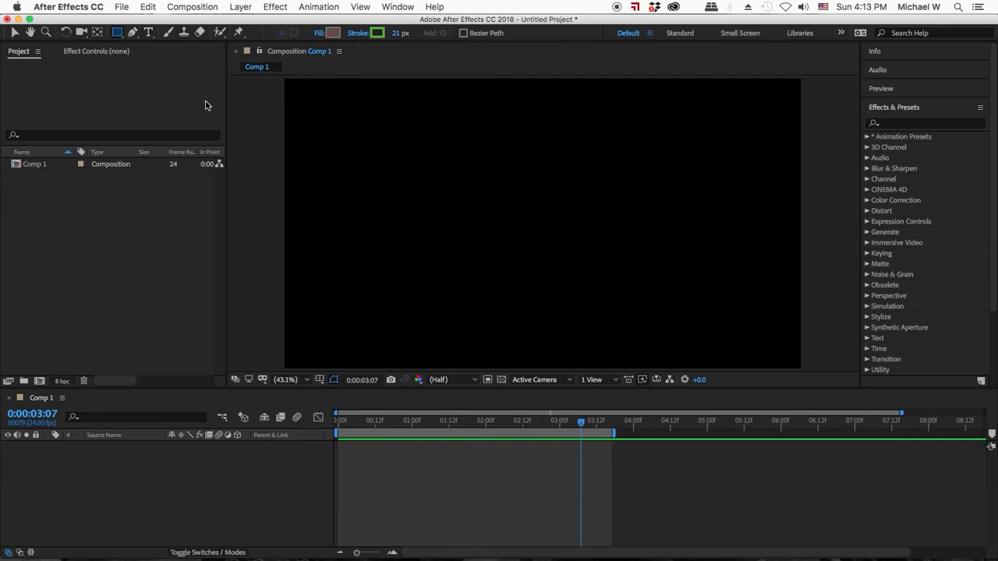
{"action": "mouse_move", "coordinate": [345, 104]}
{"action": "left_mouse_down"}
{"action": "mouse_move", "coordinate": [357, 130]}
{"action": "mouse_move", "coordinate": [450, 221]}
{"action": "left_mouse_up"}
{"action": "key", "text": "v"}
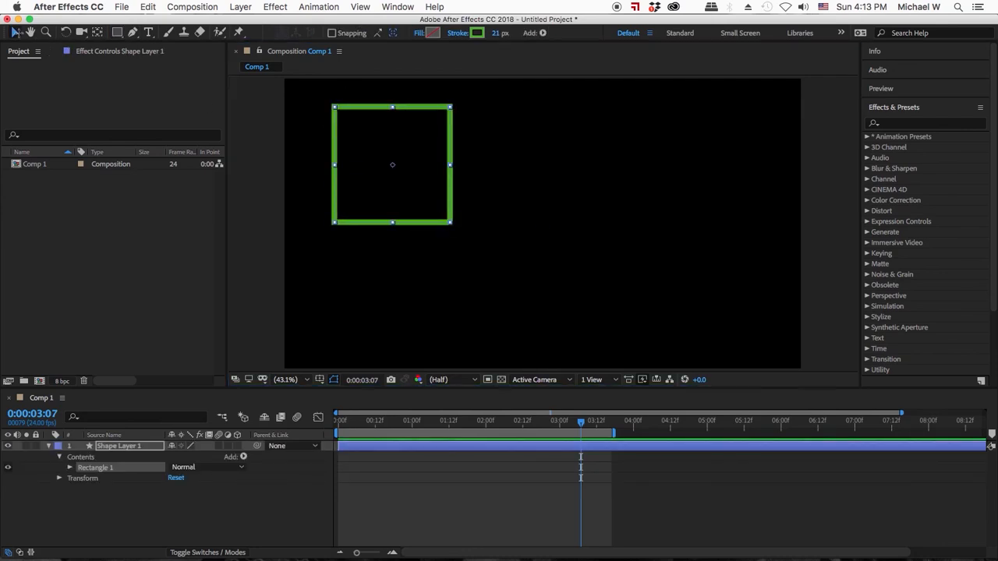
{"action": "left_click", "coordinate": [421, 483]}
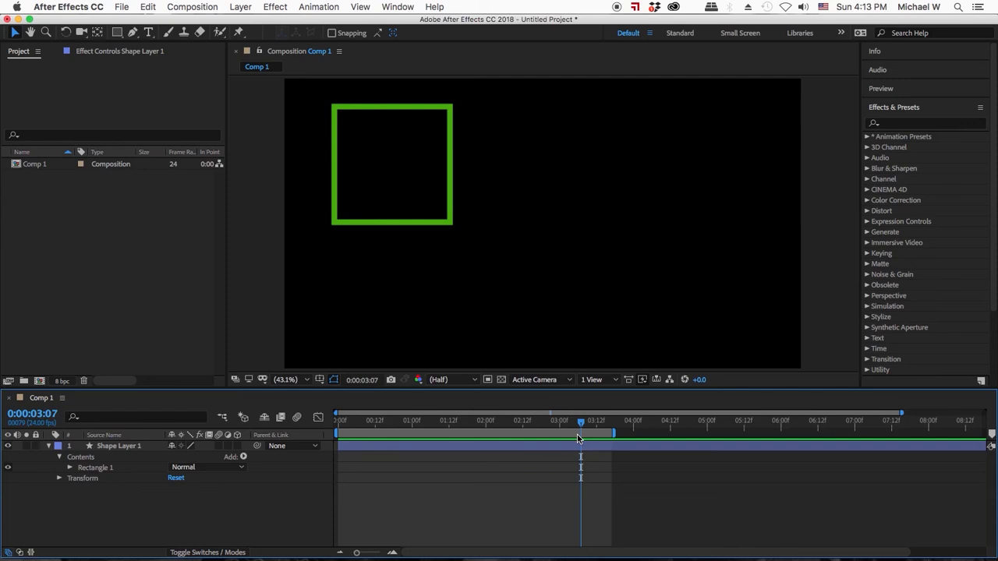
- Move the square's anchor point to the midpoint of its left edge, and delete the square's layer
{"action": "left_click", "coordinate": [423, 449]}
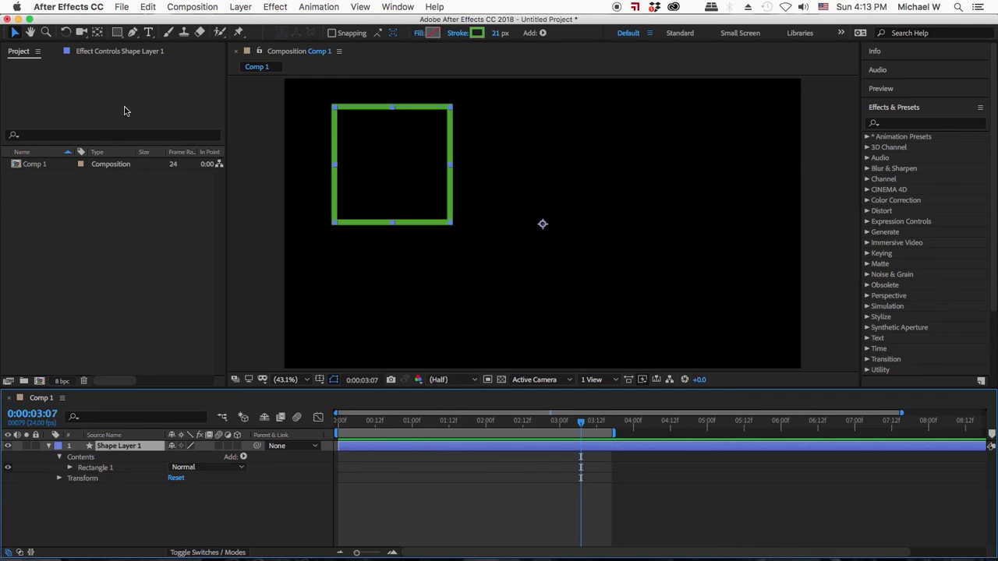
{"action": "key", "text": "y"}
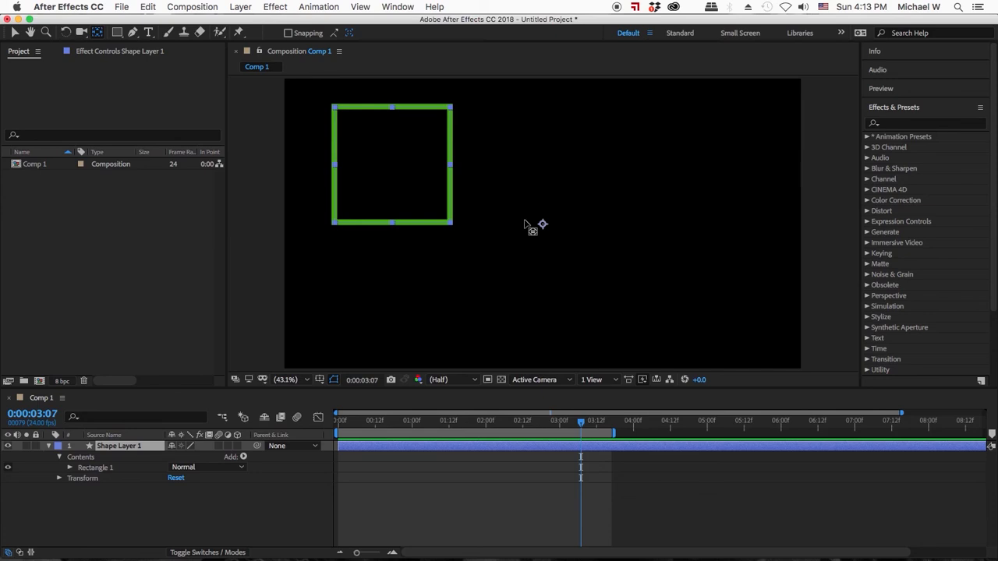
{"action": "left_click", "coordinate": [543, 225]}
{"action": "left_click_drag", "start_coordinate": [544, 224], "coordinate": [334, 165]}
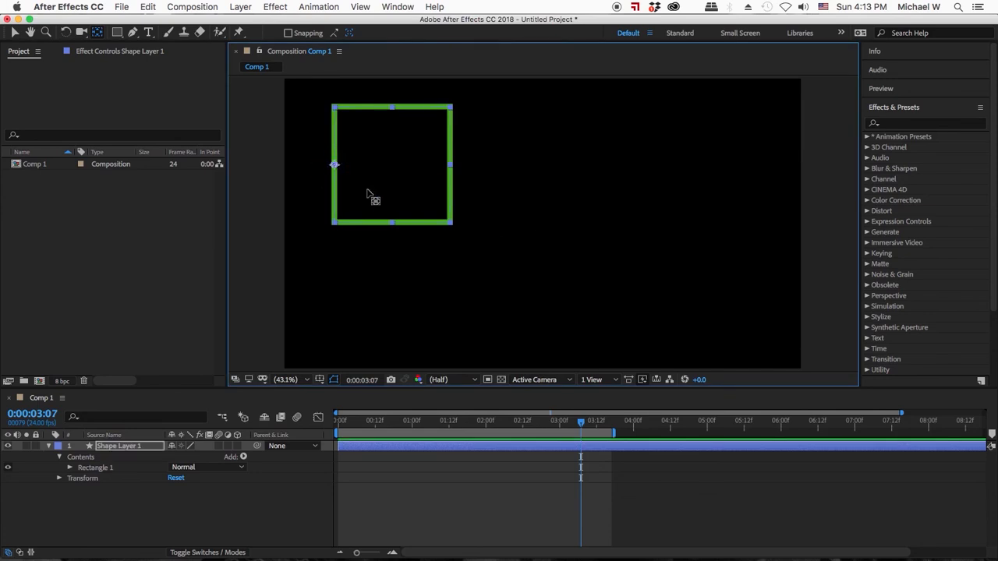
{"action": "left_click", "coordinate": [412, 448]}
{"action": "key", "text": "Delete"}
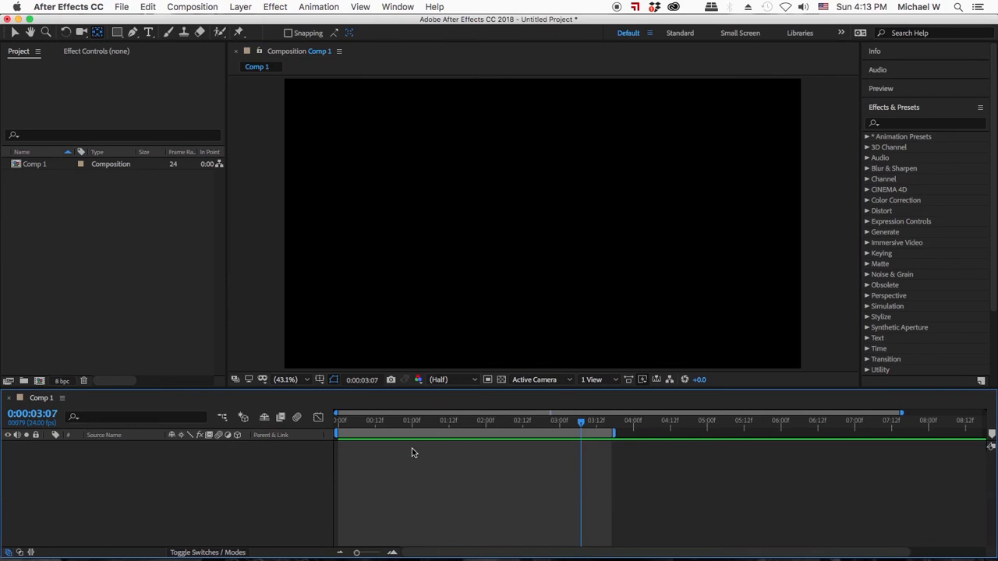
- Draw a circle near the centre of the composition with the Ellipse tool and set its stroke to None
{"action": "left_click_drag", "start_coordinate": [119, 33], "coordinate": [148, 55]}
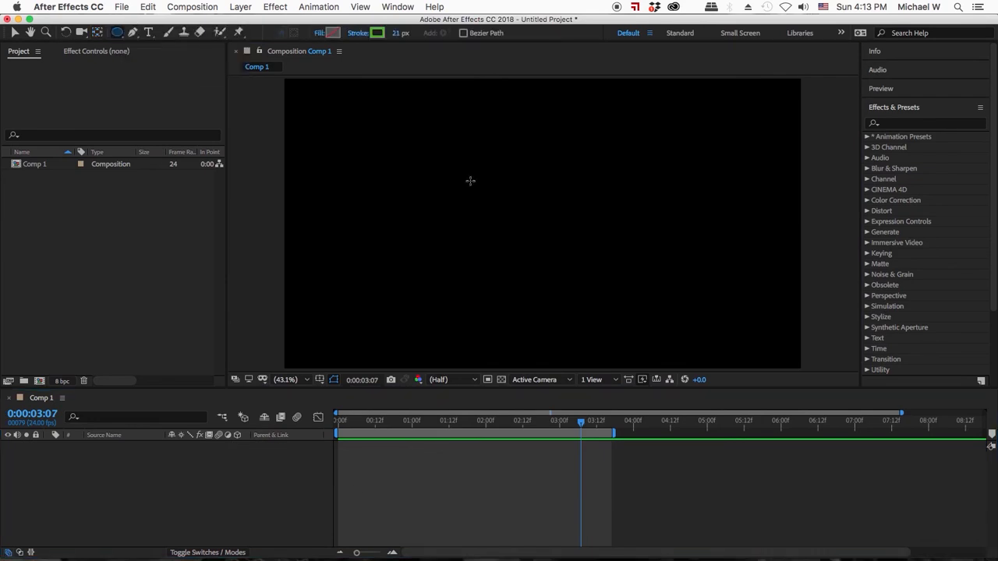
{"action": "left_click_drag", "start_coordinate": [466, 181], "coordinate": [583, 301]}
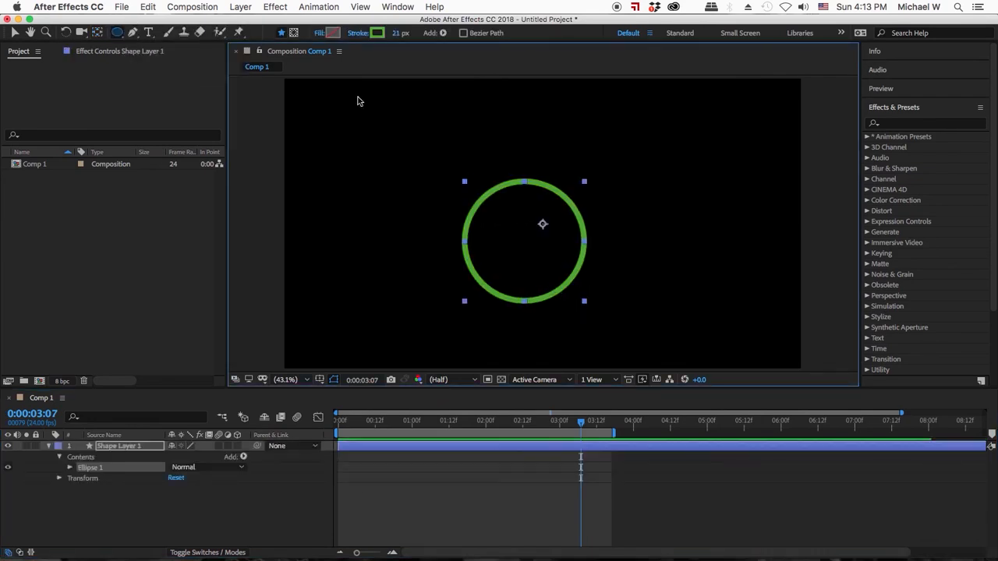
{"action": "left_click", "coordinate": [356, 34]}
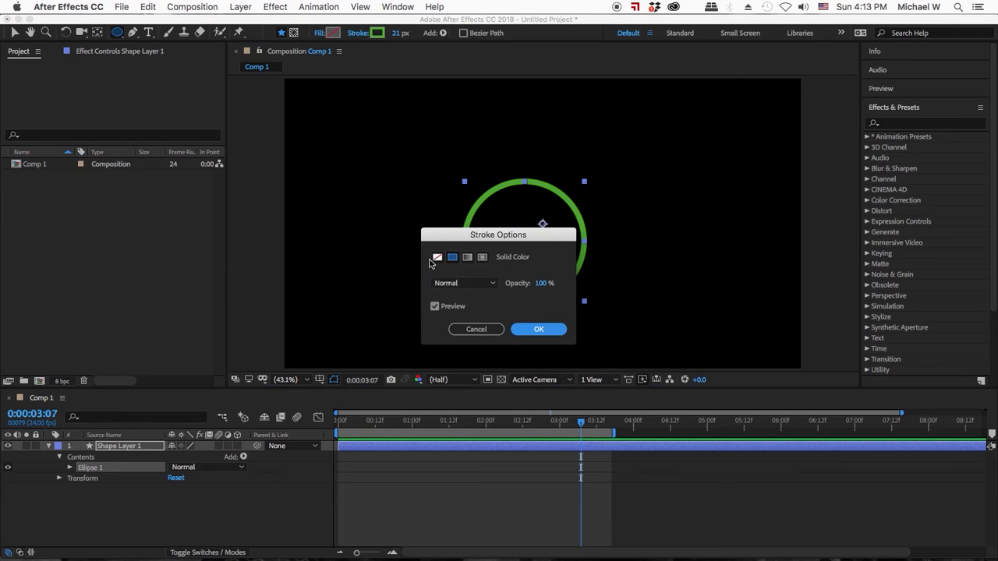
{"action": "left_click", "coordinate": [436, 258]}
{"action": "left_click", "coordinate": [533, 329]}
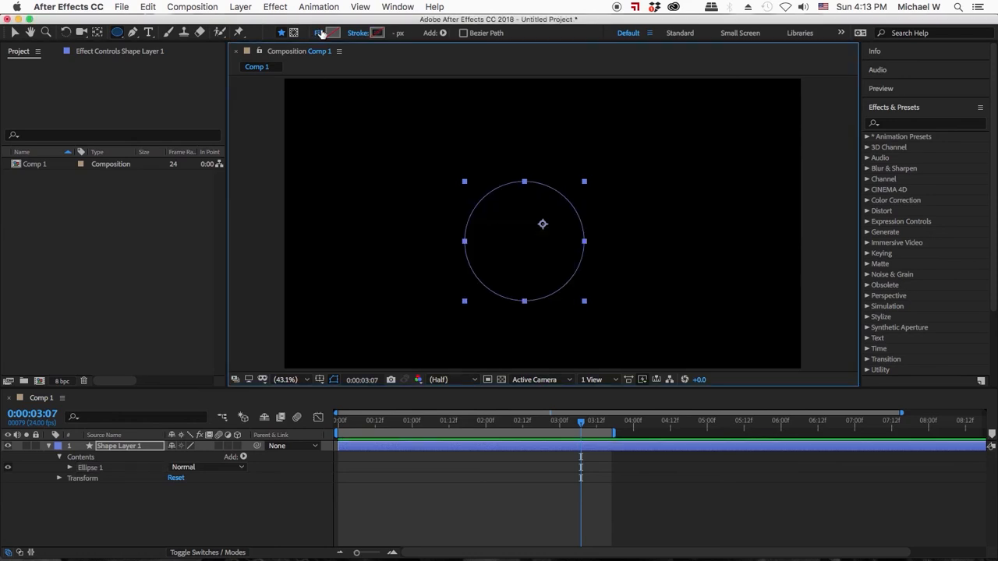
- Give the circle a solid fill in pink FF0067
{"action": "left_click", "coordinate": [319, 35]}
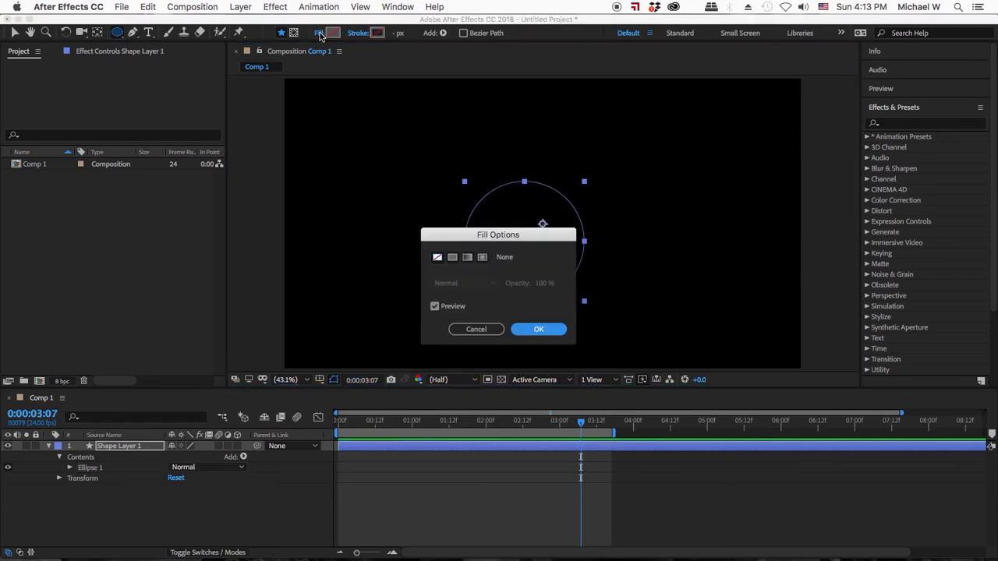
{"action": "left_click", "coordinate": [452, 259]}
{"action": "left_click", "coordinate": [538, 329]}
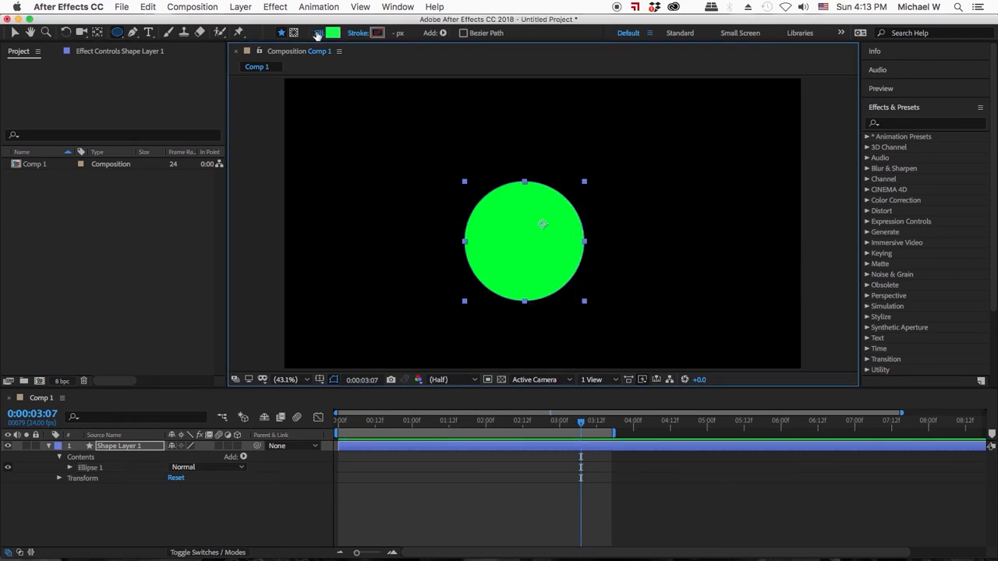
{"action": "left_click", "coordinate": [333, 33]}
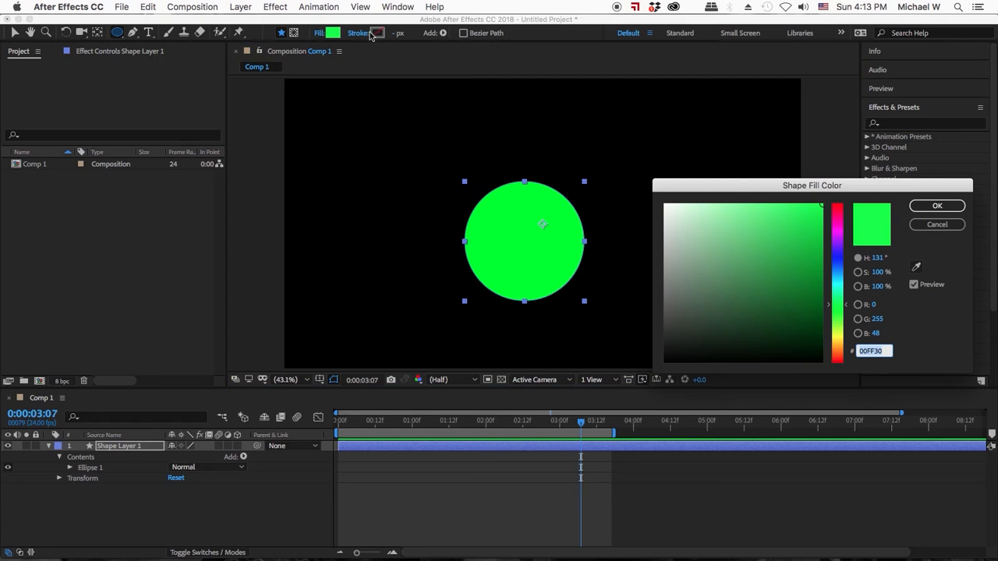
{"action": "left_click_drag", "start_coordinate": [851, 290], "coordinate": [843, 212]}
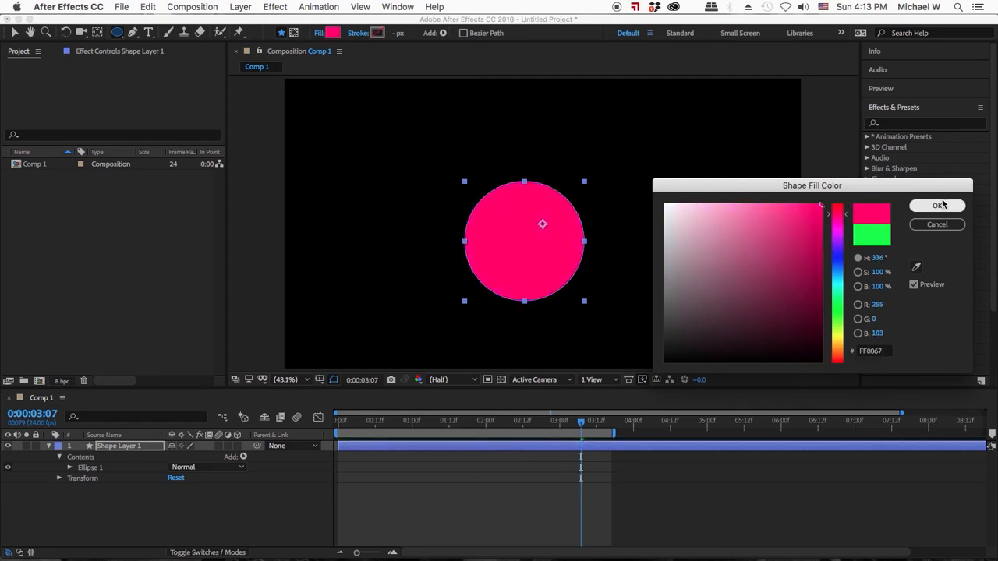
{"action": "left_click", "coordinate": [939, 205]}
{"action": "left_click", "coordinate": [478, 521]}
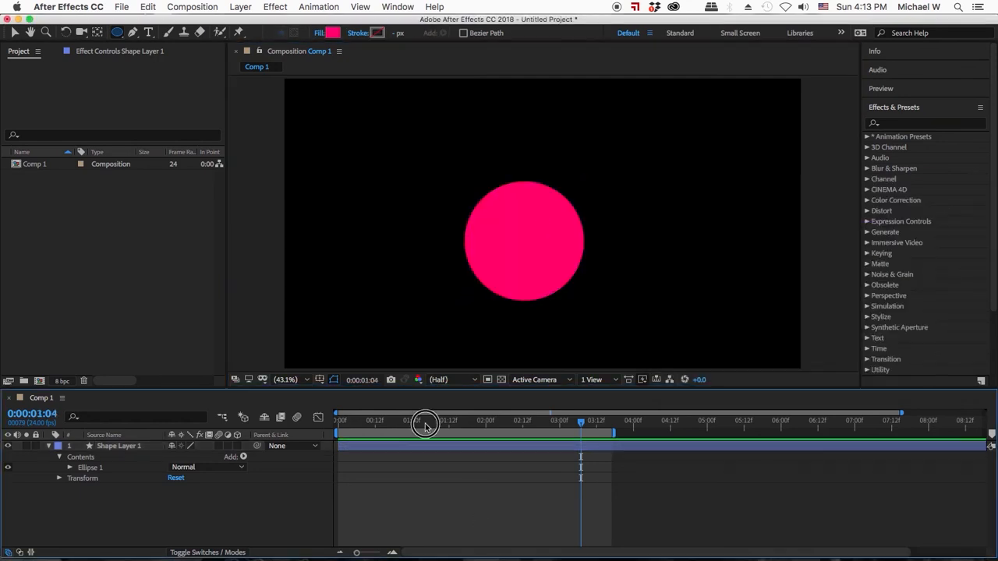
- Return to frame 0 and place a horizontal ruler guide below the circle, near the lower edge of the composition
{"action": "key", "text": "Home"}
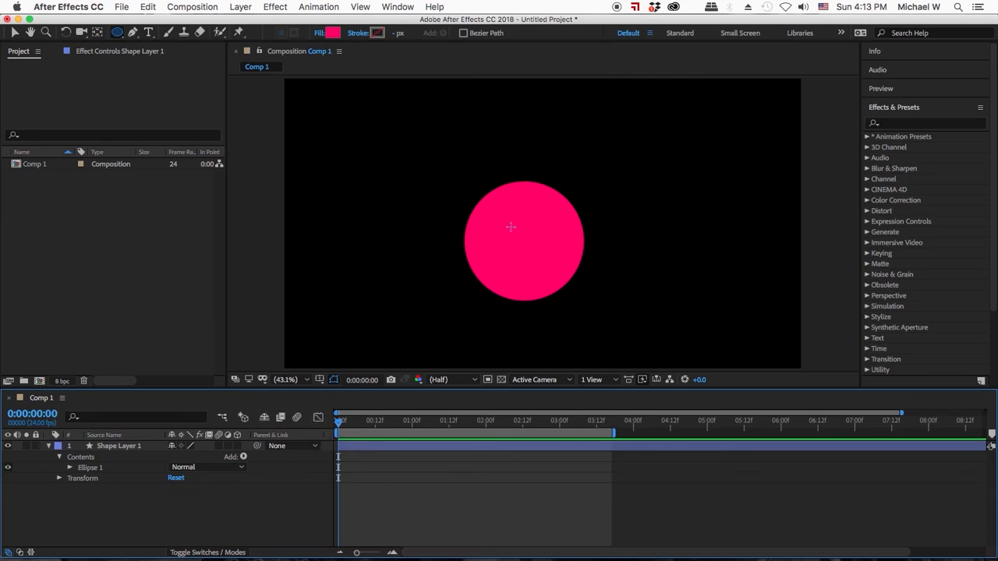
{"action": "key", "text": "super+r"}
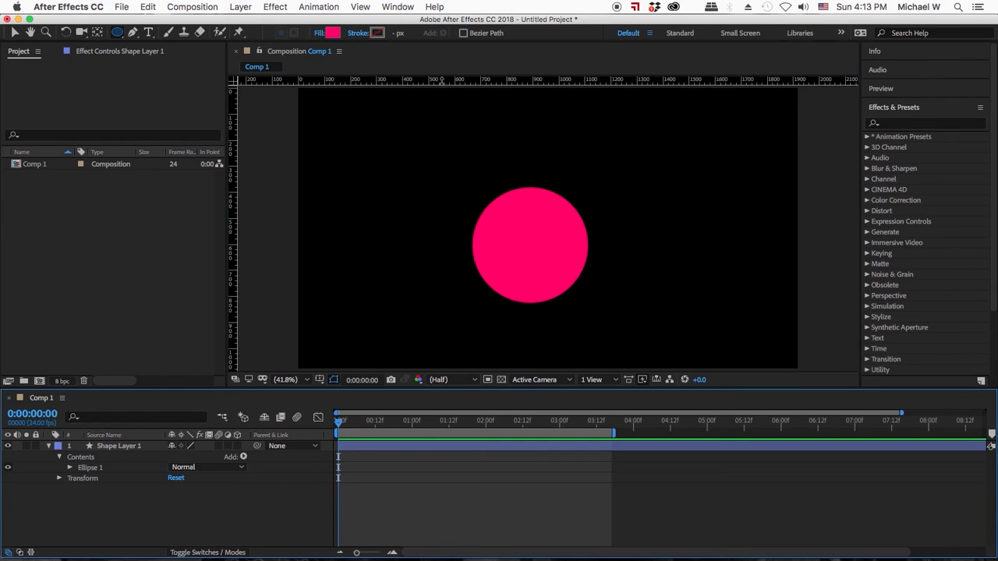
{"action": "left_click_drag", "start_coordinate": [442, 81], "coordinate": [421, 341]}
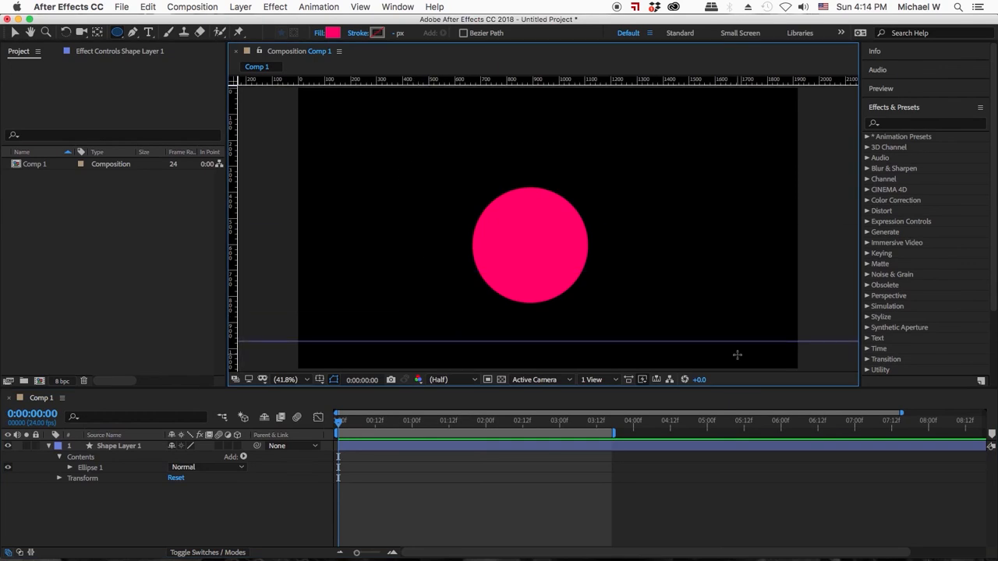
{"action": "key", "text": "super+r"}
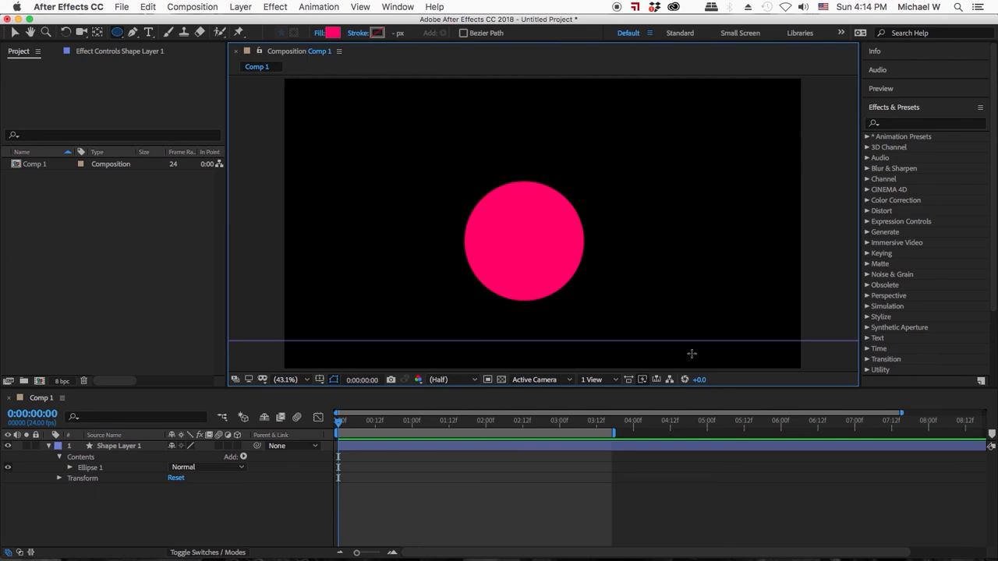
- Extend the end of the work area to about 4.75 seconds, switching the guides off and back on
{"action": "key", "text": "super+semicolon"}
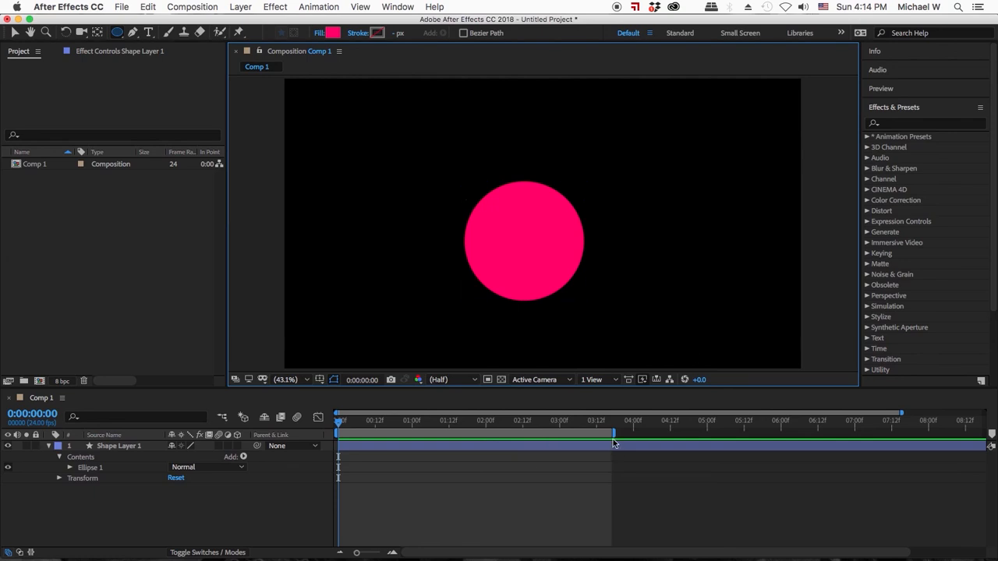
{"action": "left_click_drag", "start_coordinate": [613, 434], "coordinate": [693, 434]}
{"action": "left_click", "coordinate": [529, 447]}
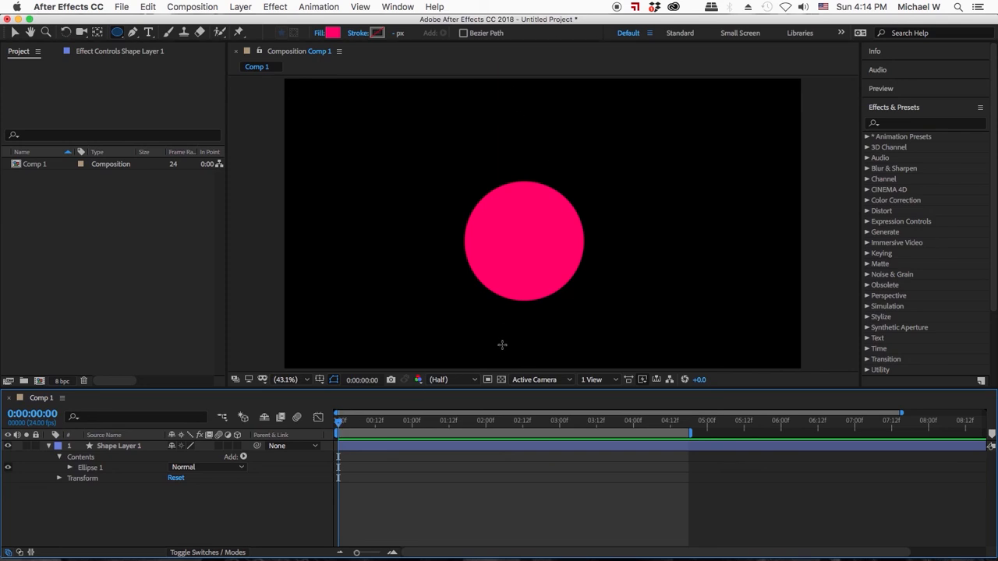
{"action": "key", "text": "super+semicolon"}
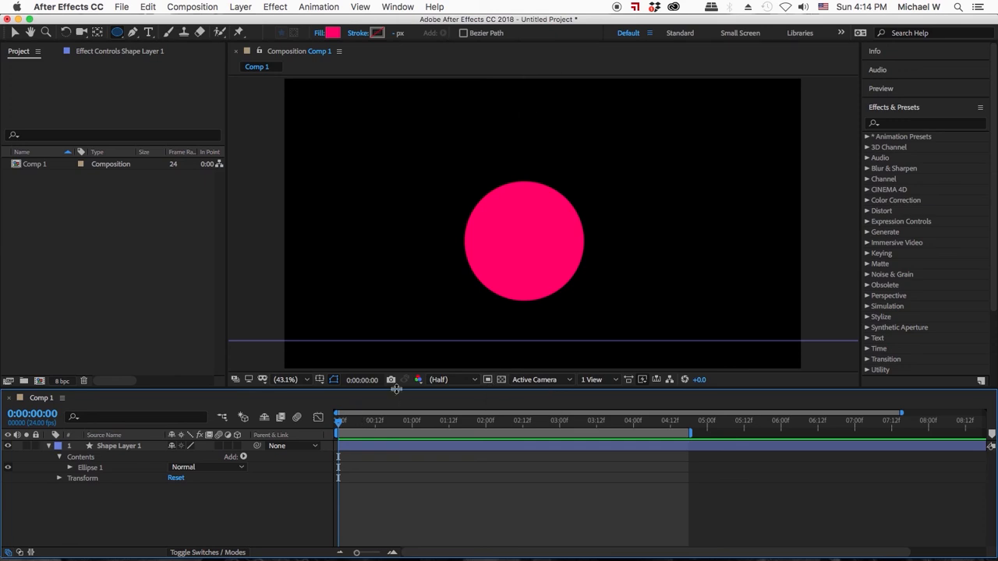
- Move the circle's anchor point to the bottom centre of the circle with the Pan Behind tool
{"action": "left_click_drag", "start_coordinate": [397, 394], "coordinate": [402, 433]}
{"action": "left_click", "coordinate": [287, 407]}
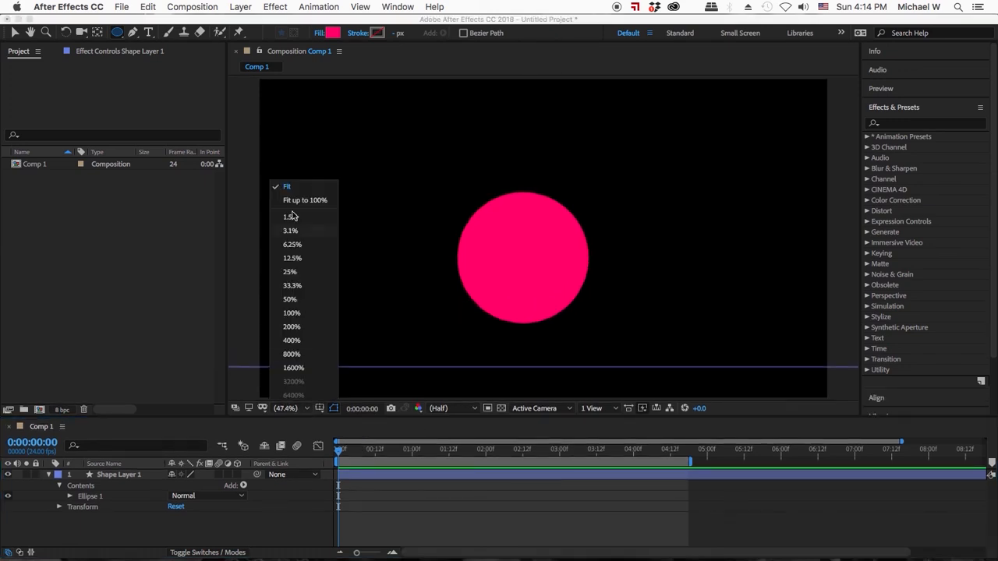
{"action": "left_click", "coordinate": [291, 300]}
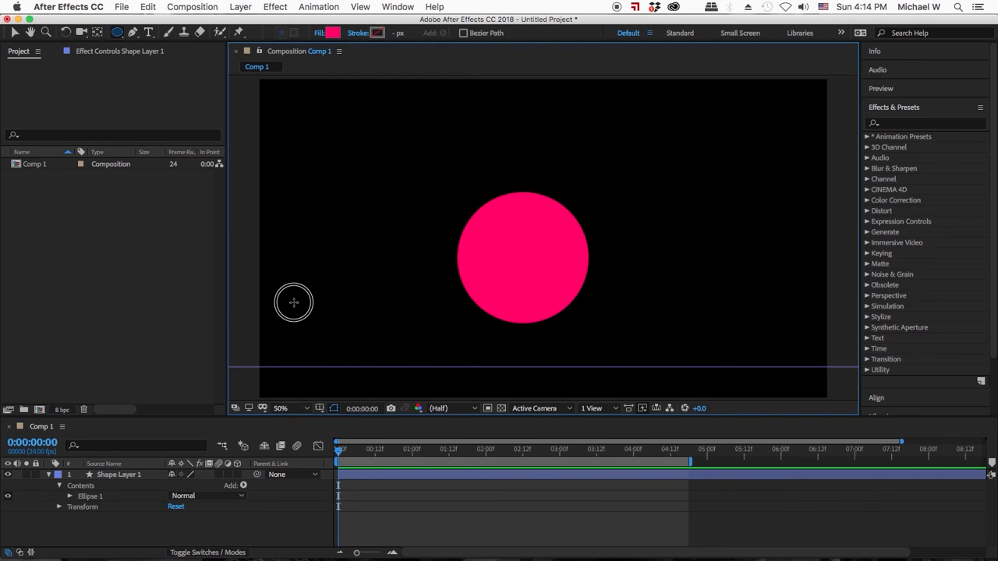
{"action": "scroll", "coordinate": [346, 266], "scroll_direction": "down", "scroll_amount": 4}
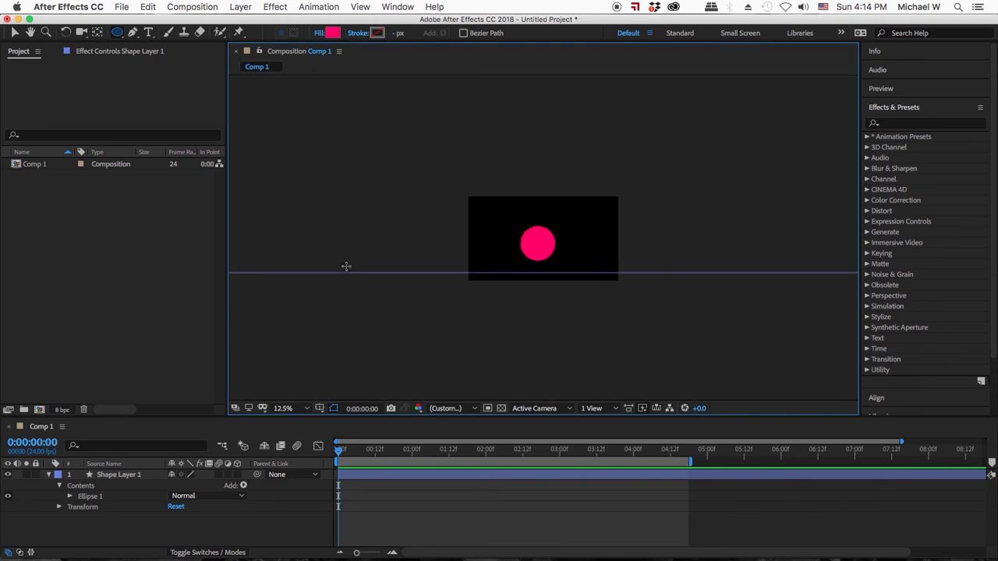
{"action": "scroll", "coordinate": [346, 266], "scroll_direction": "up", "scroll_amount": 2}
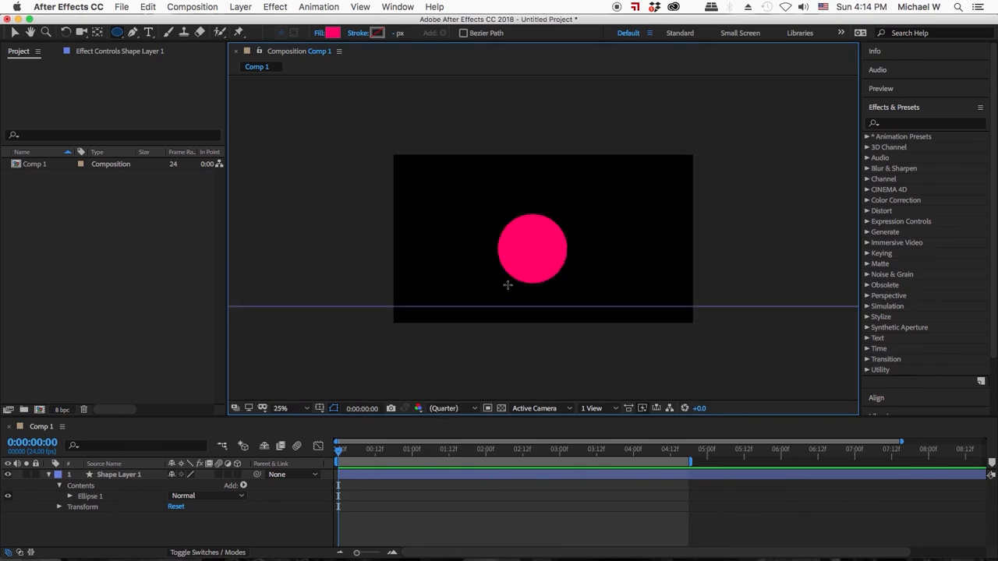
{"action": "left_click", "coordinate": [14, 32]}
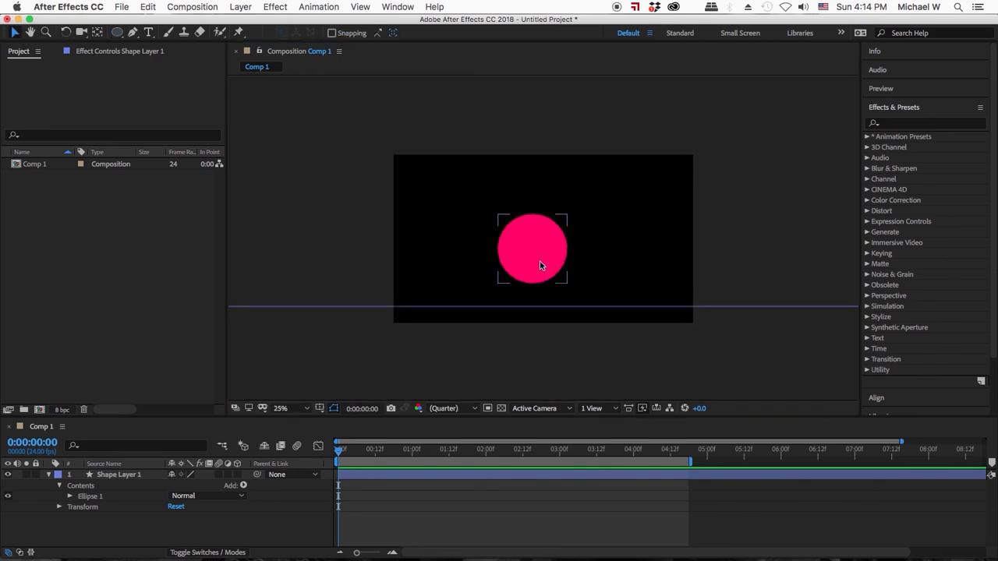
{"action": "left_click", "coordinate": [540, 262]}
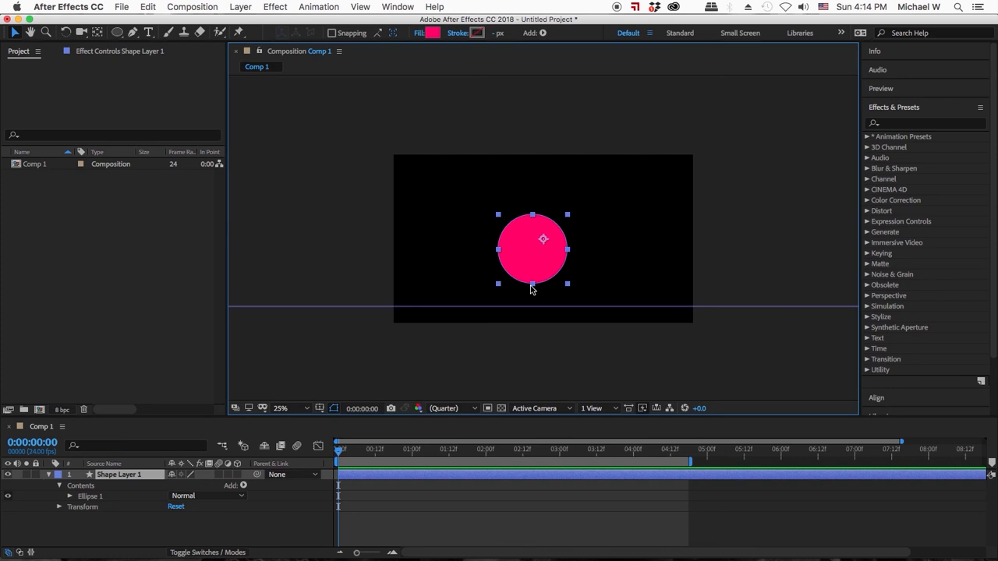
{"action": "left_click", "coordinate": [97, 32]}
{"action": "left_click", "coordinate": [544, 242]}
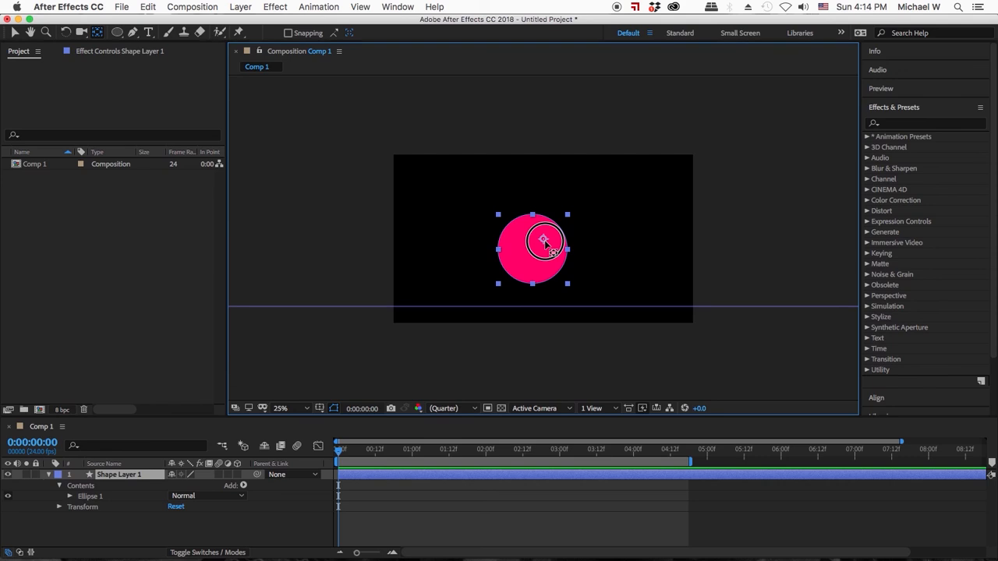
{"action": "left_click", "coordinate": [100, 33]}
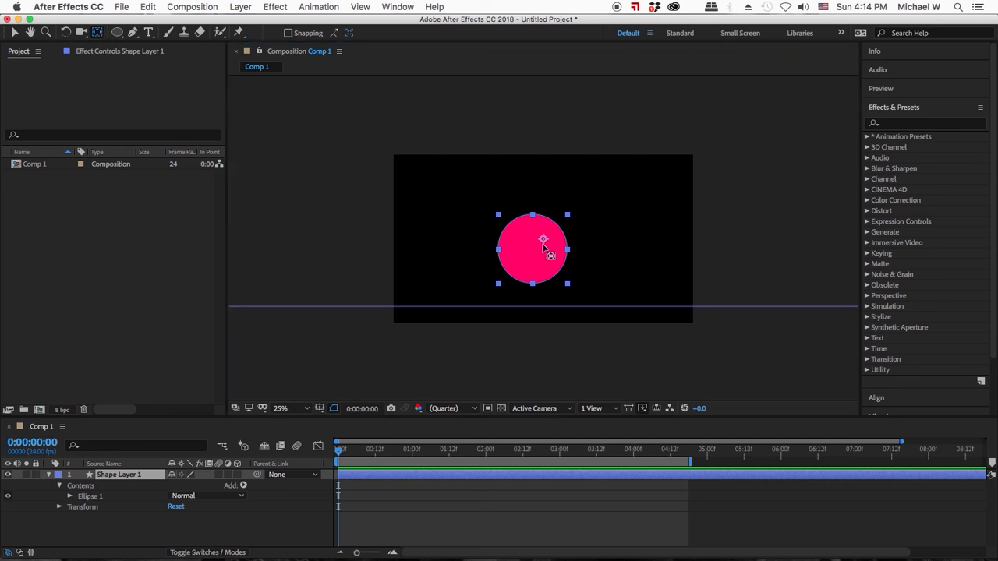
{"action": "left_click_drag", "start_coordinate": [543, 240], "coordinate": [532, 285]}
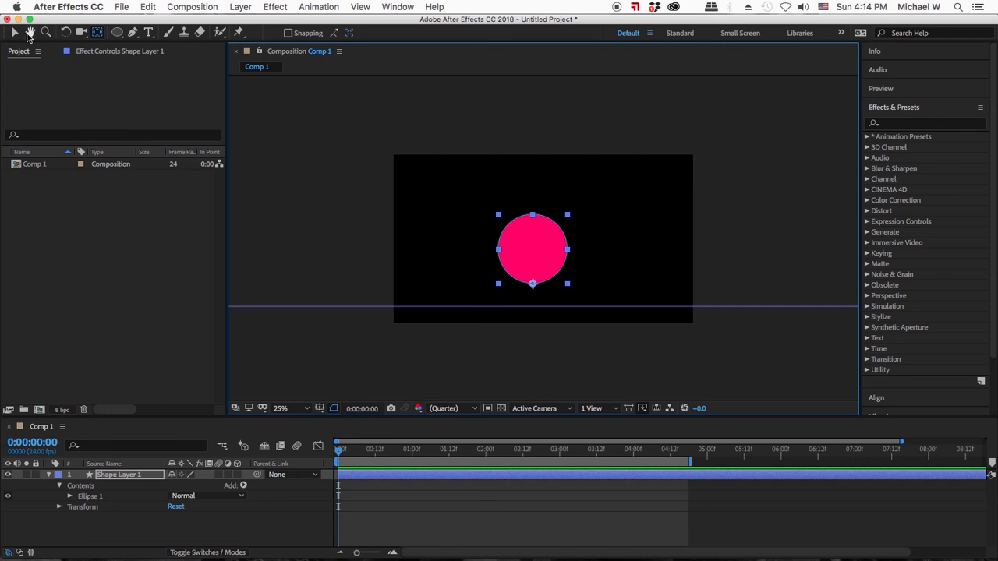
- Switch to the Selection tool and look through the Transform properties of the circle's layer
{"action": "key", "text": "v"}
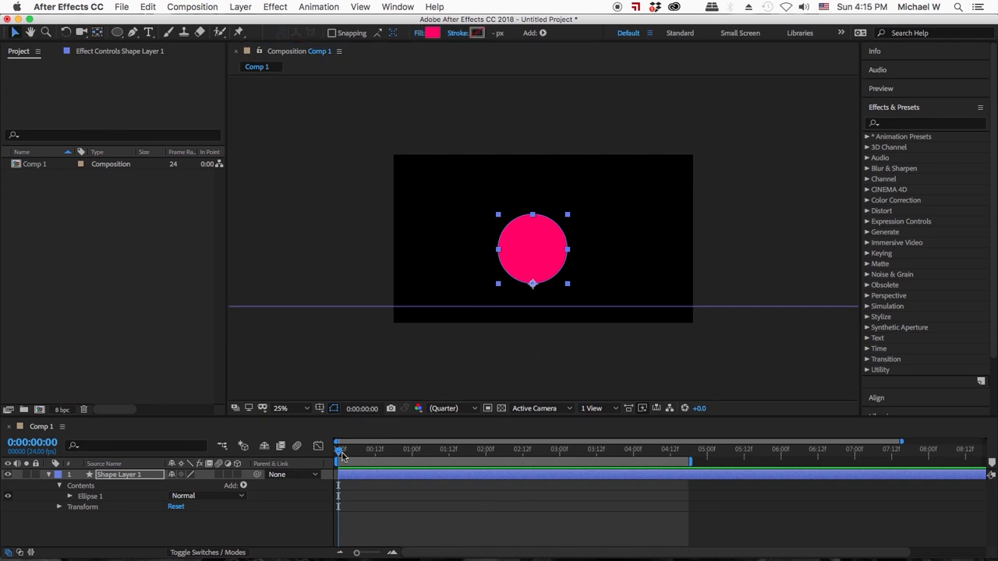
{"action": "left_click_drag", "start_coordinate": [380, 452], "coordinate": [341, 454]}
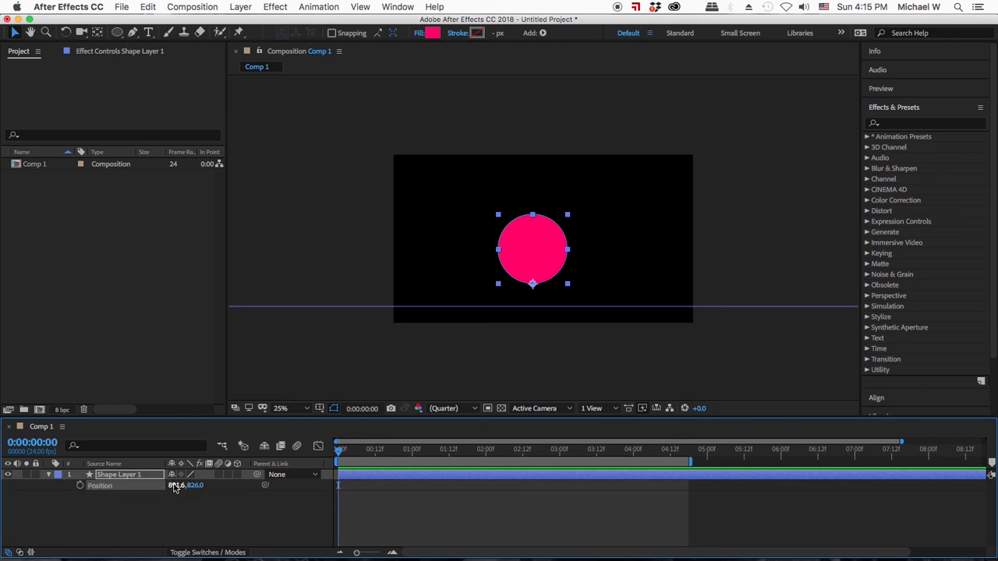
{"action": "left_click", "coordinate": [49, 474]}
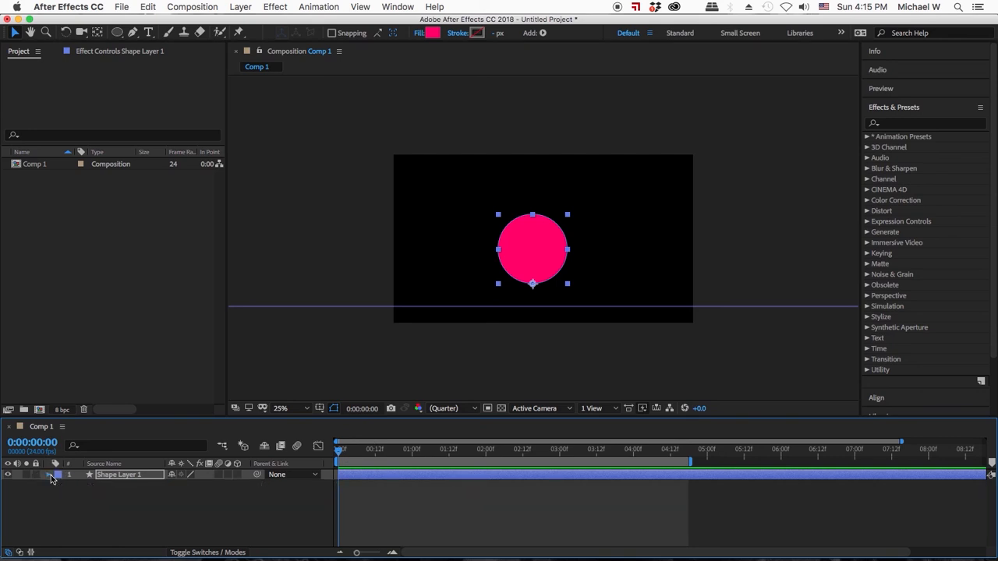
{"action": "left_click", "coordinate": [50, 476]}
{"action": "scroll", "coordinate": [69, 477], "scroll_direction": "down", "scroll_amount": 1}
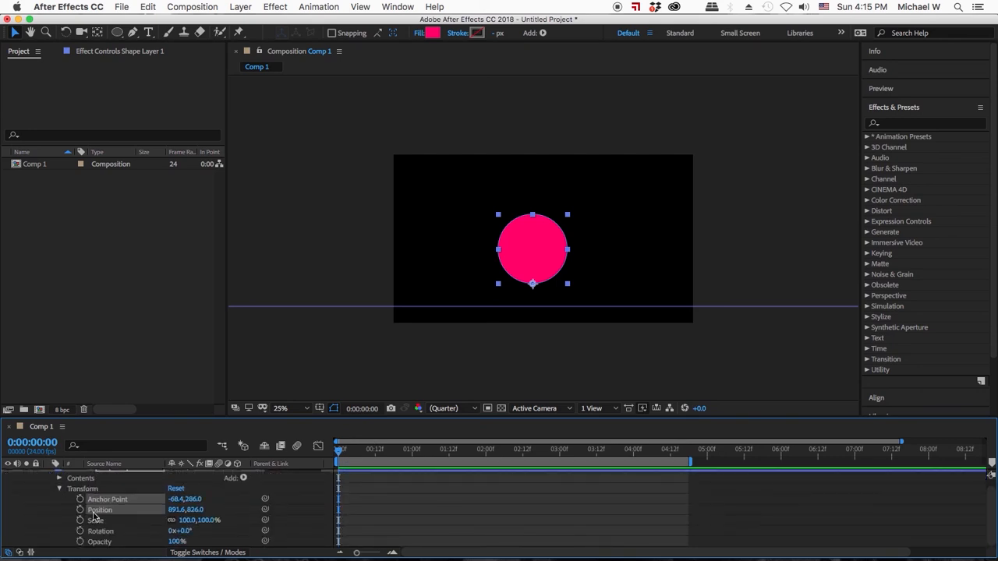
{"action": "scroll", "coordinate": [60, 490], "scroll_direction": "up", "scroll_amount": 1}
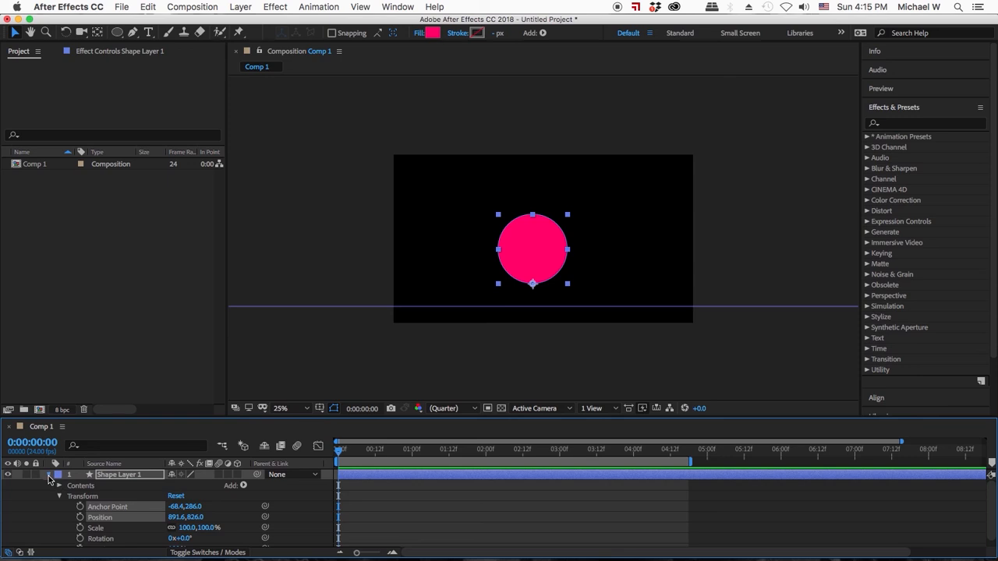
- Collapse the layer and isolate its Position property, trying the isolated Scale and Opacity views on the way
{"action": "left_click", "coordinate": [49, 475]}
{"action": "key", "text": "p"}
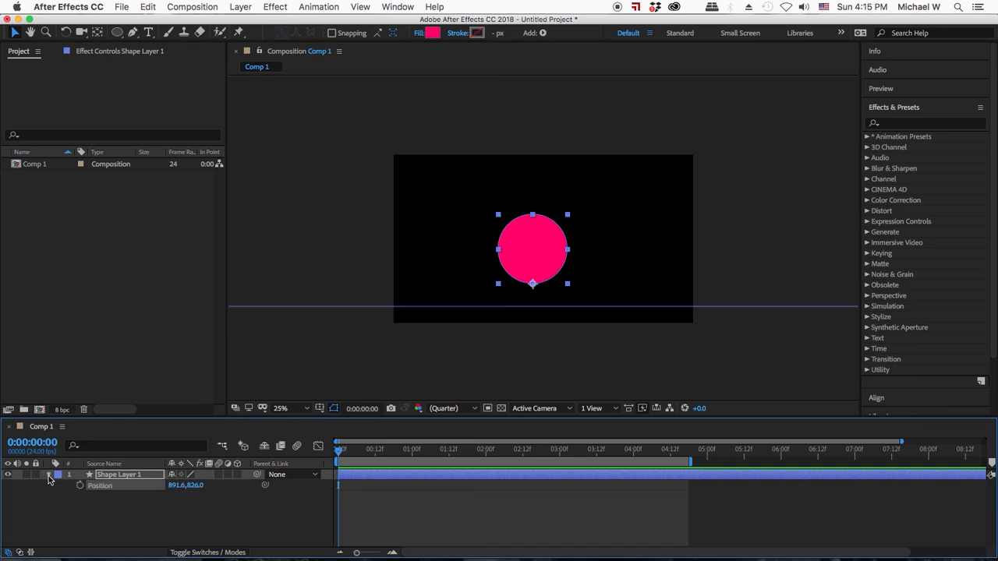
{"action": "key", "text": "s"}
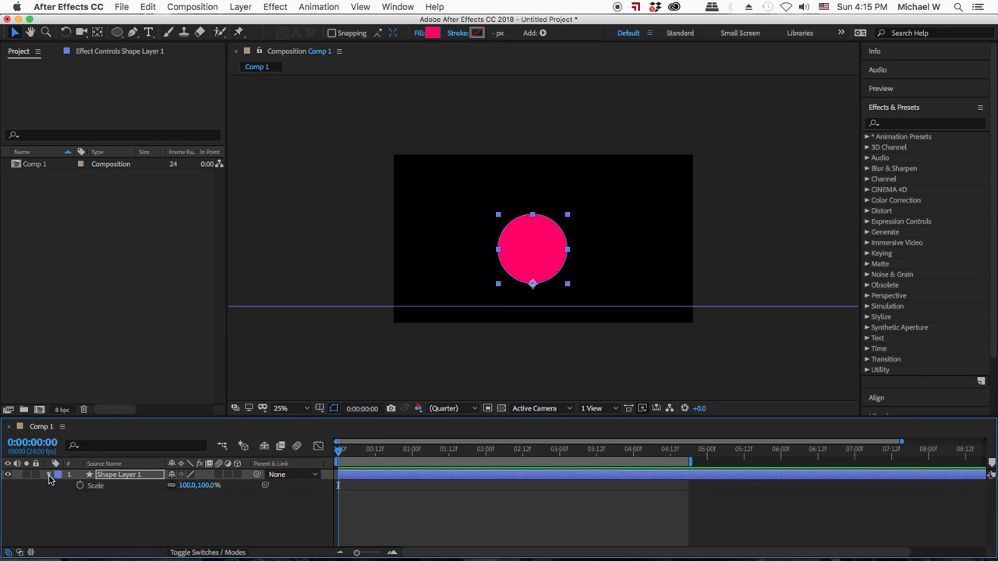
{"action": "key", "text": "t"}
{"action": "key", "text": "p"}
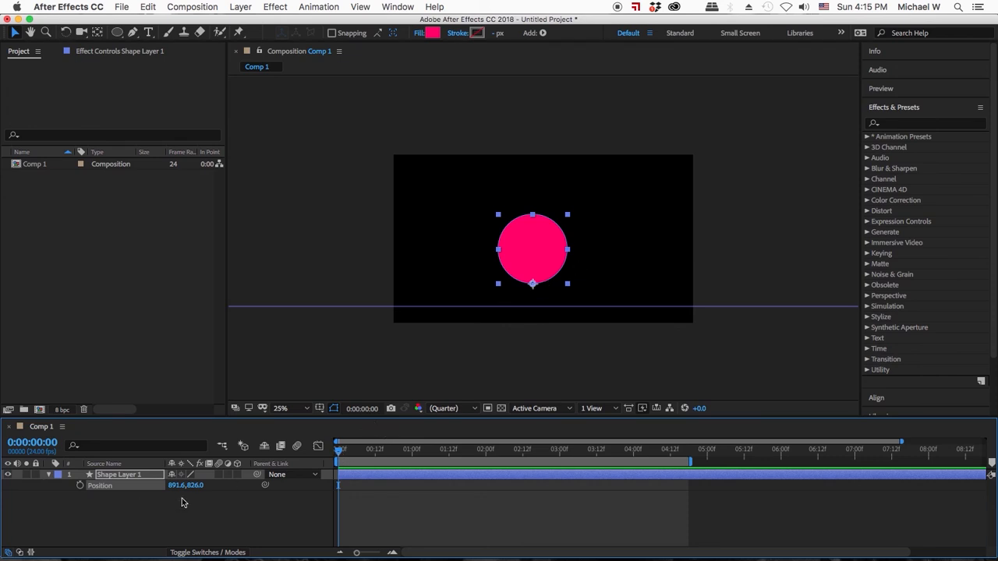
- Raise the circle above the composition to a Y position of -51 and set a Position keyframe at frame 0
{"action": "left_click_drag", "start_coordinate": [191, 485], "coordinate": [42, 484]}
{"action": "left_click_drag", "start_coordinate": [196, 487], "coordinate": [124, 475]}
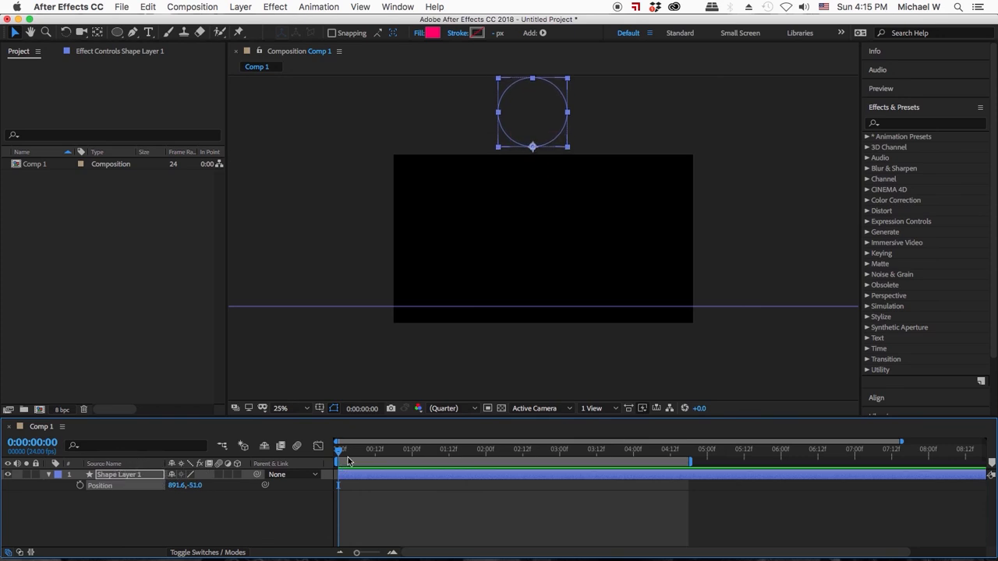
{"action": "left_click", "coordinate": [80, 485]}
- At 2 seconds, lower the circle onto the guide line and set its Y position to 970
{"action": "left_click_drag", "start_coordinate": [338, 453], "coordinate": [485, 465]}
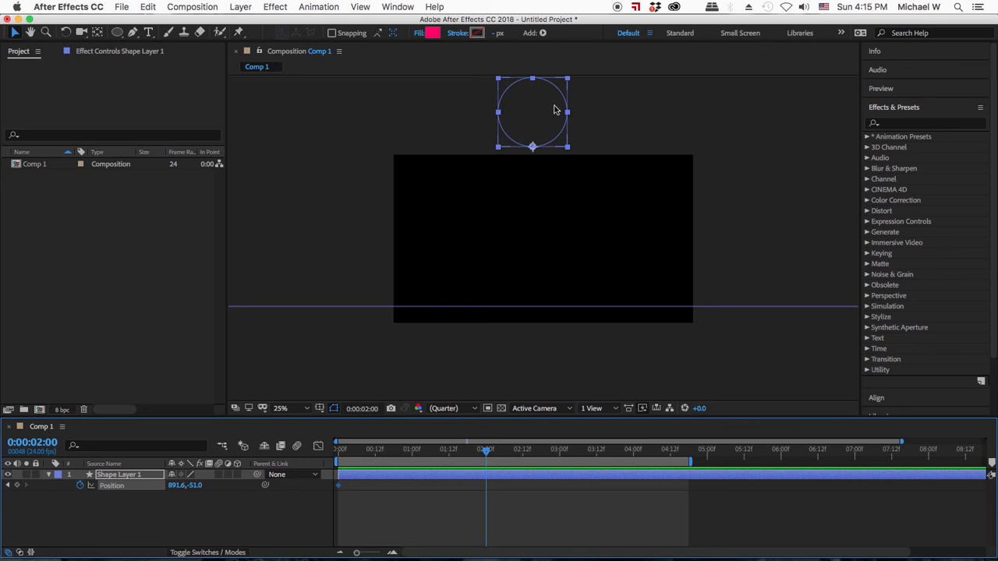
{"action": "left_click_drag", "start_coordinate": [555, 109], "coordinate": [557, 265]}
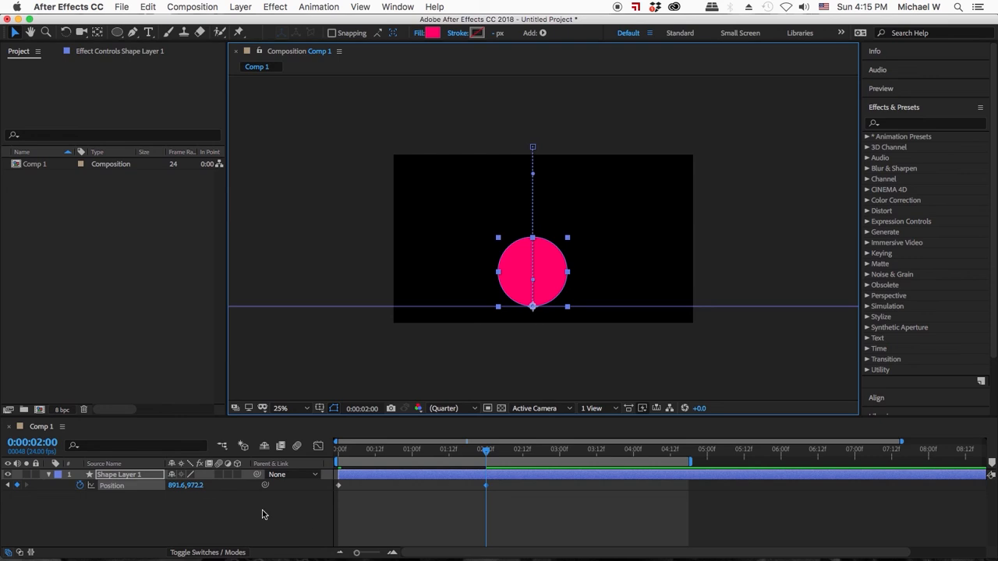
{"action": "left_click", "coordinate": [195, 485]}
{"action": "type", "text": "970"}
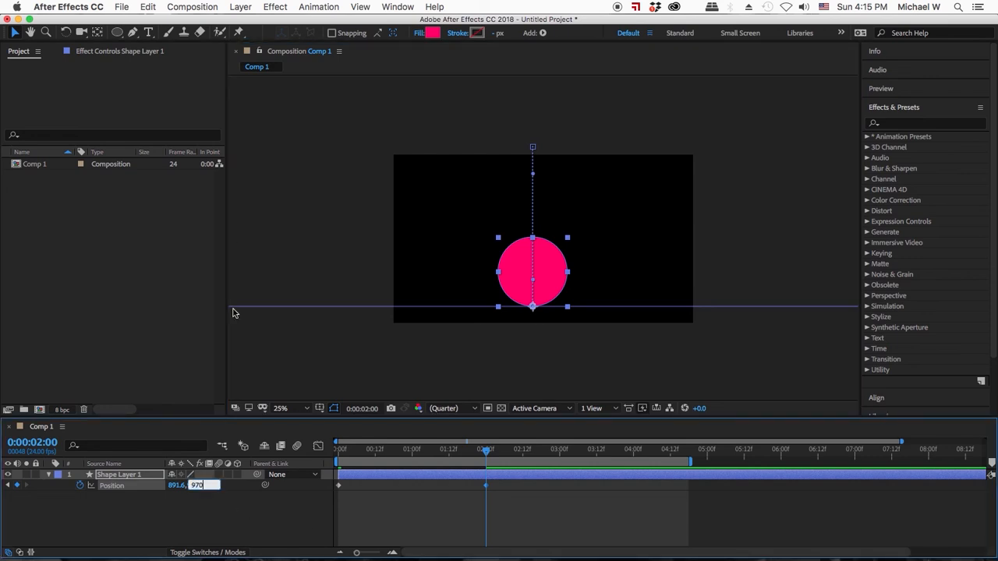
{"action": "key", "text": "Return"}
- Select both Position keyframes and apply Easy Ease to them
{"action": "left_click", "coordinate": [470, 511]}
{"action": "left_click_drag", "start_coordinate": [486, 451], "coordinate": [339, 497]}
{"action": "right_click", "coordinate": [340, 491]}
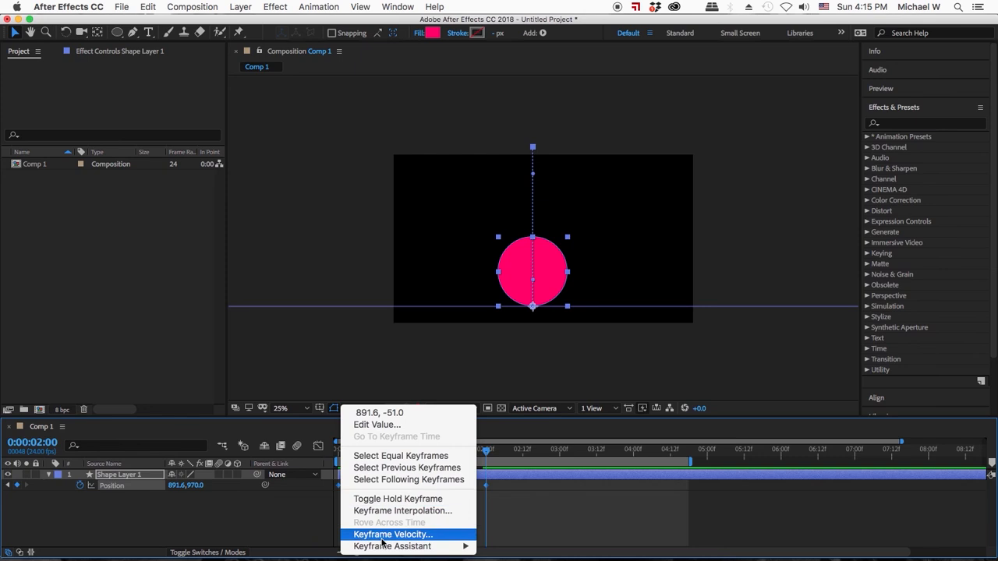
{"action": "left_click", "coordinate": [308, 509]}
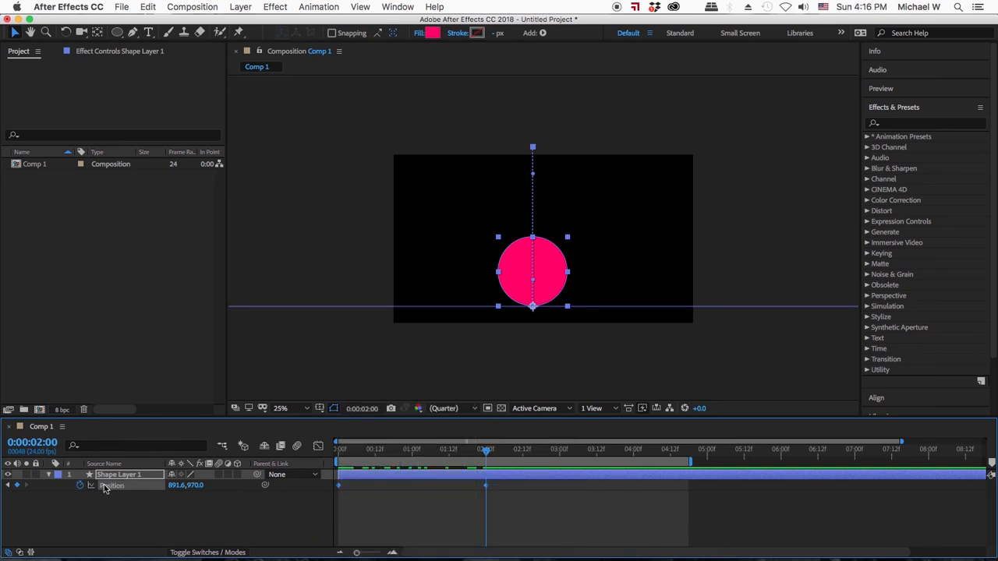
{"action": "right_click", "coordinate": [339, 490]}
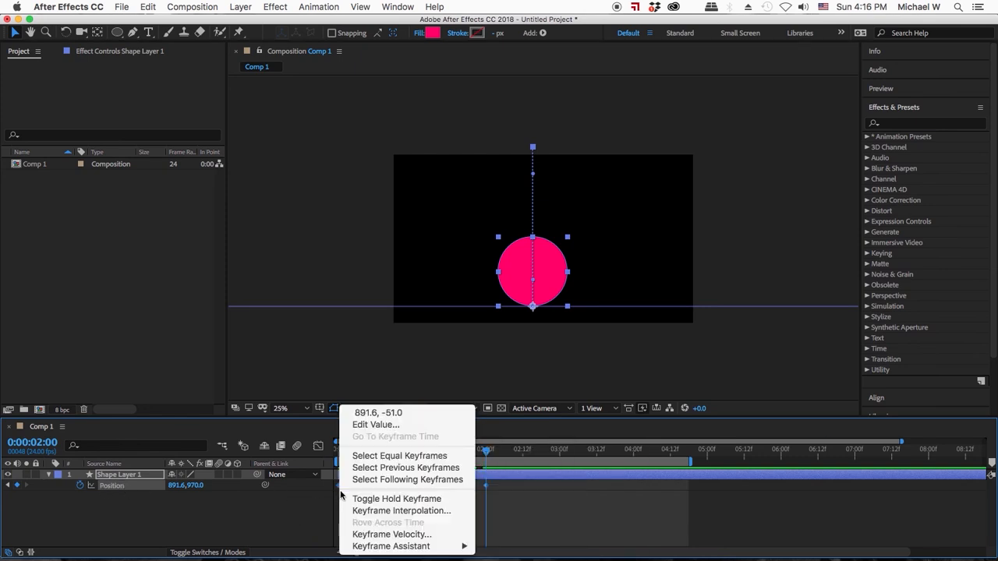
{"action": "mouse_move", "coordinate": [355, 548]}
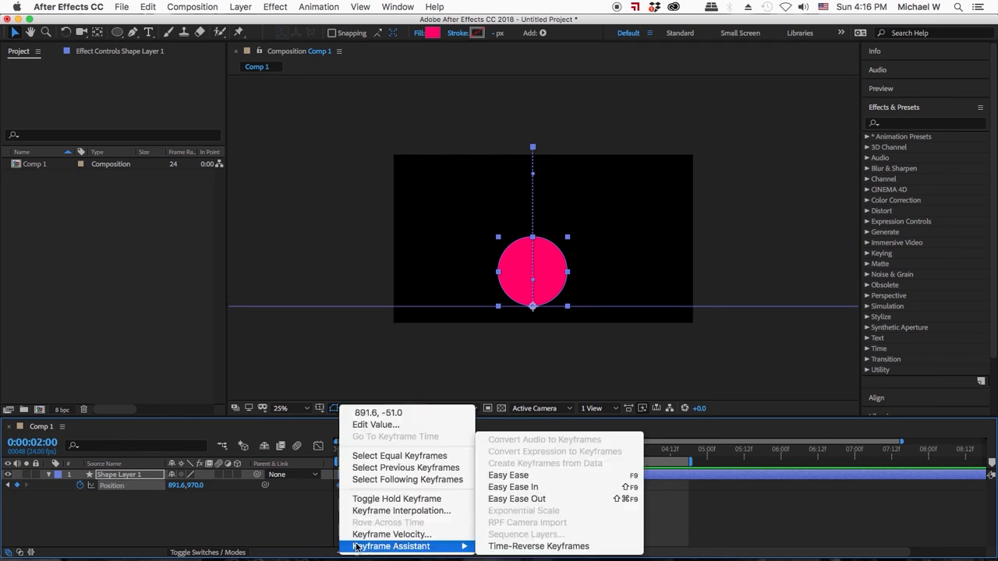
{"action": "left_click", "coordinate": [509, 481]}
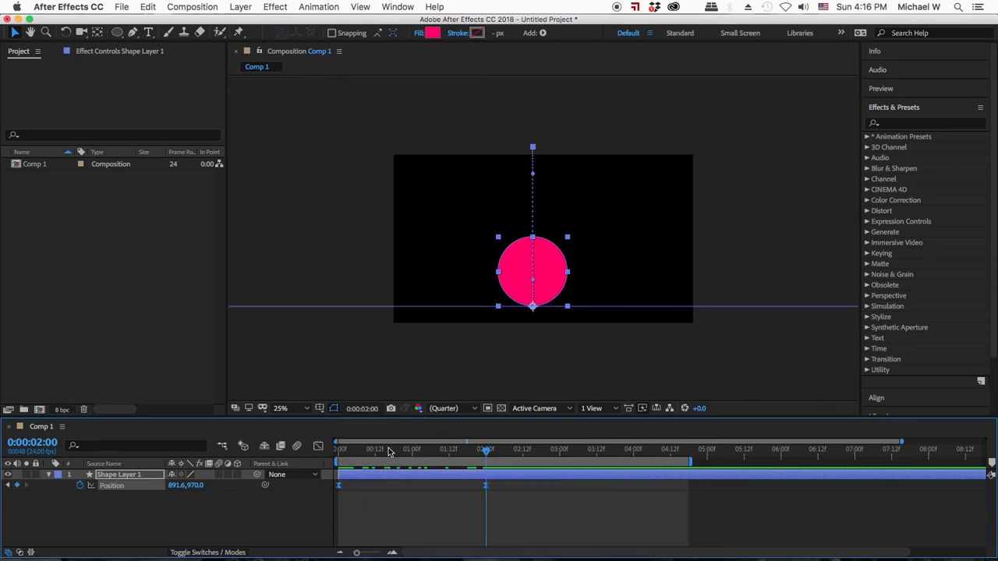
- In the Graph Editor, reshape the Position speed curve so the fall accelerates gradually and stops sharply at the end, and scrub through it
{"action": "left_click", "coordinate": [318, 446]}
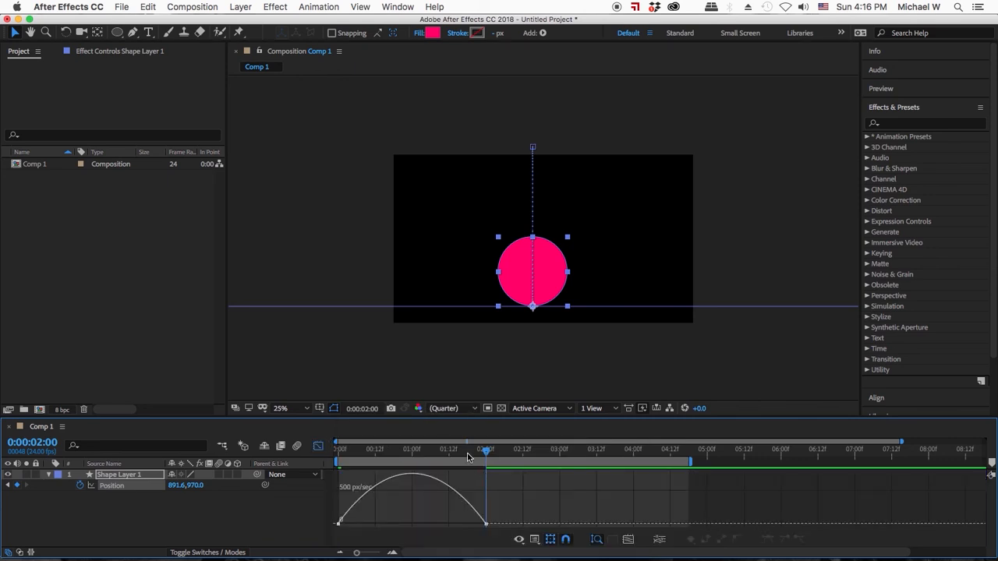
{"action": "mouse_move", "coordinate": [470, 452]}
{"action": "left_mouse_down"}
{"action": "mouse_move", "coordinate": [337, 448]}
{"action": "mouse_move", "coordinate": [483, 448]}
{"action": "left_mouse_up"}
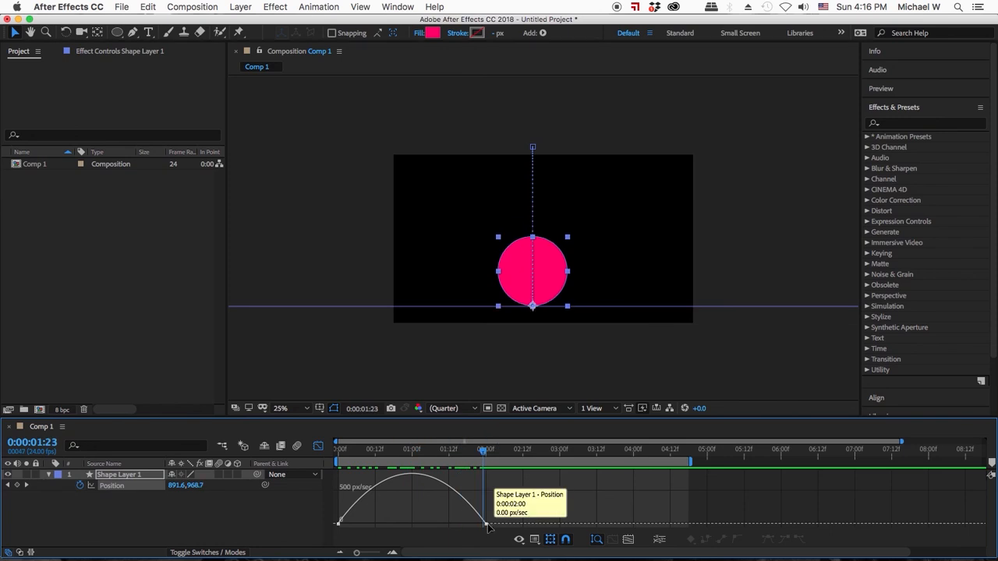
{"action": "left_click", "coordinate": [487, 526]}
{"action": "left_click_drag", "start_coordinate": [463, 528], "coordinate": [479, 526]}
{"action": "left_click", "coordinate": [363, 528]}
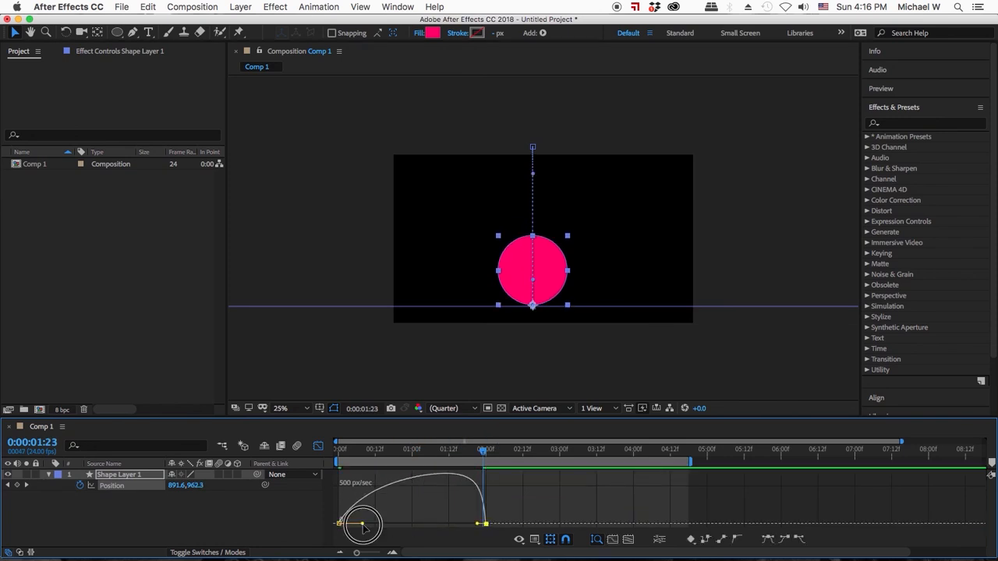
{"action": "left_click_drag", "start_coordinate": [363, 528], "coordinate": [372, 527]}
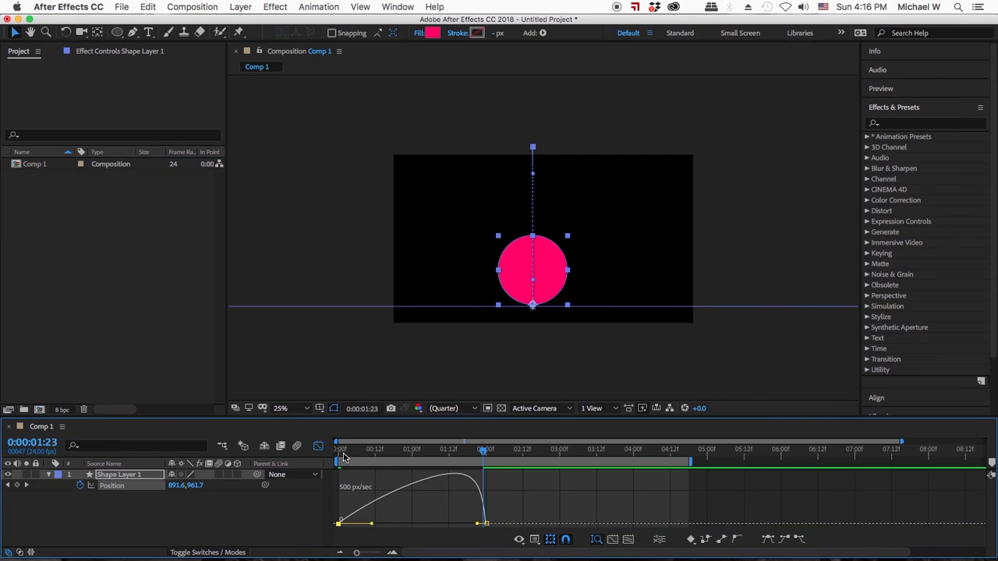
{"action": "left_click_drag", "start_coordinate": [344, 453], "coordinate": [480, 456]}
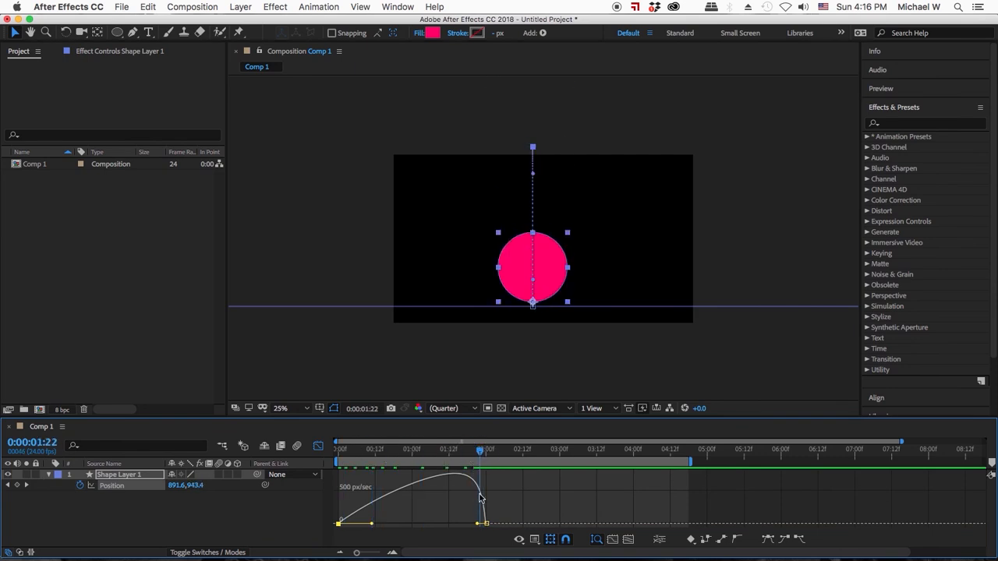
- Move the end Position keyframe earlier to about 1.5 seconds, close the Graph Editor and preview the fall from frame 0
{"action": "left_click", "coordinate": [484, 525]}
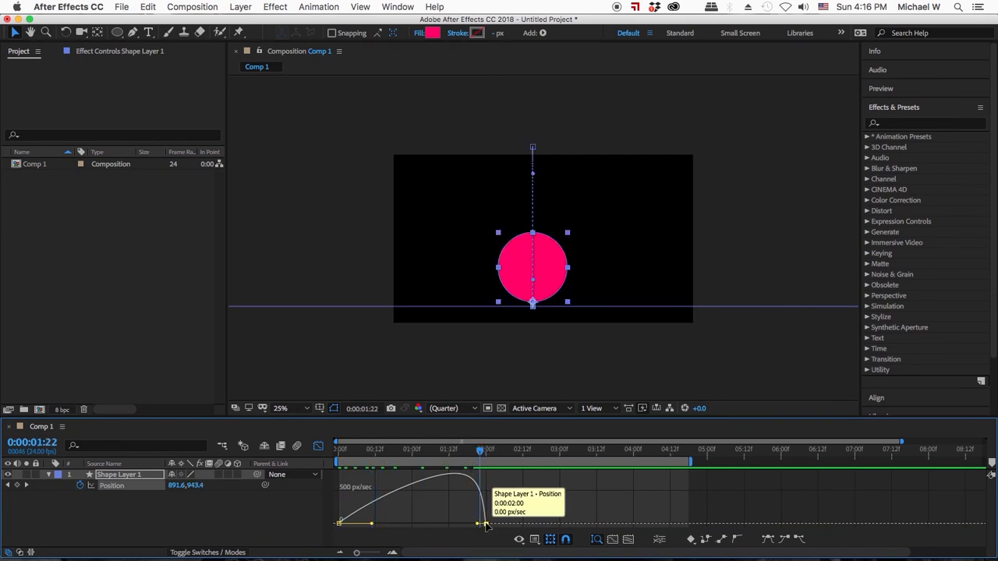
{"action": "left_click", "coordinate": [486, 524]}
{"action": "left_click_drag", "start_coordinate": [485, 524], "coordinate": [451, 524]}
{"action": "left_click_drag", "start_coordinate": [486, 453], "coordinate": [387, 454]}
{"action": "left_click", "coordinate": [318, 445]}
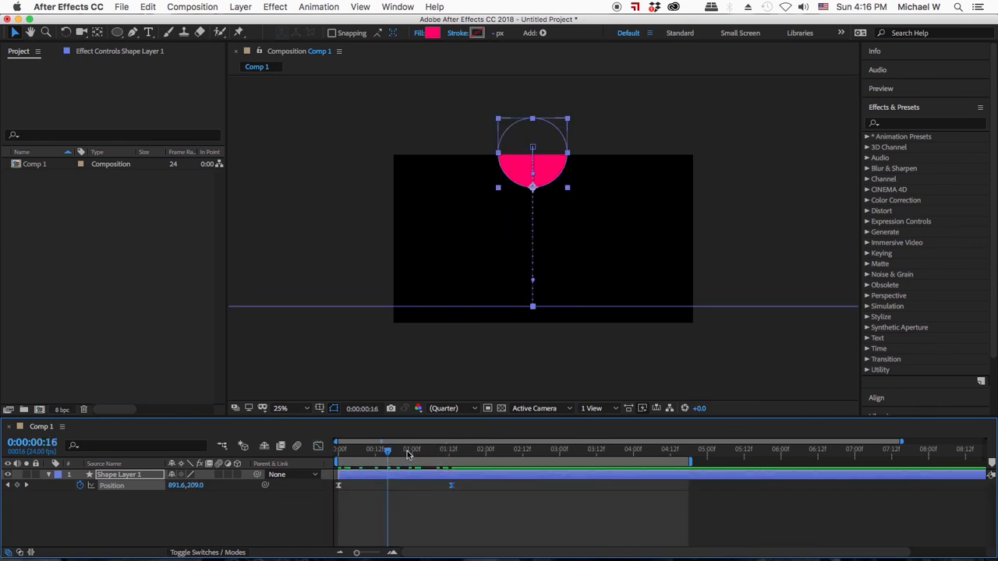
{"action": "left_click_drag", "start_coordinate": [384, 452], "coordinate": [339, 452]}
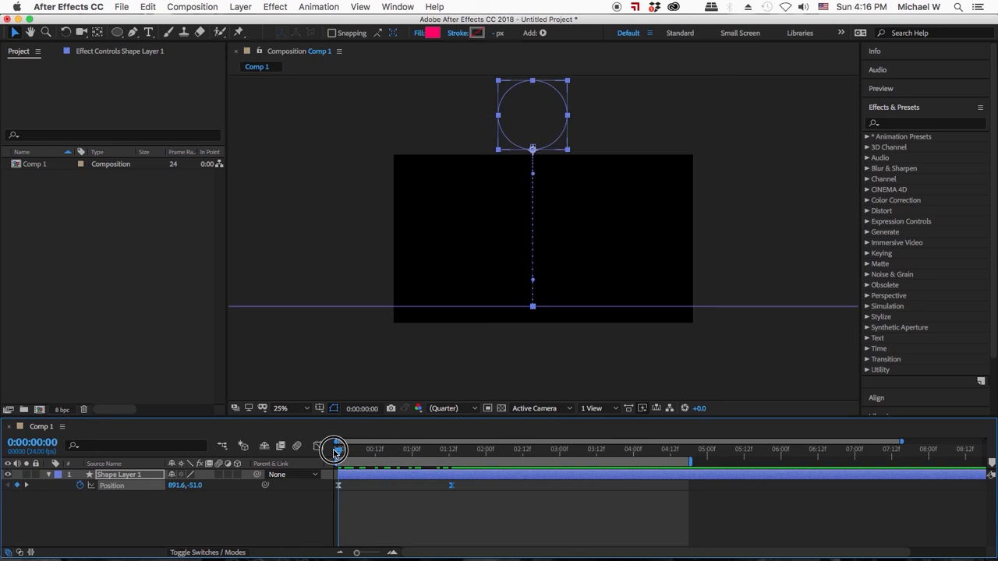
{"action": "left_click", "coordinate": [414, 512]}
{"action": "key", "text": "space"}
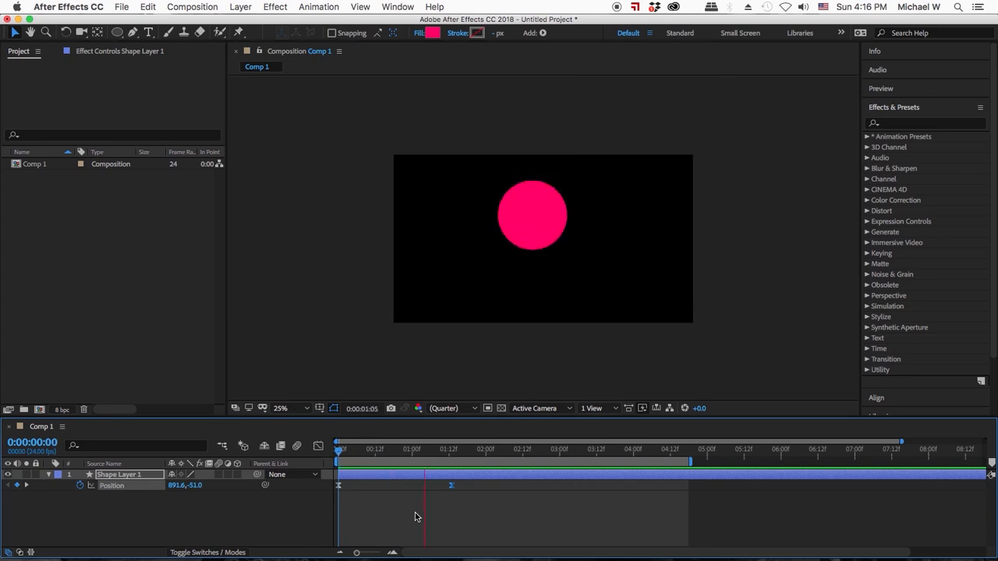
{"action": "key", "text": "space"}
- Shorten the fall by moving the end Position keyframe to about 1 second 4 frames, and preview it from frame 0
{"action": "left_click_drag", "start_coordinate": [452, 487], "coordinate": [424, 488]}
{"action": "left_click_drag", "start_coordinate": [425, 452], "coordinate": [338, 452]}
{"action": "left_click", "coordinate": [403, 522]}
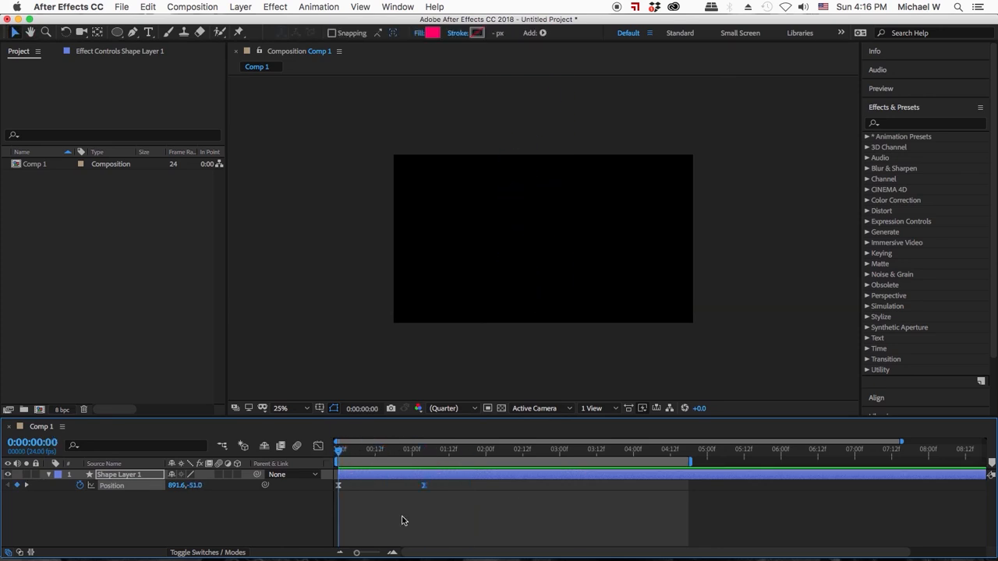
{"action": "key", "text": "space"}
{"action": "key", "text": "space"}
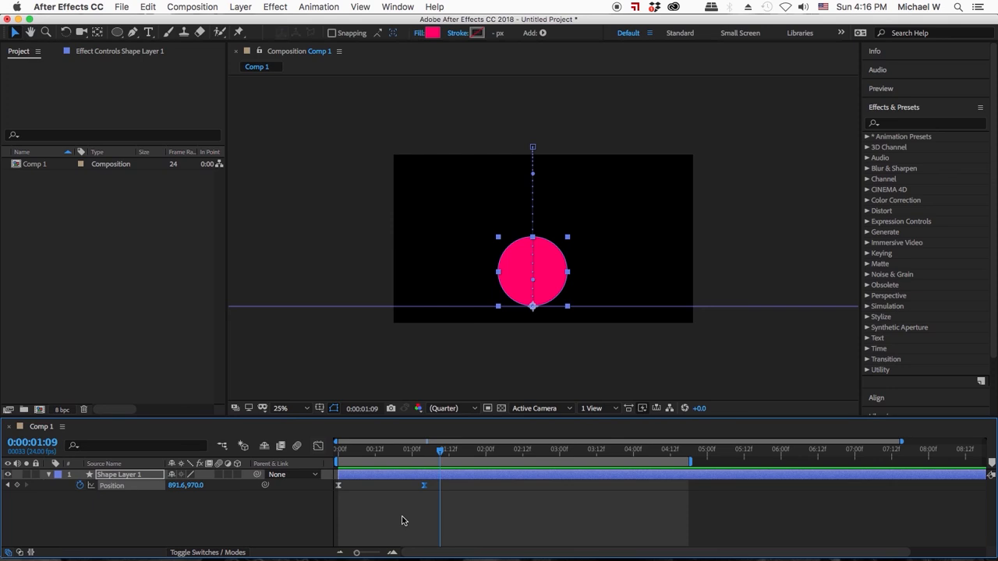
- At frame 16, show Scale alongside Position for the circle's layer and set a Scale keyframe at 100%
{"action": "left_click_drag", "start_coordinate": [442, 454], "coordinate": [388, 453]}
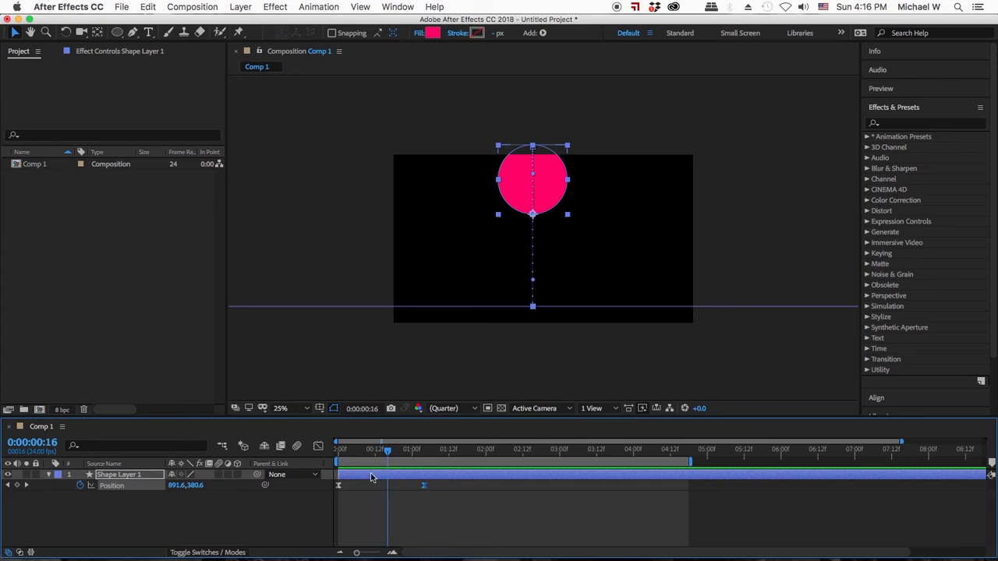
{"action": "left_click", "coordinate": [417, 480]}
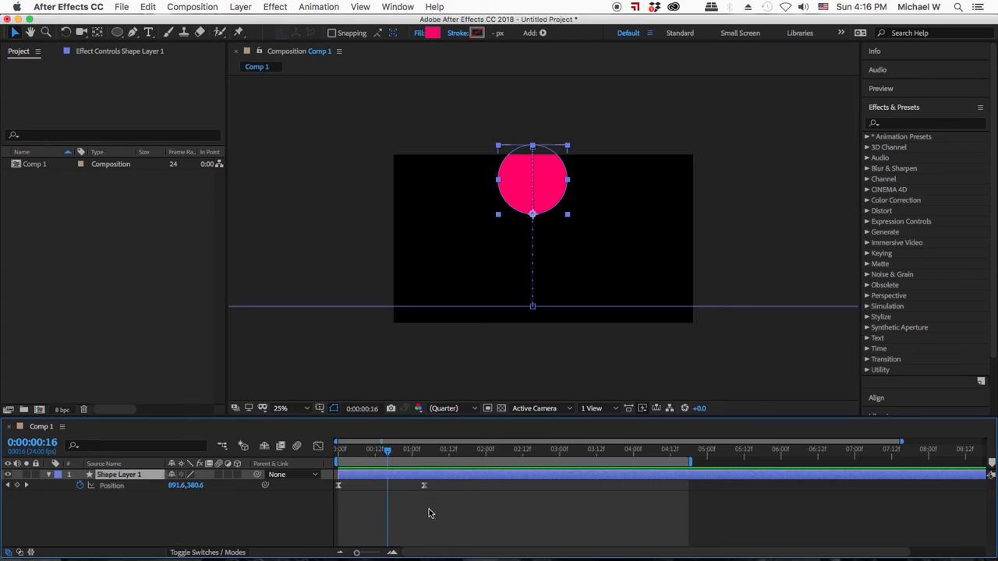
{"action": "key", "text": "shift+s"}
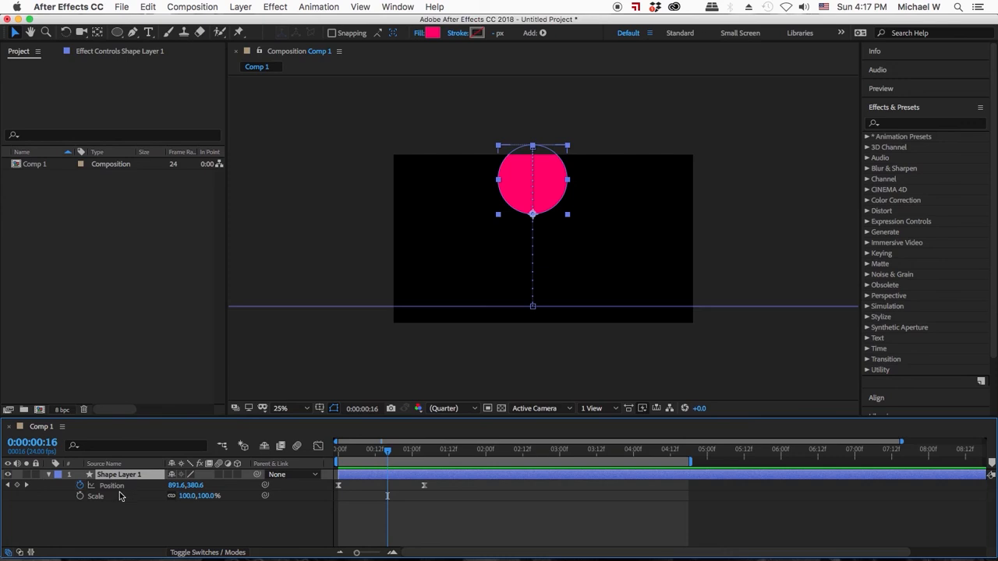
{"action": "left_click", "coordinate": [80, 496]}
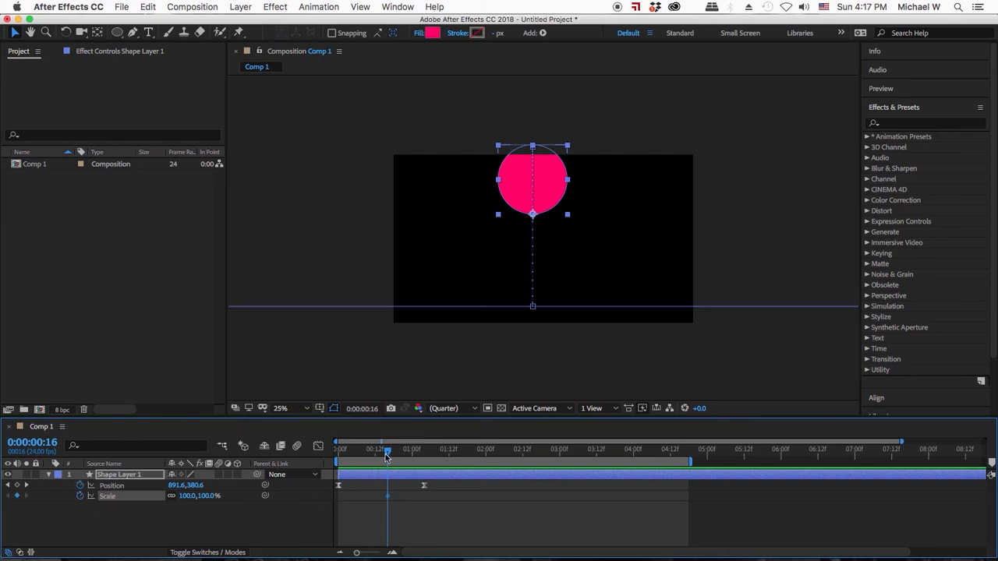
- At 1 second 2 frames, add a Scale keyframe, unlink the proportions and stretch the circle vertically to 180%
{"action": "left_click_drag", "start_coordinate": [387, 458], "coordinate": [417, 453]}
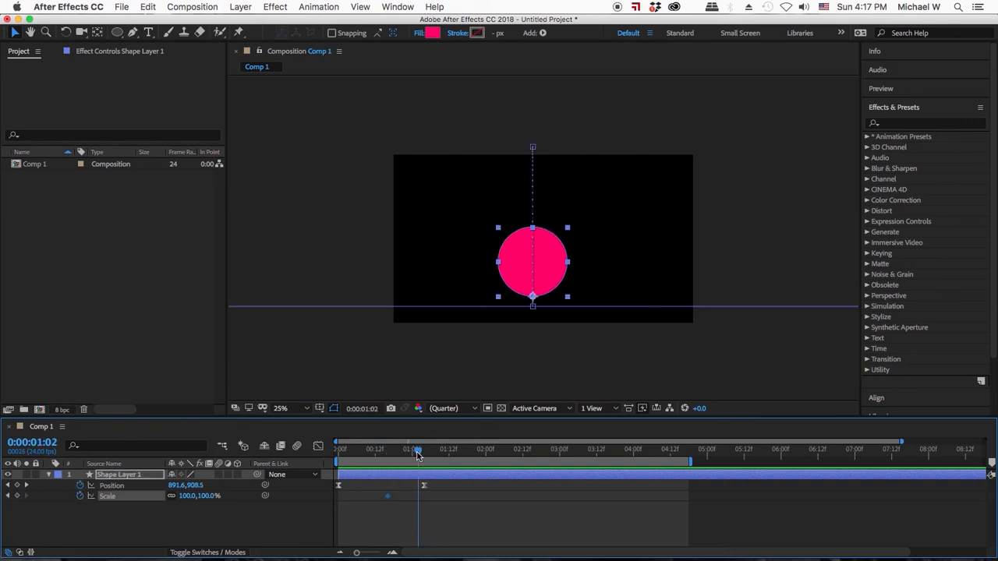
{"action": "left_click", "coordinate": [17, 497]}
{"action": "left_click", "coordinate": [173, 503]}
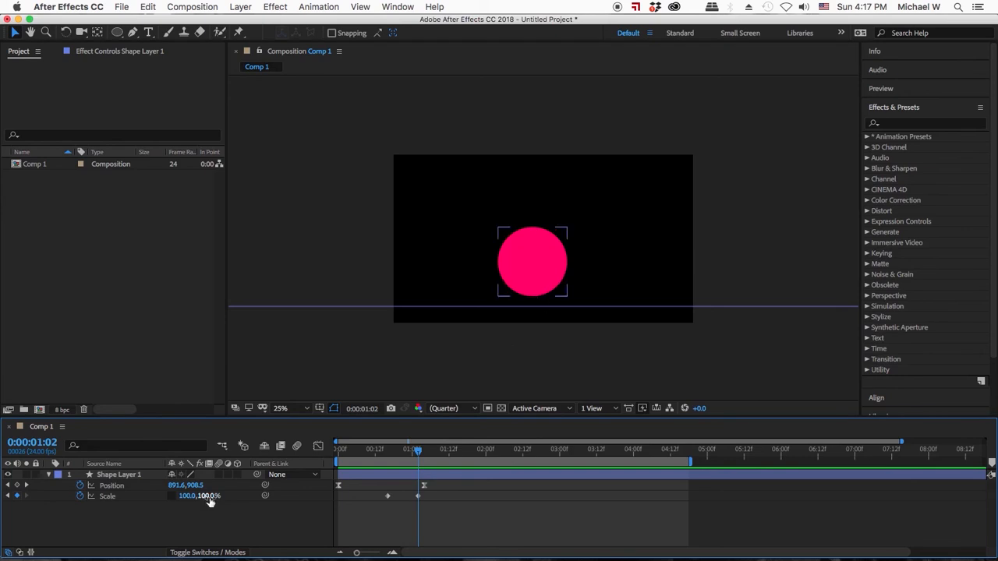
{"action": "left_click_drag", "start_coordinate": [209, 499], "coordinate": [253, 495]}
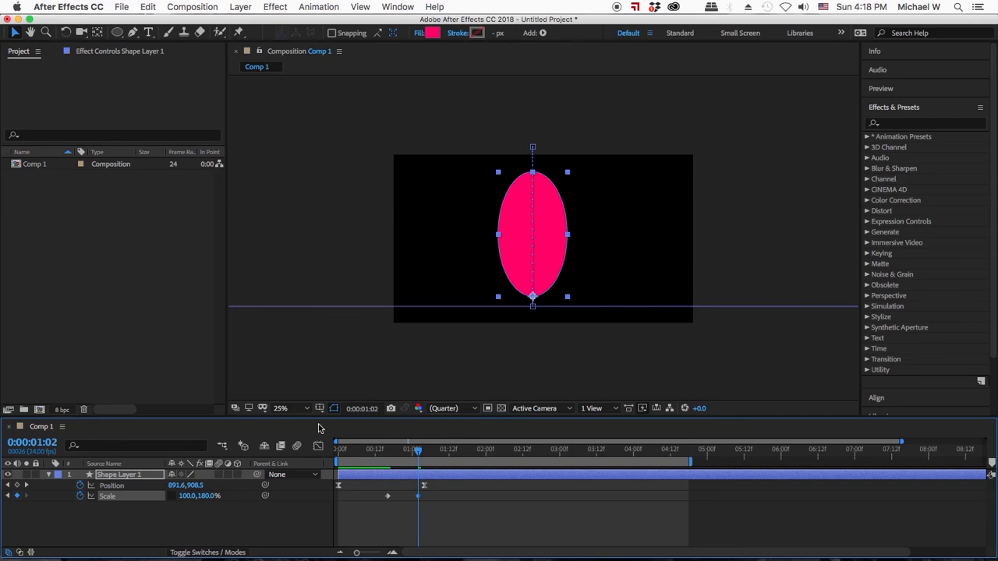
- Set the horizontal Scale to 20% at the 1 second 2 frames keyframe, leaving the shape thin and tall
{"action": "left_click", "coordinate": [189, 496]}
{"action": "type", "text": "20"}
{"action": "key", "text": "Return"}
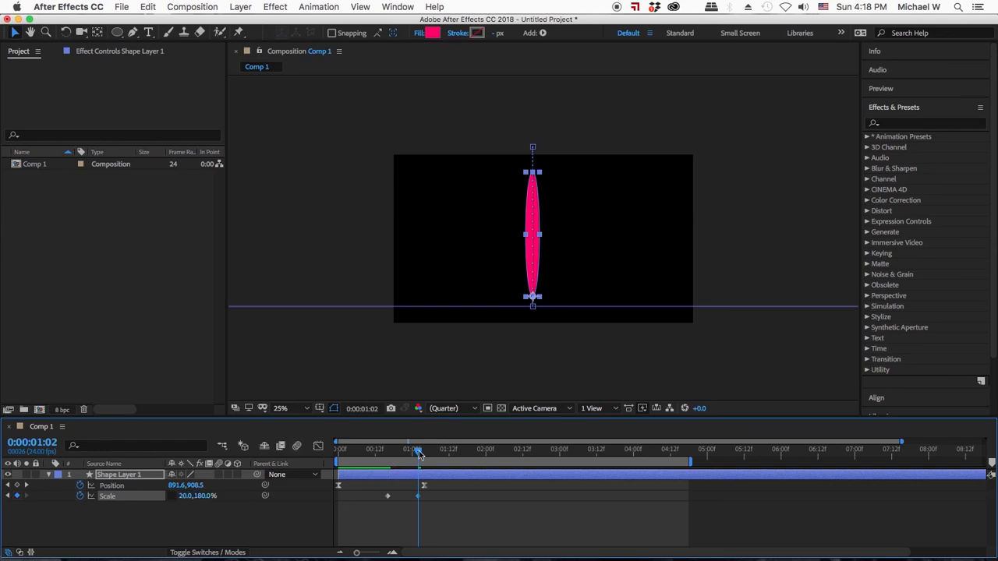
- At 1 second 4 frames, add a squashed Scale keyframe of 180% horizontally and 20% vertically
{"action": "left_click_drag", "start_coordinate": [419, 451], "coordinate": [424, 453]}
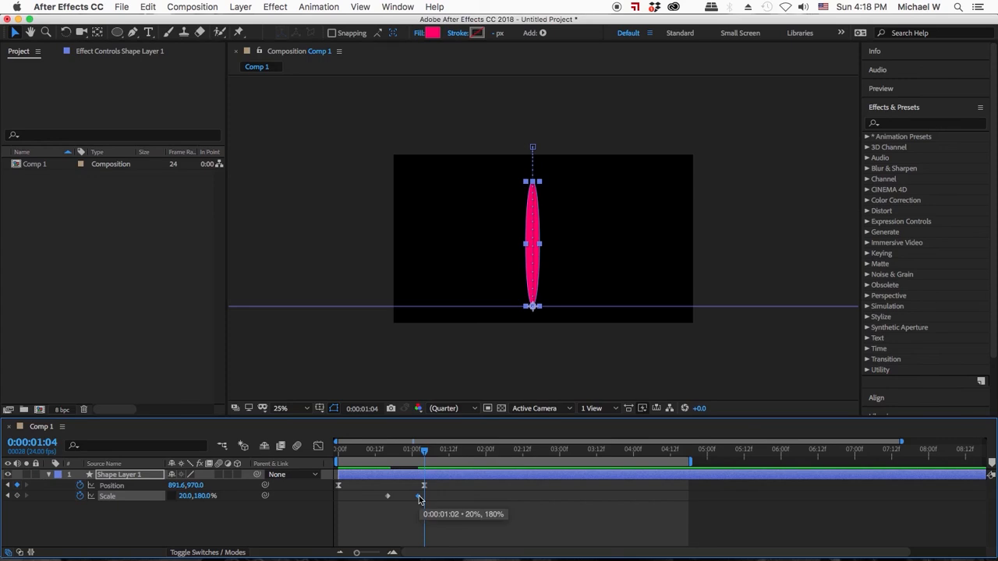
{"action": "left_click", "coordinate": [368, 409]}
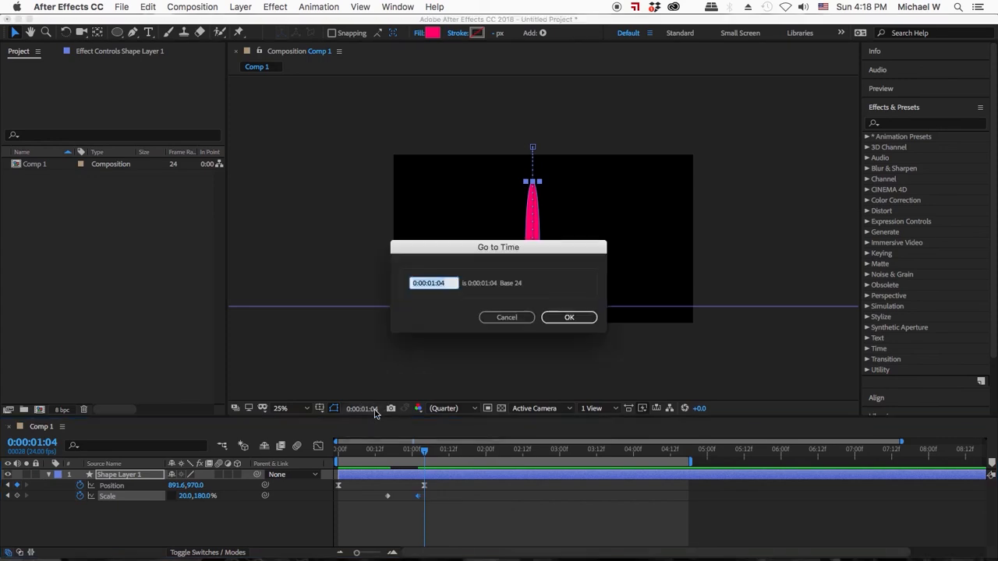
{"action": "left_click", "coordinate": [441, 285]}
{"action": "left_click", "coordinate": [553, 322]}
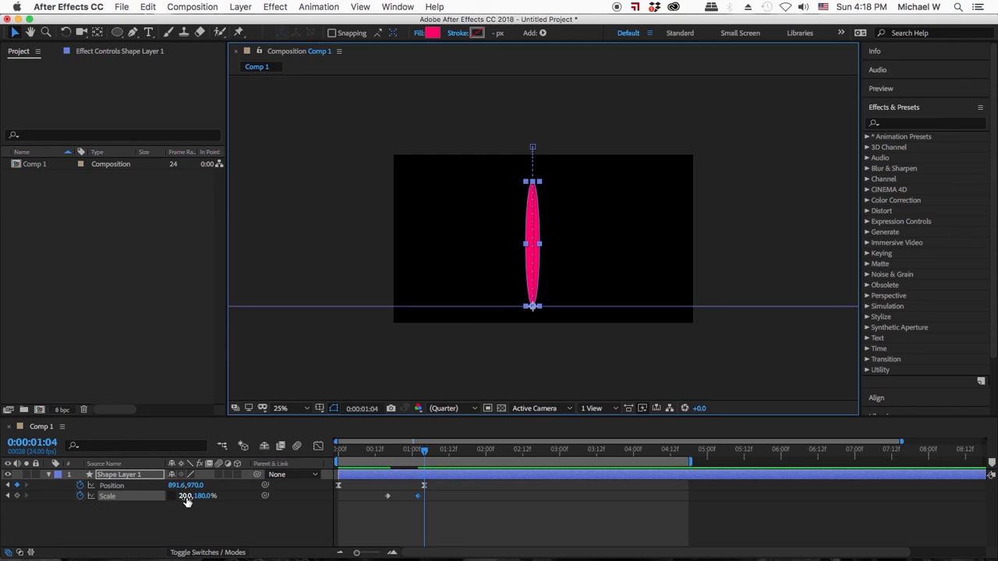
{"action": "left_click", "coordinate": [184, 497]}
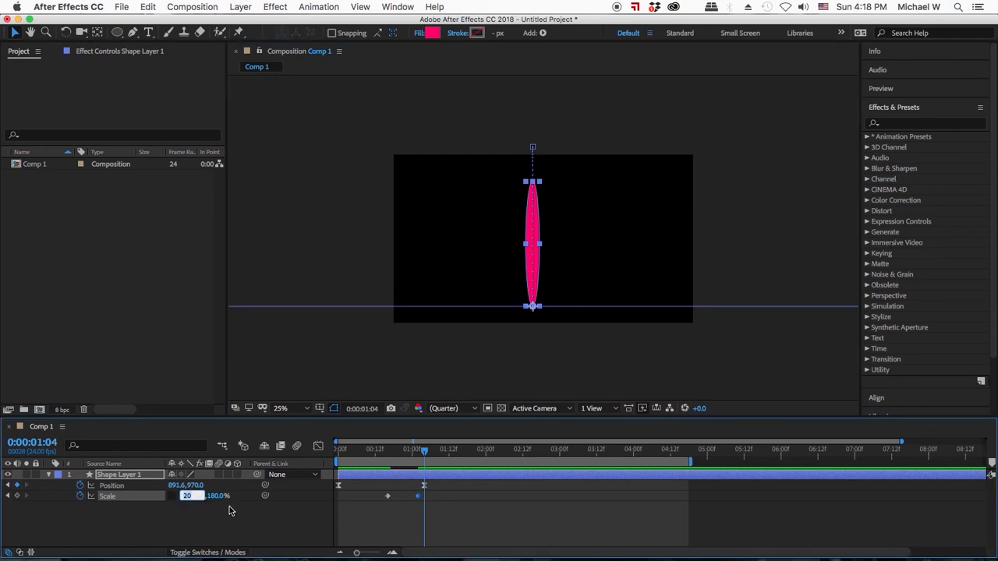
{"action": "type", "text": "180"}
{"action": "left_click", "coordinate": [210, 496]}
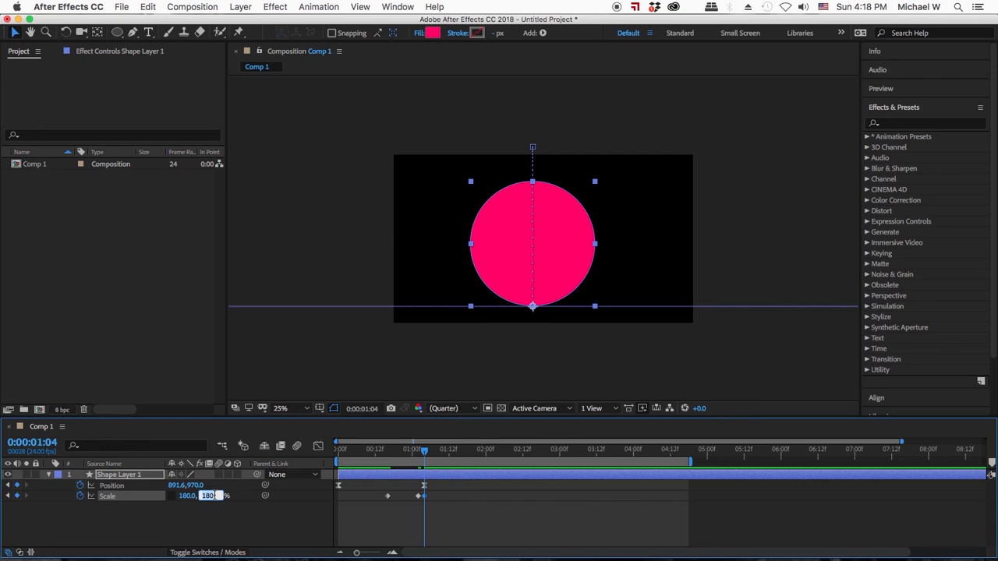
{"action": "type", "text": "20"}
{"action": "key", "text": "Return"}
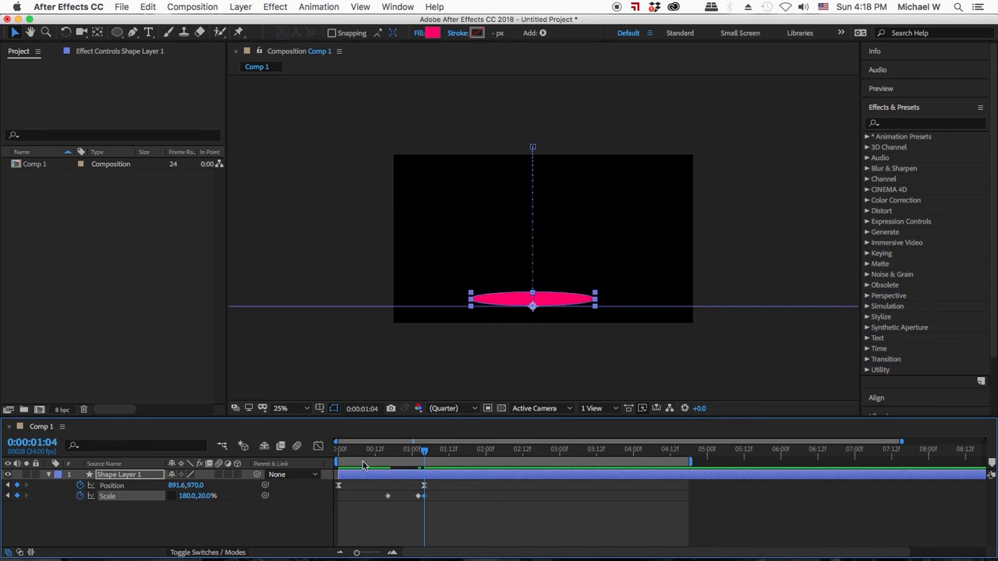
- Compare the stretched and squashed Scale keyframes, and add a 100%, 100% Scale keyframe at 1 second 6 frames
{"action": "left_click", "coordinate": [9, 497]}
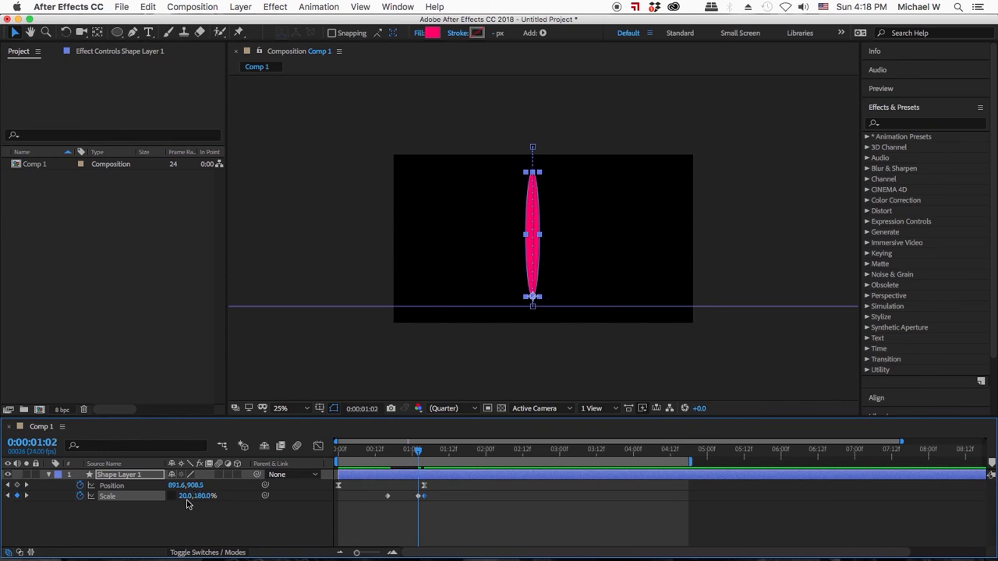
{"action": "left_click", "coordinate": [13, 497]}
{"action": "left_click", "coordinate": [26, 496]}
{"action": "left_click", "coordinate": [27, 497]}
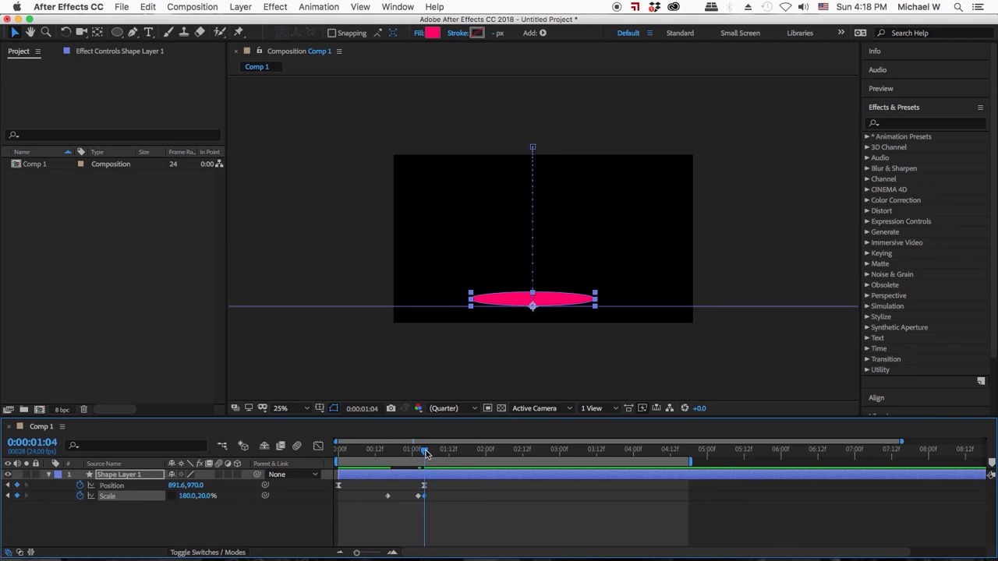
{"action": "left_click", "coordinate": [430, 451]}
{"action": "left_click_drag", "start_coordinate": [429, 452], "coordinate": [431, 451]}
{"action": "left_click", "coordinate": [186, 496]}
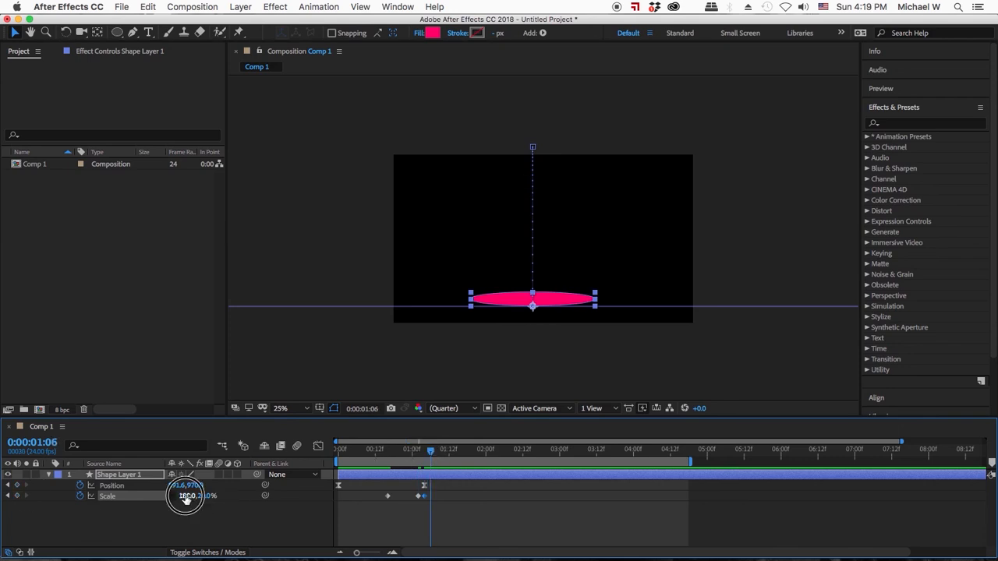
{"action": "type", "text": "100"}
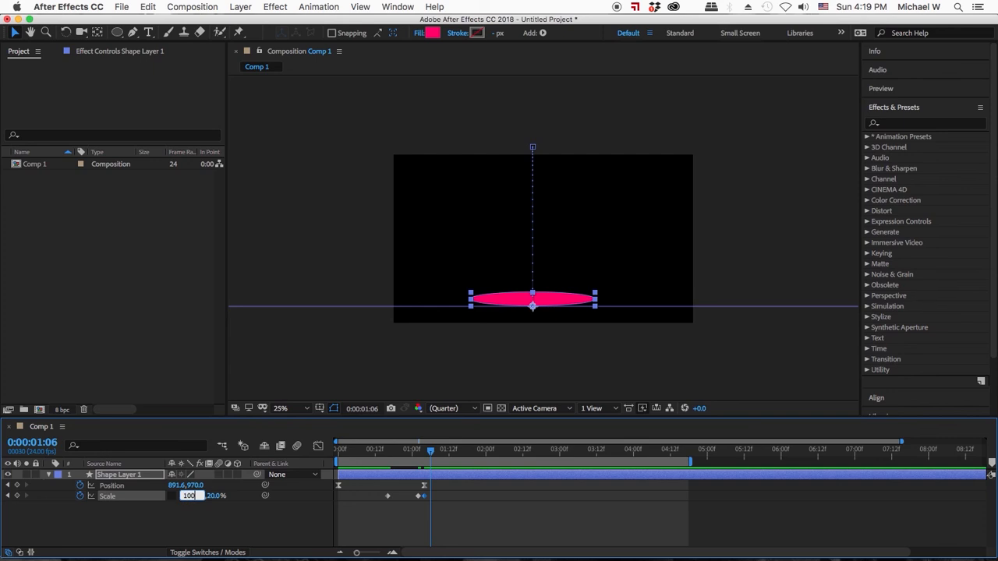
{"action": "key", "text": "Tab"}
{"action": "key", "text": "Return"}
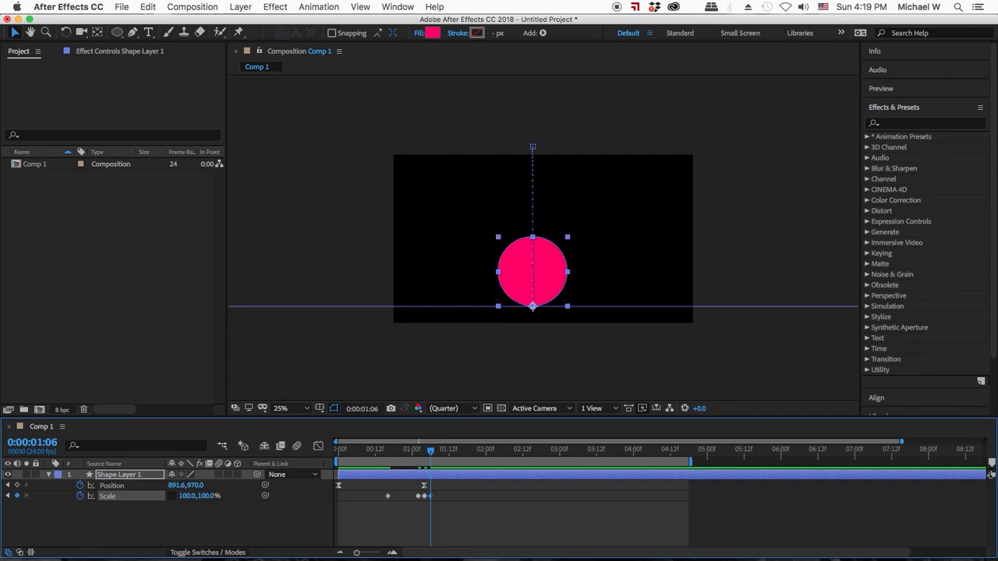
- Preview the bounce from frame 0 and move the last Scale keyframe to about 1 second 12 frames
{"action": "left_click", "coordinate": [348, 454]}
{"action": "left_click_drag", "start_coordinate": [348, 454], "coordinate": [340, 454]}
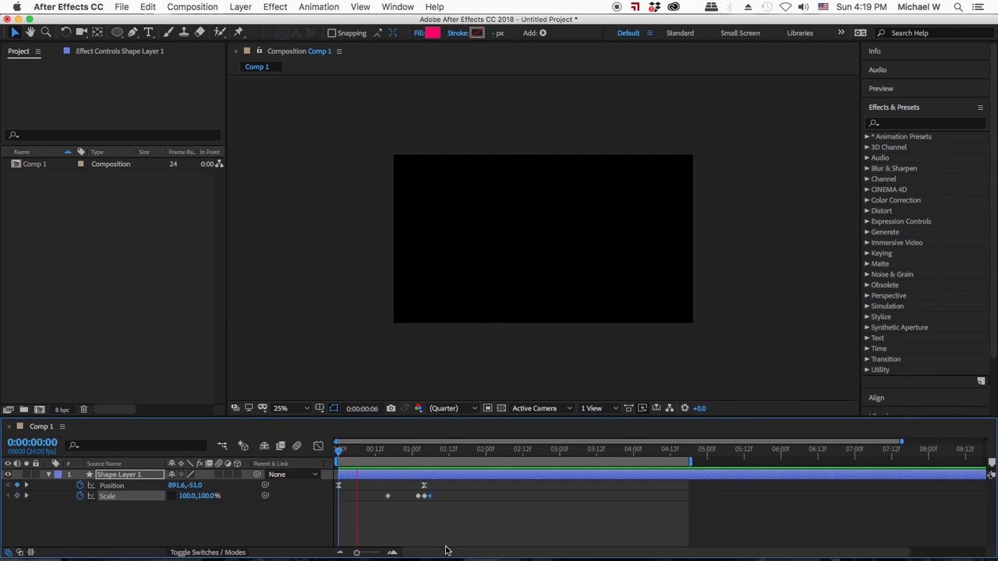
{"action": "key", "text": "space"}
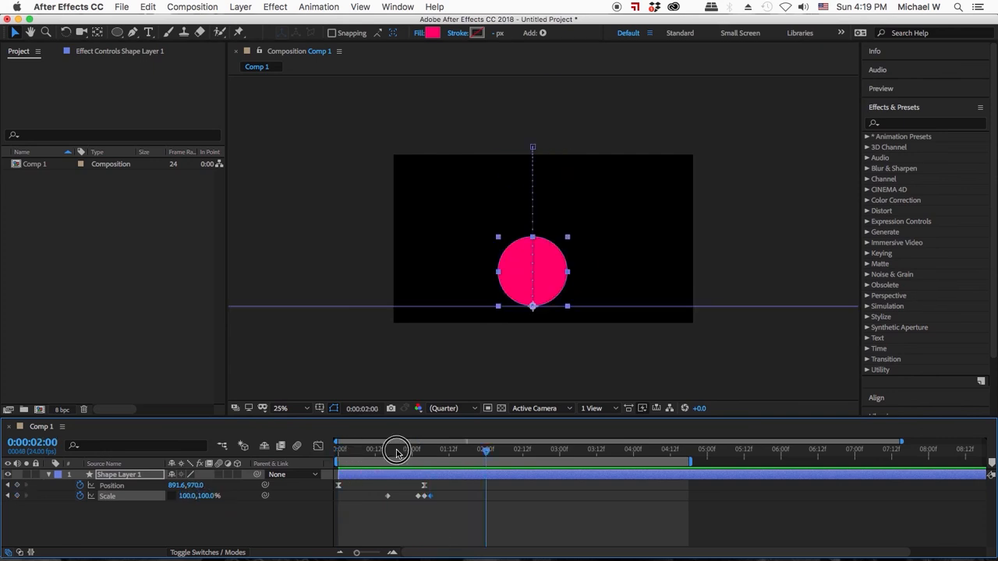
{"action": "left_click_drag", "start_coordinate": [396, 452], "coordinate": [449, 496]}
- Return to frame 0 and apply Easy Ease to all the Scale keyframes
{"action": "key", "text": "Home"}
{"action": "left_click", "coordinate": [388, 497]}
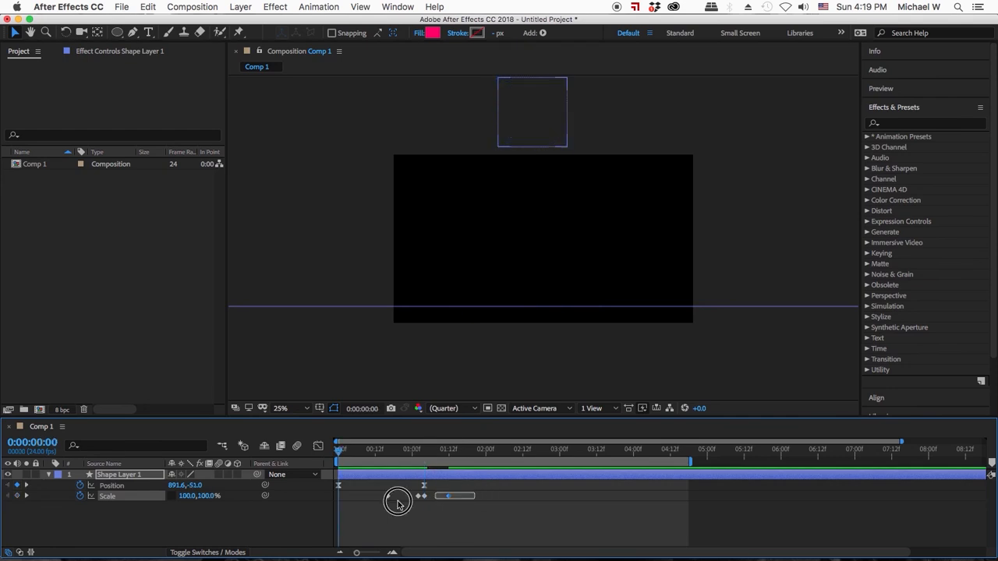
{"action": "right_click", "coordinate": [389, 499]}
{"action": "mouse_move", "coordinate": [460, 547]}
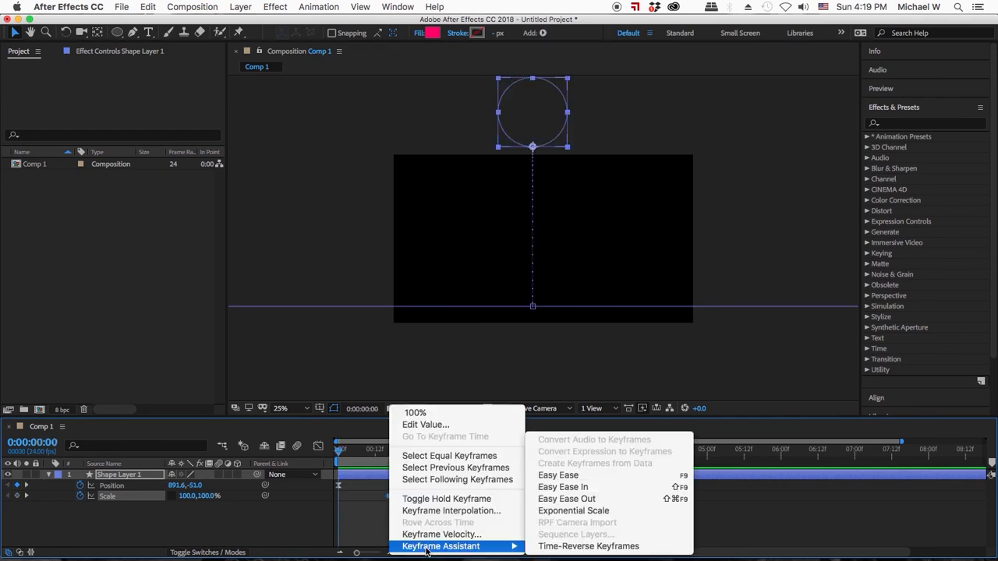
{"action": "left_click", "coordinate": [555, 477]}
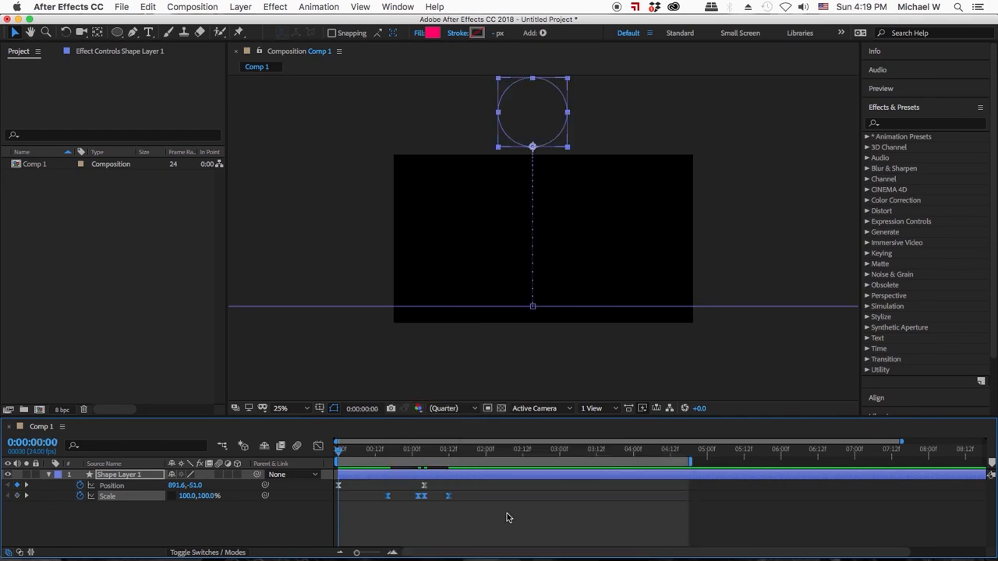
- Shorten the work area to end at about 1 second 15 frames and preview the squash and stretch
{"action": "left_click_drag", "start_coordinate": [689, 465], "coordinate": [459, 465]}
{"action": "key", "text": "space"}
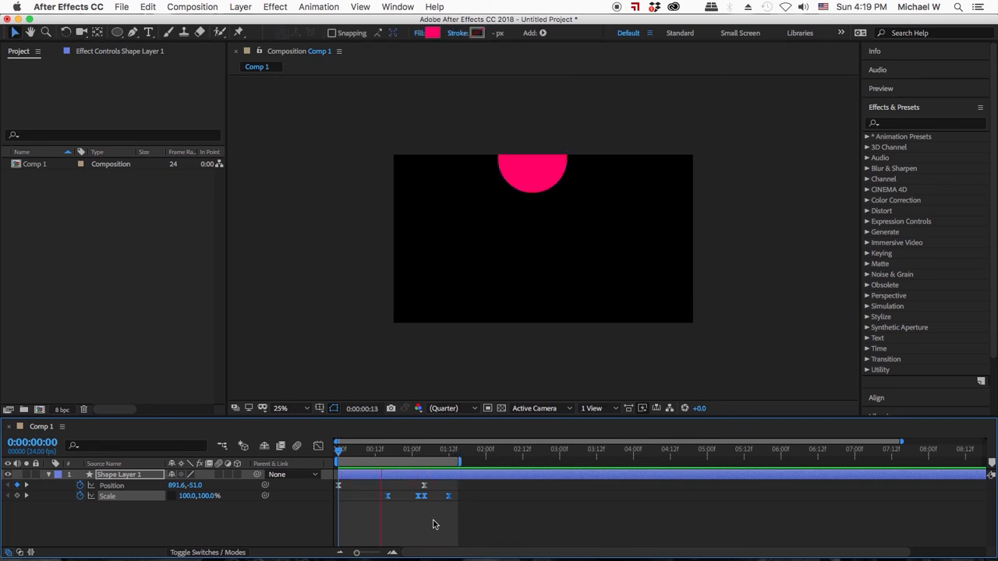
{"action": "left_click", "coordinate": [380, 452]}
{"action": "left_click_drag", "start_coordinate": [408, 454], "coordinate": [454, 456]}
- Delete the circle's layer, extend the work area to just before 4 seconds and return to frame 0
{"action": "left_click", "coordinate": [490, 477]}
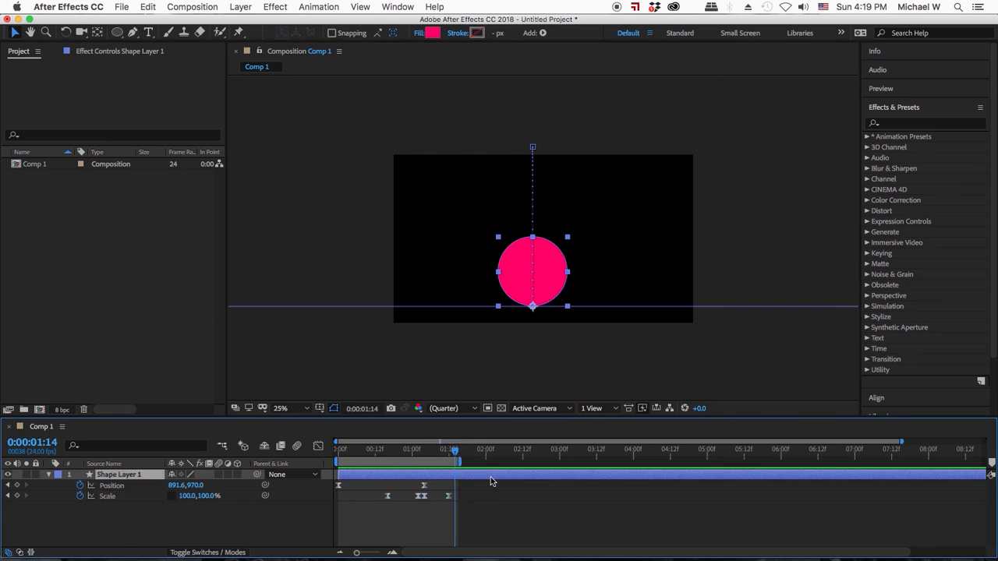
{"action": "key", "text": "Delete"}
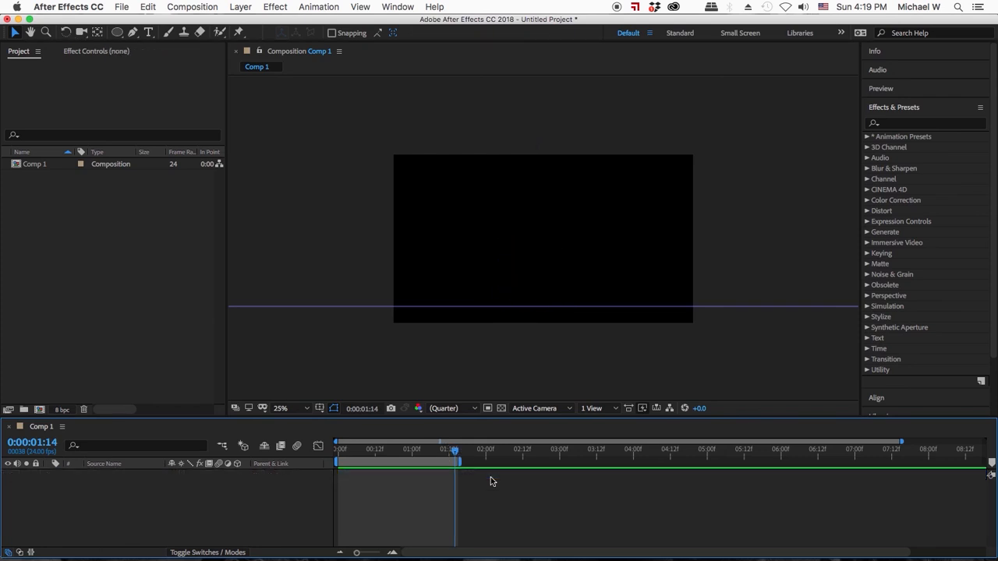
{"action": "left_click_drag", "start_coordinate": [463, 462], "coordinate": [628, 461]}
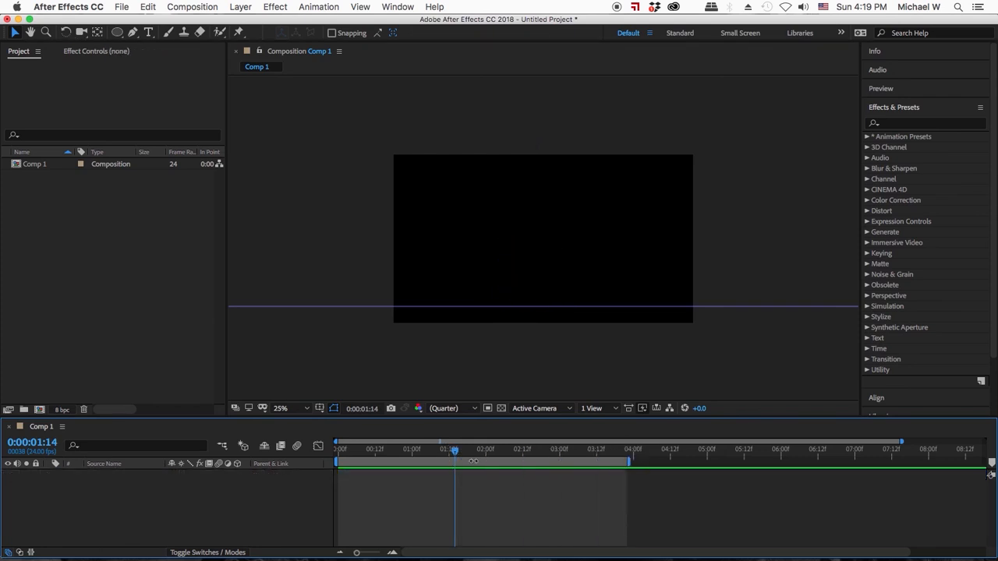
{"action": "left_click", "coordinate": [454, 451]}
{"action": "left_click_drag", "start_coordinate": [454, 450], "coordinate": [327, 446]}
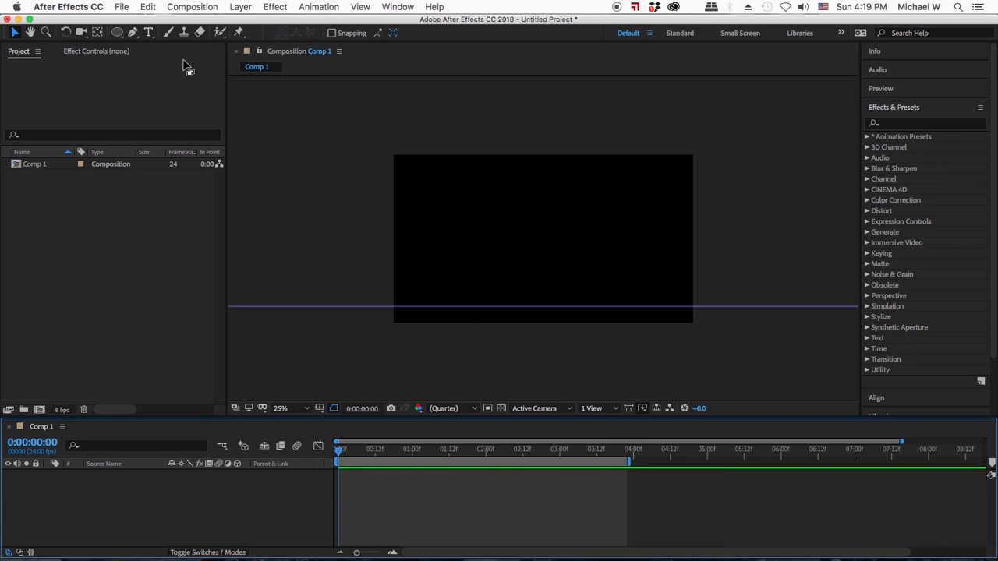
- Draw a pink square with the Rectangle tool near the middle of the composition and deselect it
{"action": "left_click_drag", "start_coordinate": [117, 32], "coordinate": [145, 38]}
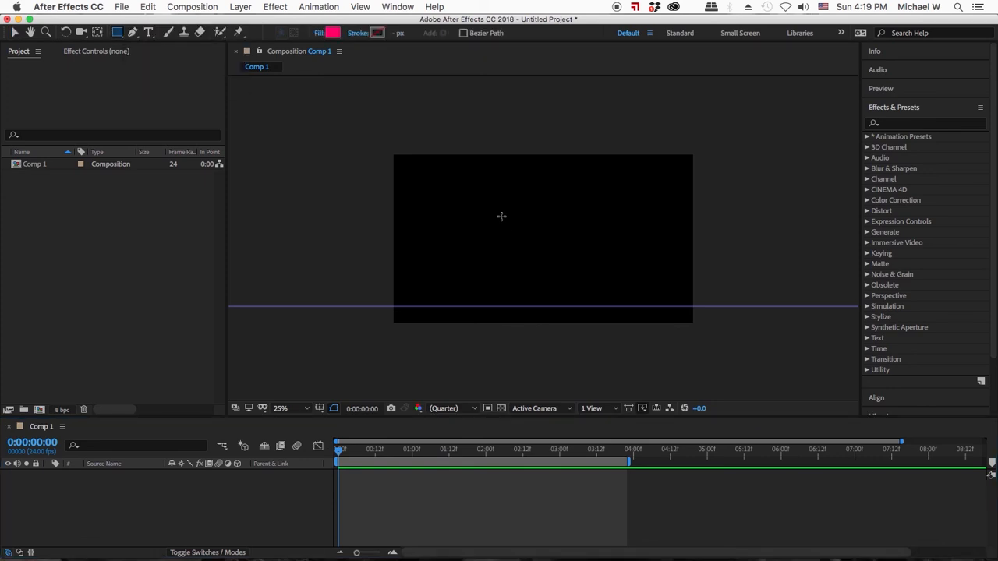
{"action": "left_click_drag", "start_coordinate": [491, 205], "coordinate": [563, 274]}
{"action": "left_click", "coordinate": [14, 32]}
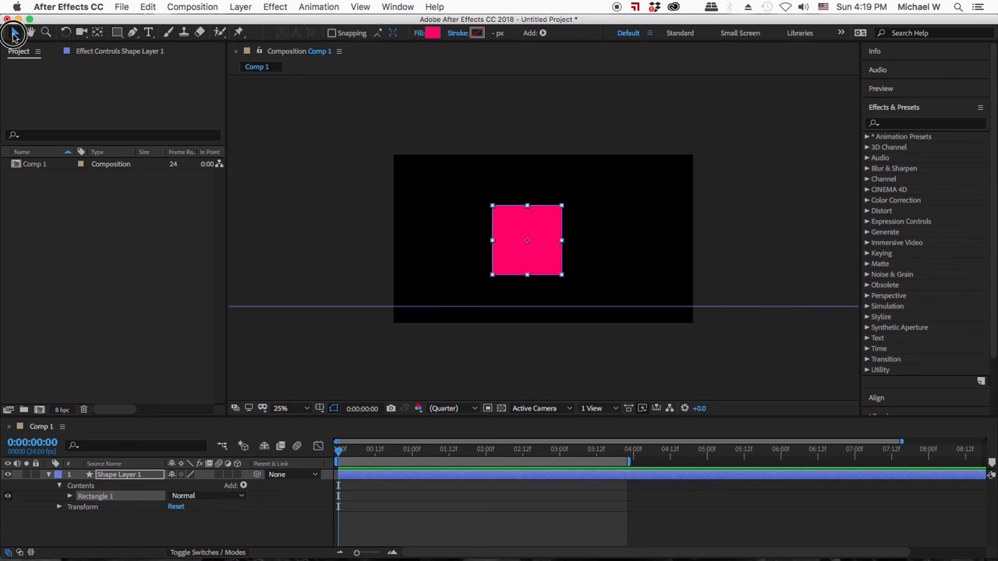
{"action": "left_click", "coordinate": [418, 505]}
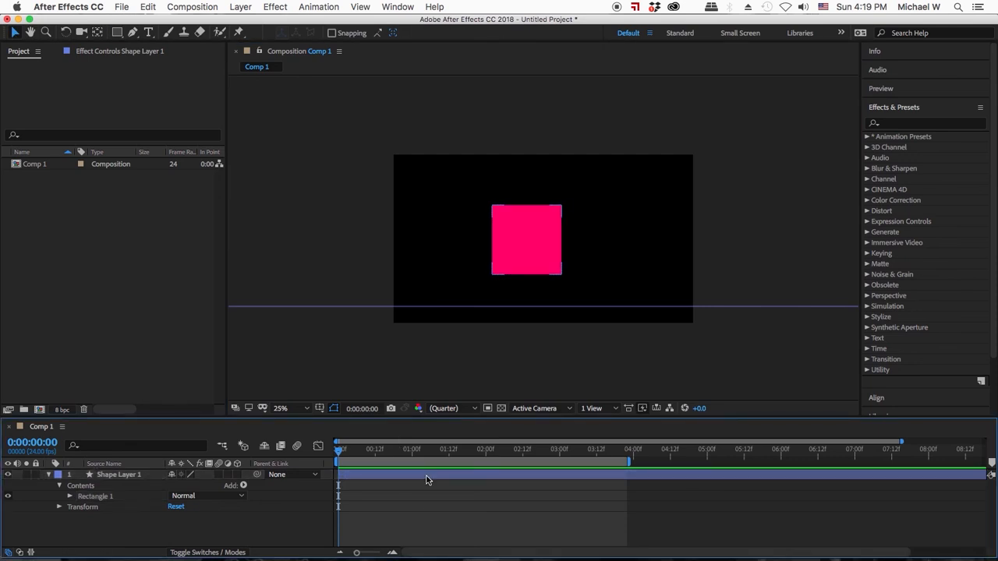
- Move the anchor point of the square's layer to the centre of the square
{"action": "left_click", "coordinate": [381, 476]}
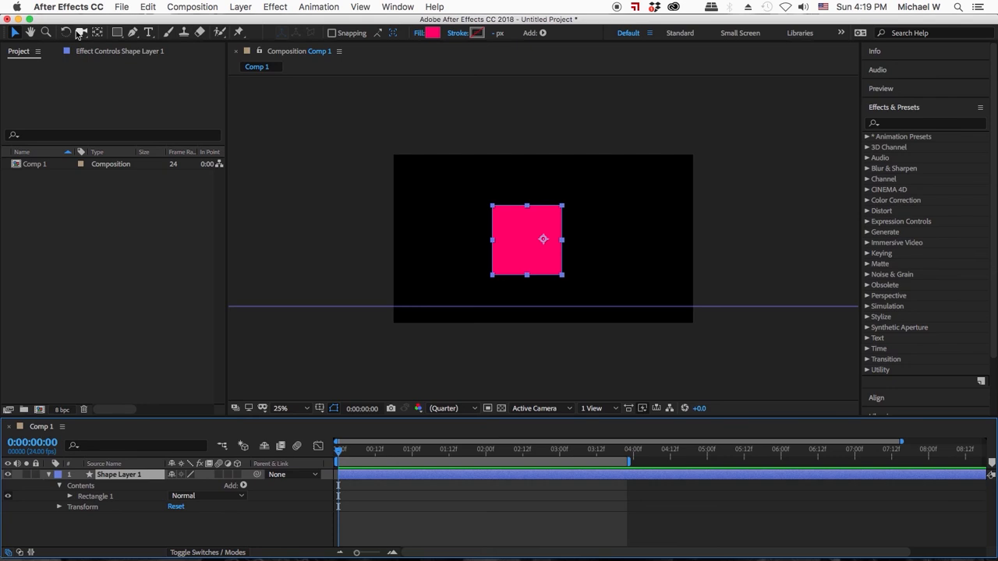
{"action": "left_click", "coordinate": [97, 32]}
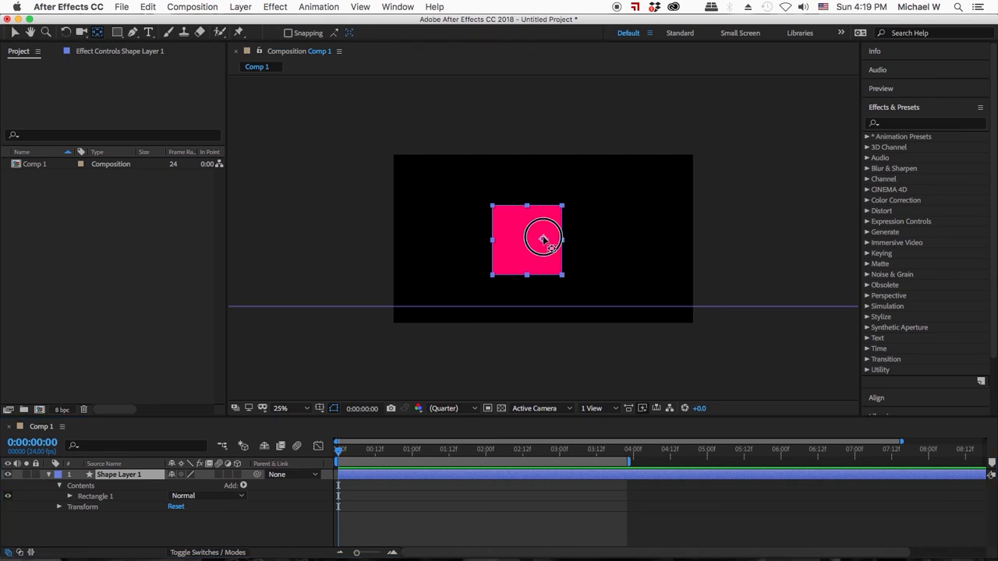
{"action": "left_click_drag", "start_coordinate": [544, 239], "coordinate": [529, 244]}
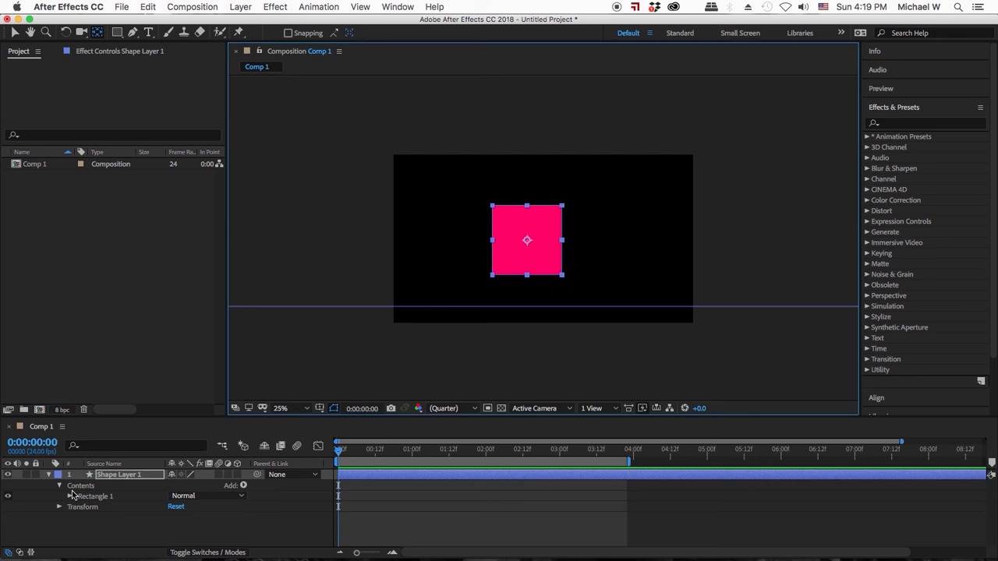
- Reveal the square layer's Position and give it the expression wiggle(3,900)
{"action": "key", "text": "p"}
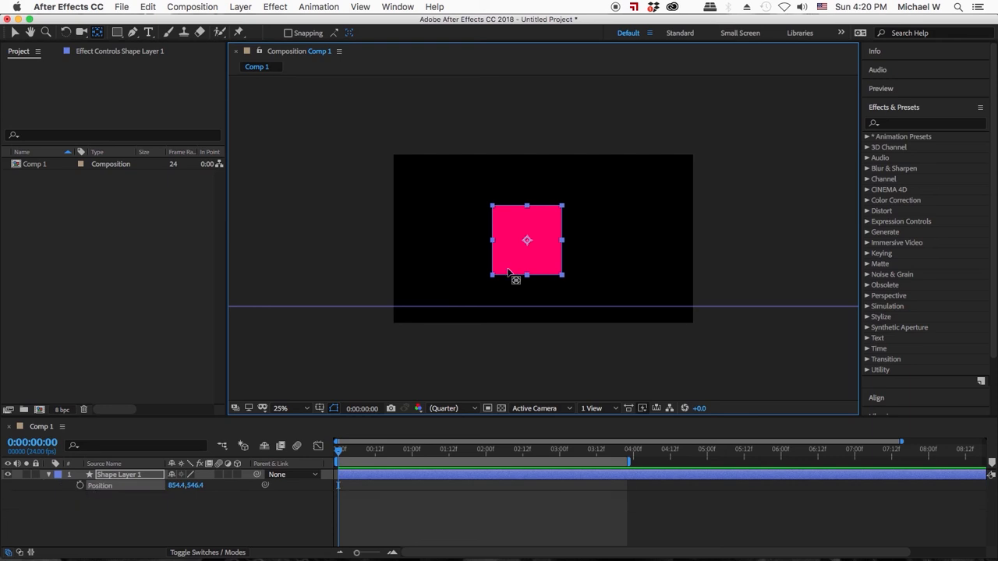
{"action": "left_click", "coordinate": [14, 32]}
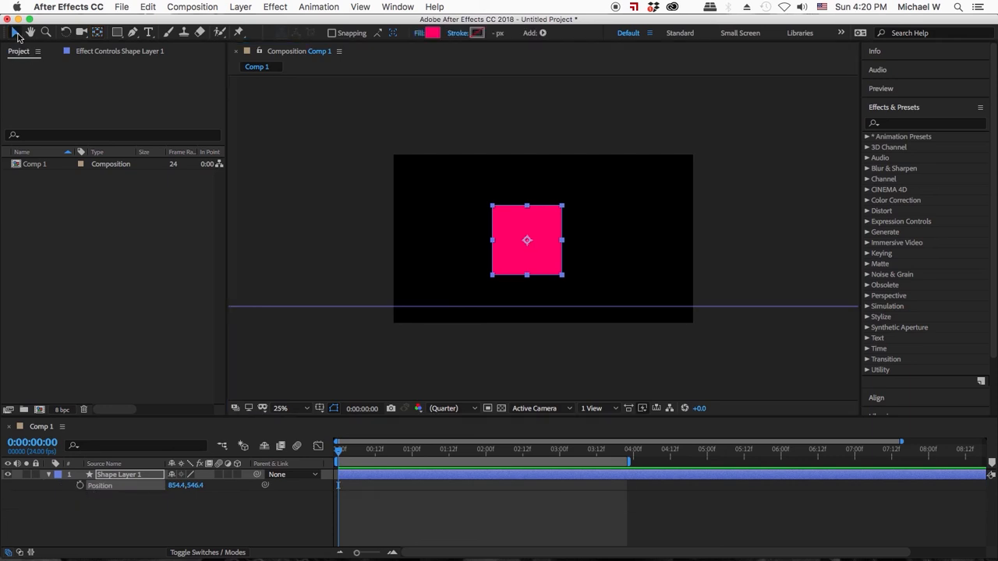
{"action": "left_click", "coordinate": [80, 486], "text": "alt"}
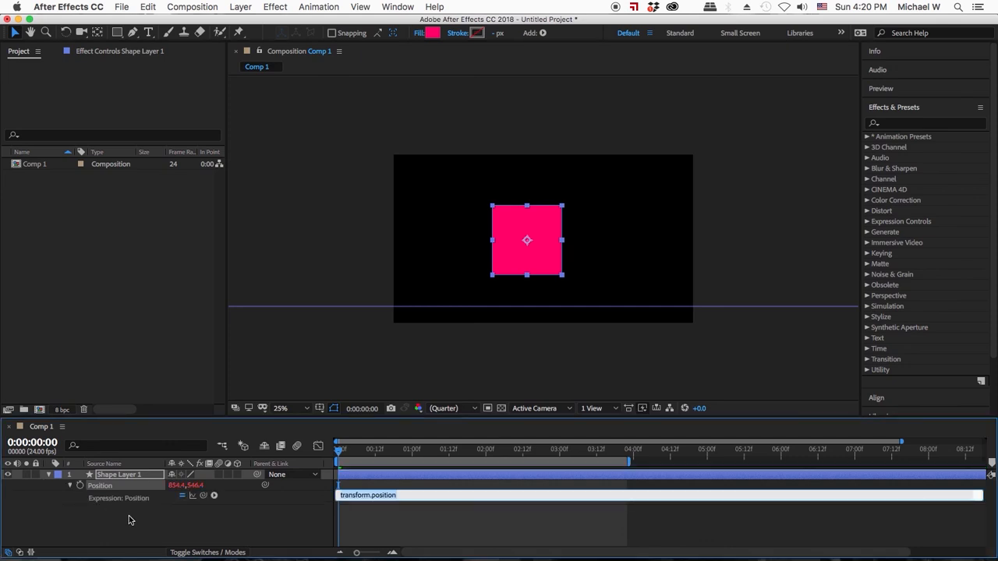
{"action": "type", "text": "w"}
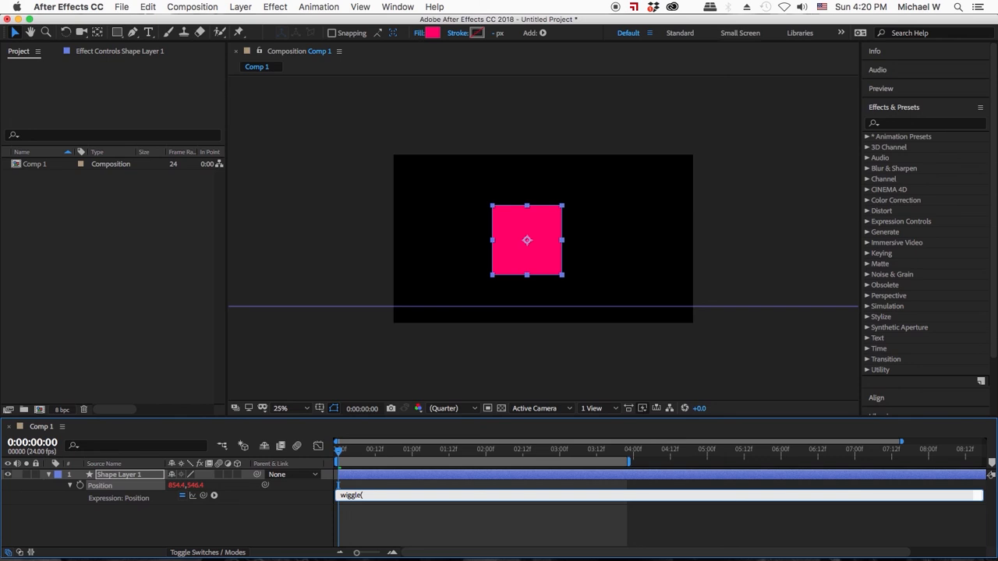
{"action": "type", "text": "iggle(3,900"}
{"action": "left_click", "coordinate": [382, 536]}
- Scrub to frame 4, inspect the wiggle expression and preview the square's random motion
{"action": "mouse_move", "coordinate": [340, 453]}
{"action": "left_mouse_down"}
{"action": "mouse_move", "coordinate": [379, 454]}
{"action": "mouse_move", "coordinate": [335, 457]}
{"action": "mouse_move", "coordinate": [350, 456]}
{"action": "left_mouse_up"}
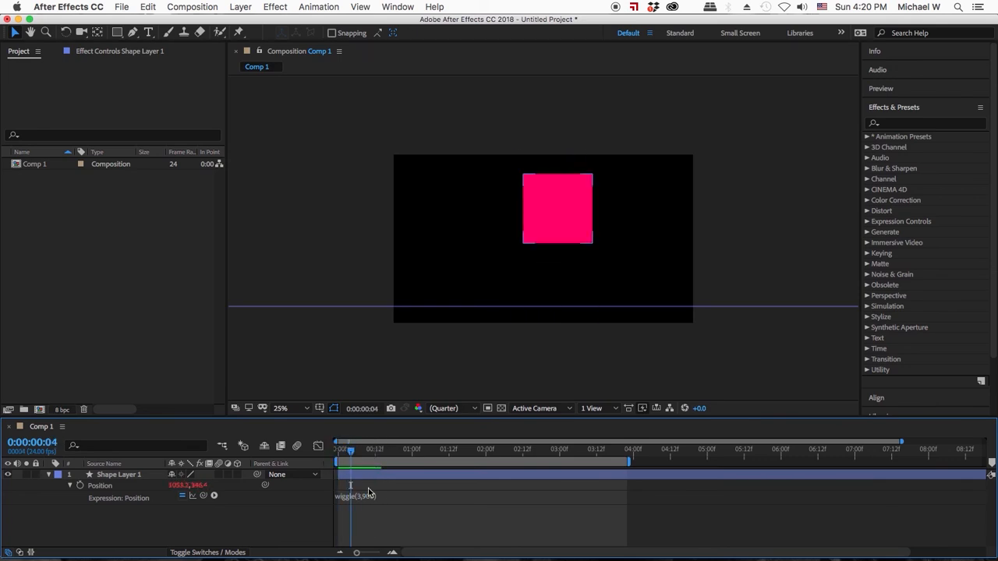
{"action": "left_click", "coordinate": [367, 497]}
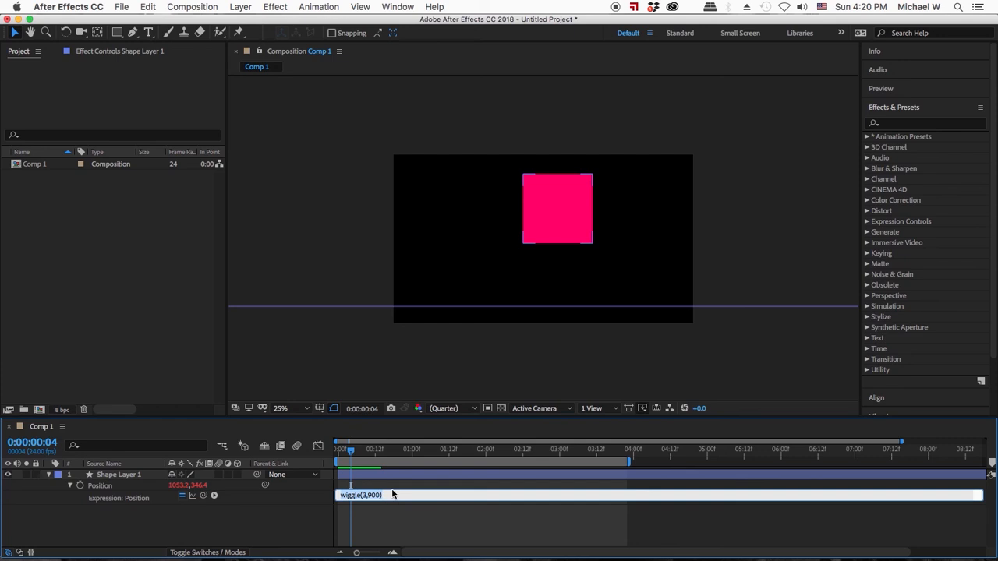
{"action": "left_click", "coordinate": [382, 522]}
{"action": "key", "text": "space"}
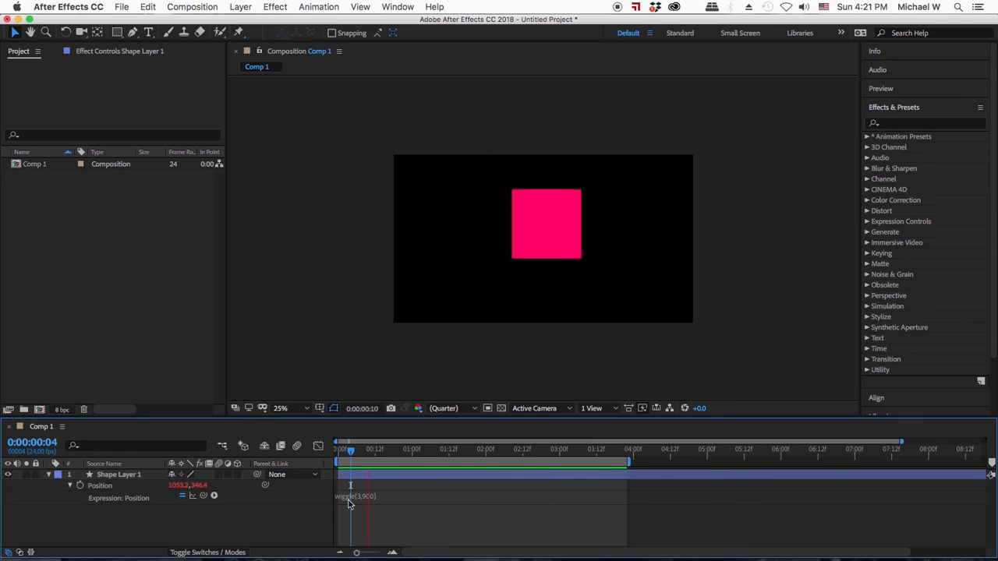
- Remove the wiggle expression from the square layer's Position and return to the start of the timeline
{"action": "left_click", "coordinate": [353, 498]}
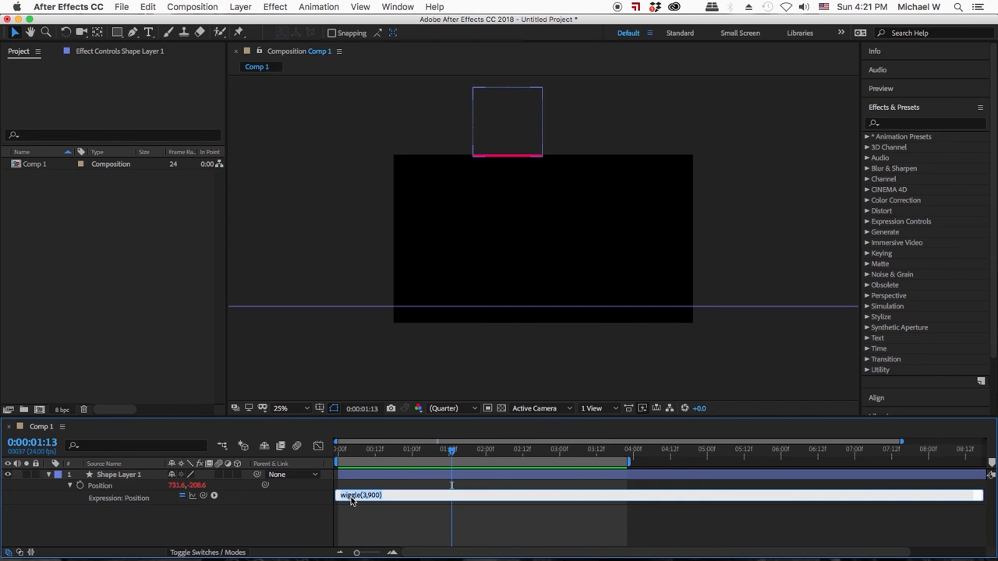
{"action": "key", "text": "BackSpace"}
{"action": "left_click", "coordinate": [363, 523]}
{"action": "key", "text": "Home"}
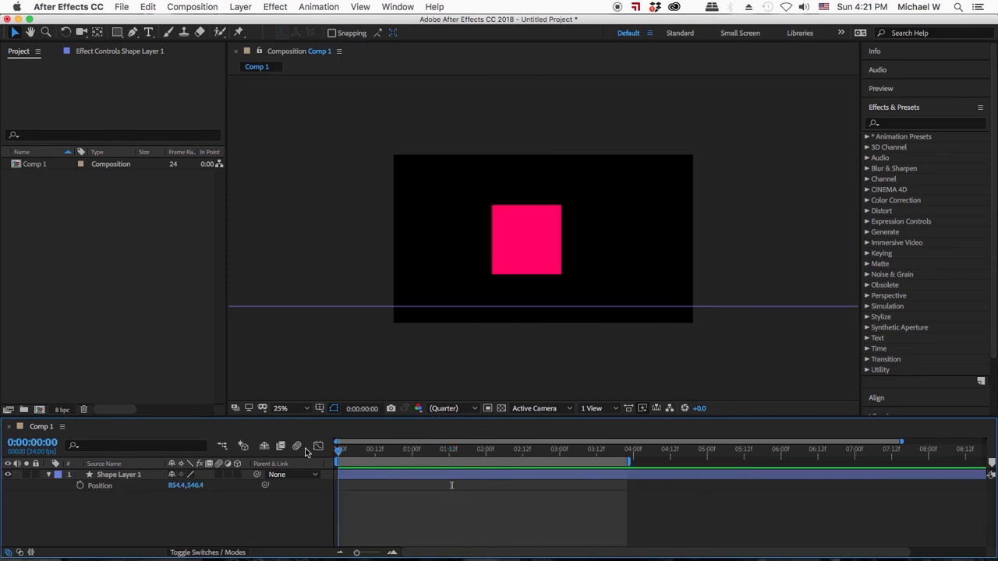
- Keyframe the square's Position at frame 0 and move the square horizontally to about 1638, 546 at 0:00:01:12
{"action": "left_click", "coordinate": [79, 485]}
{"action": "left_click_drag", "start_coordinate": [339, 458], "coordinate": [448, 454]}
{"action": "left_click_drag", "start_coordinate": [550, 267], "coordinate": [678, 270]}
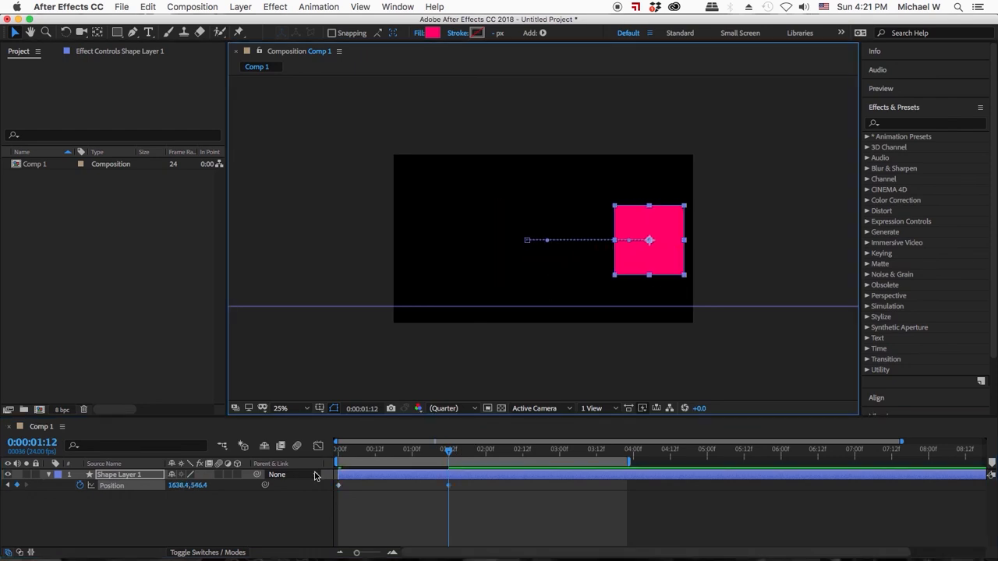
- Set the Position keyframe at frame 0 to about 496, 546, deselect the layer and preview the movement
{"action": "left_click", "coordinate": [13, 488]}
{"action": "left_click", "coordinate": [13, 489]}
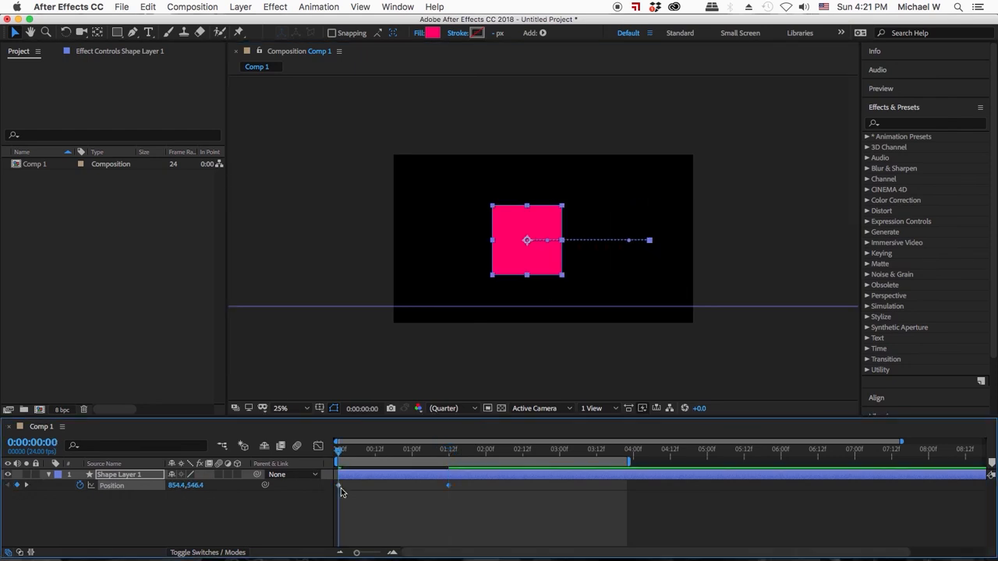
{"action": "left_click_drag", "start_coordinate": [176, 488], "coordinate": [68, 474]}
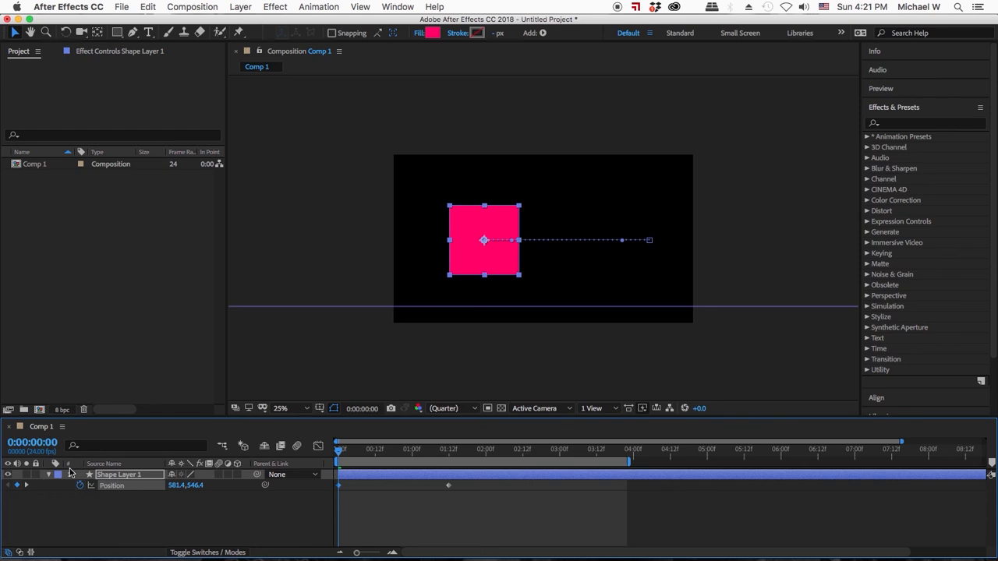
{"action": "left_click_drag", "start_coordinate": [171, 488], "coordinate": [117, 485]}
{"action": "left_click", "coordinate": [437, 515]}
{"action": "key", "text": "h"}
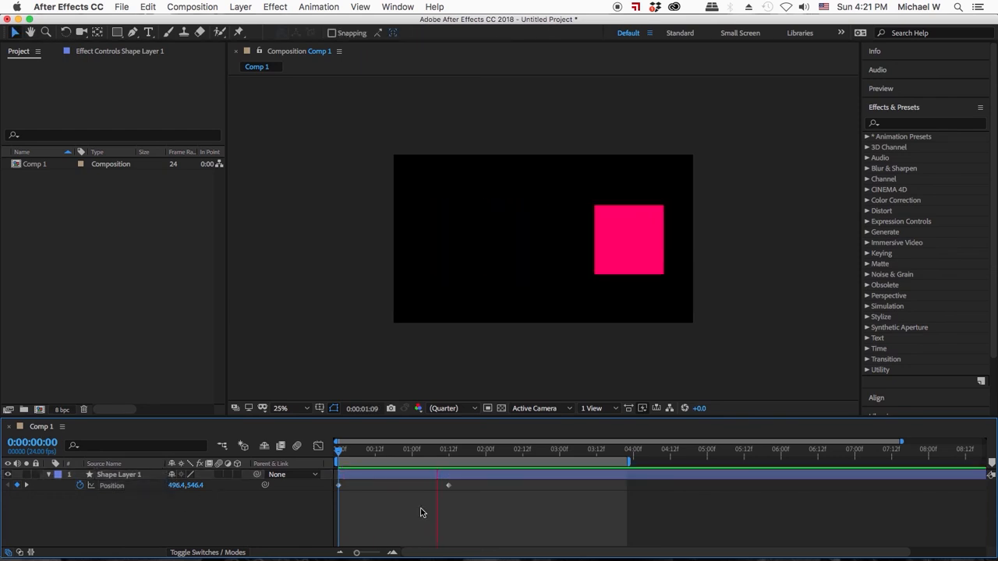
{"action": "key", "text": "space"}
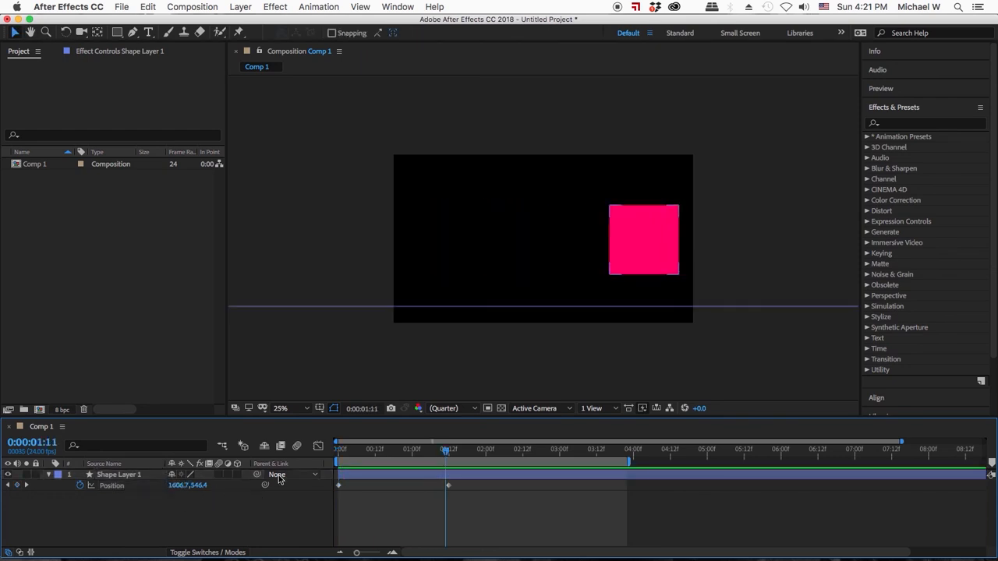
- Add the expression wiggle(2,70) to the square layer's keyframed Position
{"action": "left_click", "coordinate": [79, 485], "text": "alt"}
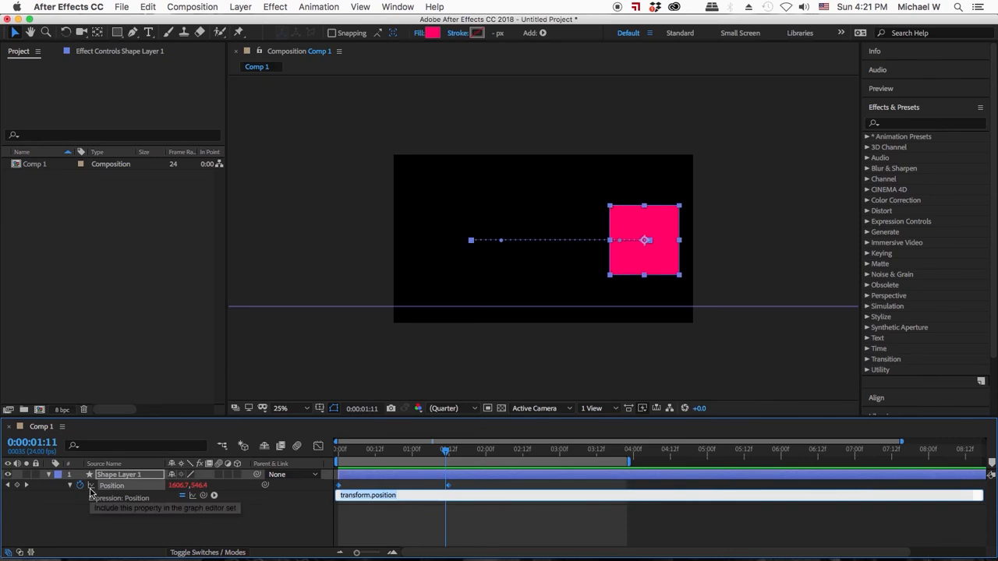
{"action": "type", "text": "wiggle"}
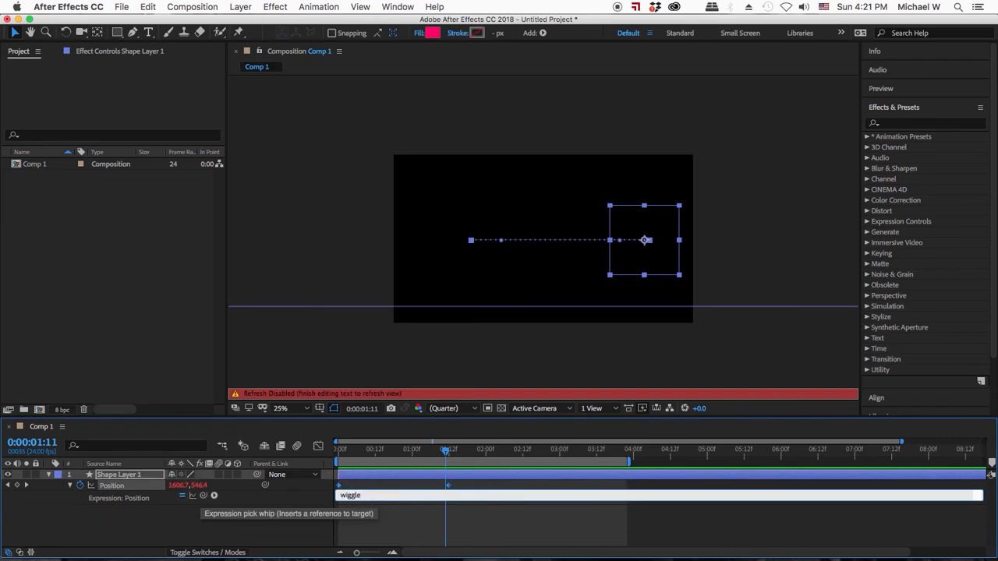
{"action": "type", "text": "("}
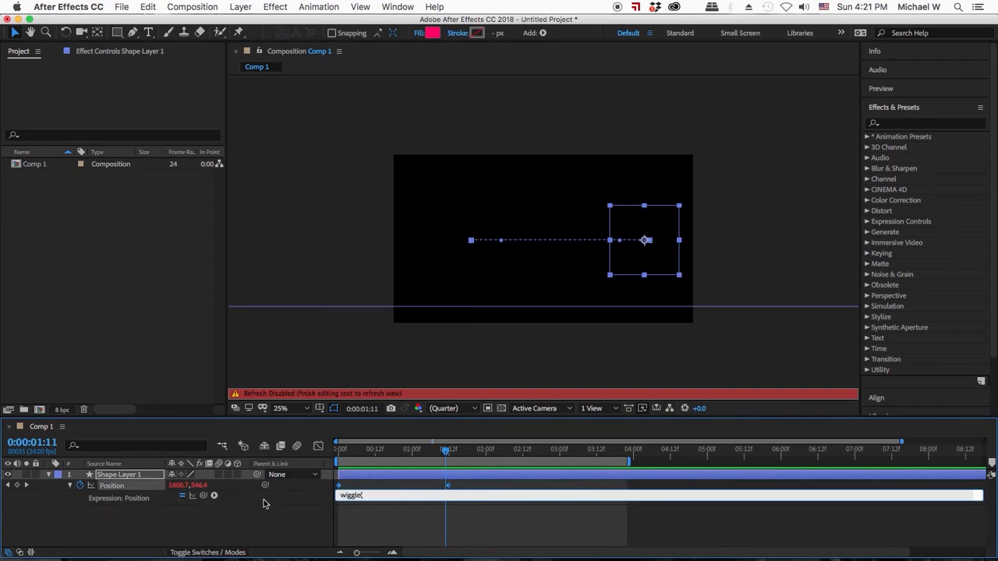
{"action": "type", "text": "2,70)"}
{"action": "left_click", "coordinate": [386, 505]}
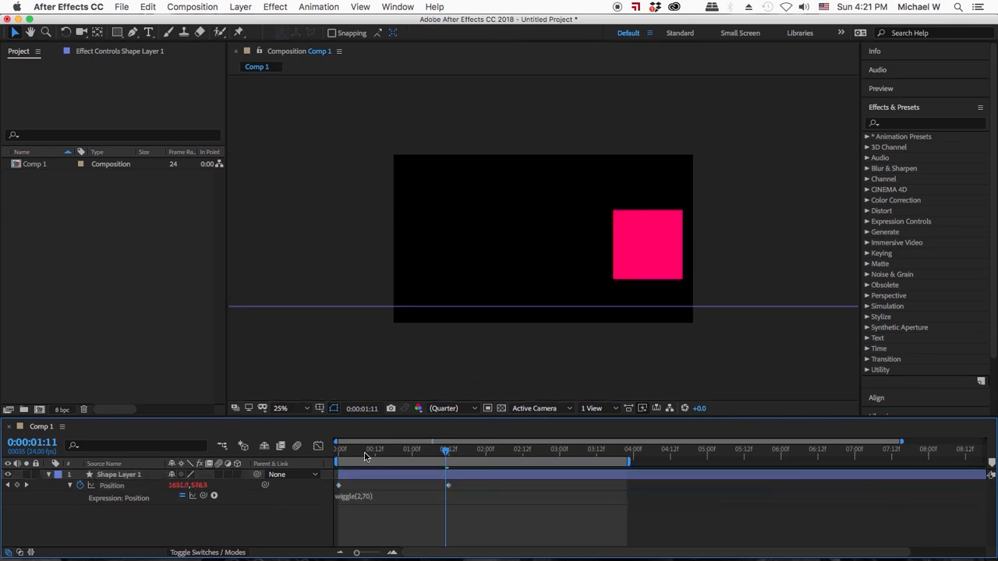
- Preview the square's keyframed movement combined with the wiggle from frame 0
{"action": "left_click_drag", "start_coordinate": [364, 456], "coordinate": [337, 452]}
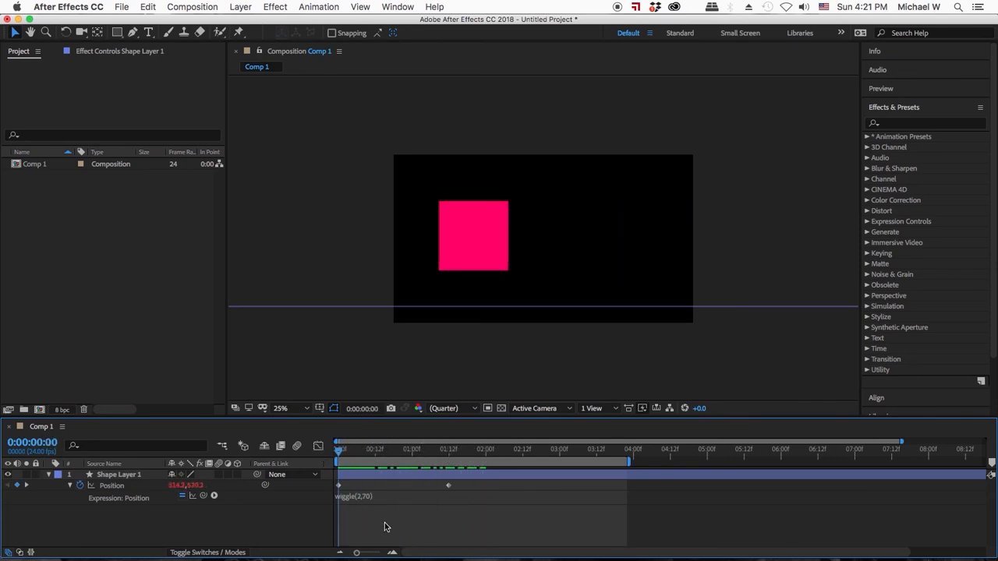
{"action": "key", "text": "space"}
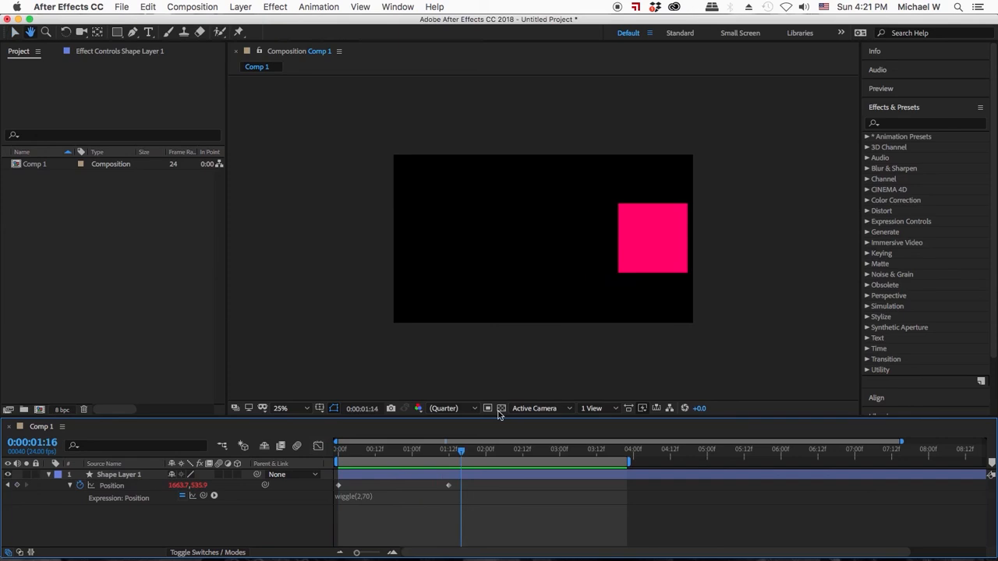
{"action": "key", "text": "space"}
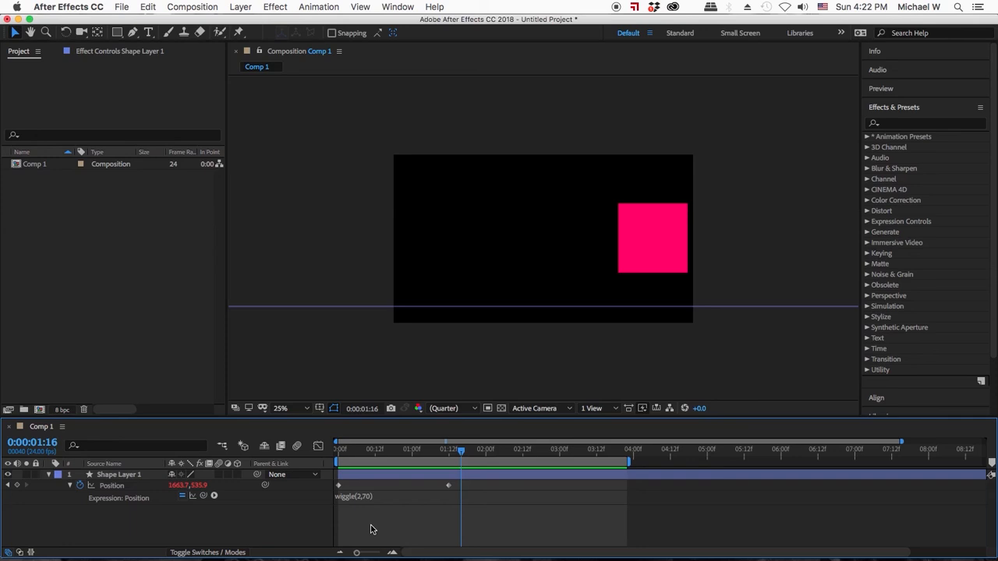
- Delete the pink square's layer and set the composition view's magnification to Fit
{"action": "left_click", "coordinate": [117, 475]}
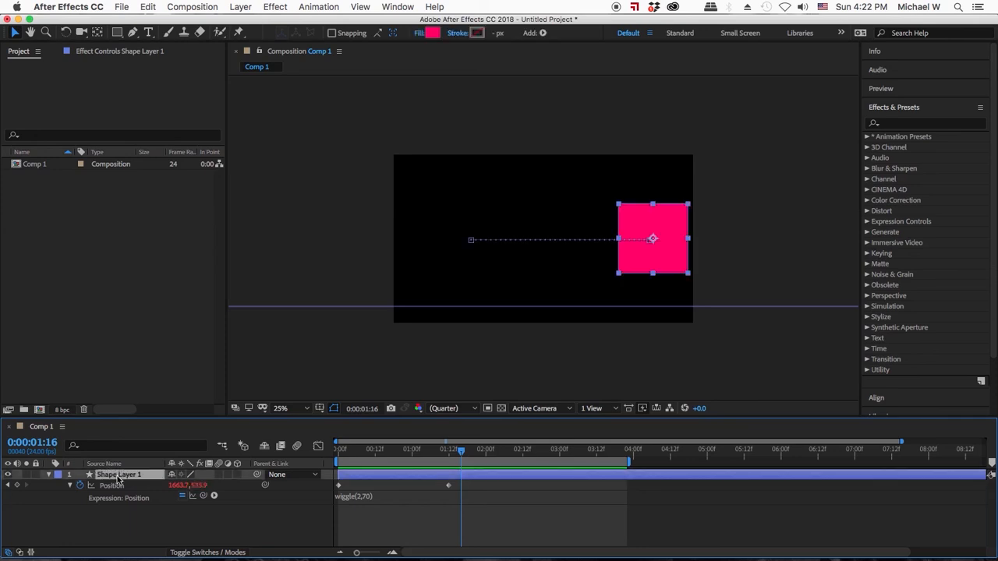
{"action": "key", "text": "Delete"}
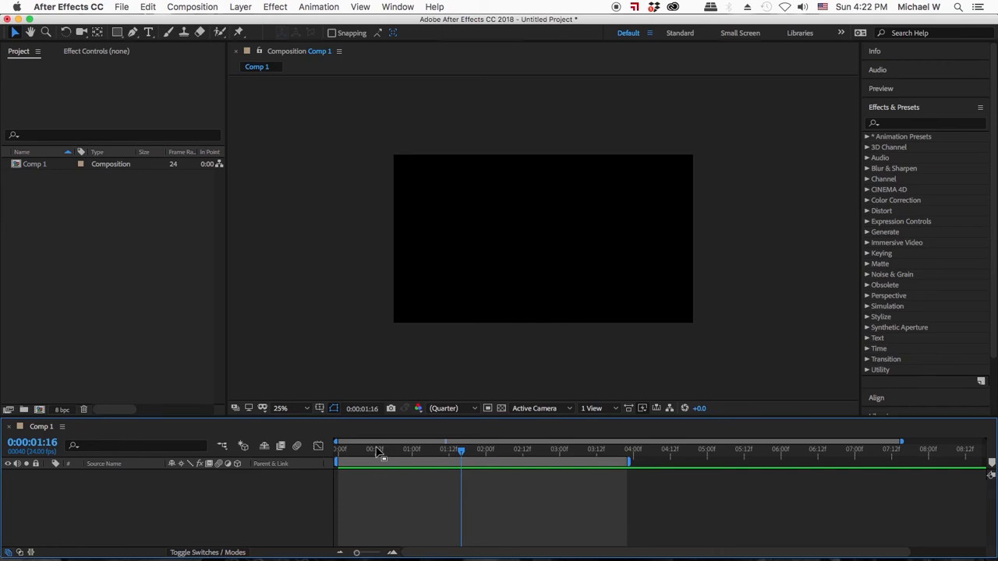
{"action": "left_click", "coordinate": [305, 408]}
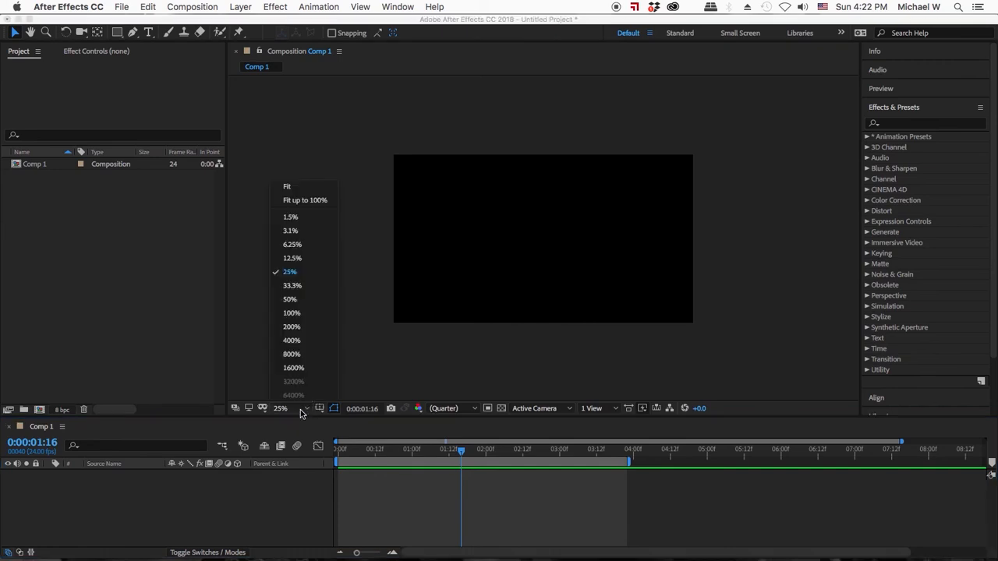
{"action": "left_click", "coordinate": [299, 191]}
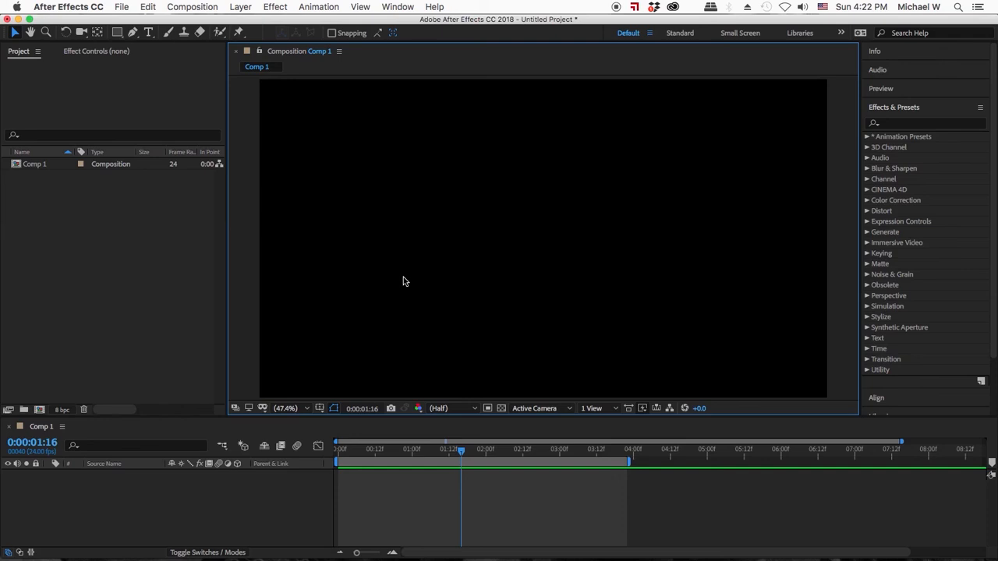
{"action": "left_click", "coordinate": [336, 450]}
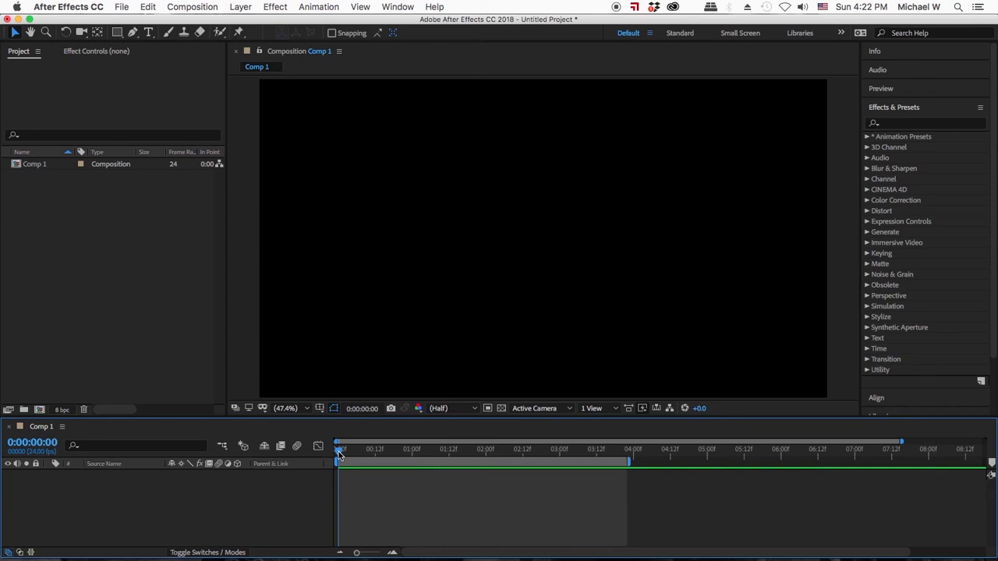
{"action": "left_click_drag", "start_coordinate": [338, 452], "coordinate": [362, 451]}
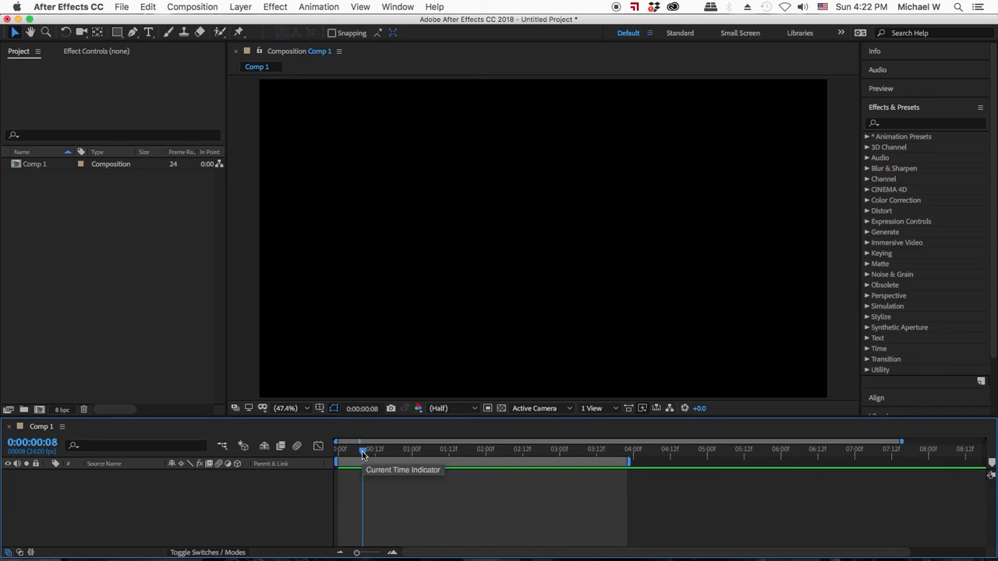
{"action": "key", "text": "super+0"}
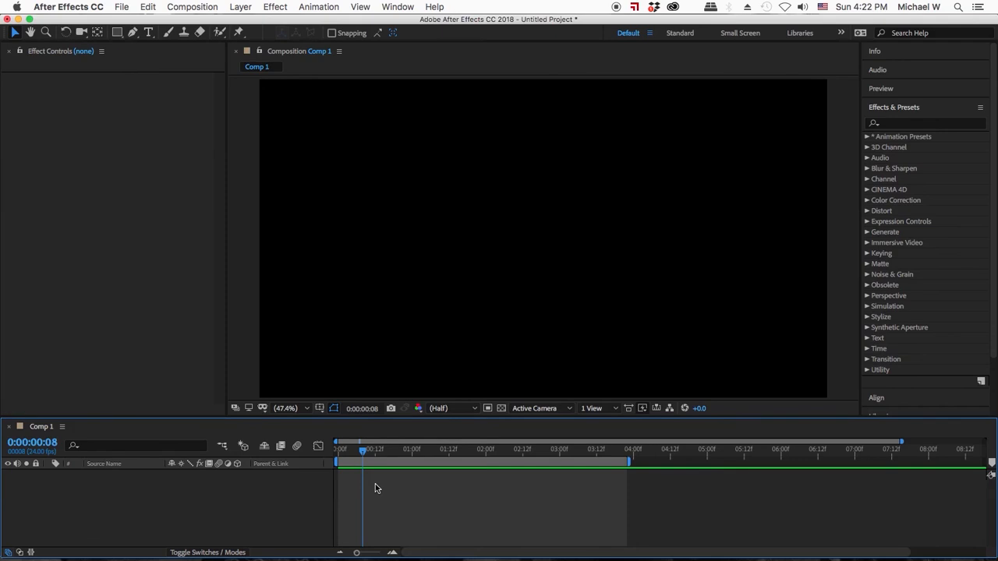
{"action": "key", "text": "super+0"}
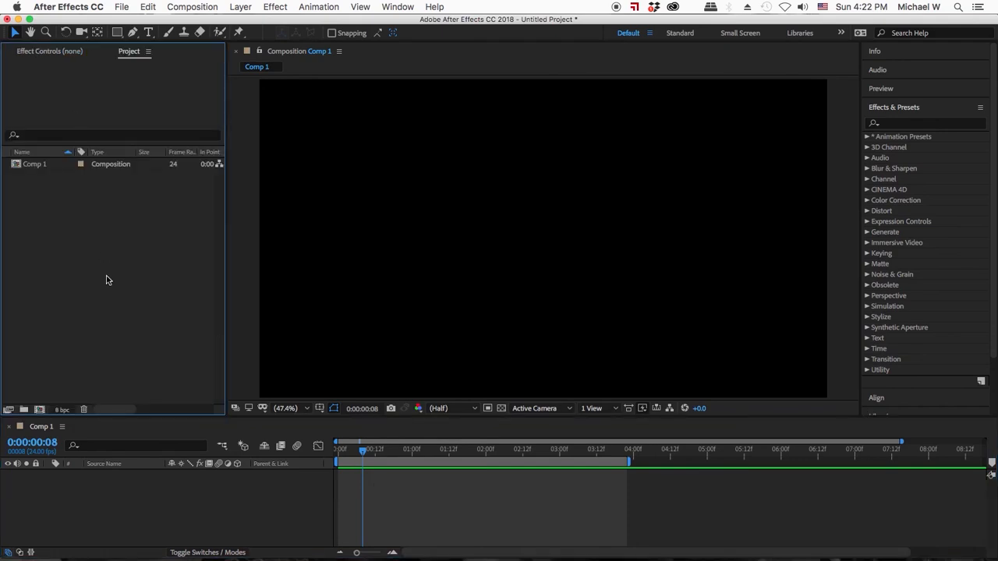
{"action": "left_click", "coordinate": [449, 494]}
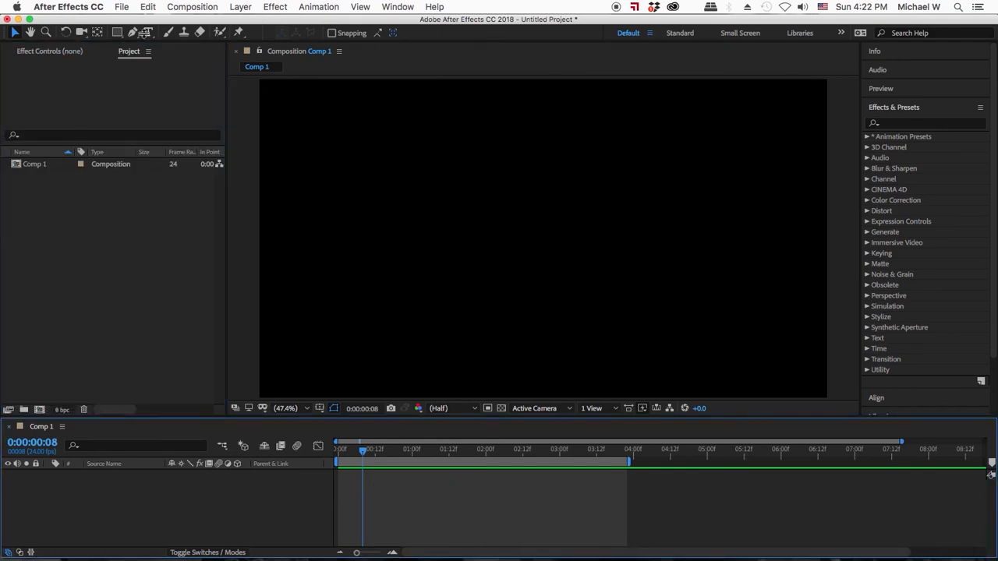
- Draw a tall, closed three-point pink shape with curved sides in the middle of the composition using the Pen tool, and deselect it
{"action": "key", "text": "g"}
{"action": "left_click_drag", "start_coordinate": [504, 153], "coordinate": [526, 173]}
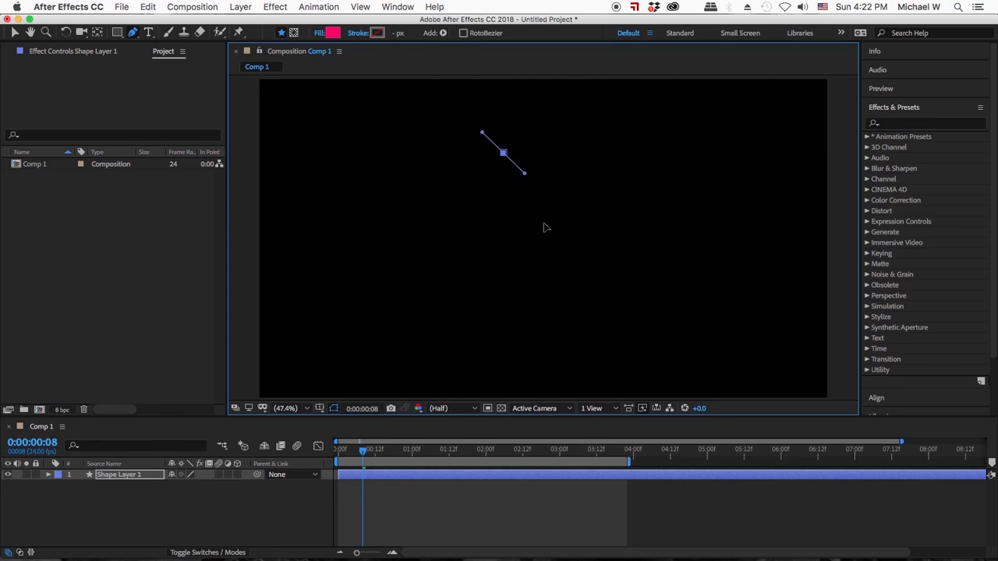
{"action": "left_click_drag", "start_coordinate": [597, 320], "coordinate": [584, 338]}
{"action": "left_click", "coordinate": [522, 340]}
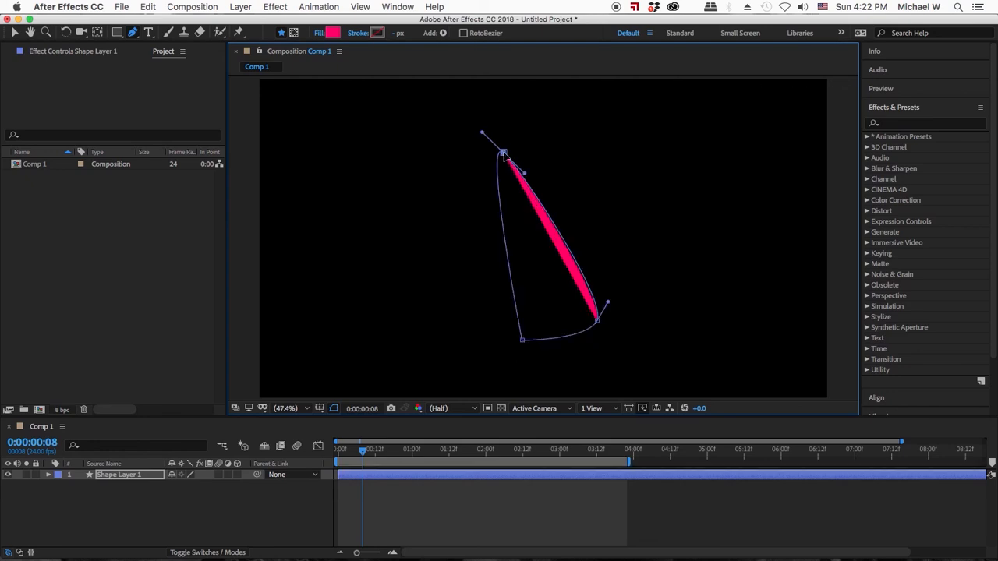
{"action": "left_click", "coordinate": [14, 31]}
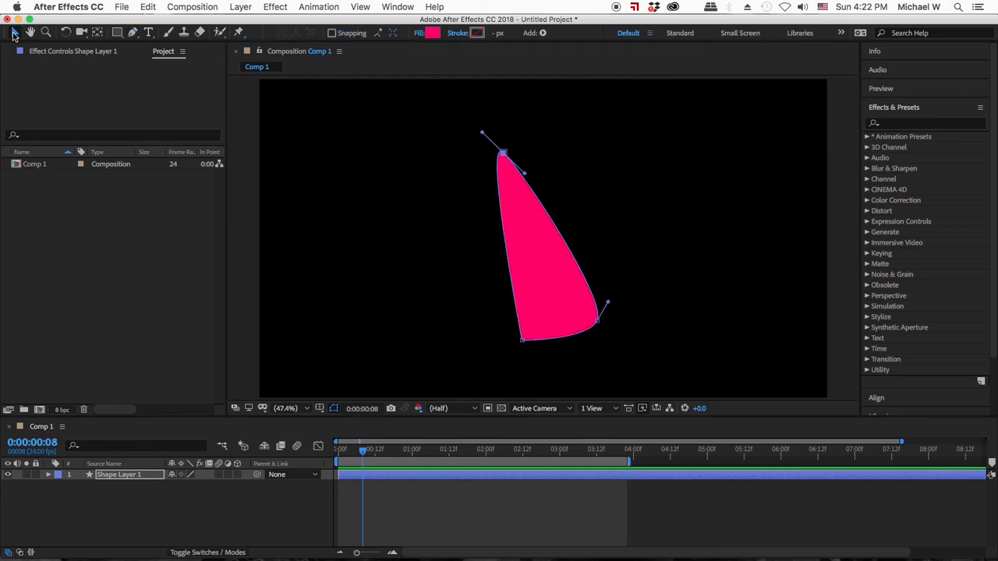
{"action": "left_click", "coordinate": [526, 528]}
- Search the effects for "turb" and apply Turbulent Displace to the pink shape's layer
{"action": "left_click", "coordinate": [492, 479]}
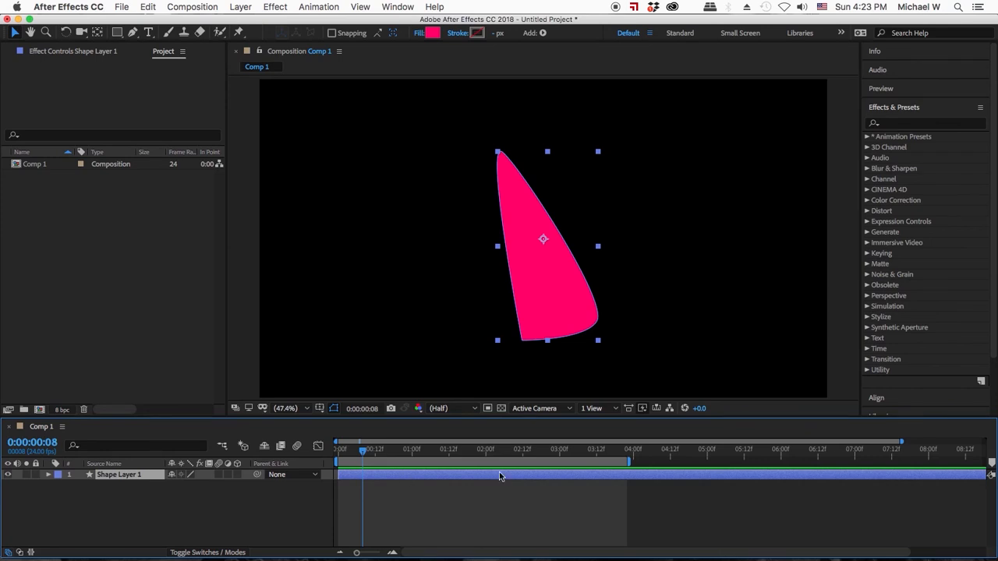
{"action": "left_click", "coordinate": [896, 109]}
{"action": "left_click", "coordinate": [896, 108]}
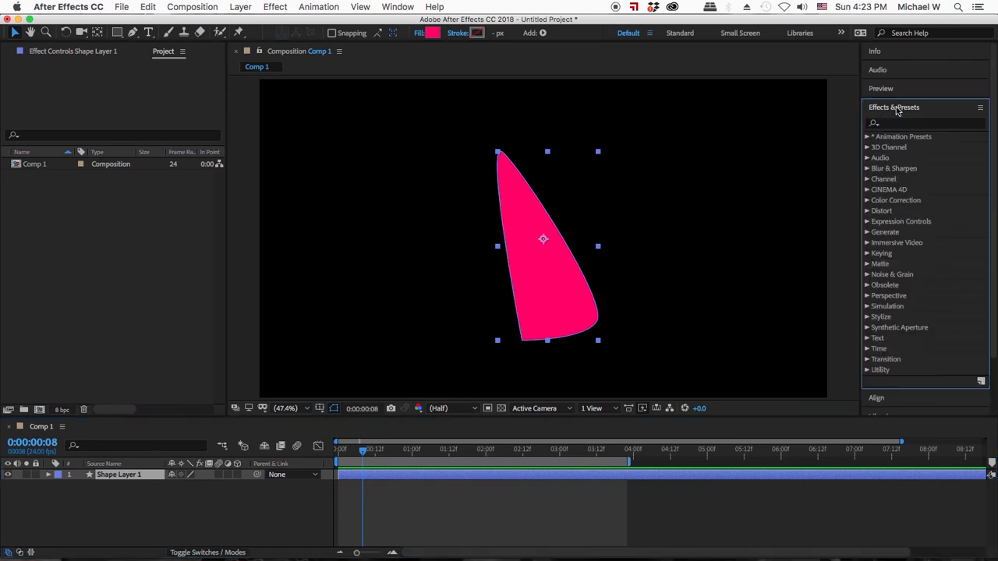
{"action": "left_click", "coordinate": [898, 123]}
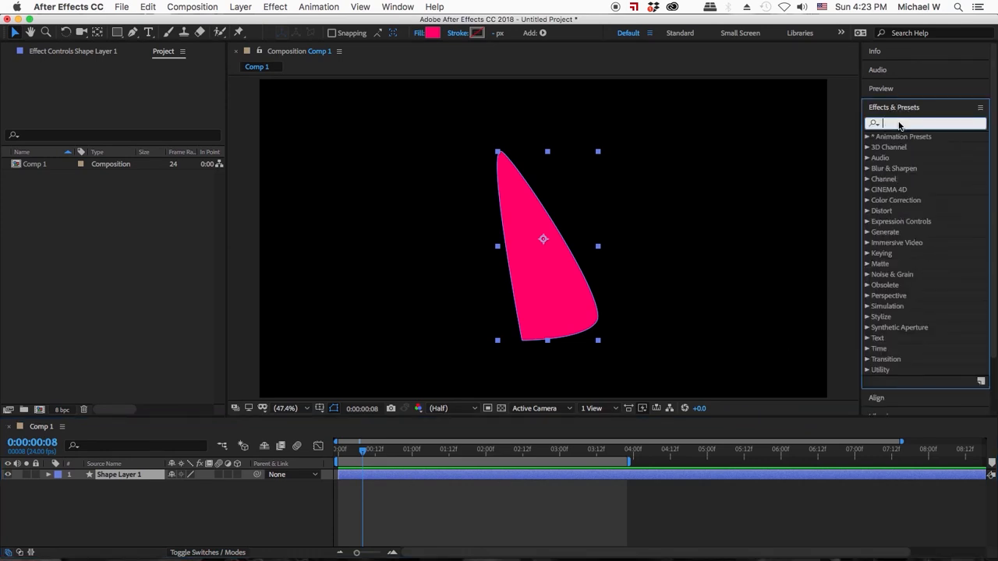
{"action": "type", "text": "turb"}
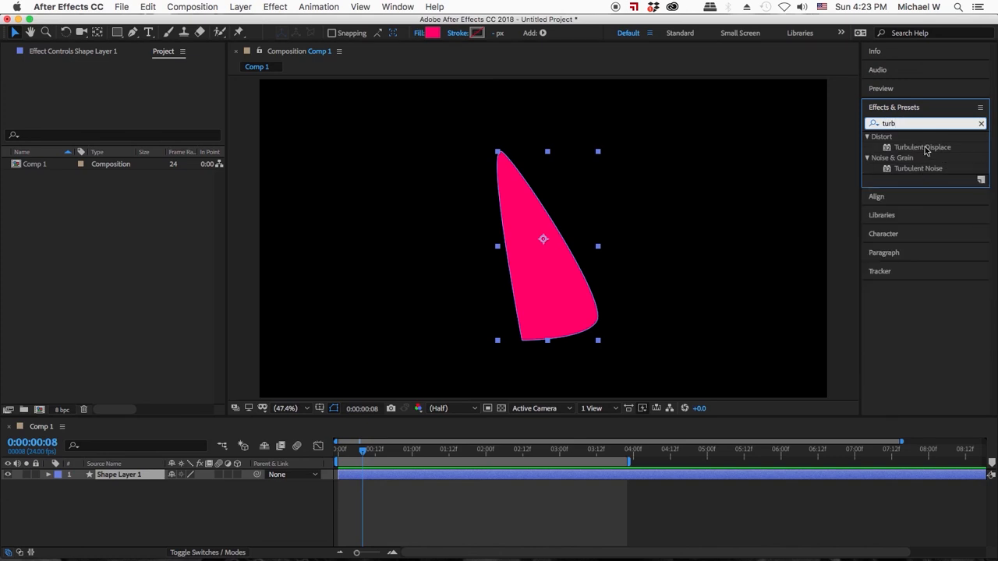
{"action": "left_click_drag", "start_coordinate": [924, 148], "coordinate": [588, 474]}
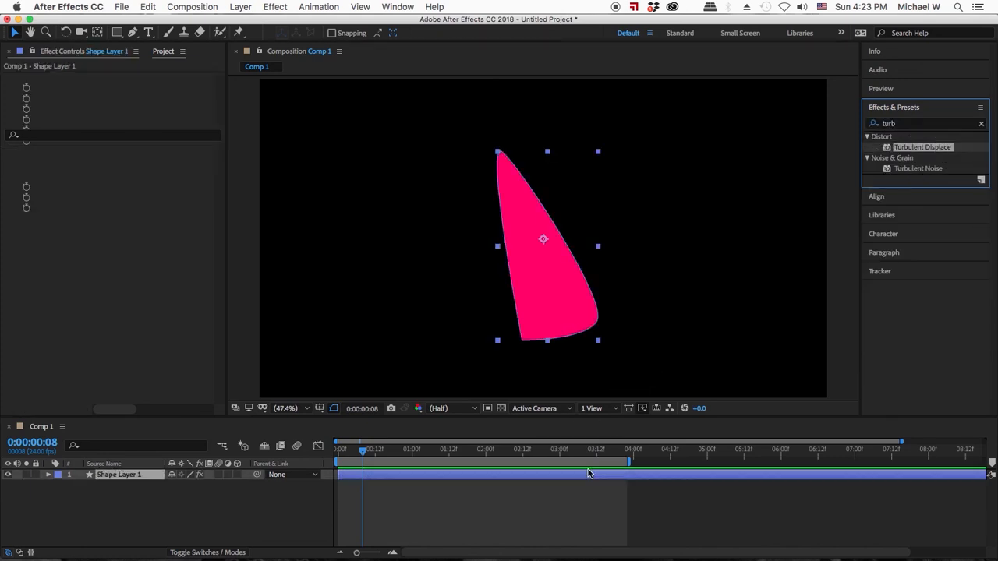
{"action": "left_click", "coordinate": [550, 514]}
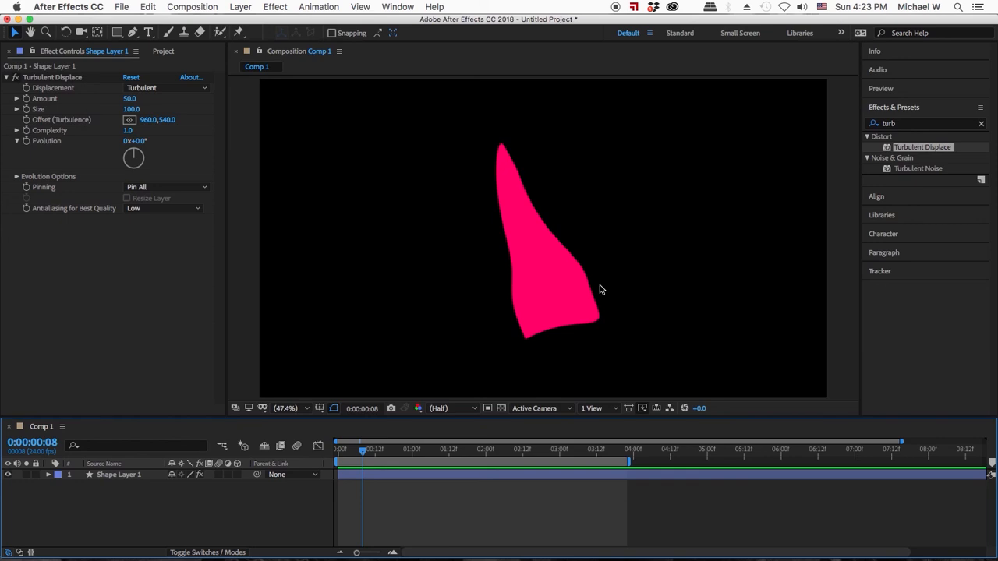
- At frame 0, place Turbulent Displace's Offset (Turbulence) point at the shape's upper tip, about 814, 217, and keyframe it
{"action": "left_click_drag", "start_coordinate": [365, 449], "coordinate": [316, 455]}
{"action": "left_click", "coordinate": [130, 125]}
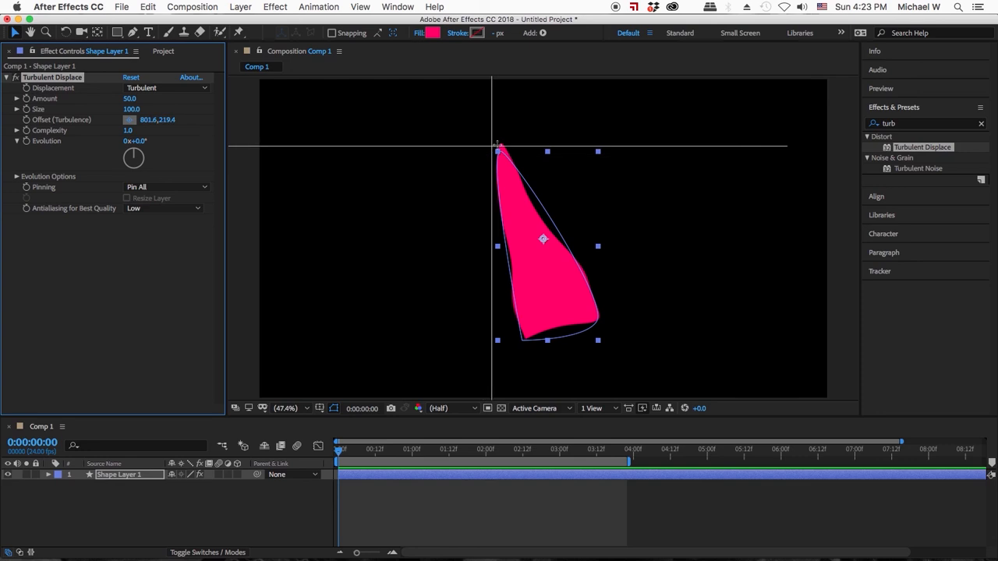
{"action": "left_click", "coordinate": [499, 143]}
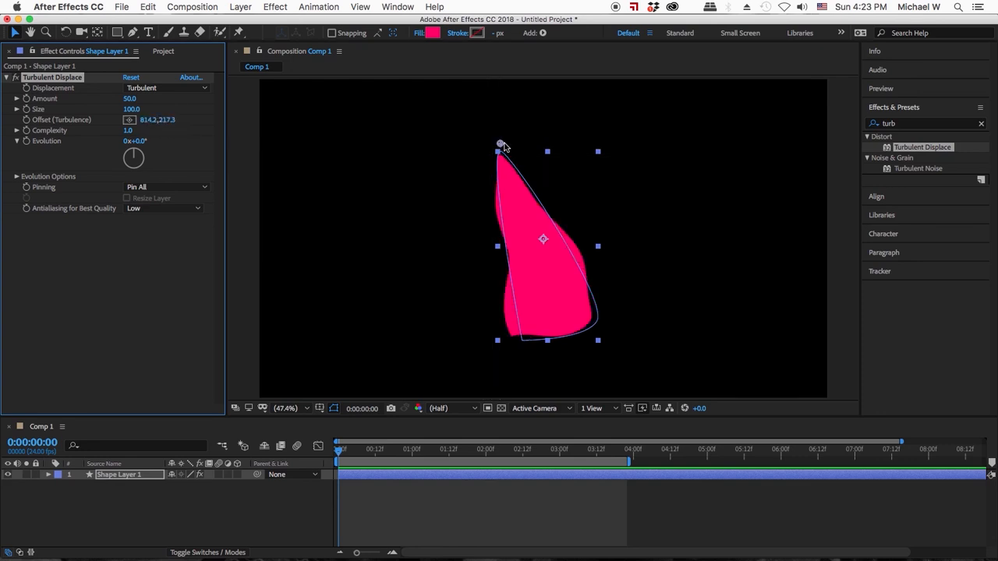
{"action": "left_click", "coordinate": [27, 120]}
- At 0:00:03:18, keyframe Turbulent Displace's Offset (Turbulence) point just beyond the shape's lower-right corner, about 1152, 920
{"action": "left_click_drag", "start_coordinate": [340, 450], "coordinate": [615, 452]}
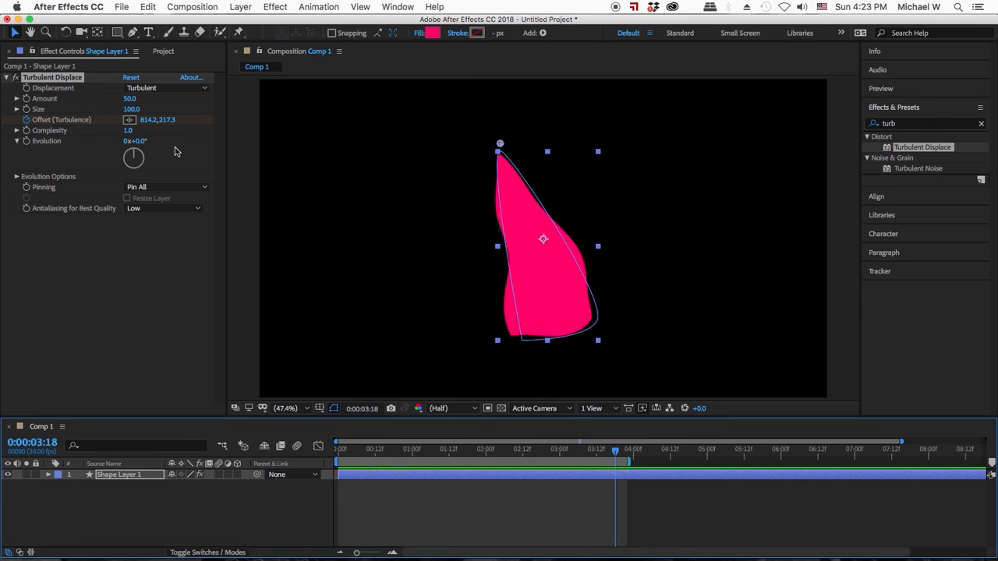
{"action": "left_click", "coordinate": [129, 121]}
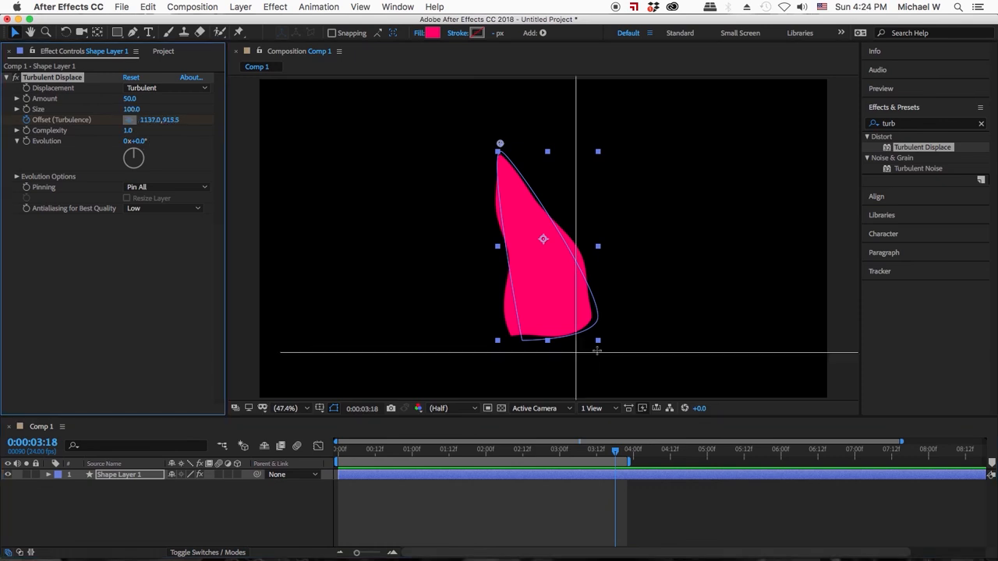
{"action": "left_click", "coordinate": [599, 349]}
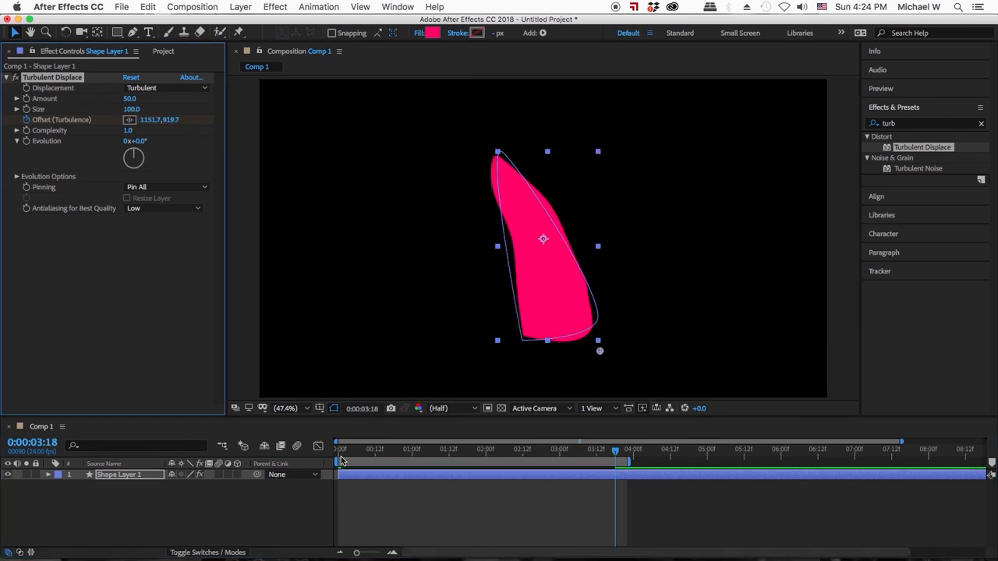
- At frame 0, set Turbulent Displace's Amount to 79 and Size to 139, and keyframe the Size
{"action": "mouse_move", "coordinate": [340, 452]}
{"action": "left_mouse_down"}
{"action": "mouse_move", "coordinate": [612, 454]}
{"action": "mouse_move", "coordinate": [336, 452]}
{"action": "left_mouse_up"}
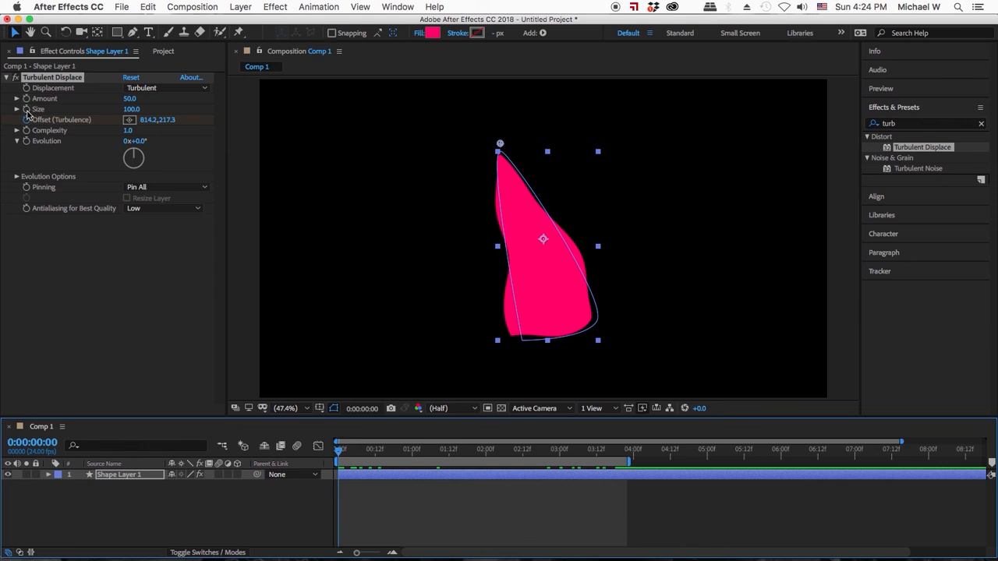
{"action": "left_click_drag", "start_coordinate": [128, 101], "coordinate": [156, 107]}
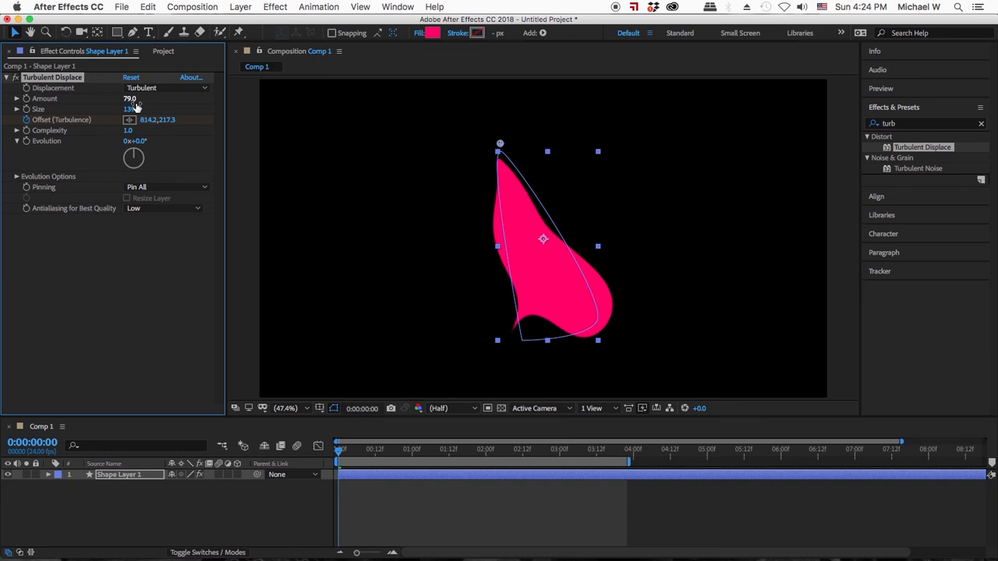
{"action": "left_click", "coordinate": [26, 109]}
- Keyframe Turbulent Displace's Size at 233 at 0:00:01:15 and at 65 at 0:00:03:11
{"action": "left_click_drag", "start_coordinate": [372, 448], "coordinate": [457, 449]}
{"action": "left_click", "coordinate": [132, 110]}
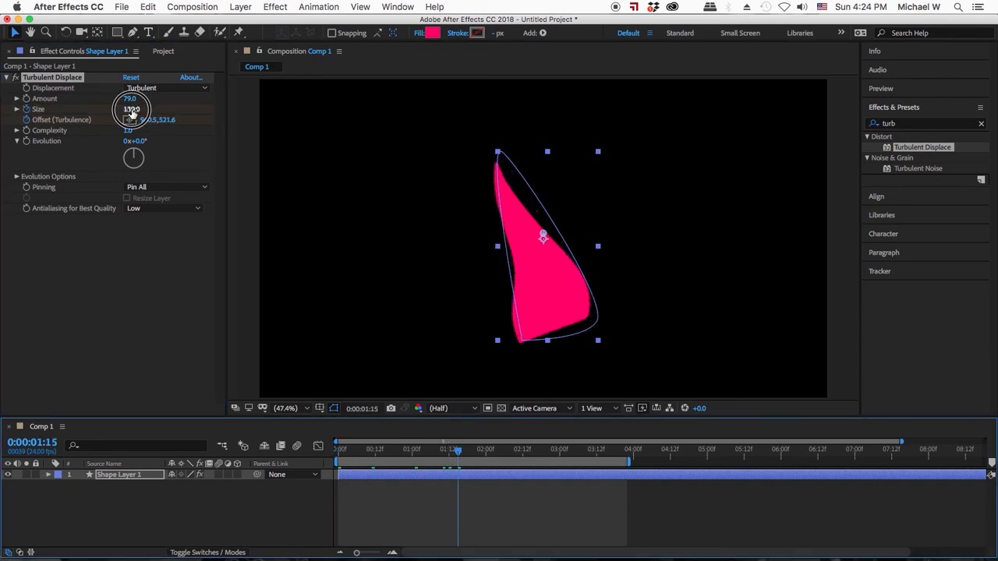
{"action": "left_click_drag", "start_coordinate": [132, 110], "coordinate": [196, 119]}
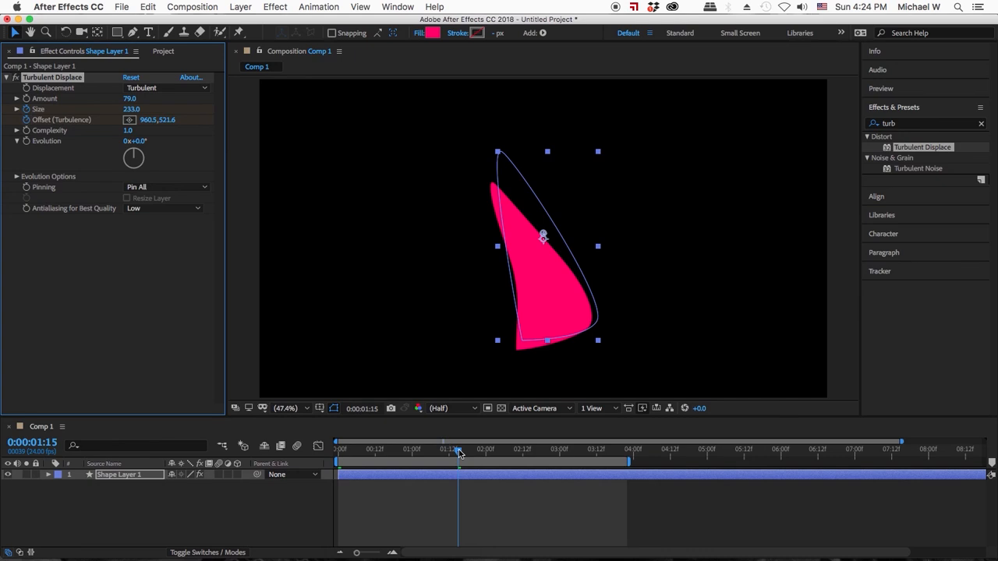
{"action": "left_click_drag", "start_coordinate": [458, 452], "coordinate": [593, 452]}
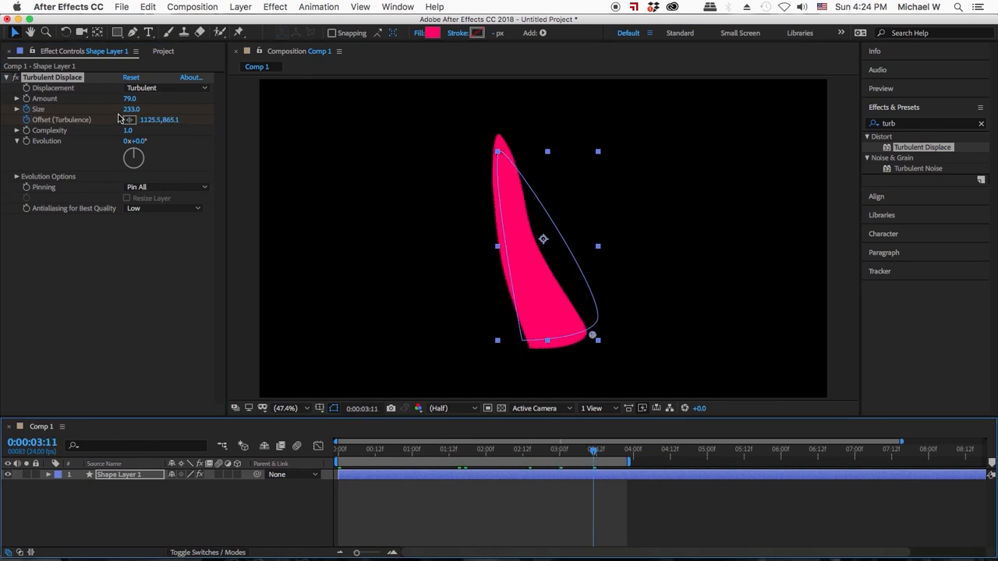
{"action": "left_click_drag", "start_coordinate": [123, 110], "coordinate": [69, 163]}
- Preview the pink shape's turbulence animation from frame 0 through 0:00:03:18
{"action": "left_click_drag", "start_coordinate": [344, 452], "coordinate": [317, 457]}
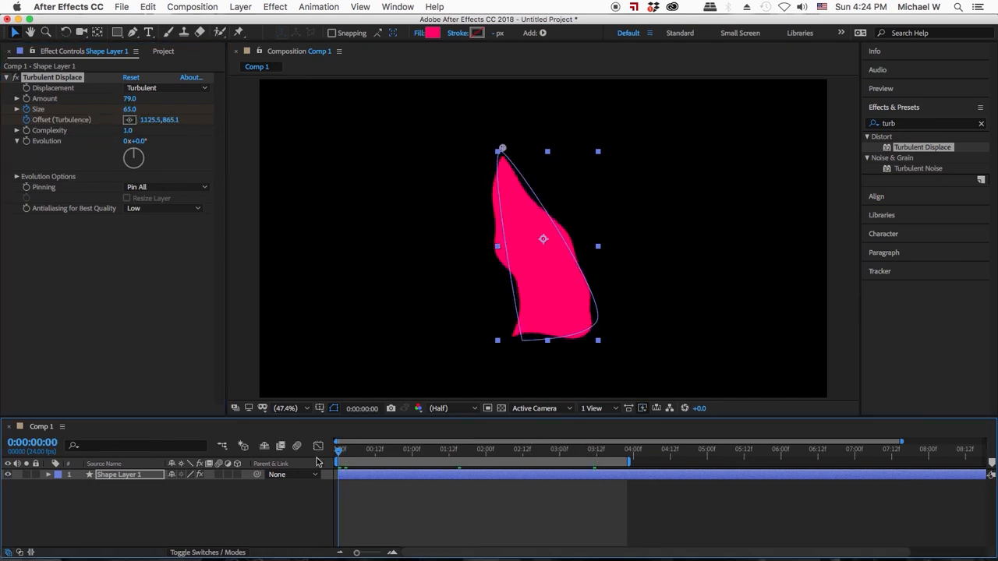
{"action": "key", "text": "space"}
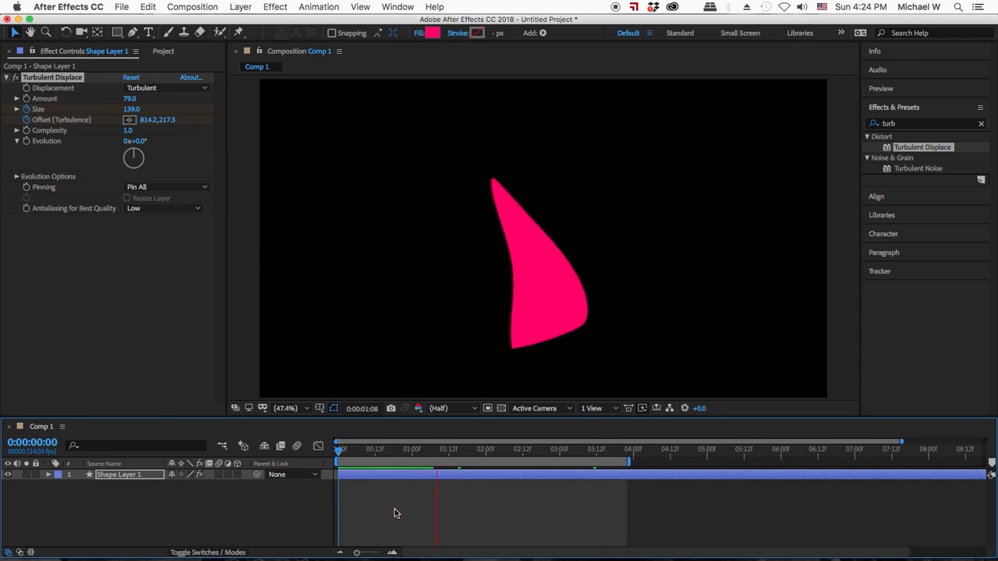
{"action": "left_click_drag", "start_coordinate": [455, 457], "coordinate": [616, 458]}
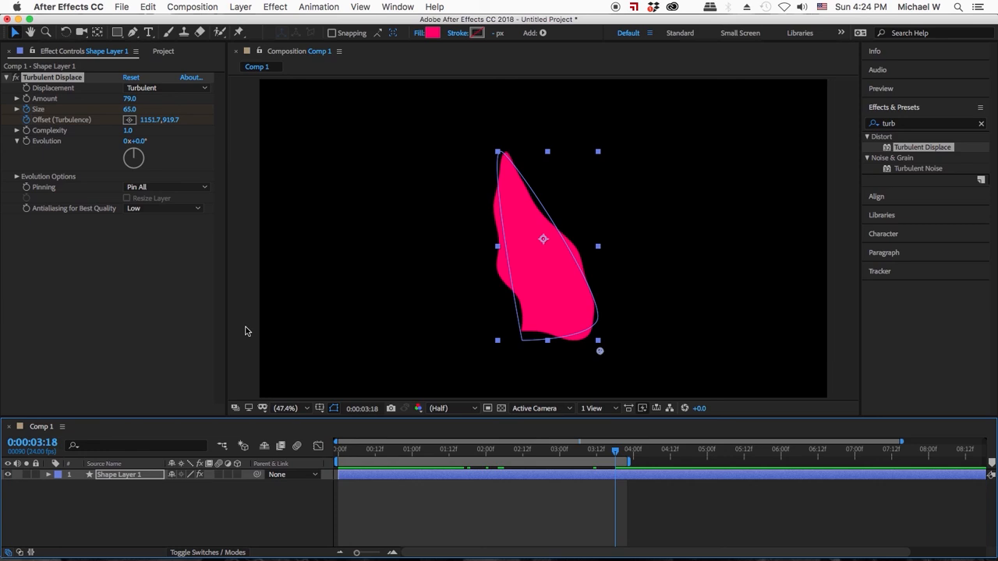
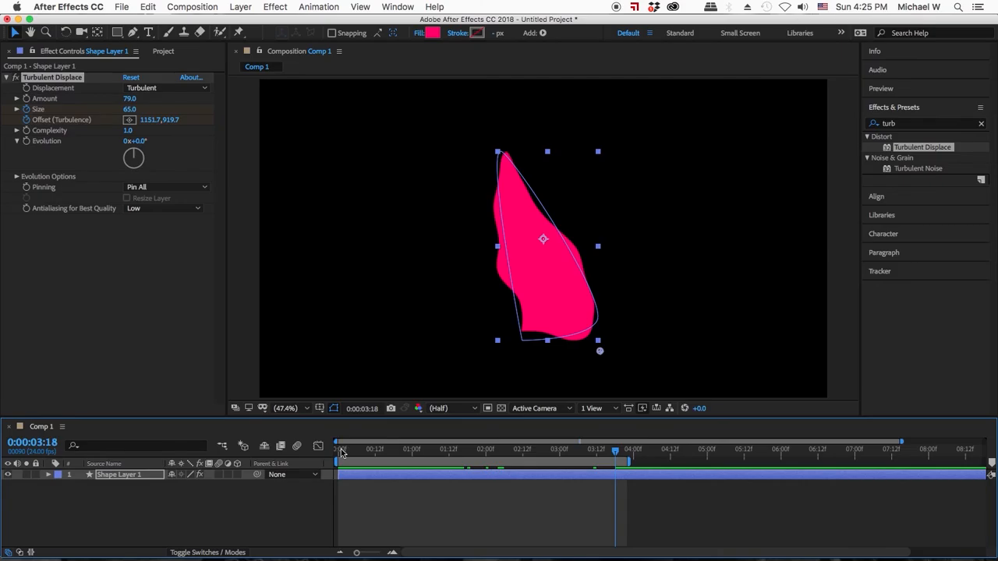
- Keyframe Turbulent Displace's Evolution at 0 at frame 0 and at one full revolution at 0:00:03:21, and check the motion
{"action": "left_click_drag", "start_coordinate": [341, 452], "coordinate": [322, 446]}
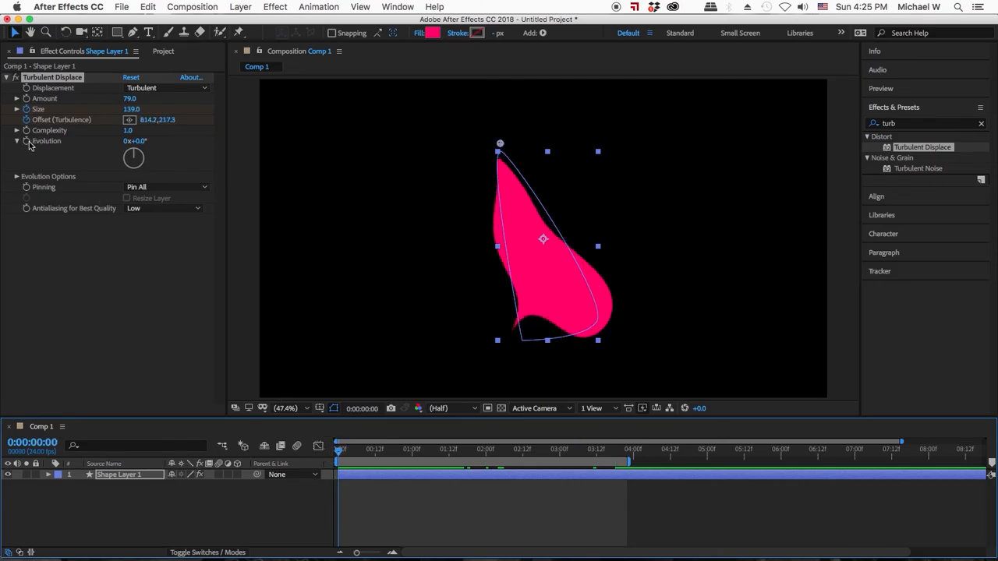
{"action": "key", "text": "space"}
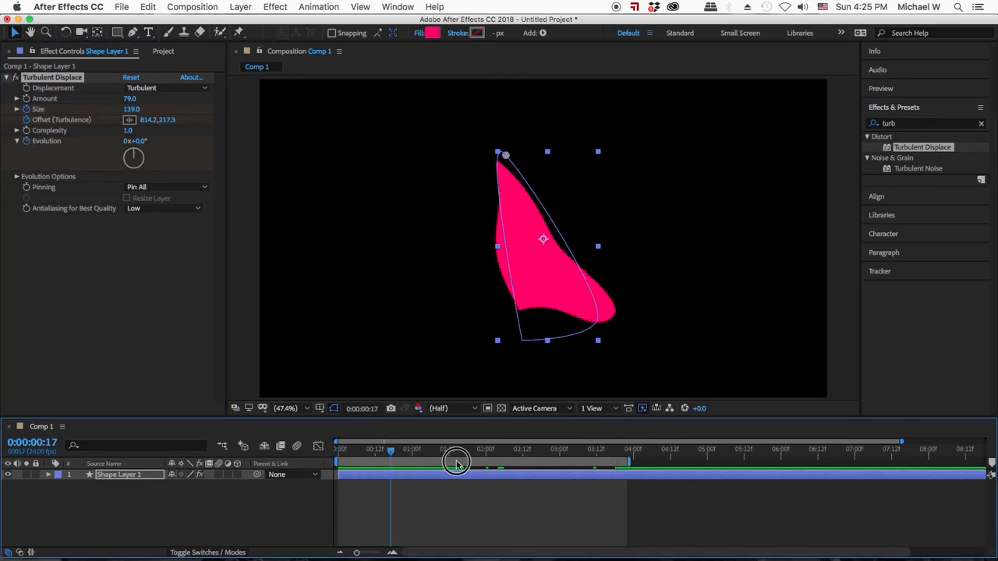
{"action": "left_click_drag", "start_coordinate": [456, 463], "coordinate": [623, 463]}
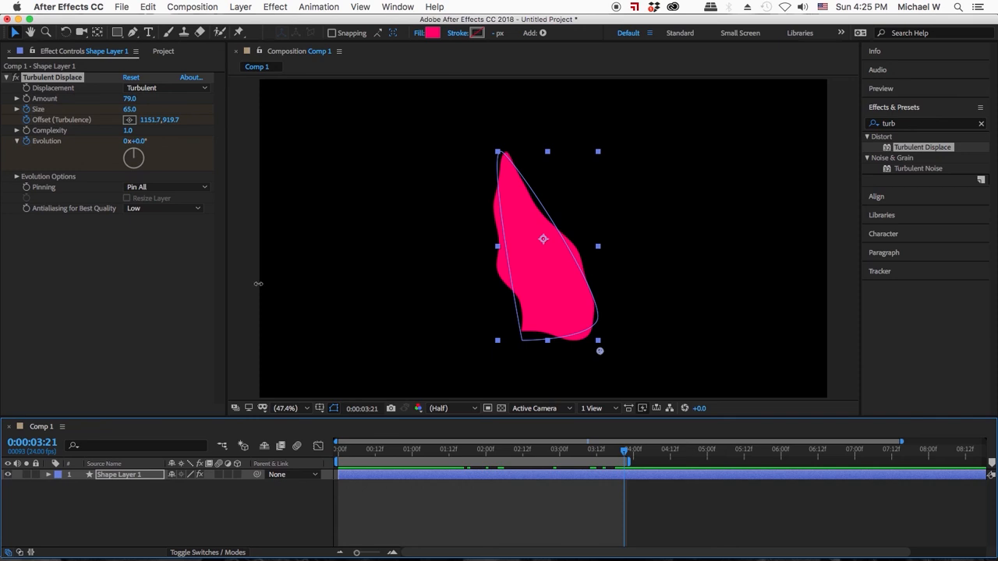
{"action": "left_click", "coordinate": [129, 141]}
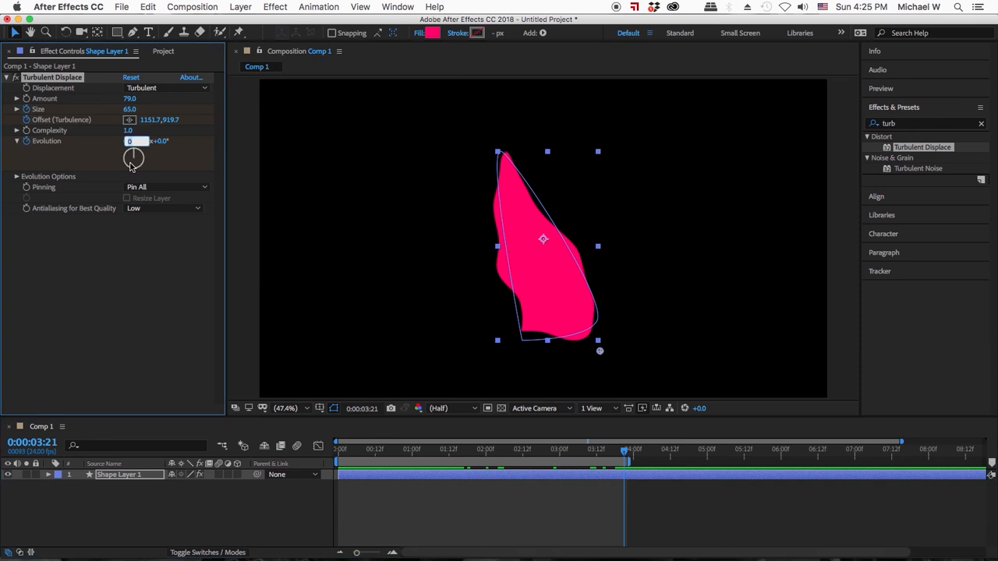
{"action": "type", "text": "1"}
{"action": "key", "text": "Return"}
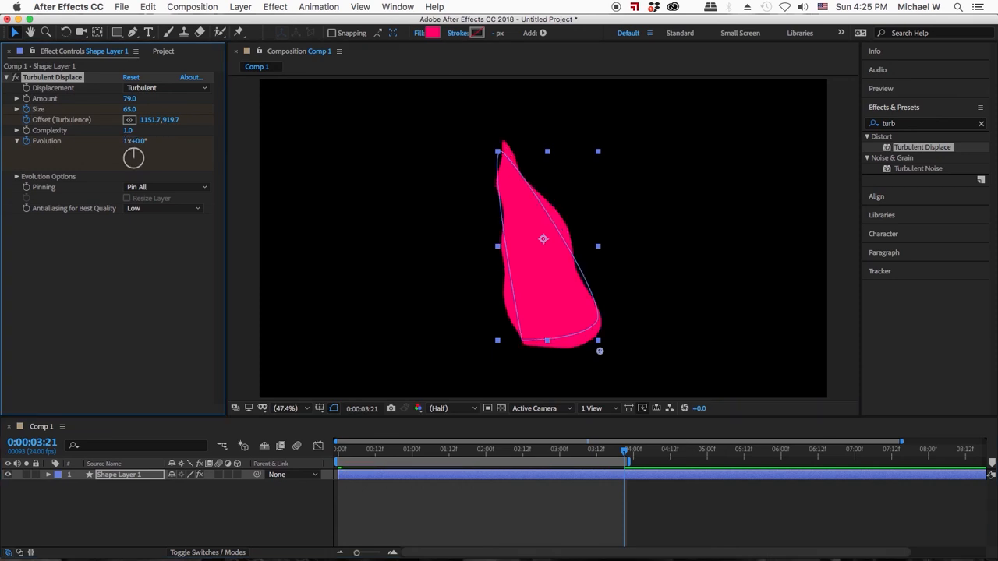
{"action": "left_click_drag", "start_coordinate": [357, 450], "coordinate": [433, 453]}
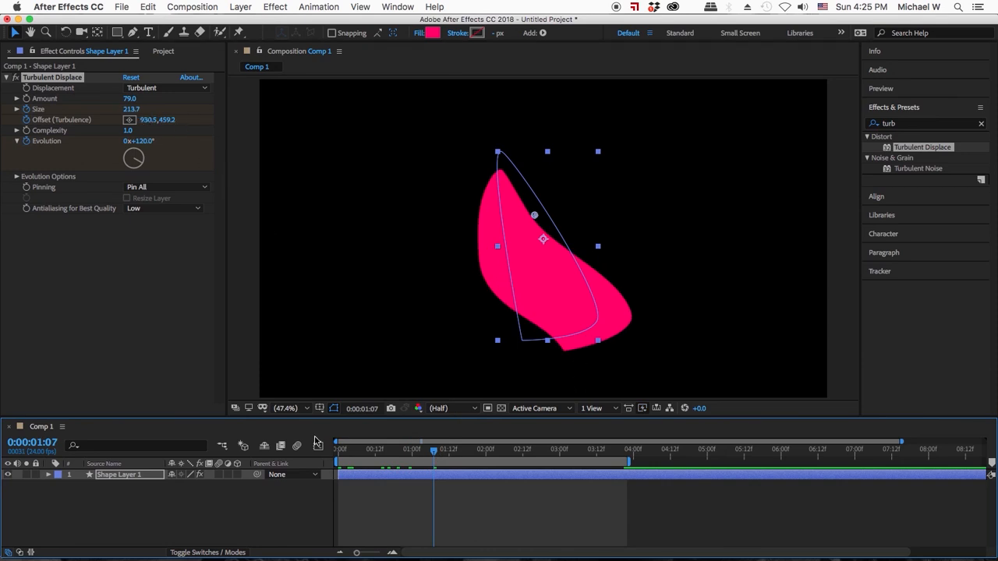
- Collapse the Turbulent Displace settings and turn the effect off on the pink shape's layer
{"action": "left_click", "coordinate": [96, 482]}
{"action": "left_click", "coordinate": [103, 478]}
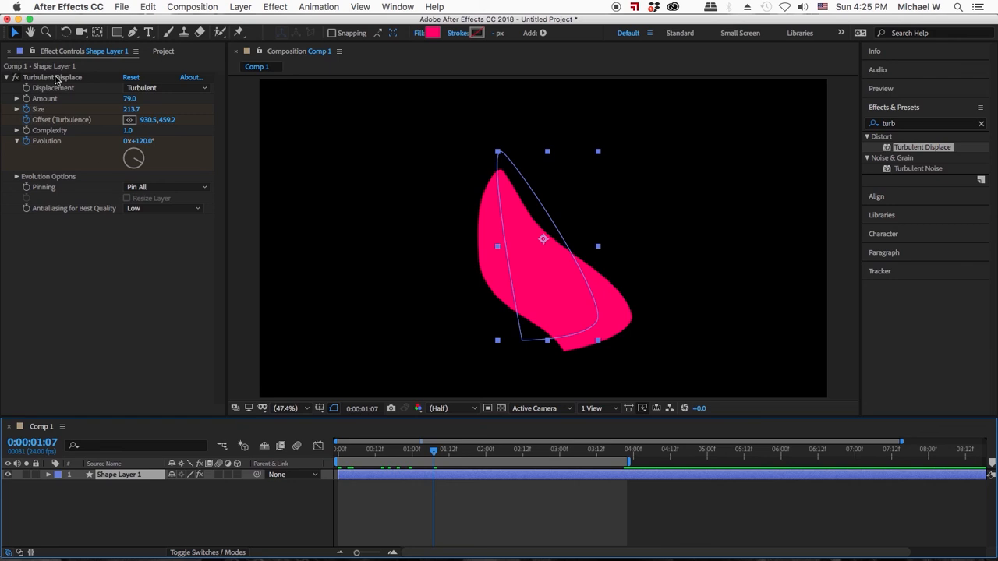
{"action": "left_click", "coordinate": [56, 79]}
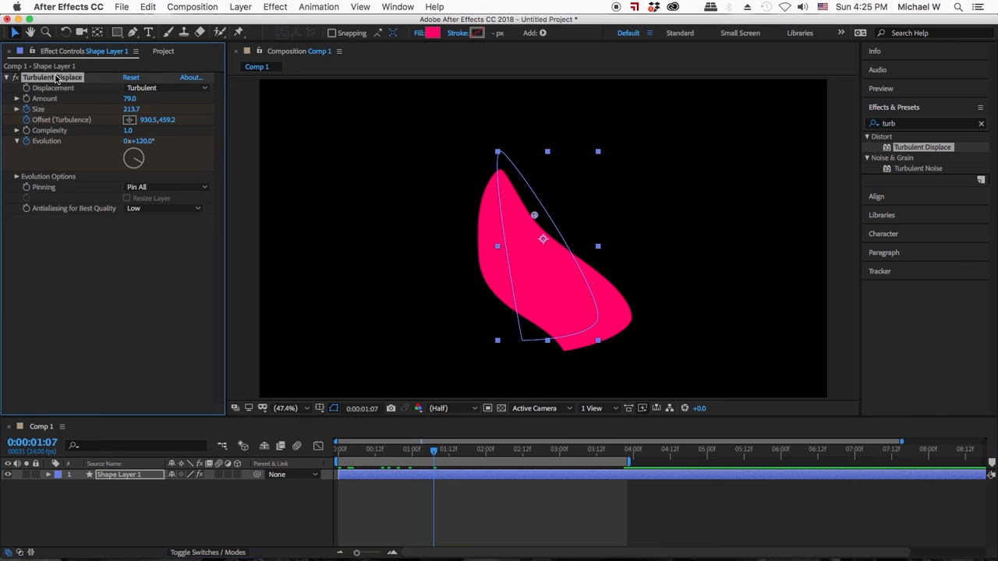
{"action": "left_click", "coordinate": [7, 78]}
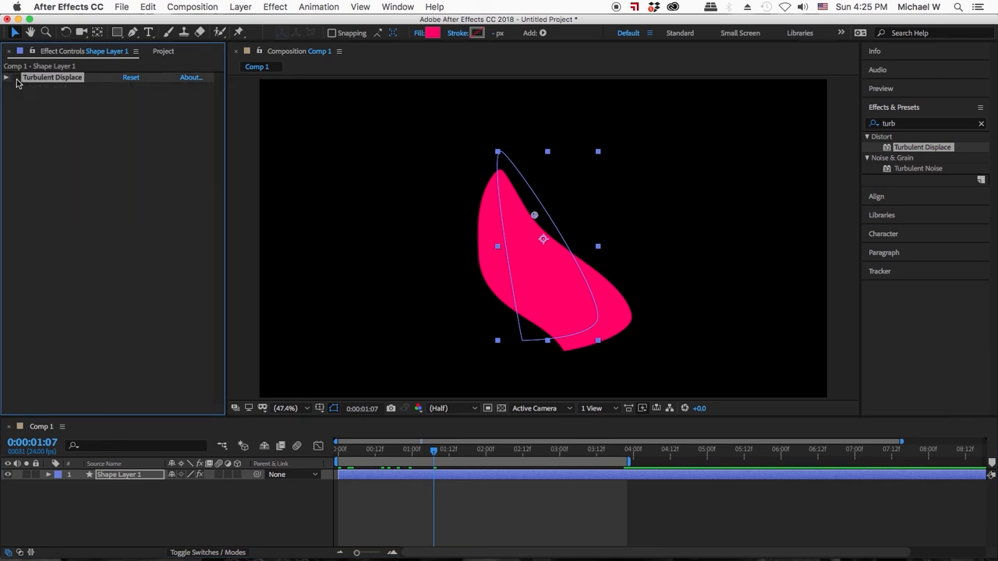
{"action": "left_click", "coordinate": [16, 79]}
{"action": "left_click", "coordinate": [59, 145]}
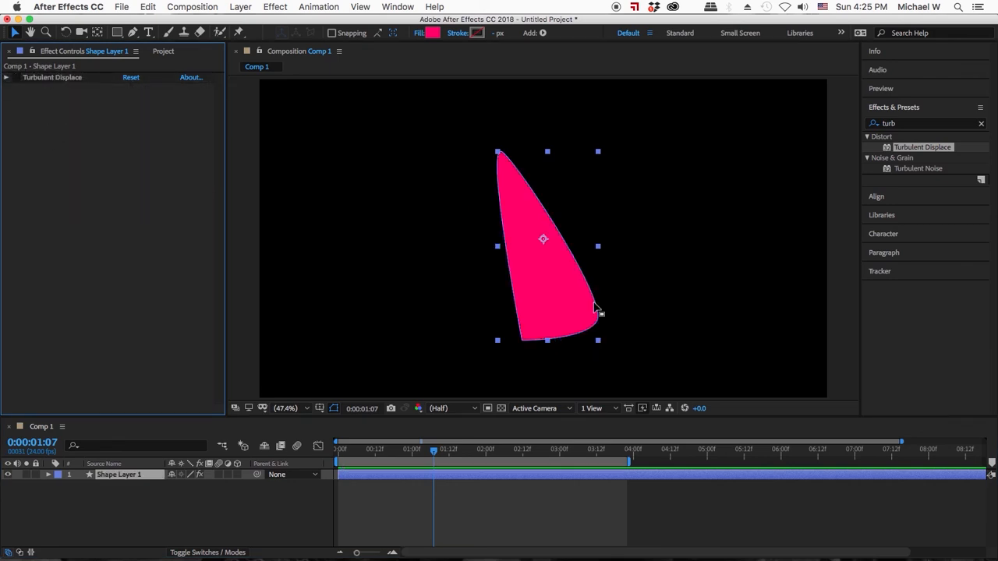
- Return to frame 0, search the effects for "bend" and apply CC Bender to the pink shape's layer
{"action": "left_click_drag", "start_coordinate": [432, 450], "coordinate": [341, 449]}
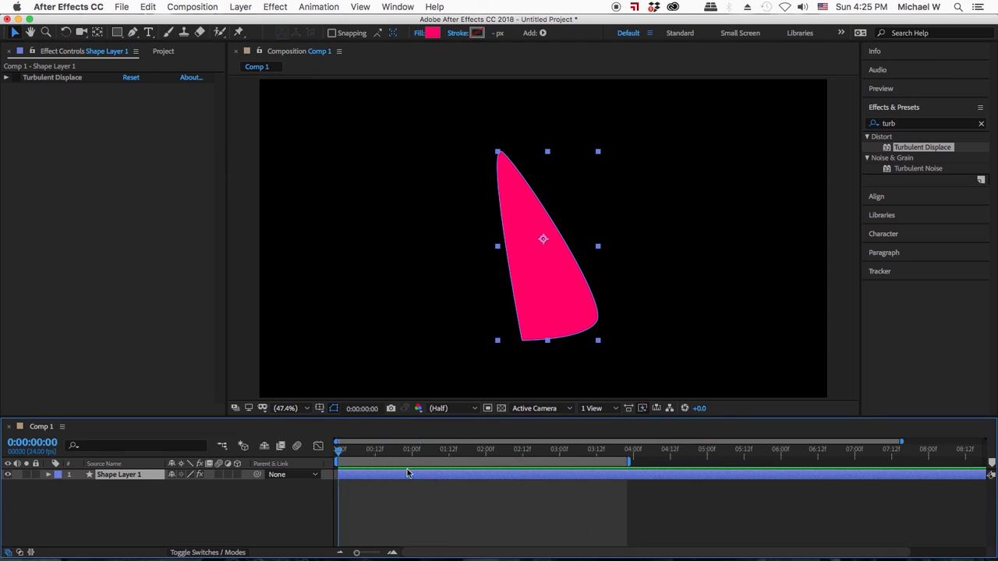
{"action": "left_click", "coordinate": [906, 124]}
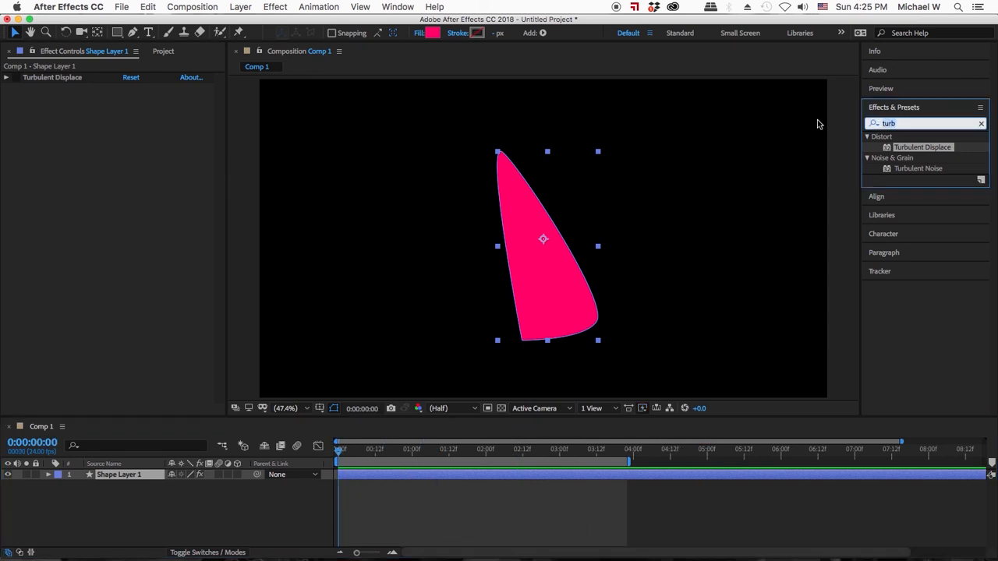
{"action": "type", "text": "bend"}
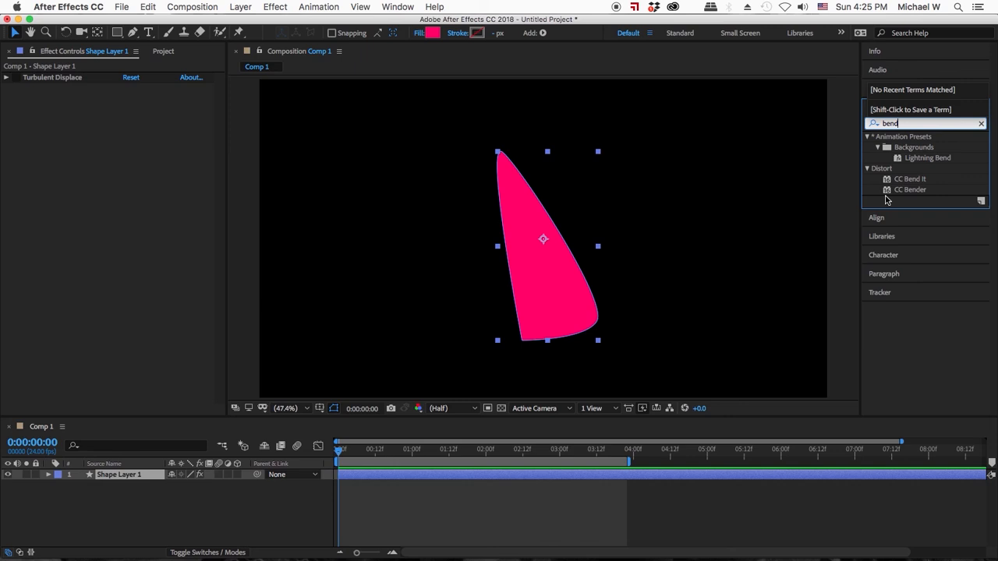
{"action": "left_click_drag", "start_coordinate": [907, 190], "coordinate": [589, 478]}
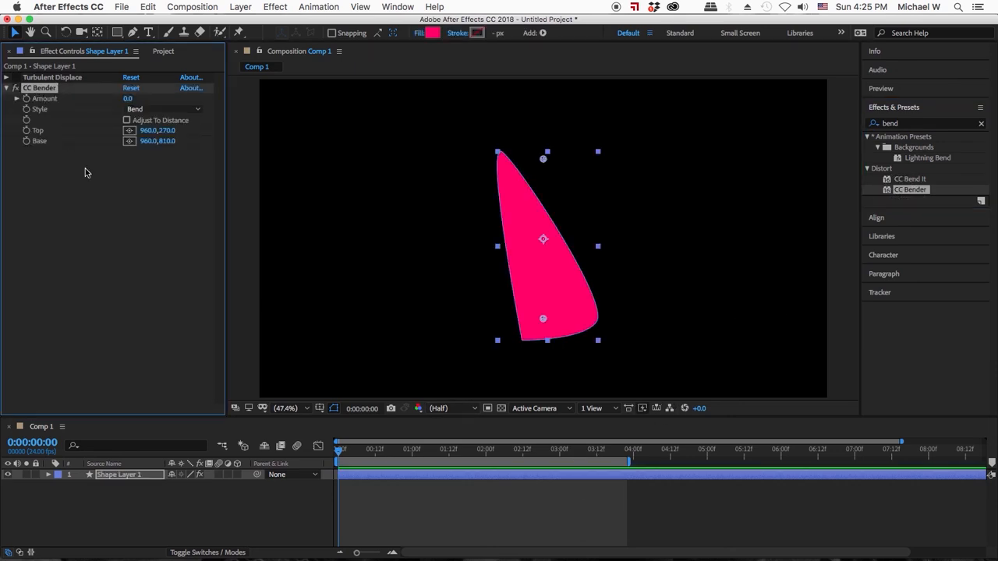
- Place CC Bender's Top point at the shape's upper tip, about 814, 238, and its Base at the bottom edge, about 1023, 886
{"action": "left_click", "coordinate": [129, 131]}
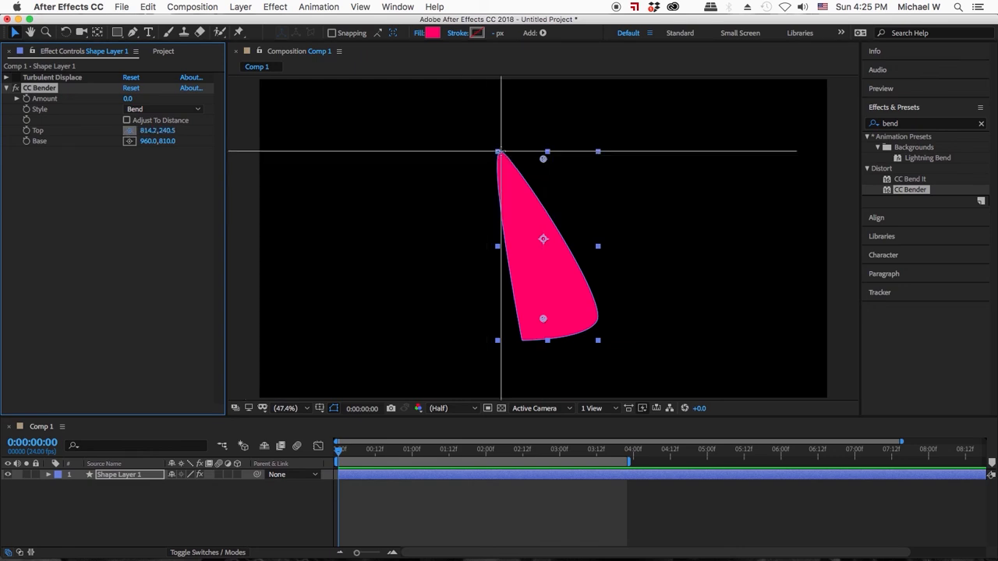
{"action": "left_click", "coordinate": [499, 151]}
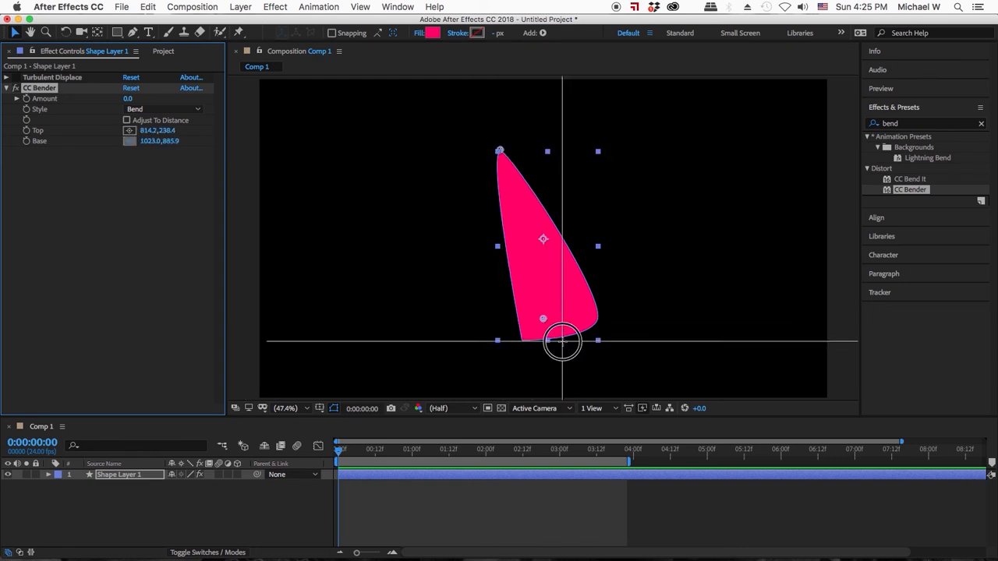
{"action": "left_click", "coordinate": [562, 340]}
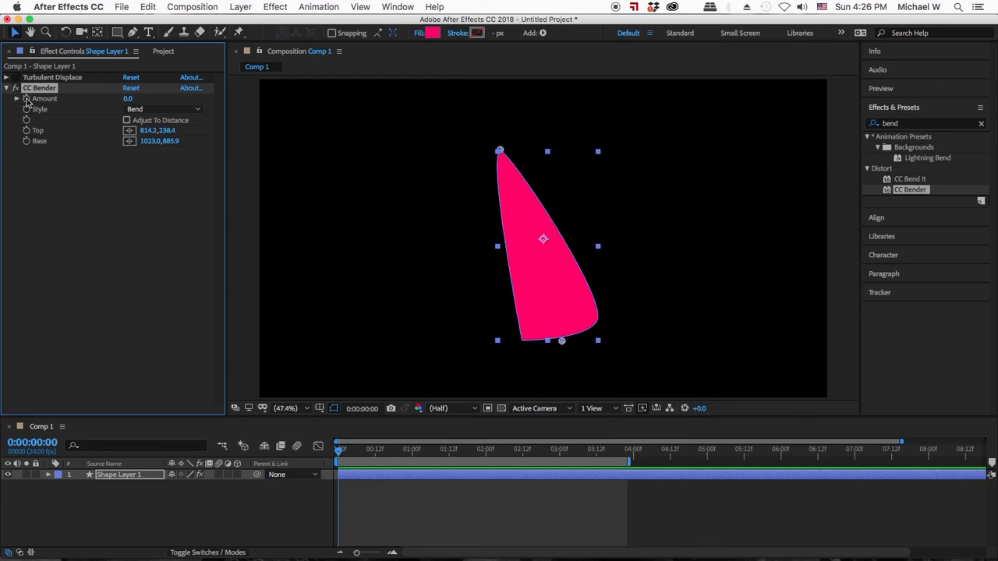
- Keyframe CC Bender's Amount at 0 at frame 0, about 61 at 0:00:01:07 and -28 at 0:00:02:12
{"action": "left_click_drag", "start_coordinate": [337, 450], "coordinate": [433, 453]}
{"action": "left_click_drag", "start_coordinate": [130, 99], "coordinate": [171, 103]}
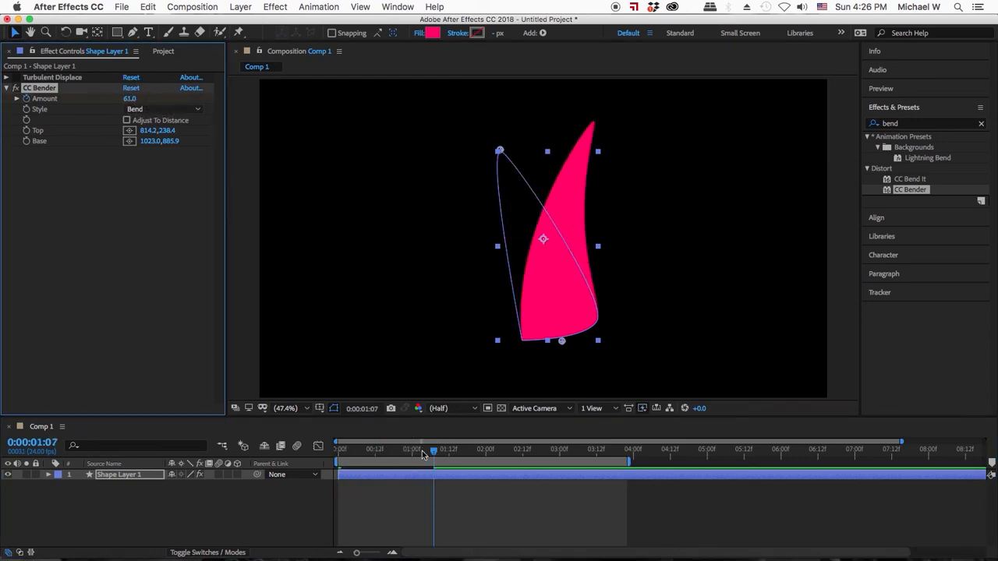
{"action": "left_click_drag", "start_coordinate": [435, 453], "coordinate": [522, 452]}
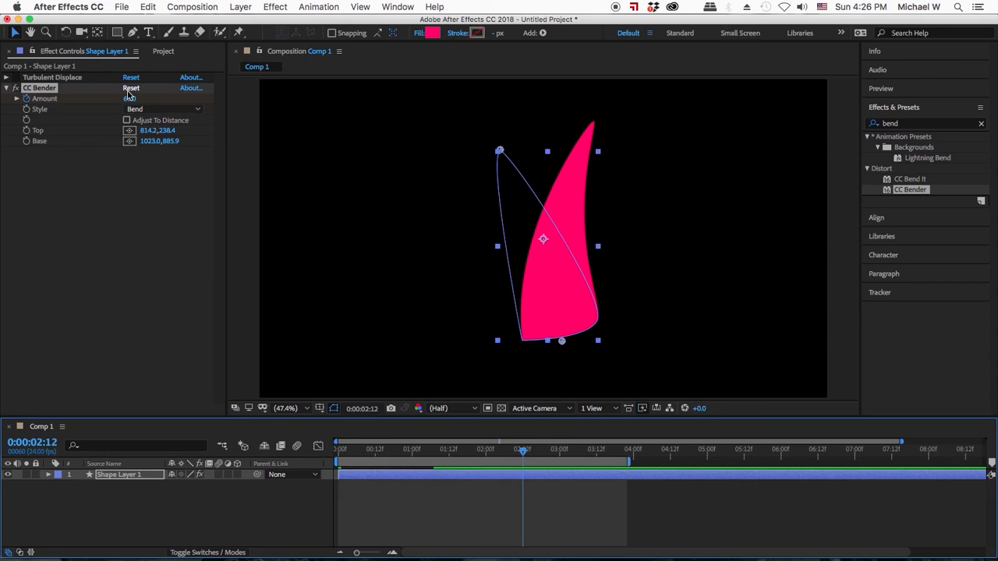
{"action": "left_click_drag", "start_coordinate": [130, 99], "coordinate": [72, 103]}
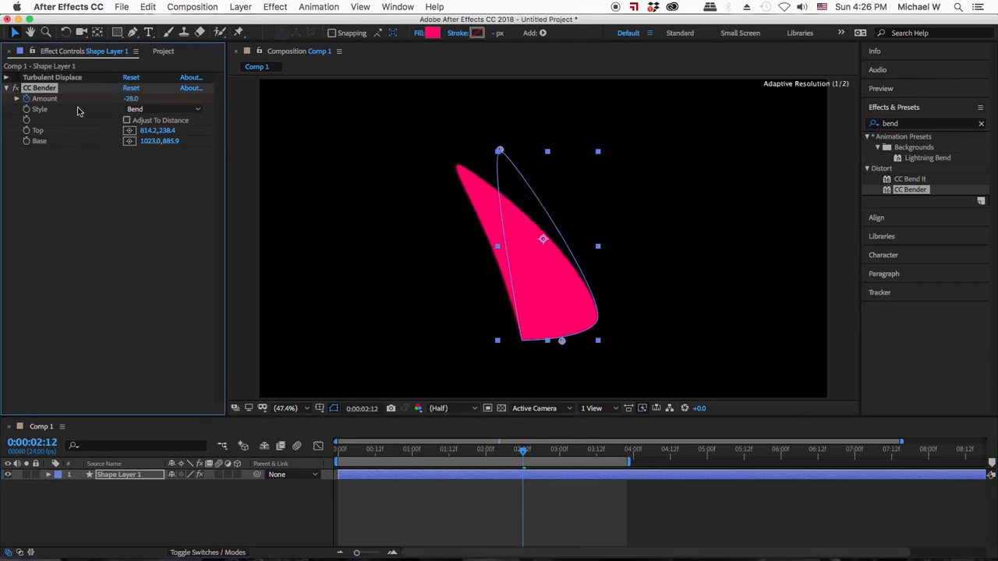
- Keyframe CC Bender's Amount at 14 at 0:00:03:18 and reveal all keyframed properties of the pink shape's layer
{"action": "left_click_drag", "start_coordinate": [522, 450], "coordinate": [615, 452]}
{"action": "left_click_drag", "start_coordinate": [132, 99], "coordinate": [159, 102]}
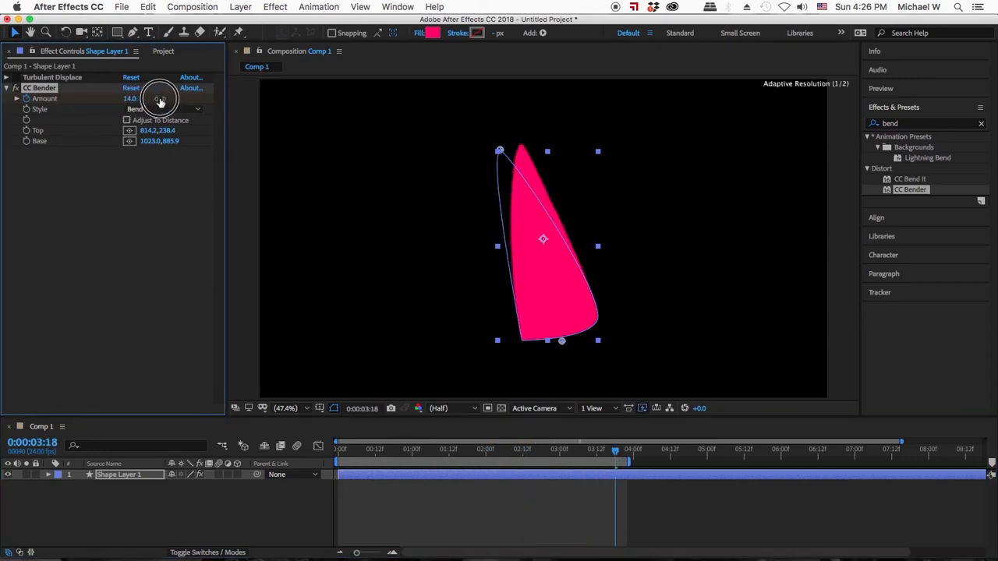
{"action": "left_click", "coordinate": [408, 474]}
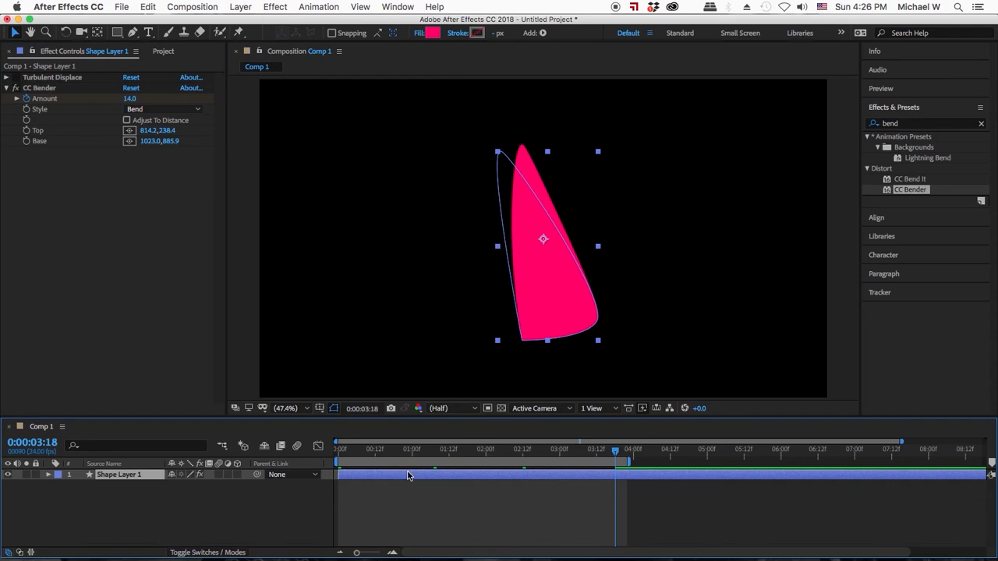
{"action": "key", "text": "u"}
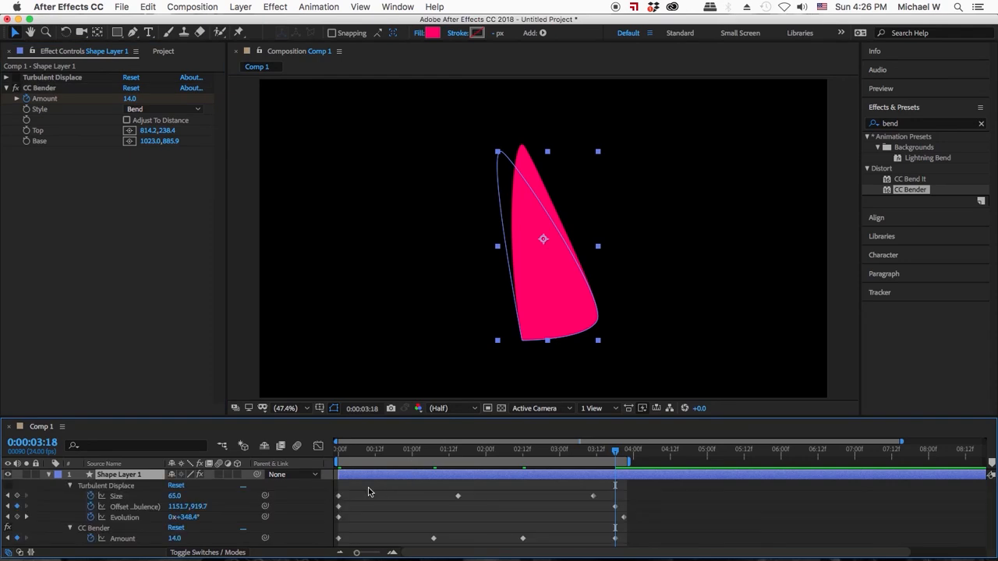
- Collapse the Turbulent Displace properties and preview the CC Bender animation from frame 0
{"action": "left_click", "coordinate": [69, 486]}
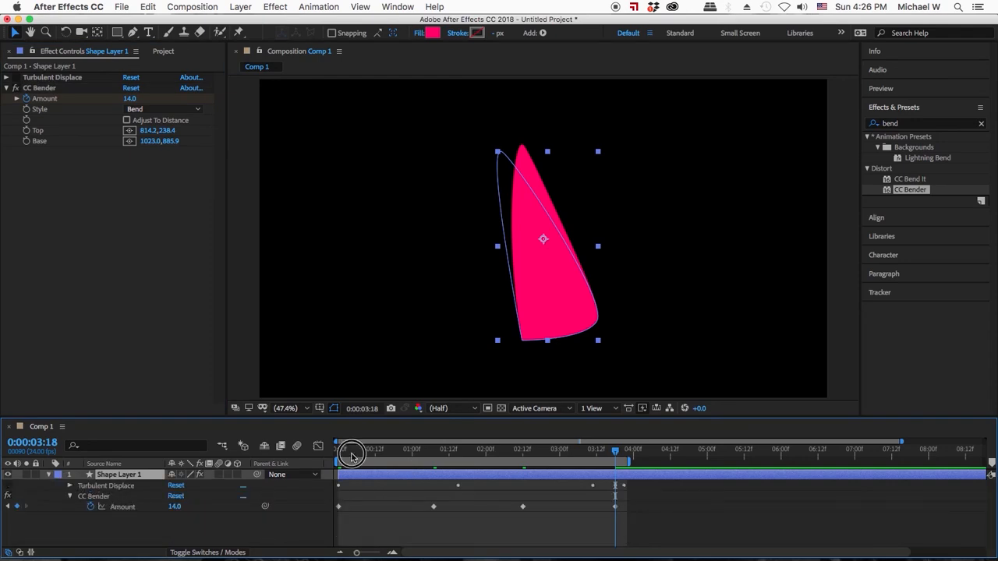
{"action": "left_click", "coordinate": [341, 450]}
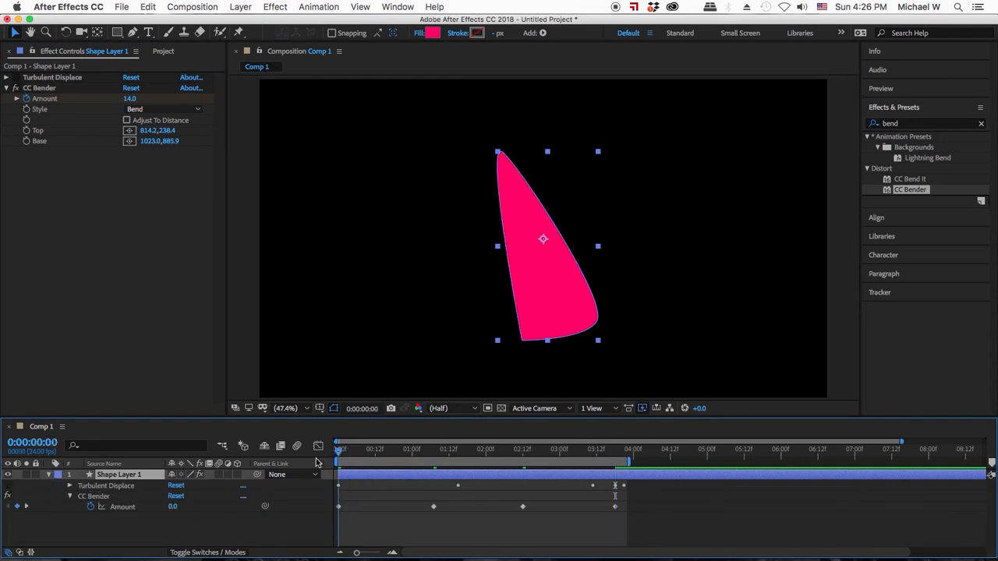
{"action": "left_click", "coordinate": [389, 542]}
{"action": "key", "text": "space"}
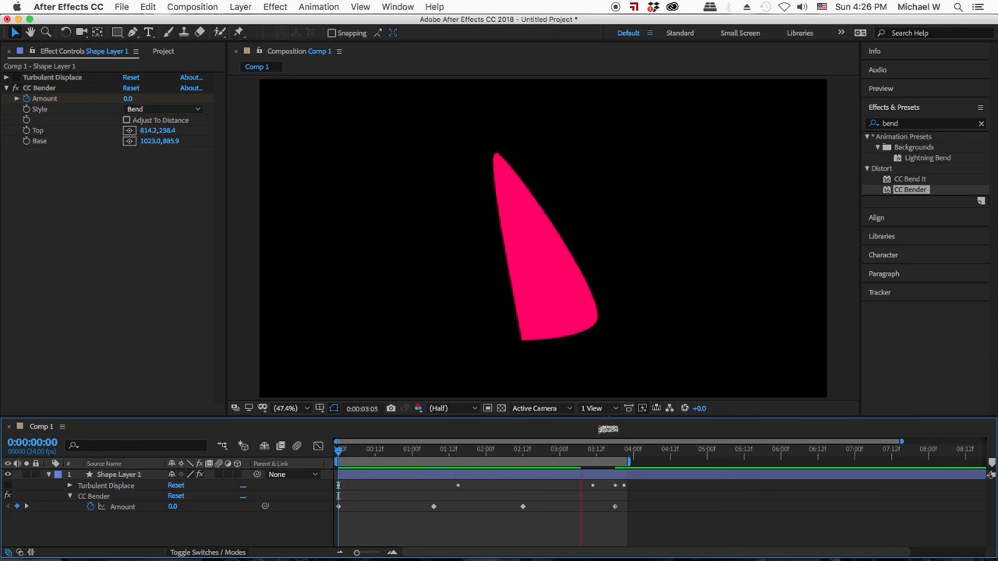
{"action": "key", "text": "space"}
{"action": "left_click", "coordinate": [568, 474]}
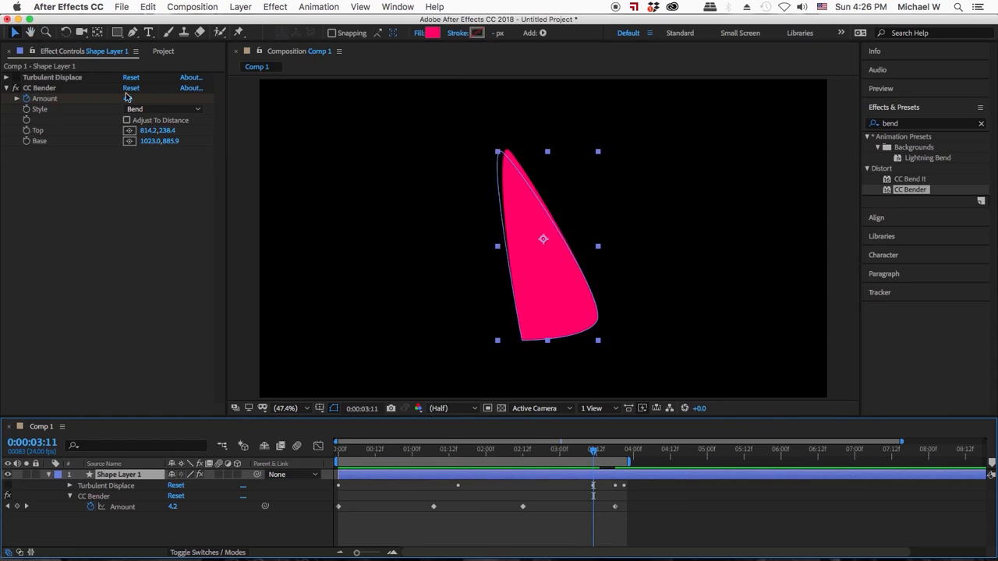
- Try CC Bender's Marilyn style on the pink shape and scrub through the animation
{"action": "left_click", "coordinate": [152, 111]}
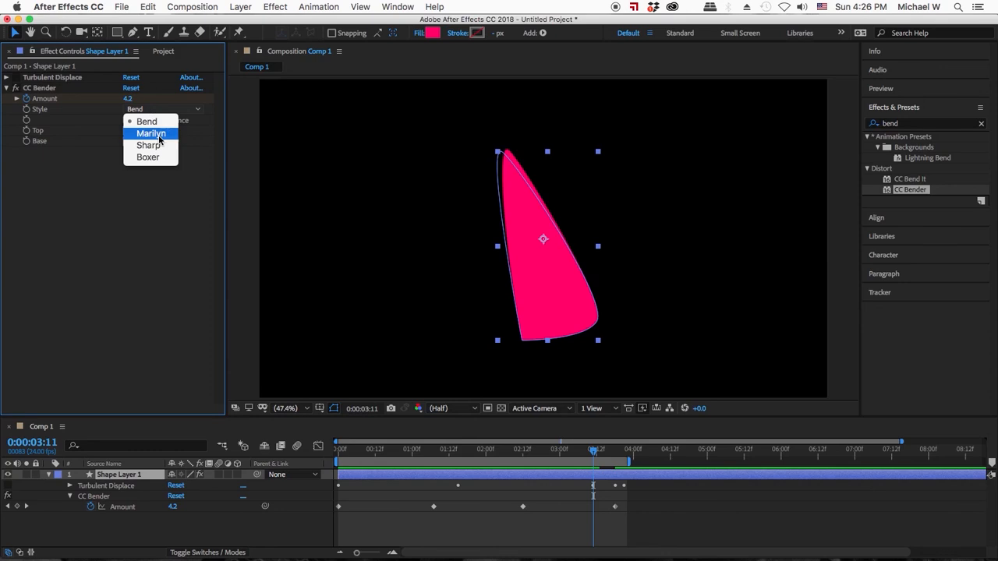
{"action": "left_click", "coordinate": [160, 137]}
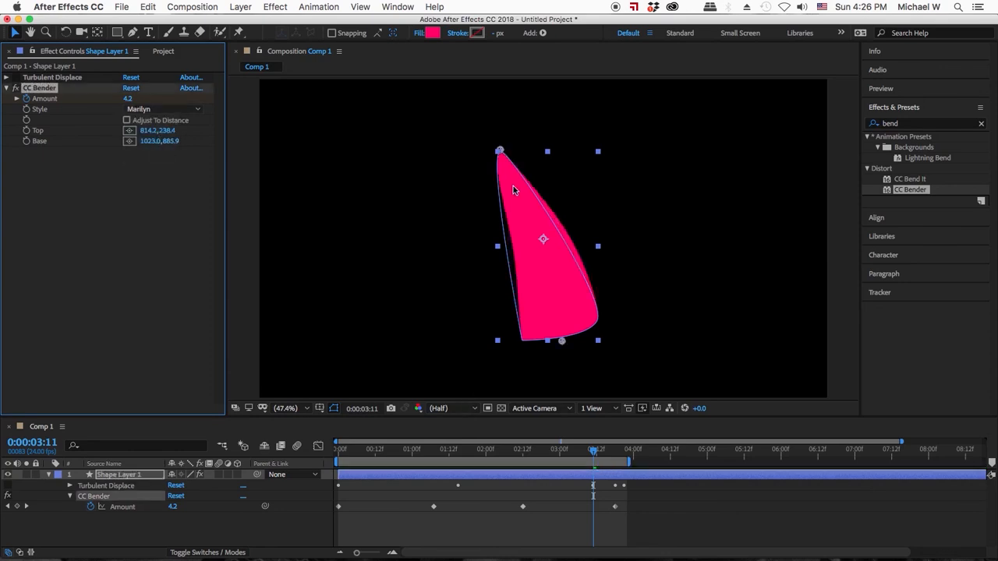
{"action": "left_click", "coordinate": [494, 459]}
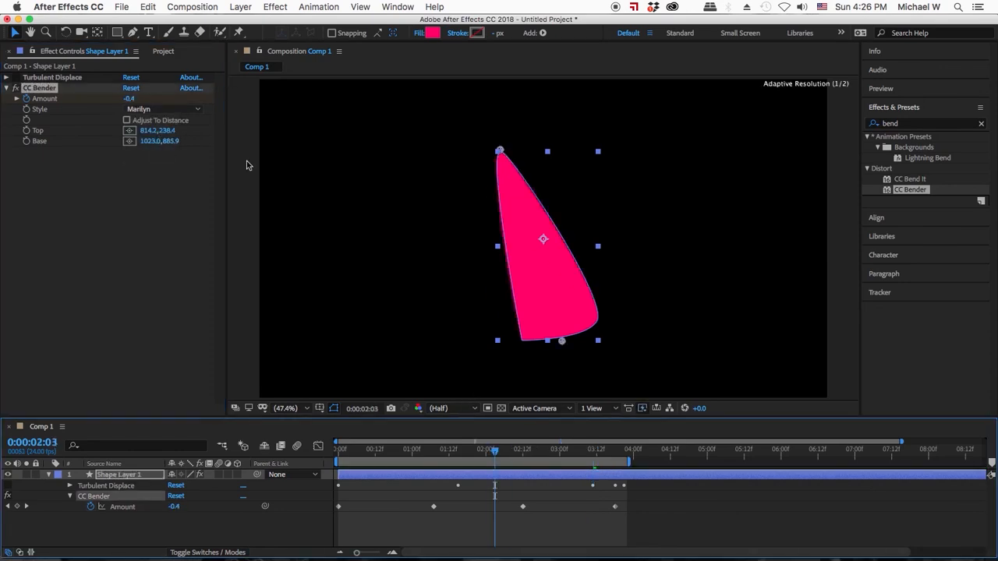
{"action": "mouse_move", "coordinate": [366, 455]}
{"action": "left_mouse_down"}
{"action": "mouse_move", "coordinate": [328, 455]}
{"action": "mouse_move", "coordinate": [607, 457]}
{"action": "mouse_move", "coordinate": [350, 457]}
{"action": "mouse_move", "coordinate": [362, 456]}
{"action": "left_mouse_up"}
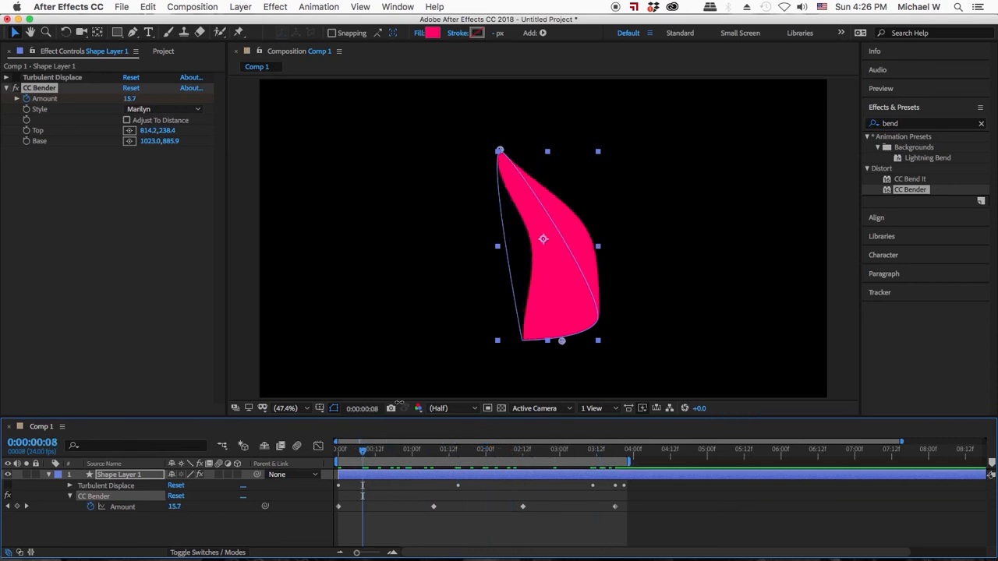
- Return CC Bender's style to Bend, switch it to Sharp and scrub through the animation
{"action": "left_click", "coordinate": [174, 112]}
{"action": "left_click", "coordinate": [146, 122]}
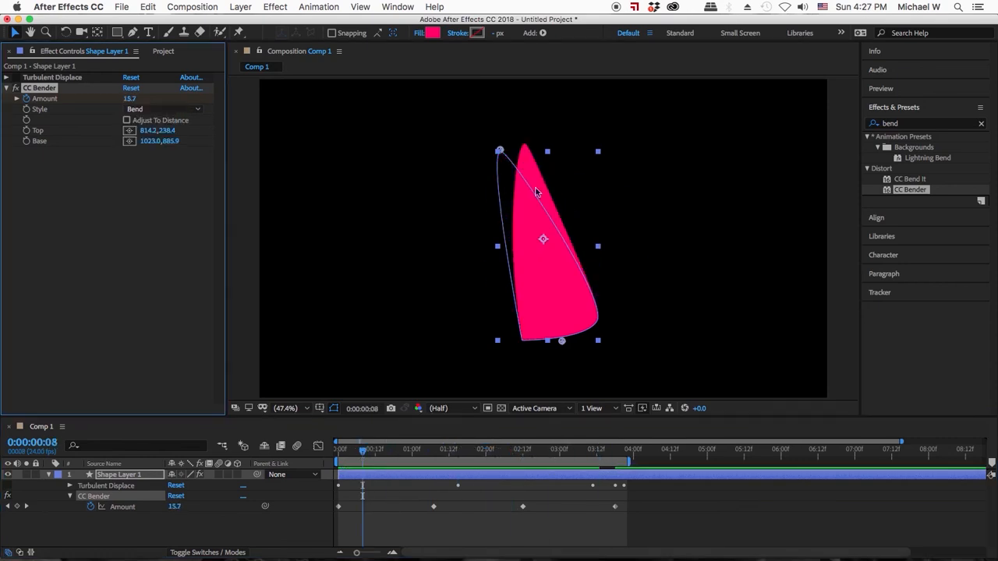
{"action": "left_click", "coordinate": [166, 111]}
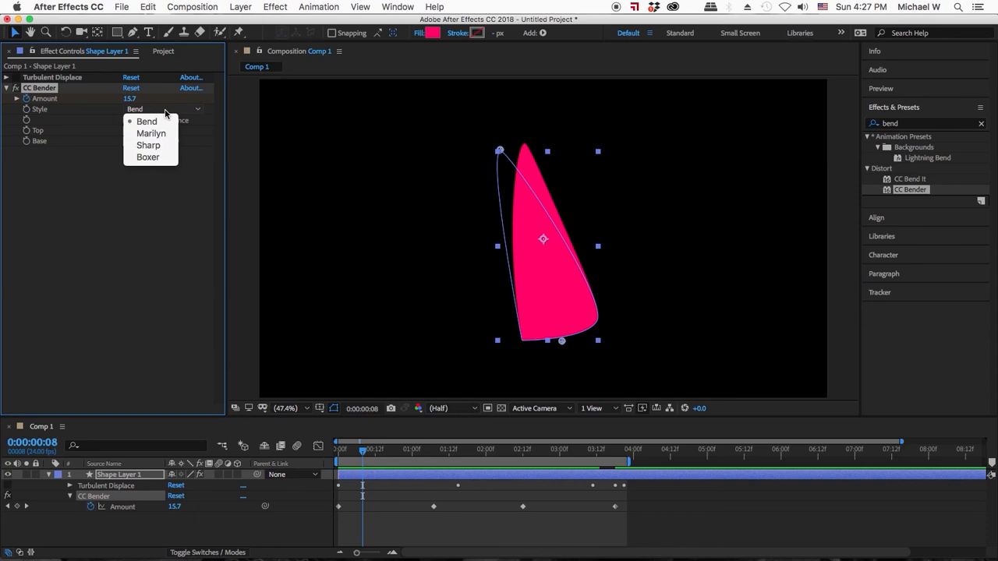
{"action": "left_click", "coordinate": [155, 145]}
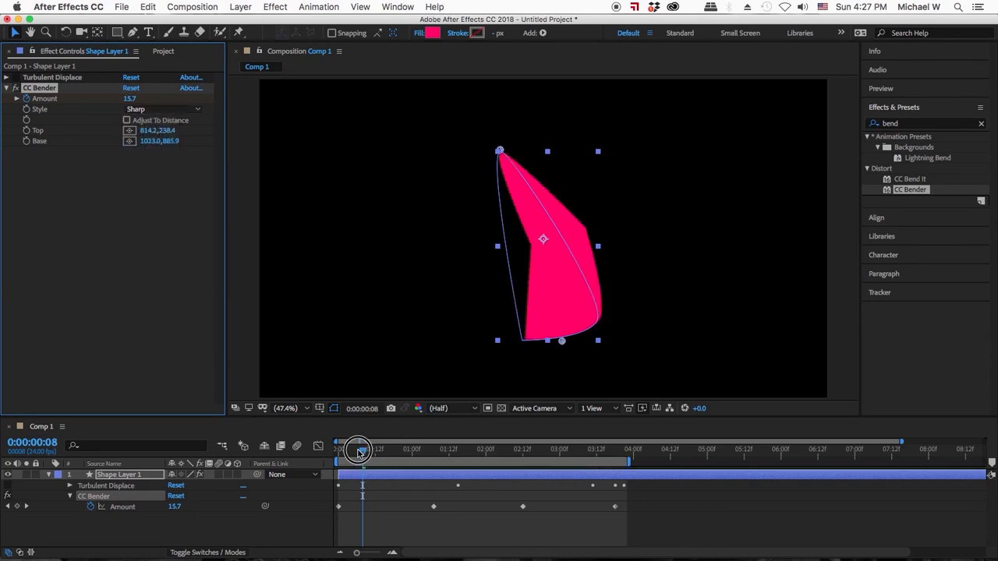
{"action": "left_click_drag", "start_coordinate": [360, 451], "coordinate": [394, 457]}
- Set CC Bender's style to Boxer and scrub back and forth to examine how the pink shape deforms
{"action": "left_click", "coordinate": [155, 111]}
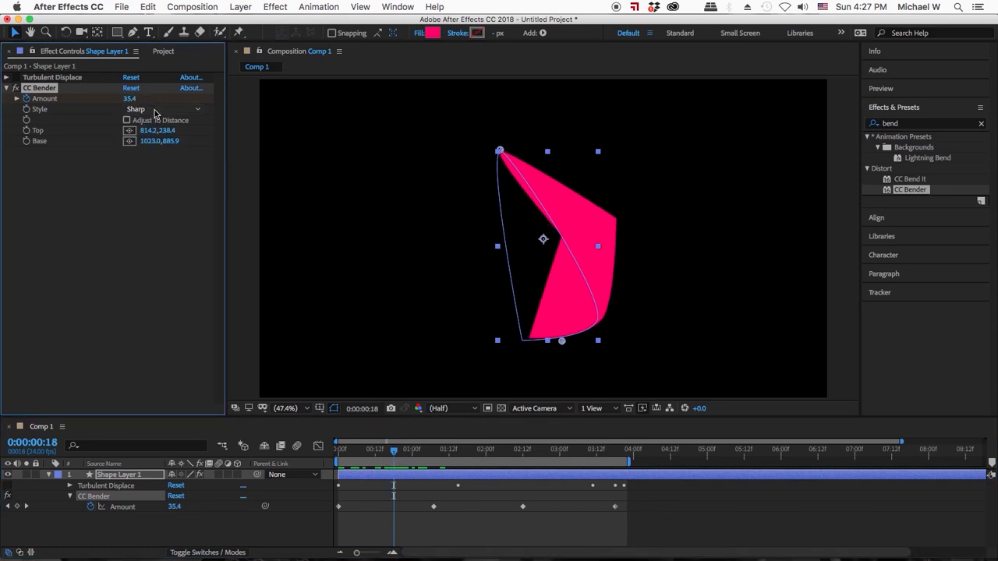
{"action": "left_click", "coordinate": [155, 111]}
{"action": "left_click", "coordinate": [148, 158]}
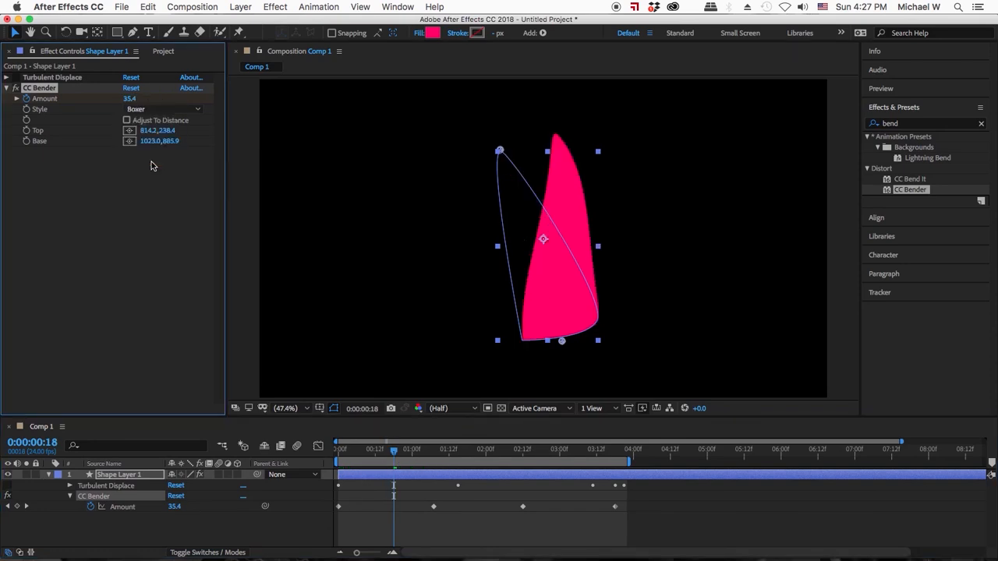
{"action": "left_click", "coordinate": [345, 452]}
{"action": "left_click_drag", "start_coordinate": [346, 452], "coordinate": [599, 460]}
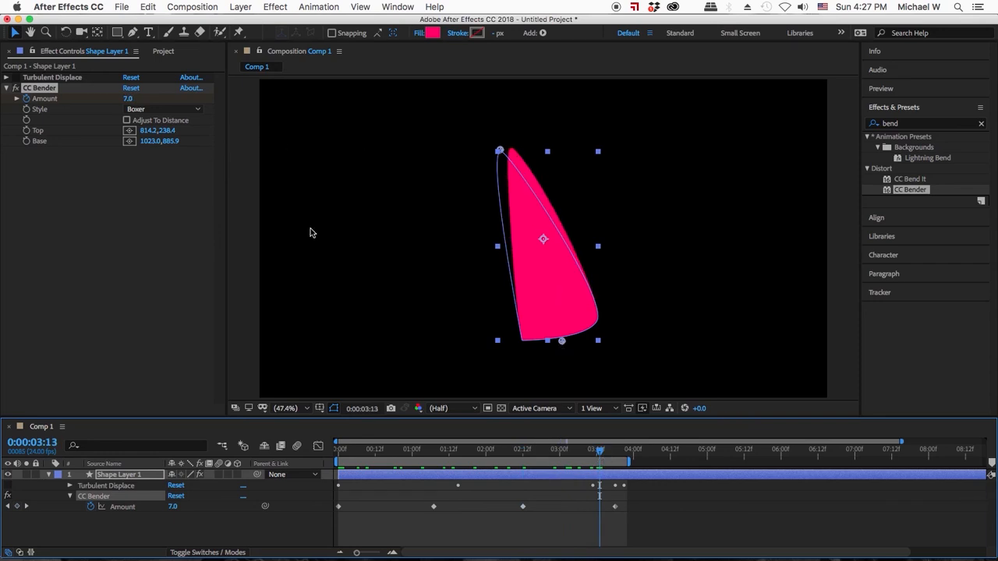
{"action": "left_click_drag", "start_coordinate": [373, 459], "coordinate": [350, 456]}
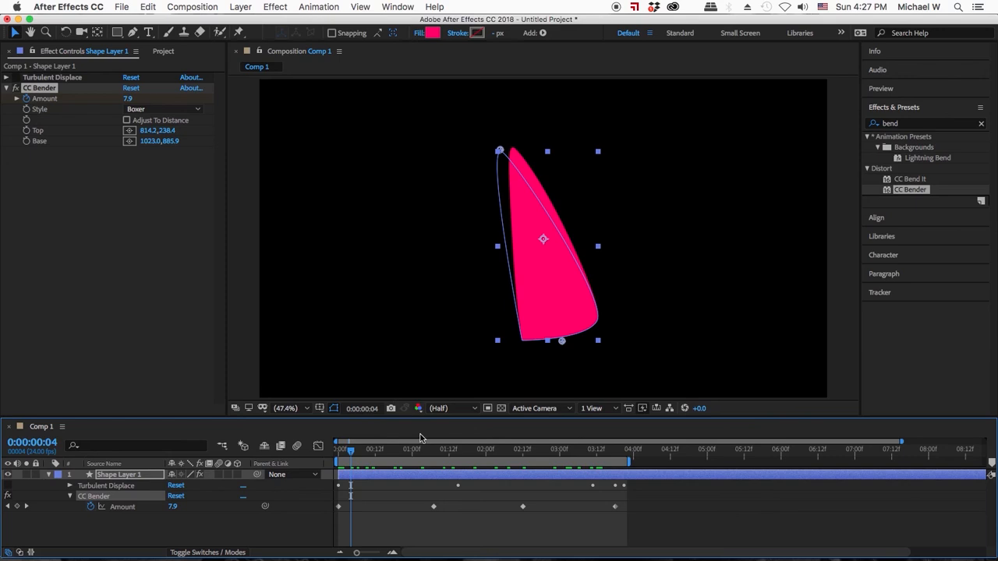
{"action": "mouse_move", "coordinate": [421, 448]}
{"action": "left_mouse_down"}
{"action": "mouse_move", "coordinate": [344, 455]}
{"action": "mouse_move", "coordinate": [412, 453]}
{"action": "left_mouse_up"}
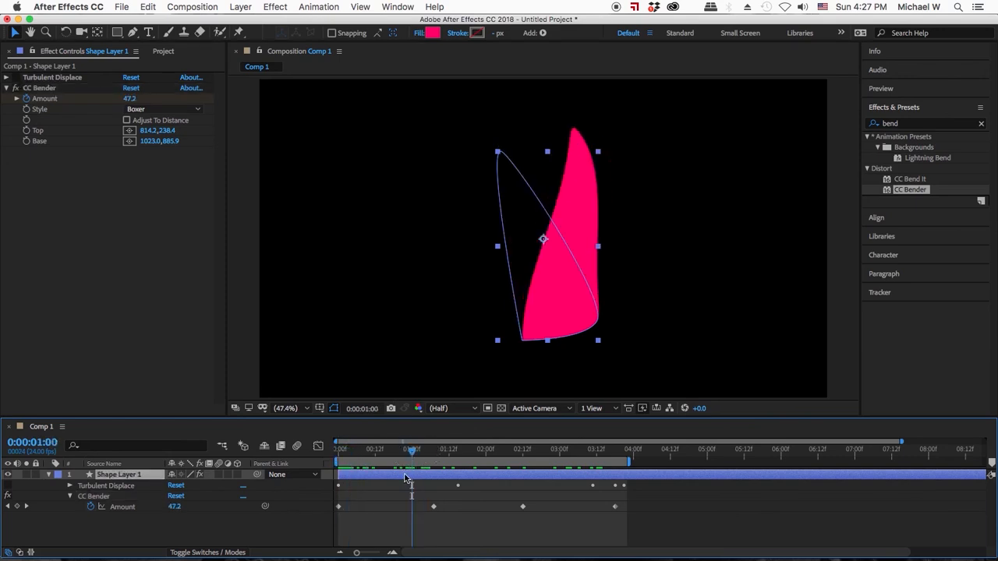
- Delete the bent pink shape's layer and draw a pink square near the centre of the composition
{"action": "key", "text": "Delete"}
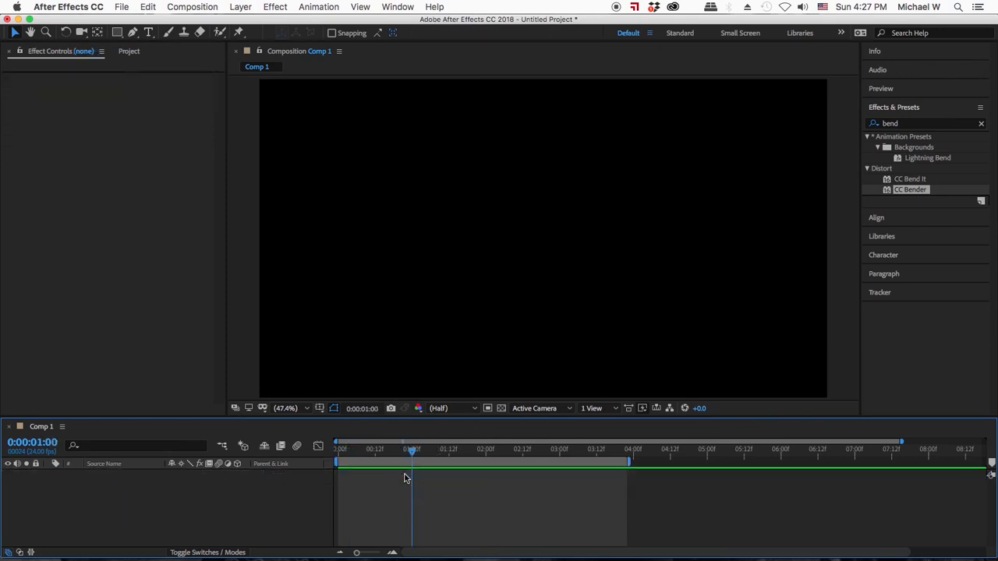
{"action": "left_click", "coordinate": [120, 35]}
{"action": "left_click_drag", "start_coordinate": [481, 194], "coordinate": [559, 273]}
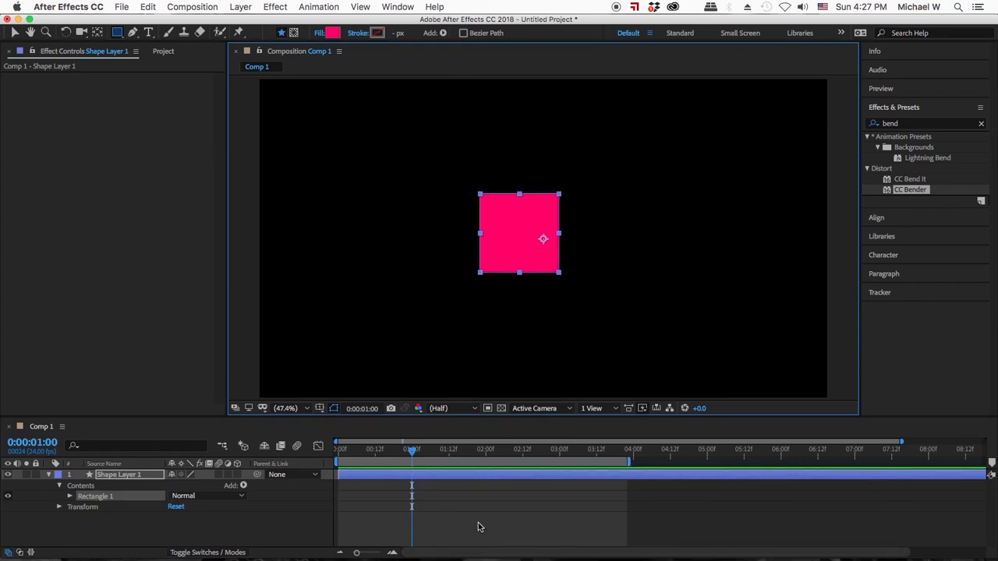
{"action": "left_click", "coordinate": [473, 476]}
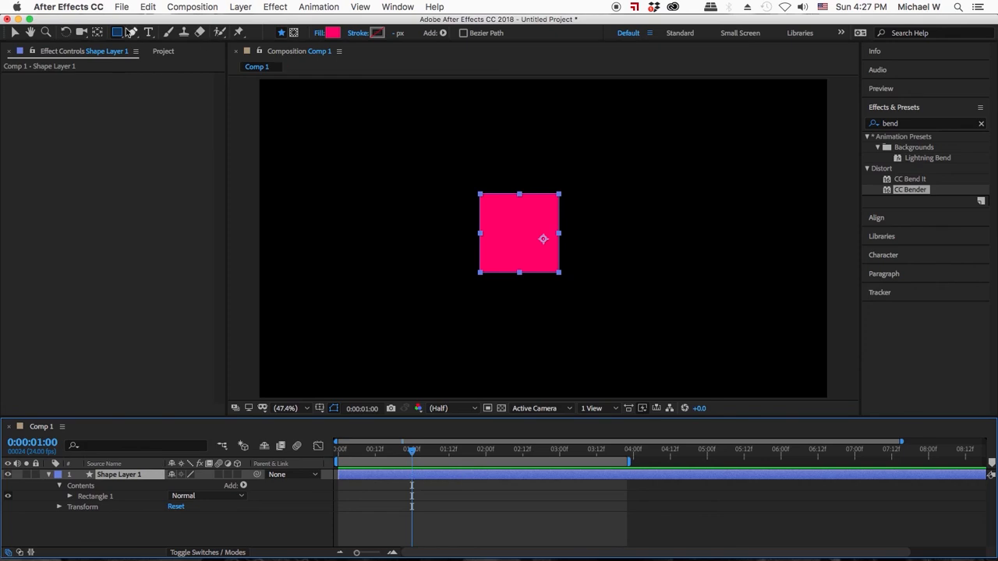
- Draw a star on its own layer above and to the right of the square and fill it green, 00FF49
{"action": "left_click_drag", "start_coordinate": [116, 34], "coordinate": [153, 85]}
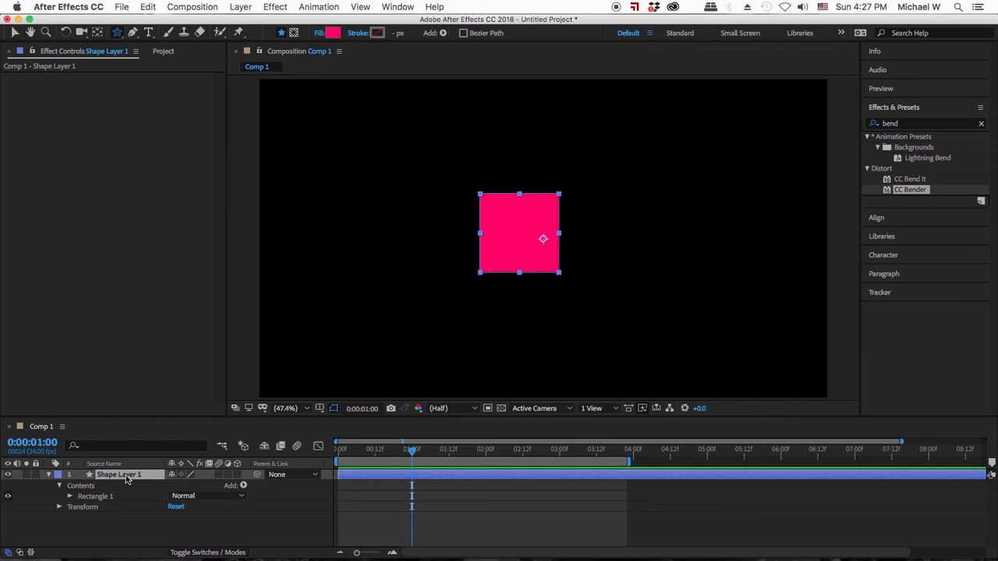
{"action": "left_click", "coordinate": [130, 535]}
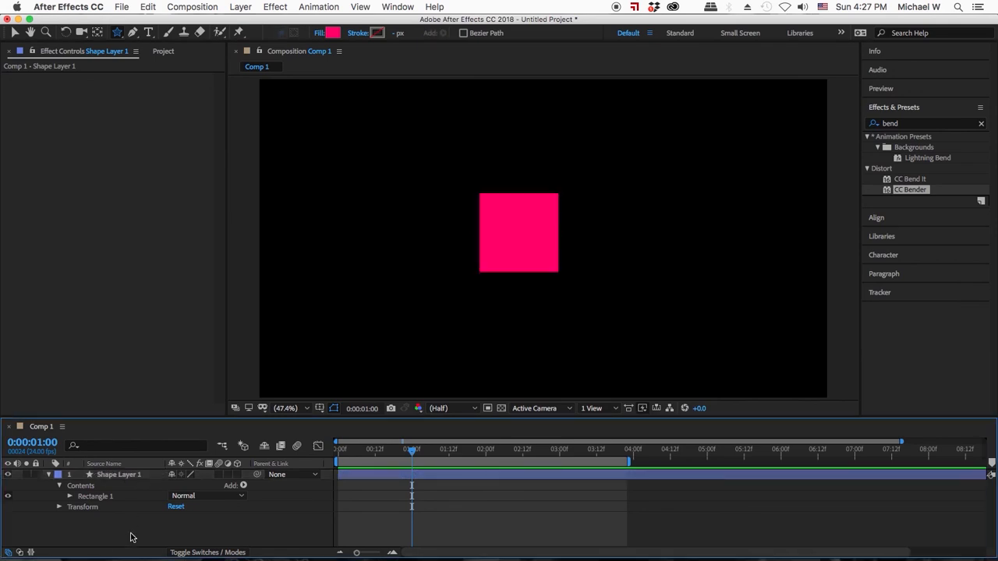
{"action": "left_click", "coordinate": [117, 475]}
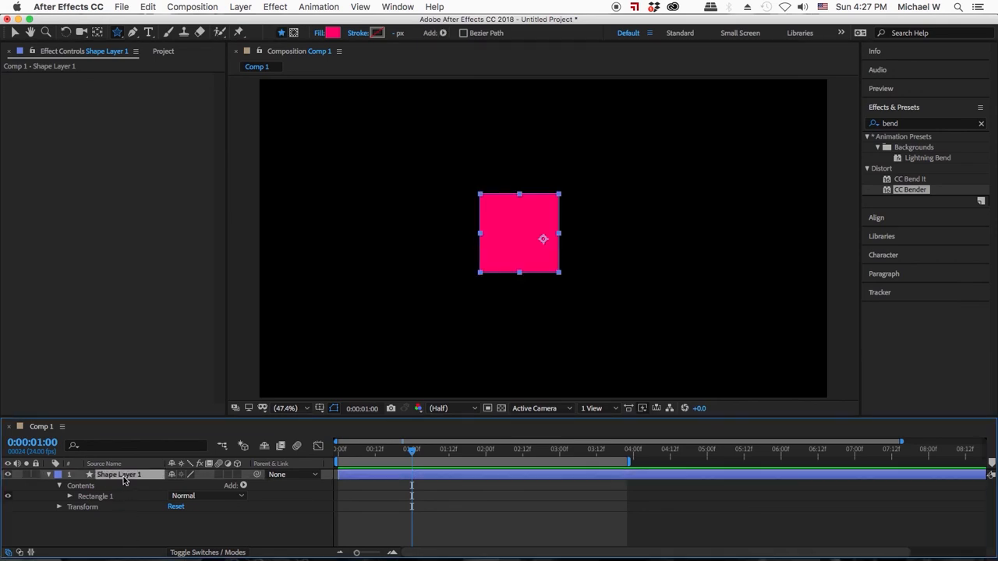
{"action": "left_click", "coordinate": [130, 537]}
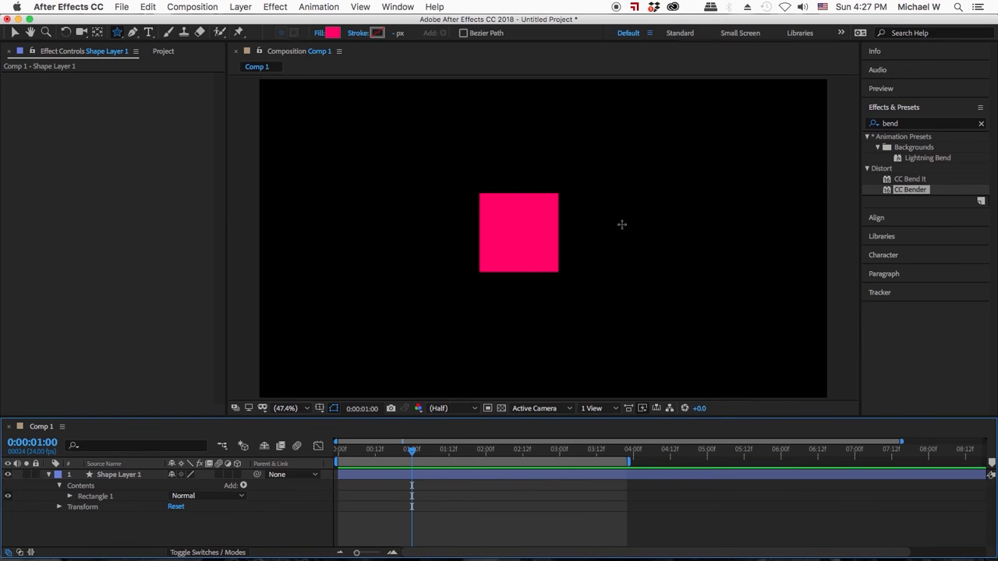
{"action": "left_click_drag", "start_coordinate": [598, 152], "coordinate": [646, 211]}
{"action": "left_click", "coordinate": [333, 33]}
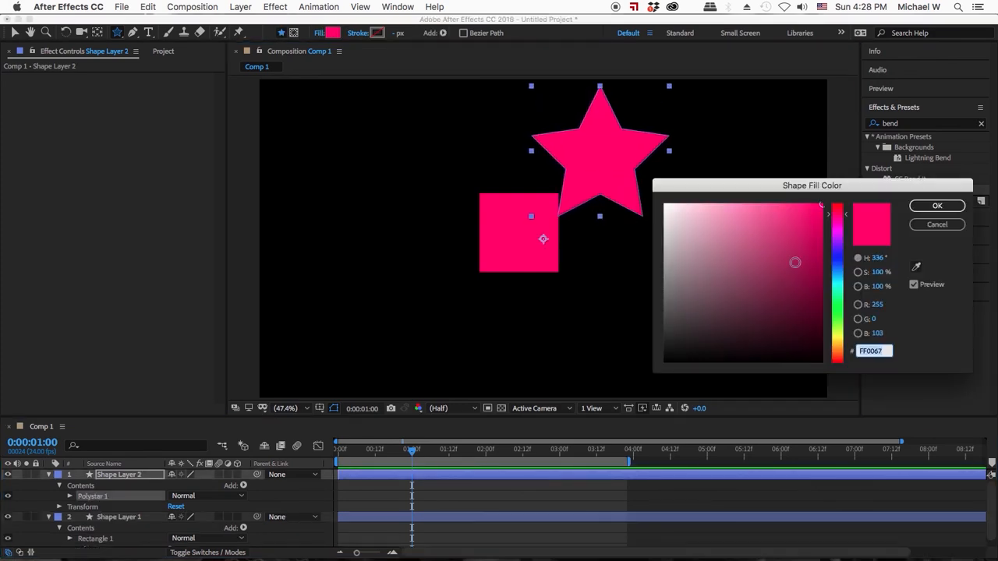
{"action": "left_click", "coordinate": [838, 302]}
{"action": "left_click", "coordinate": [928, 207]}
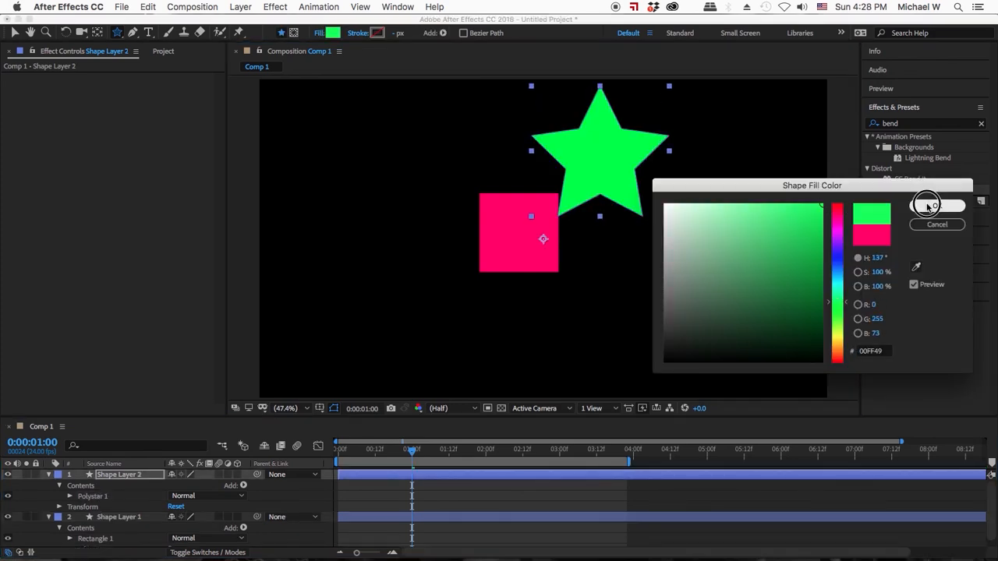
{"action": "left_click", "coordinate": [450, 498]}
- Draw a circle on its own layer left of the square, fill it yellow, FFE900, and collapse the three layers
{"action": "left_click", "coordinate": [116, 33]}
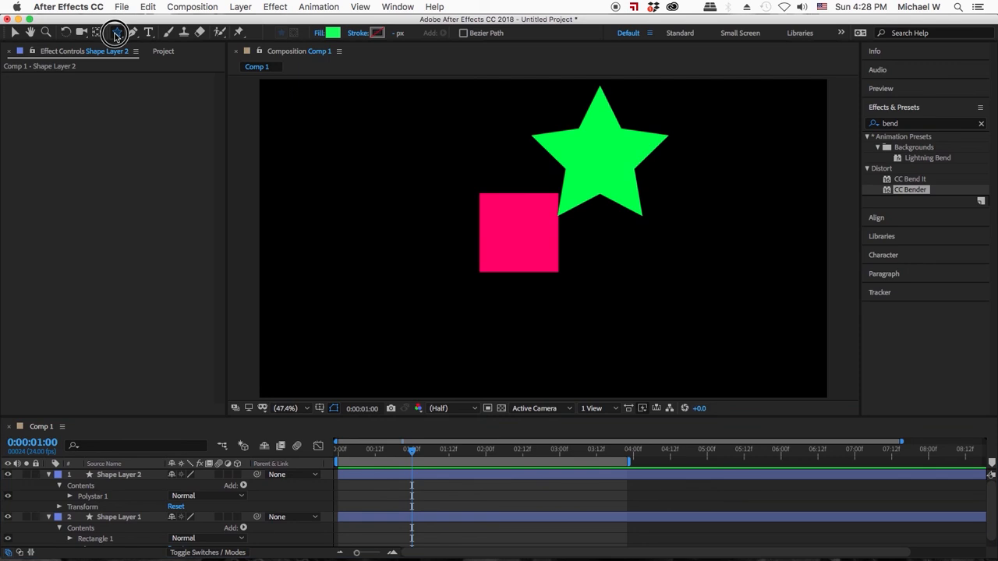
{"action": "left_click_drag", "start_coordinate": [115, 33], "coordinate": [140, 59]}
{"action": "mouse_move", "coordinate": [366, 226]}
{"action": "left_mouse_down"}
{"action": "mouse_move", "coordinate": [448, 320]}
{"action": "mouse_move", "coordinate": [462, 320]}
{"action": "left_mouse_up"}
{"action": "left_click", "coordinate": [333, 34]}
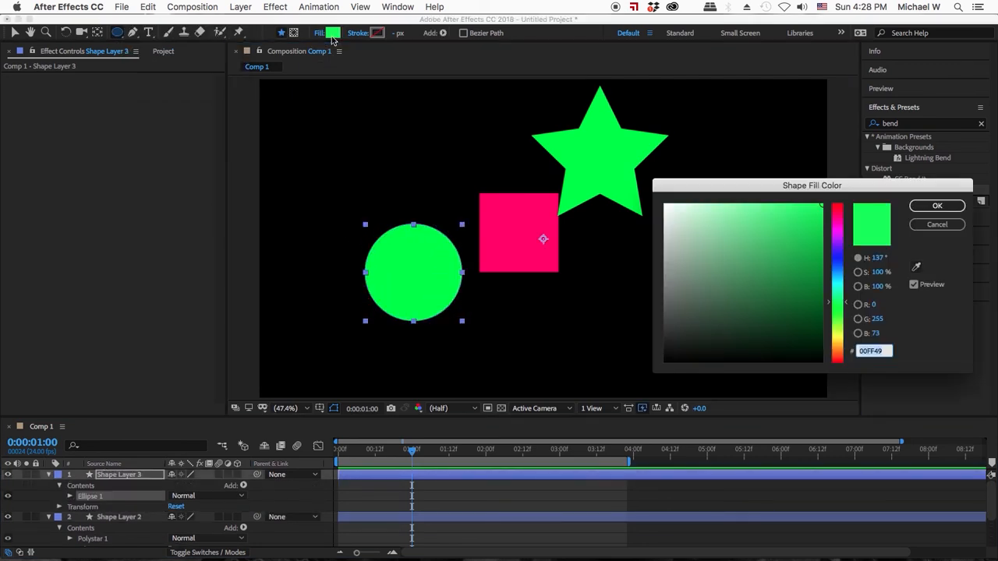
{"action": "left_click_drag", "start_coordinate": [840, 315], "coordinate": [838, 338]}
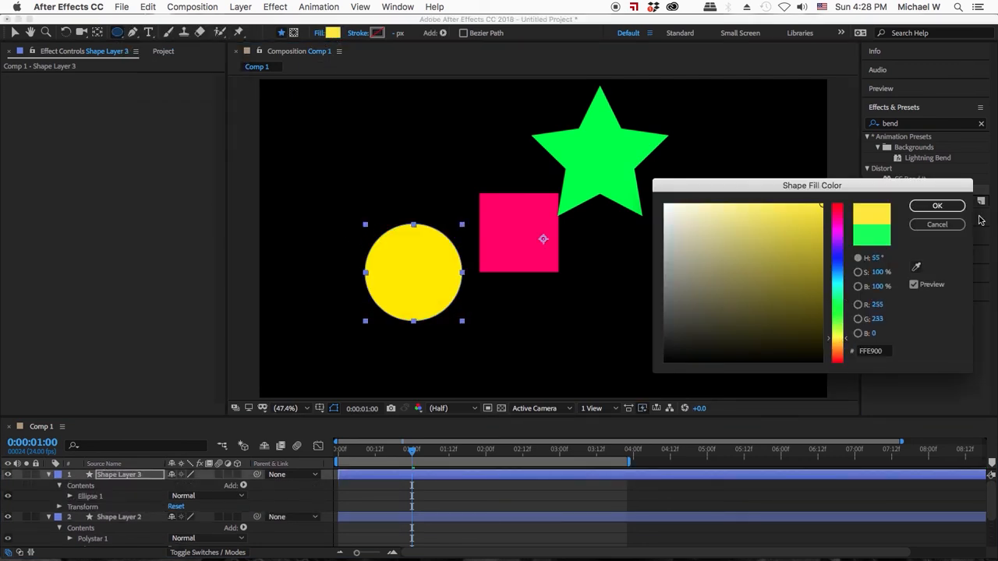
{"action": "left_click", "coordinate": [959, 208]}
{"action": "left_click", "coordinate": [510, 500]}
{"action": "key", "text": "u"}
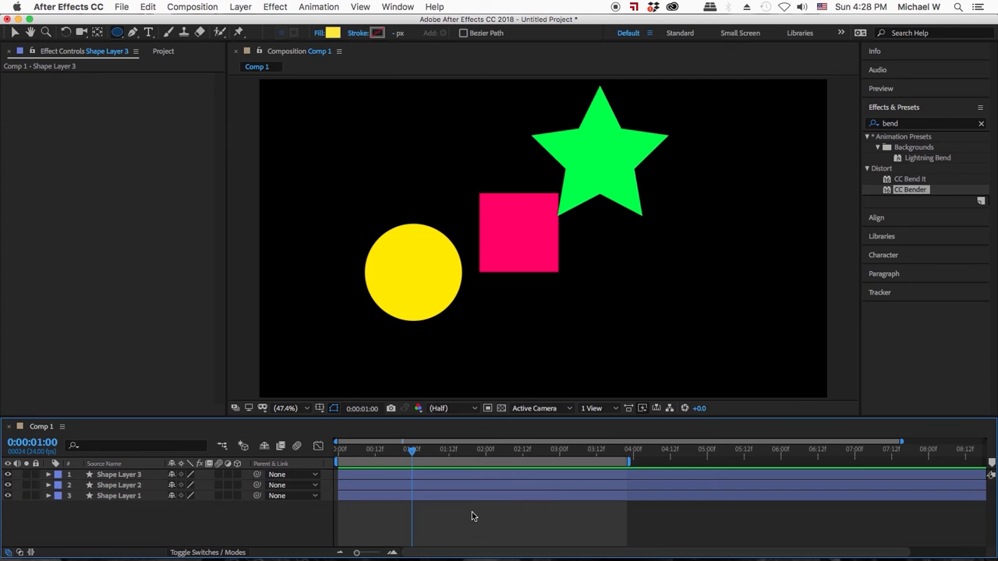
- Move the star slightly down and the circle just beneath it so the three shapes overlap
{"action": "left_click", "coordinate": [15, 32]}
{"action": "left_click_drag", "start_coordinate": [606, 153], "coordinate": [600, 184]}
{"action": "left_click_drag", "start_coordinate": [413, 262], "coordinate": [622, 284]}
{"action": "left_click", "coordinate": [618, 516]}
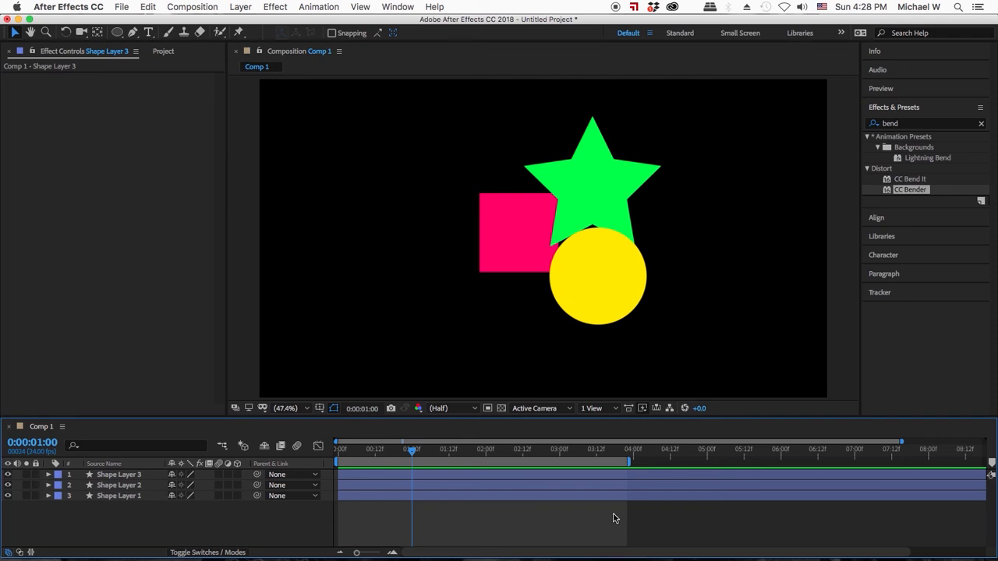
- At frame 0, move the circle's anchor point to its centre and the star's anchor point to its upper tip
{"action": "left_click_drag", "start_coordinate": [386, 451], "coordinate": [325, 459]}
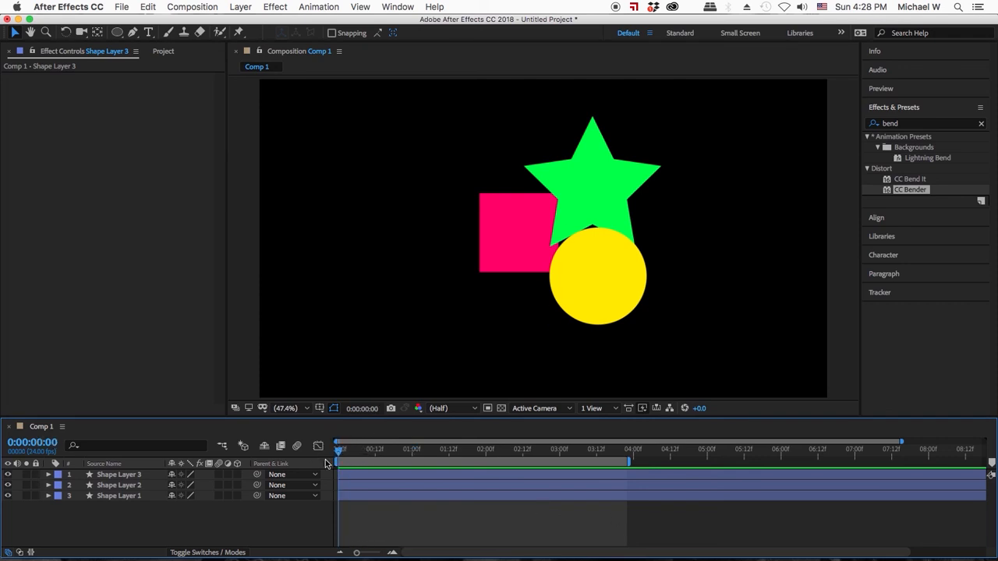
{"action": "left_click", "coordinate": [126, 476]}
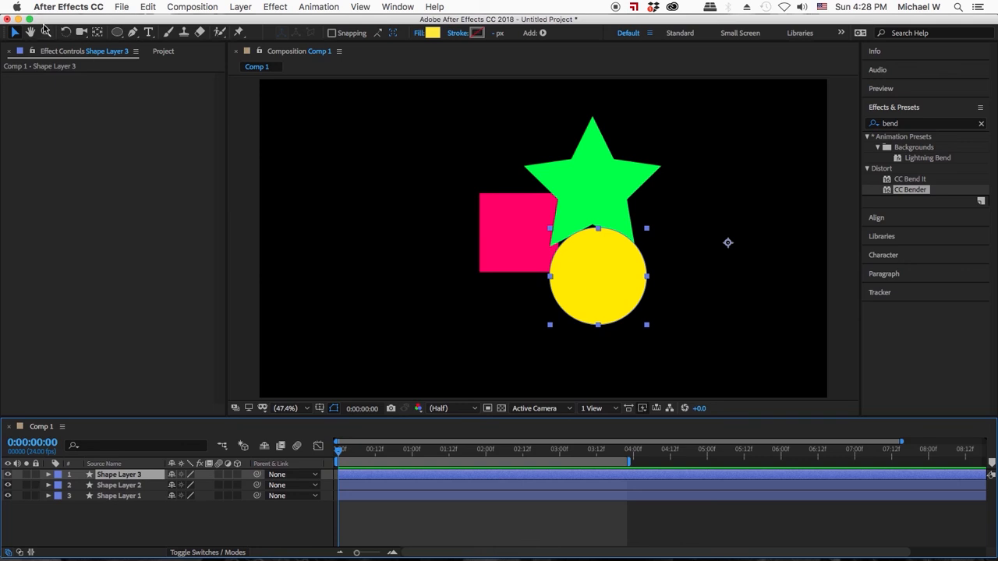
{"action": "left_click", "coordinate": [97, 32]}
{"action": "left_click_drag", "start_coordinate": [727, 243], "coordinate": [598, 277]}
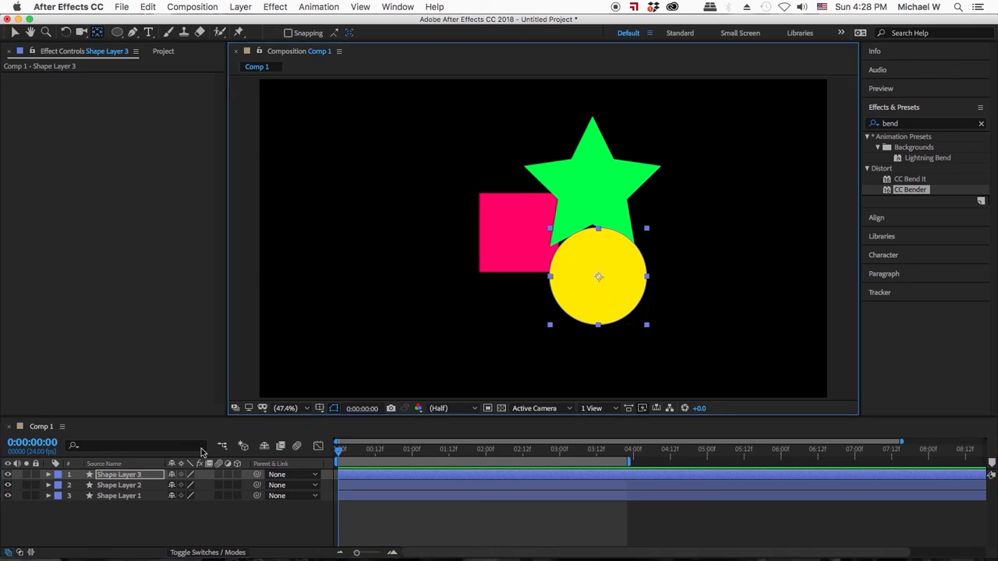
{"action": "left_click", "coordinate": [129, 484]}
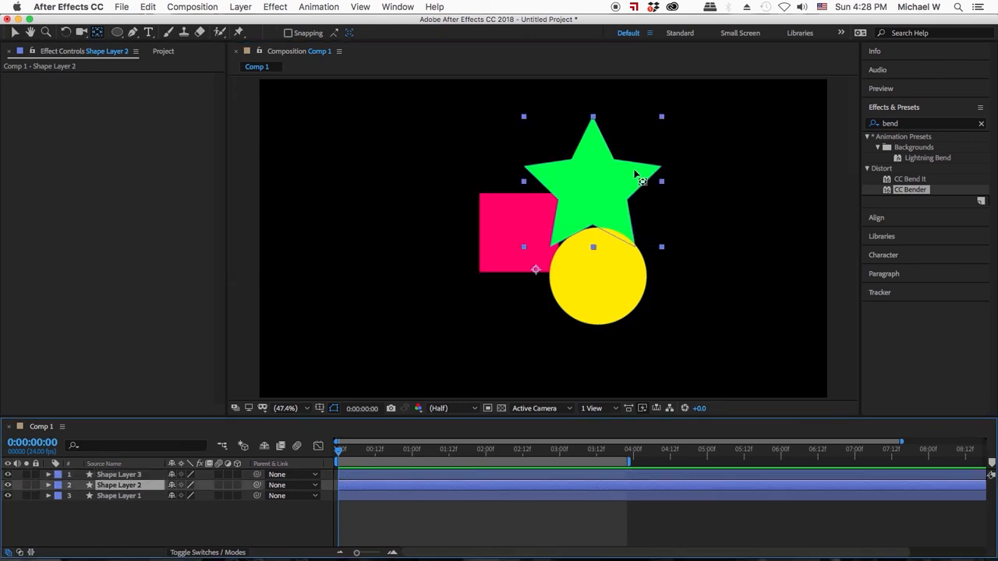
{"action": "left_click_drag", "start_coordinate": [536, 271], "coordinate": [592, 116]}
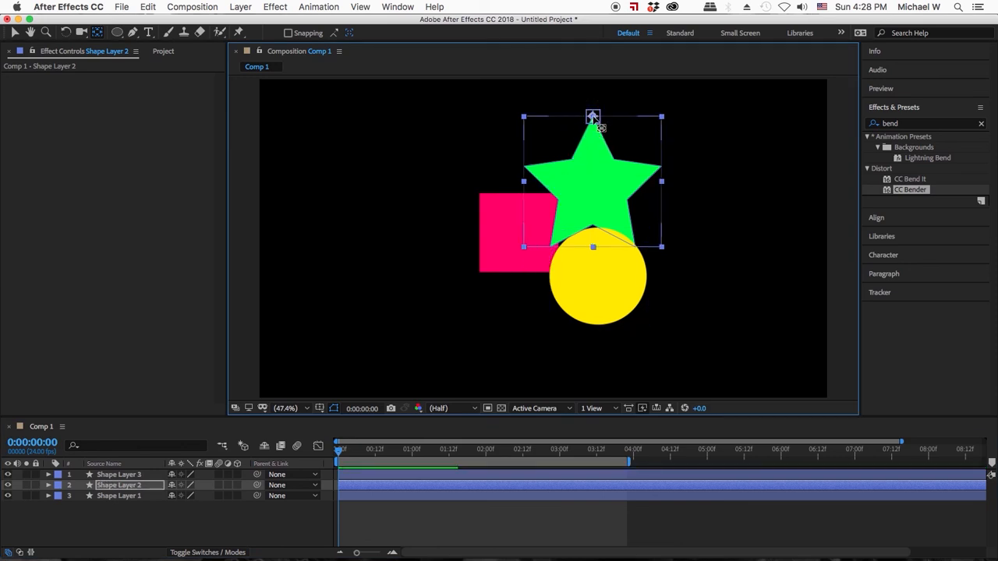
- Move the square's anchor point to the middle of its right edge and extend the work area to about 6 seconds
{"action": "left_click", "coordinate": [118, 496]}
{"action": "mouse_move", "coordinate": [547, 235]}
{"action": "left_mouse_down"}
{"action": "mouse_move", "coordinate": [525, 231]}
{"action": "mouse_move", "coordinate": [558, 230]}
{"action": "mouse_move", "coordinate": [481, 235]}
{"action": "mouse_move", "coordinate": [559, 233]}
{"action": "left_mouse_up"}
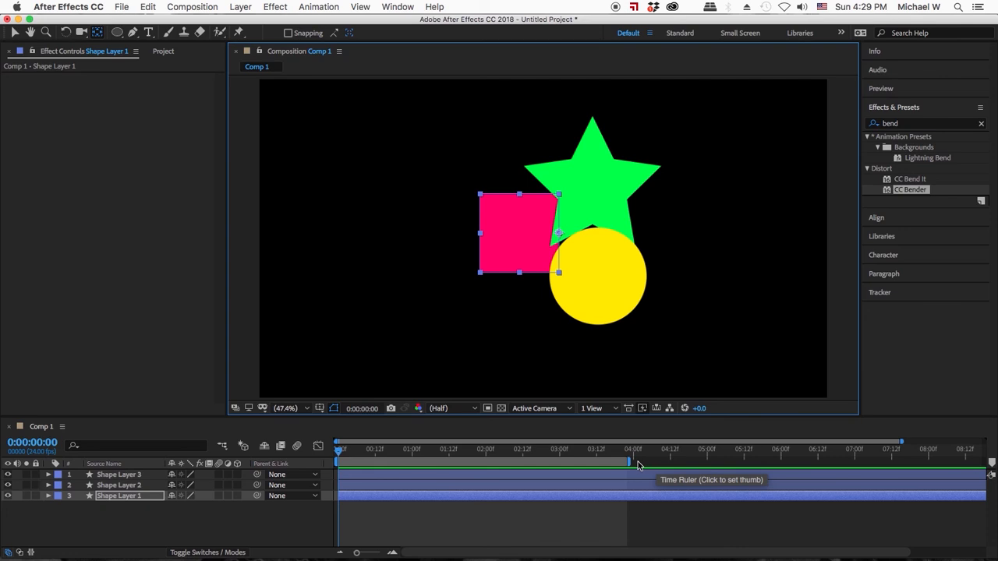
{"action": "left_click_drag", "start_coordinate": [629, 463], "coordinate": [656, 463]}
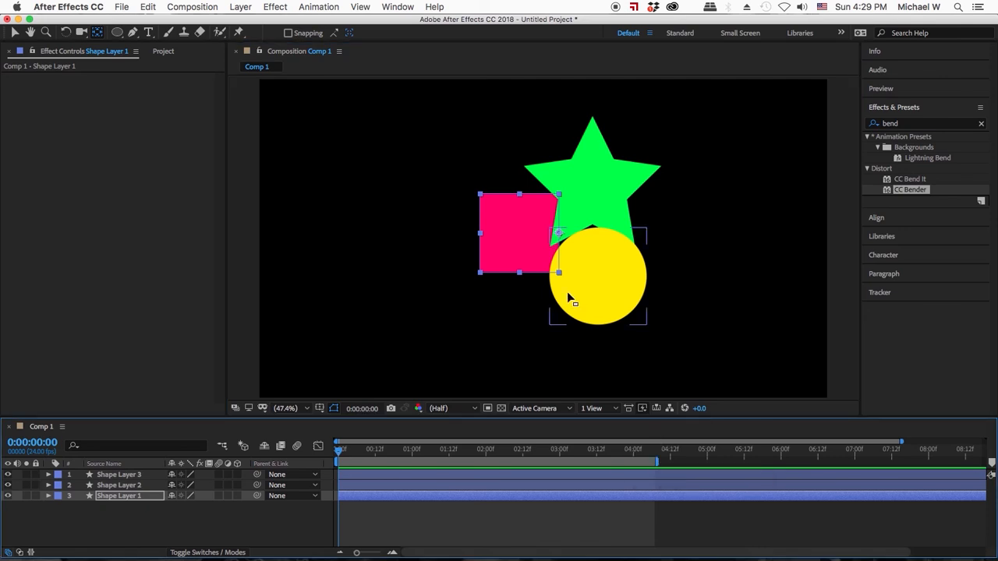
{"action": "left_click_drag", "start_coordinate": [337, 454], "coordinate": [375, 452]}
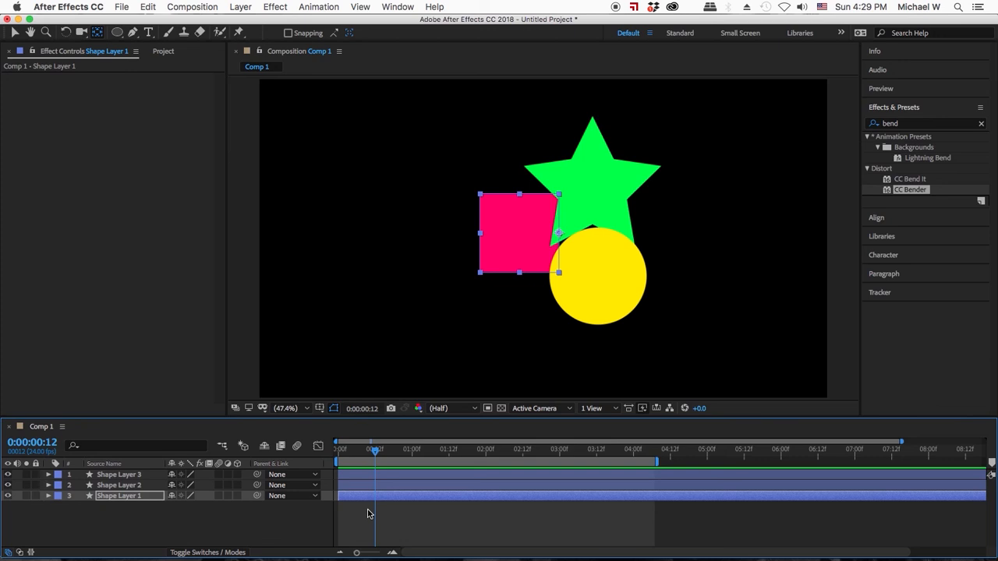
{"action": "left_click_drag", "start_coordinate": [375, 452], "coordinate": [556, 452]}
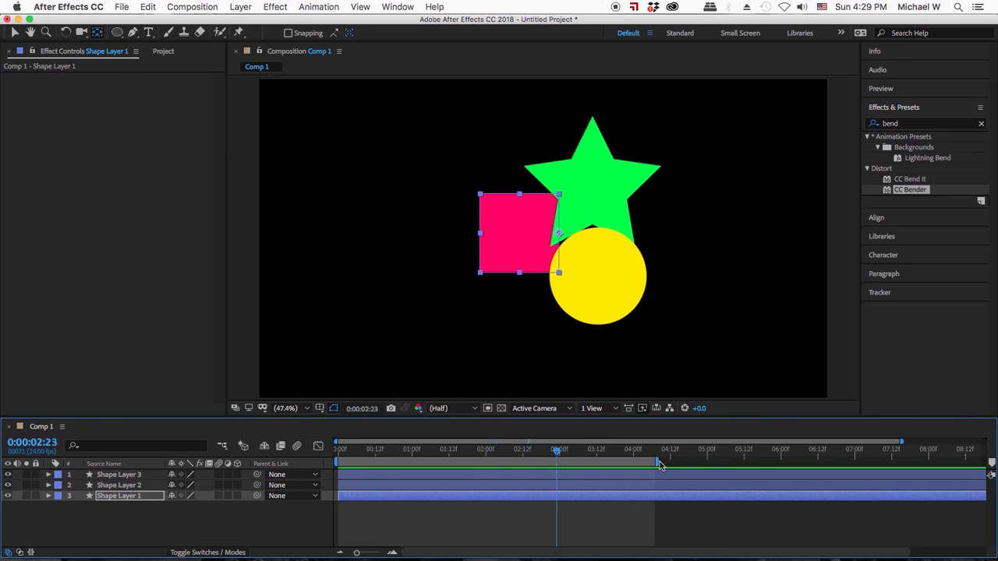
{"action": "left_click_drag", "start_coordinate": [657, 463], "coordinate": [784, 458]}
- At 0:00:03:00, reveal the transform properties of all three layers and keyframe the star's Position, Scale, Rotation and Opacity
{"action": "mouse_move", "coordinate": [557, 453]}
{"action": "left_mouse_down"}
{"action": "mouse_move", "coordinate": [782, 463]}
{"action": "mouse_move", "coordinate": [560, 462]}
{"action": "left_mouse_up"}
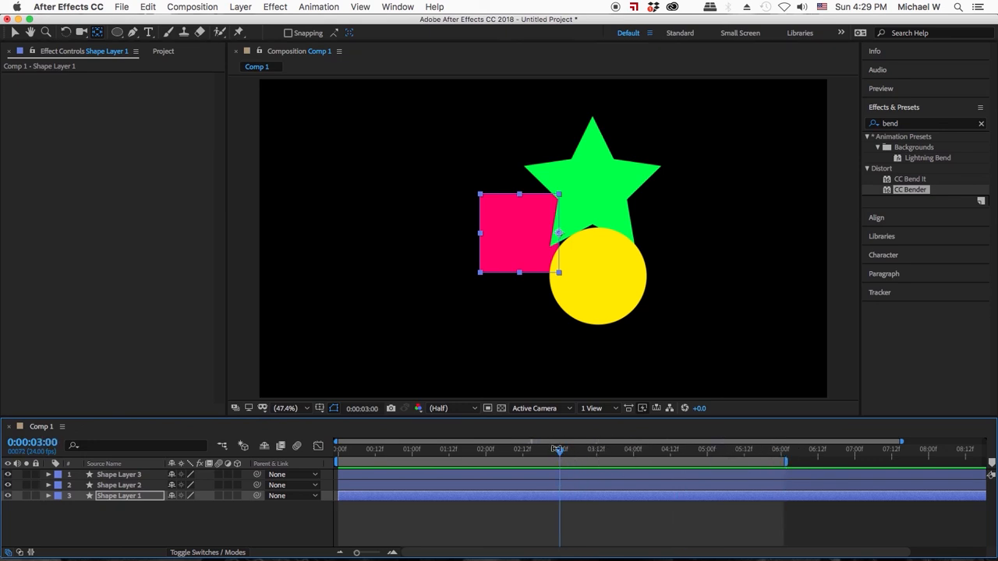
{"action": "left_click", "coordinate": [517, 485], "text": "shift"}
{"action": "left_click", "coordinate": [511, 474], "text": "shift"}
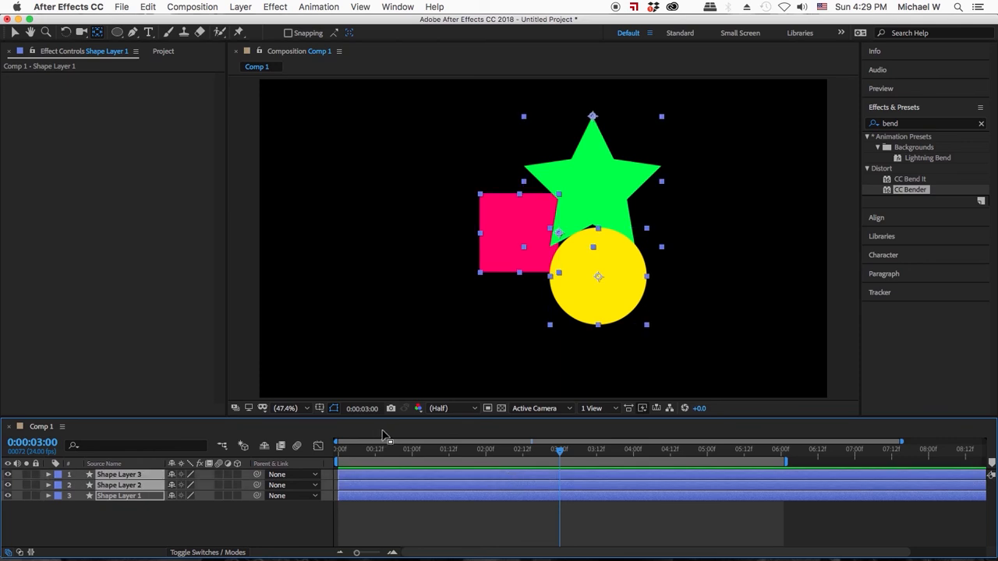
{"action": "left_click", "coordinate": [14, 33]}
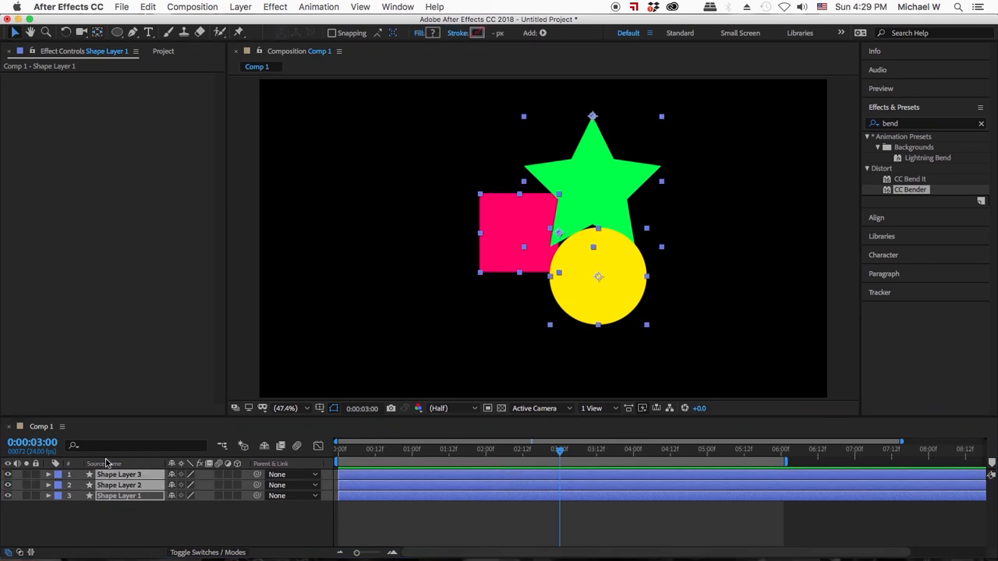
{"action": "left_click", "coordinate": [49, 495]}
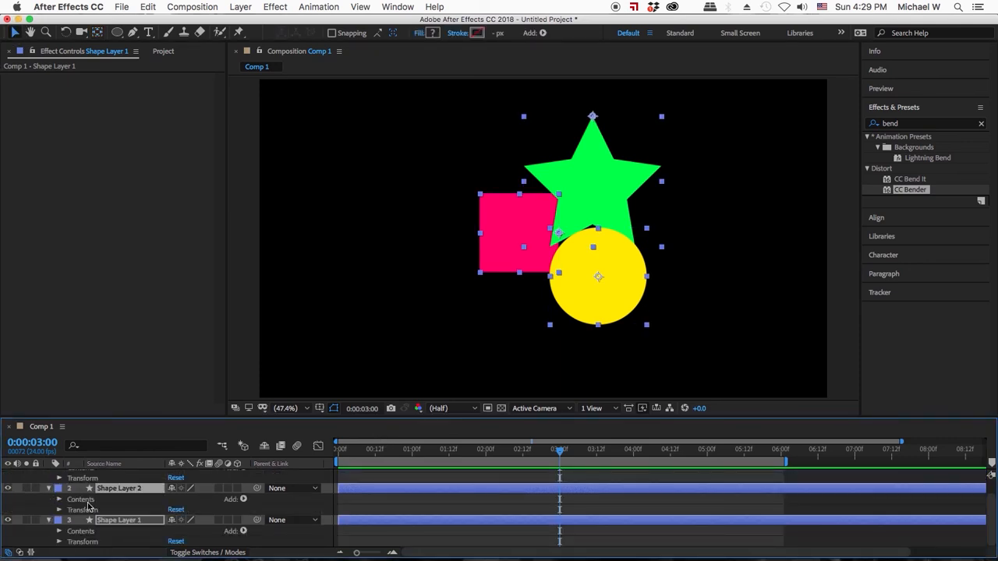
{"action": "left_click", "coordinate": [58, 510]}
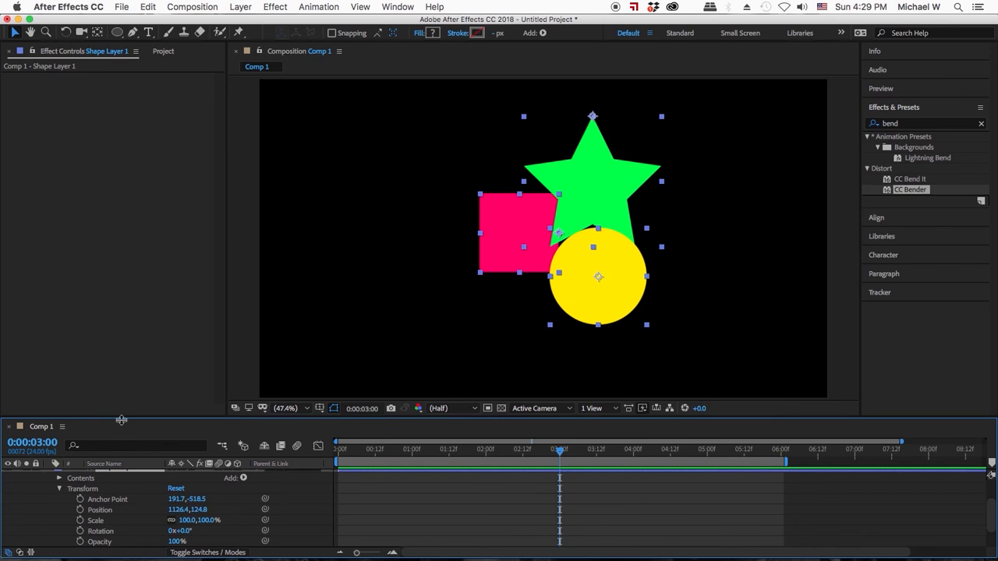
{"action": "left_click_drag", "start_coordinate": [121, 418], "coordinate": [128, 289]}
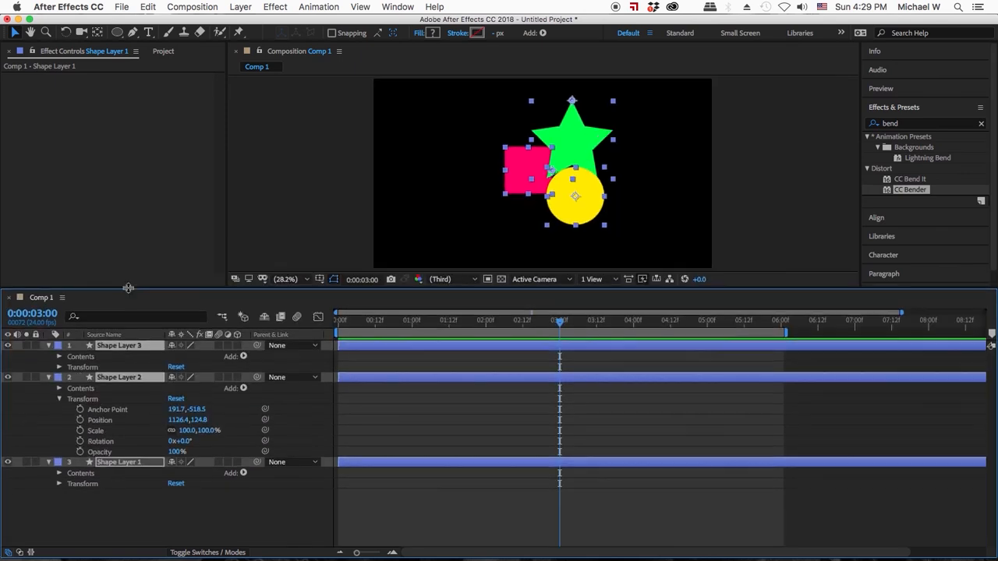
{"action": "left_click_drag", "start_coordinate": [80, 421], "coordinate": [81, 455]}
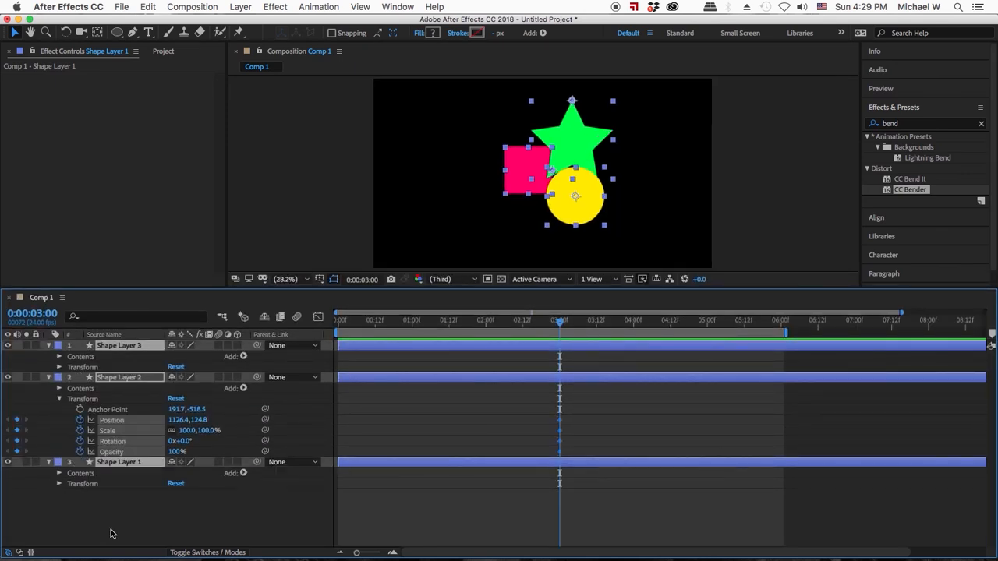
- Keyframe Position, Scale, Rotation and Opacity of the circle and the square at 0:00:03:00
{"action": "left_click", "coordinate": [59, 367]}
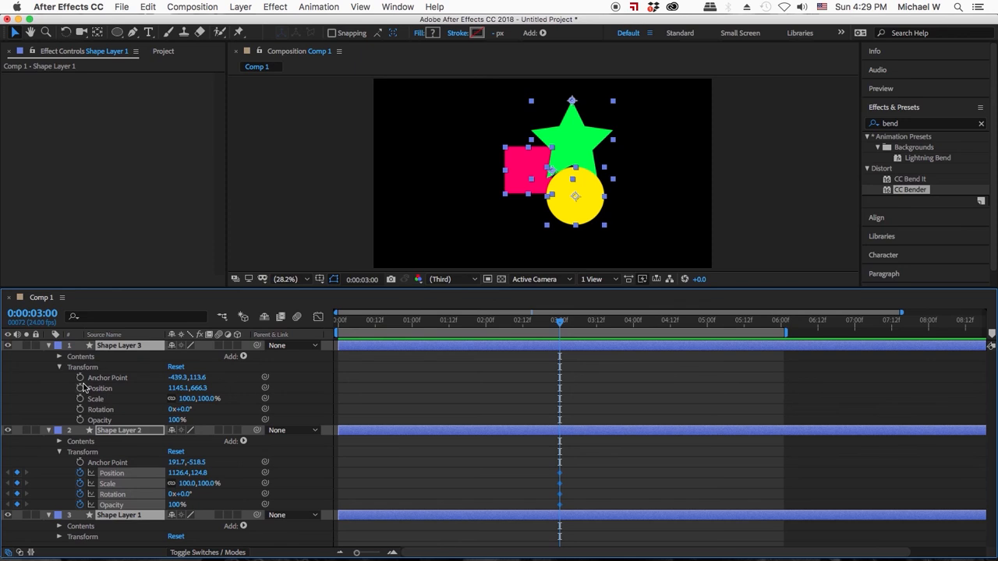
{"action": "left_click_drag", "start_coordinate": [81, 388], "coordinate": [81, 421]}
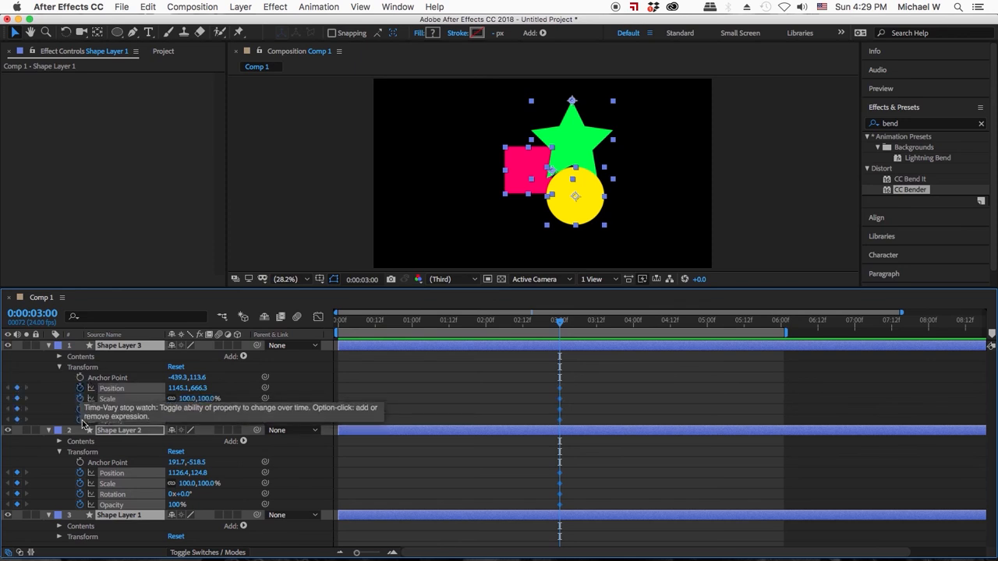
{"action": "left_click", "coordinate": [59, 537]}
{"action": "left_click_drag", "start_coordinate": [81, 510], "coordinate": [101, 543]}
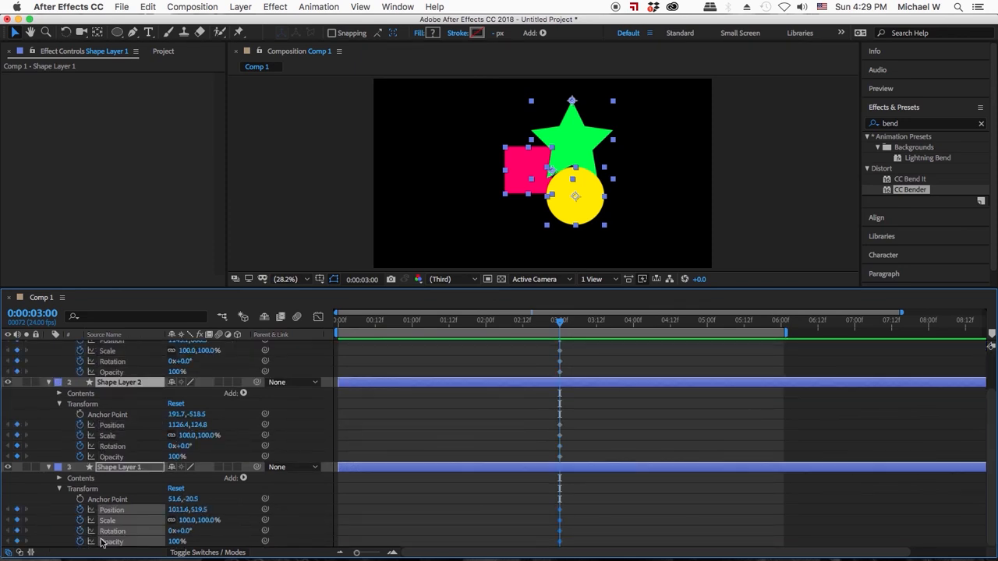
{"action": "scroll", "coordinate": [159, 466], "scroll_direction": "up", "scroll_amount": 2}
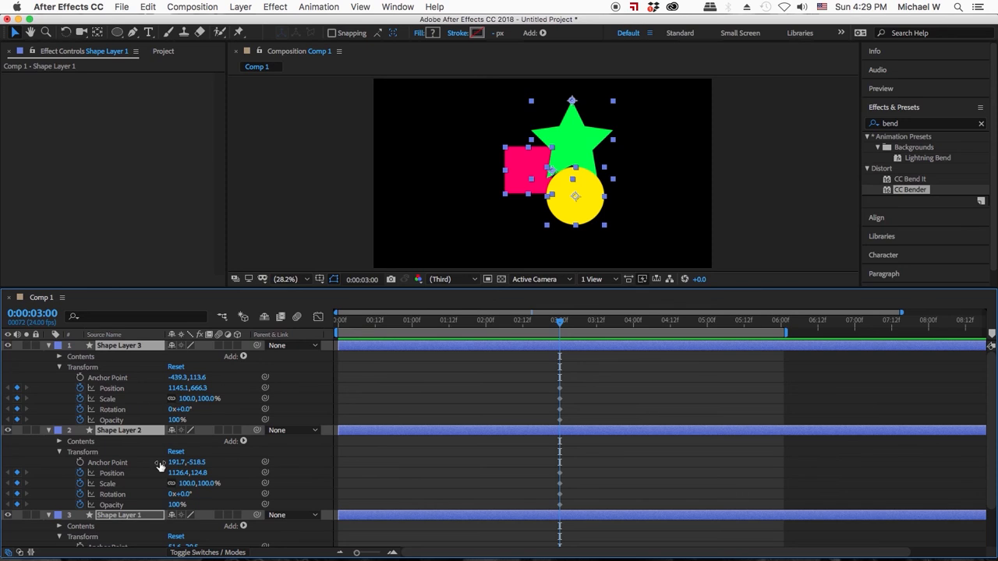
- At 0:00:00:23, move the circle straight down out of the frame to a Y position of 1328.3, and scrub through the motion
{"action": "left_click", "coordinate": [588, 393]}
{"action": "left_click", "coordinate": [555, 322]}
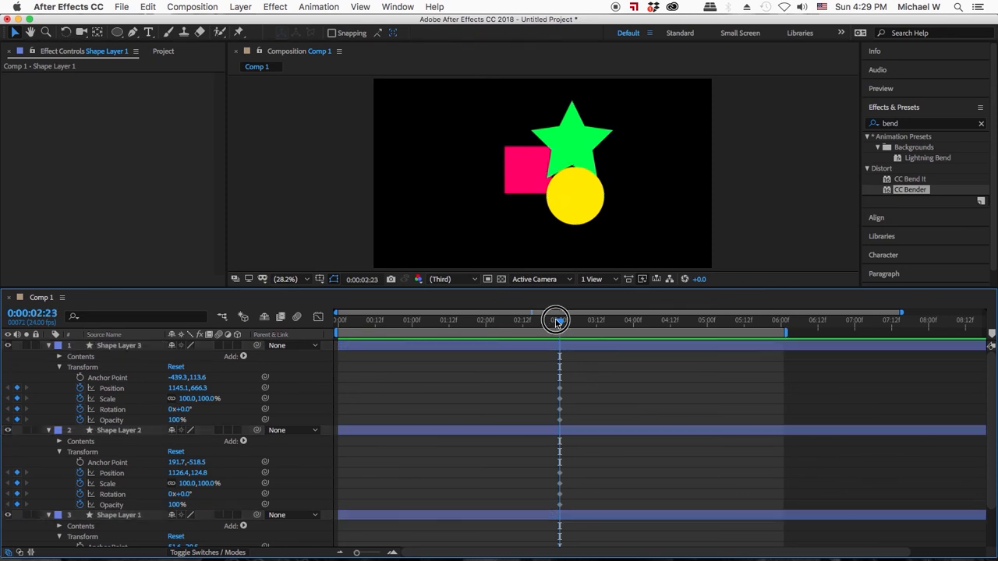
{"action": "left_click_drag", "start_coordinate": [556, 321], "coordinate": [560, 322]}
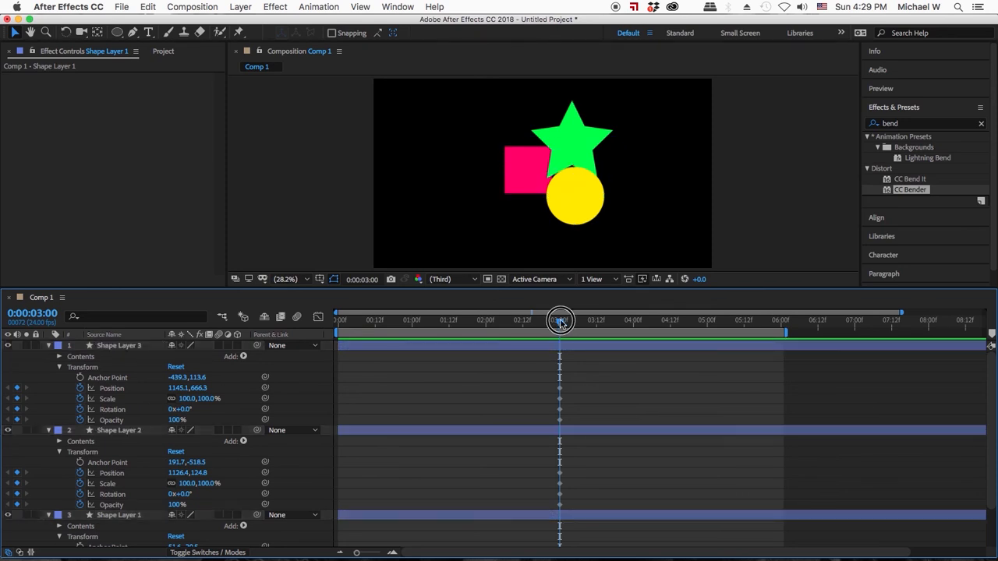
{"action": "left_click_drag", "start_coordinate": [561, 322], "coordinate": [408, 324]}
{"action": "left_click", "coordinate": [419, 383]}
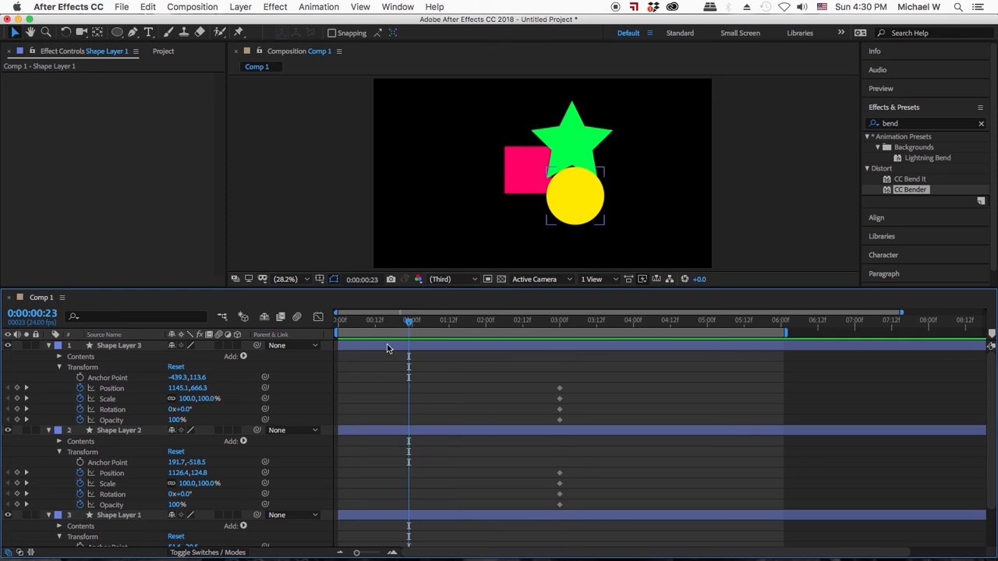
{"action": "left_click", "coordinate": [387, 346]}
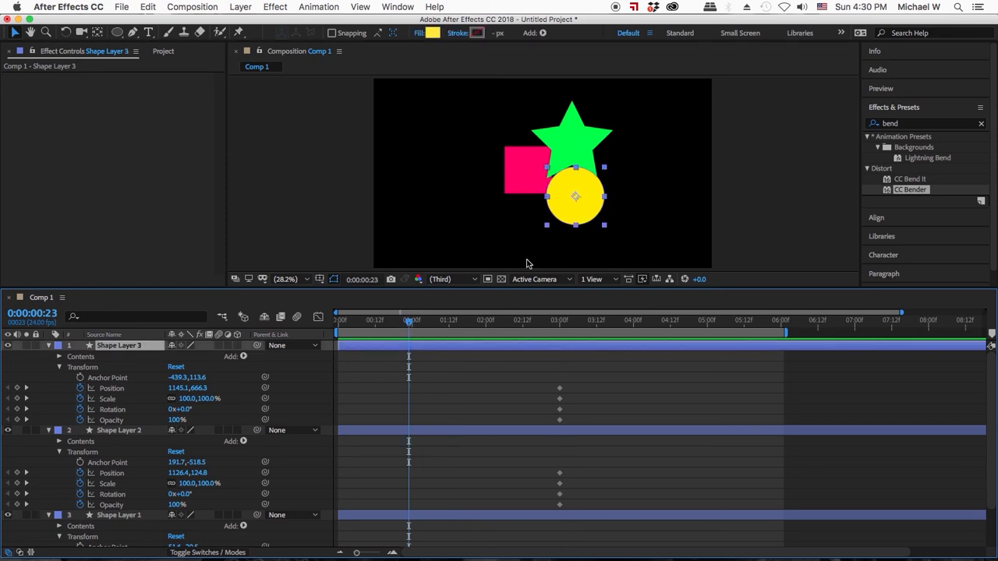
{"action": "left_click", "coordinate": [207, 389]}
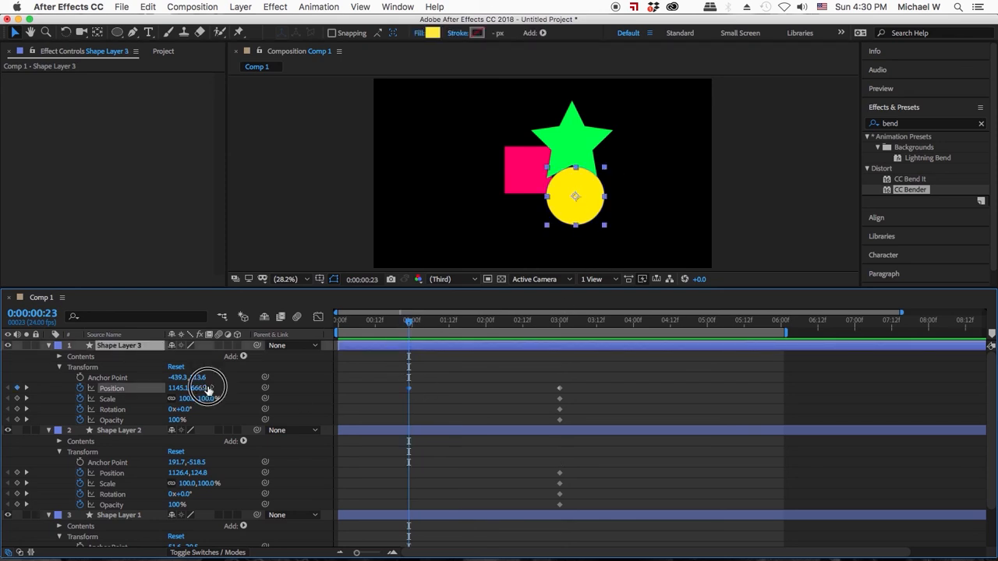
{"action": "left_click_drag", "start_coordinate": [207, 389], "coordinate": [567, 434]}
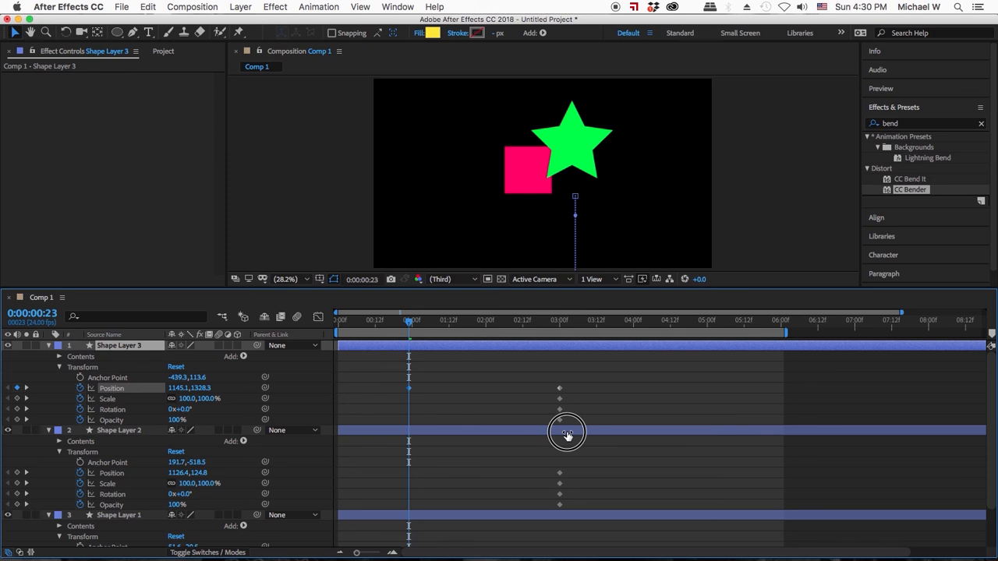
{"action": "left_click", "coordinate": [559, 320]}
{"action": "mouse_move", "coordinate": [559, 320]}
{"action": "left_mouse_down"}
{"action": "mouse_move", "coordinate": [403, 325]}
{"action": "mouse_move", "coordinate": [550, 325]}
{"action": "left_mouse_up"}
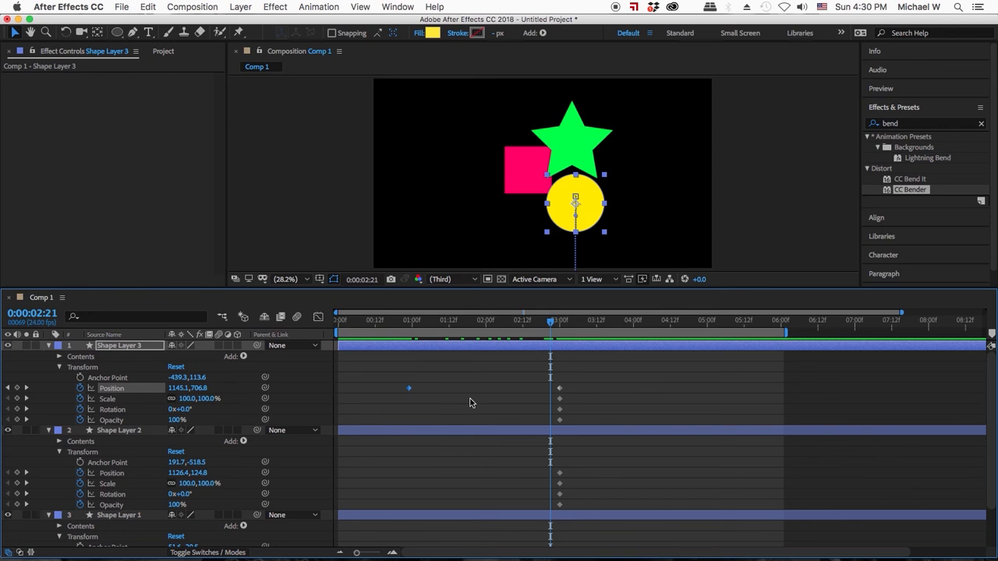
- At 0:00:00:12, move the star straight up out of the frame to a Y position of -527.2
{"action": "left_click", "coordinate": [466, 431]}
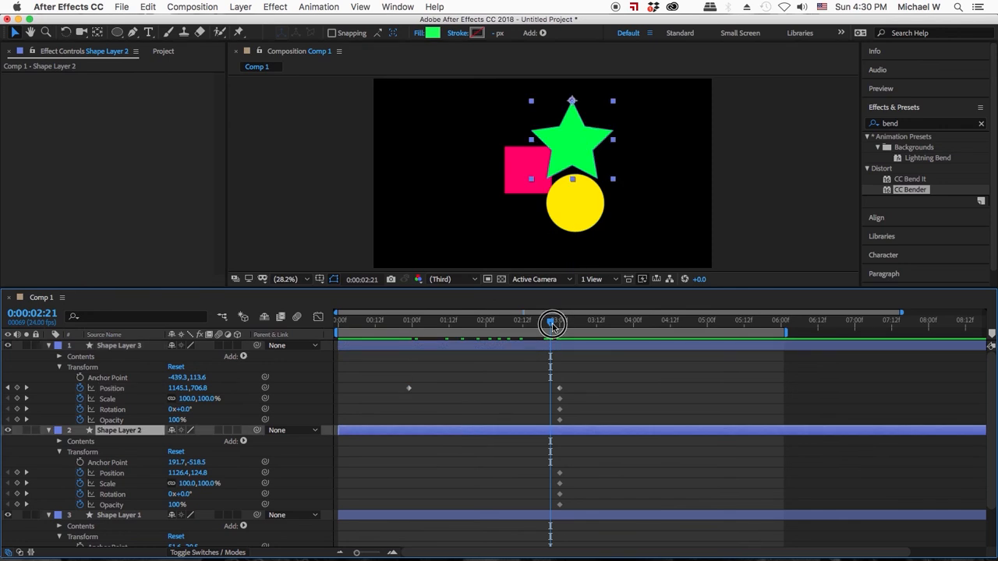
{"action": "left_click_drag", "start_coordinate": [552, 321], "coordinate": [376, 330]}
{"action": "left_click", "coordinate": [199, 473]}
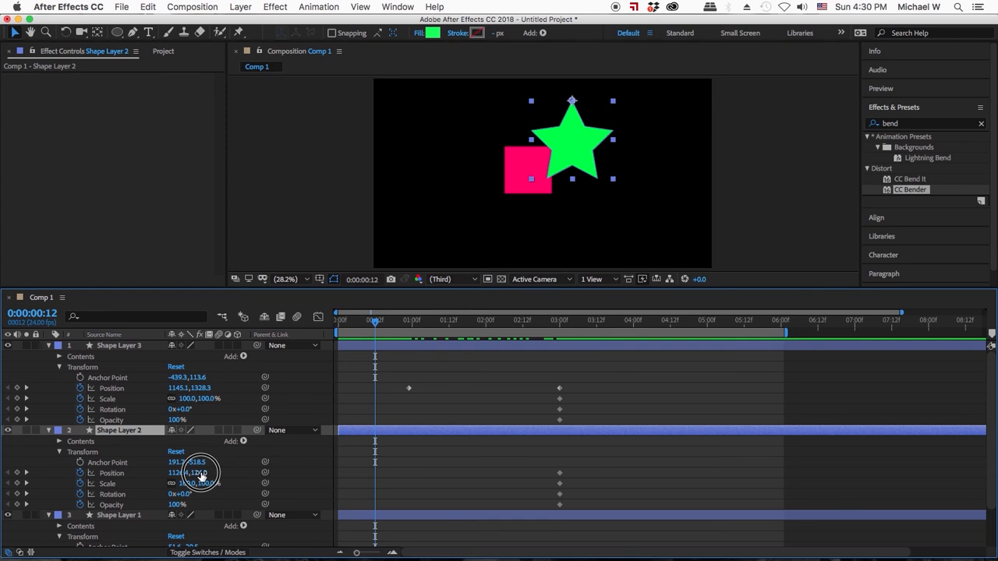
{"action": "left_click_drag", "start_coordinate": [200, 473], "coordinate": [58, 474]}
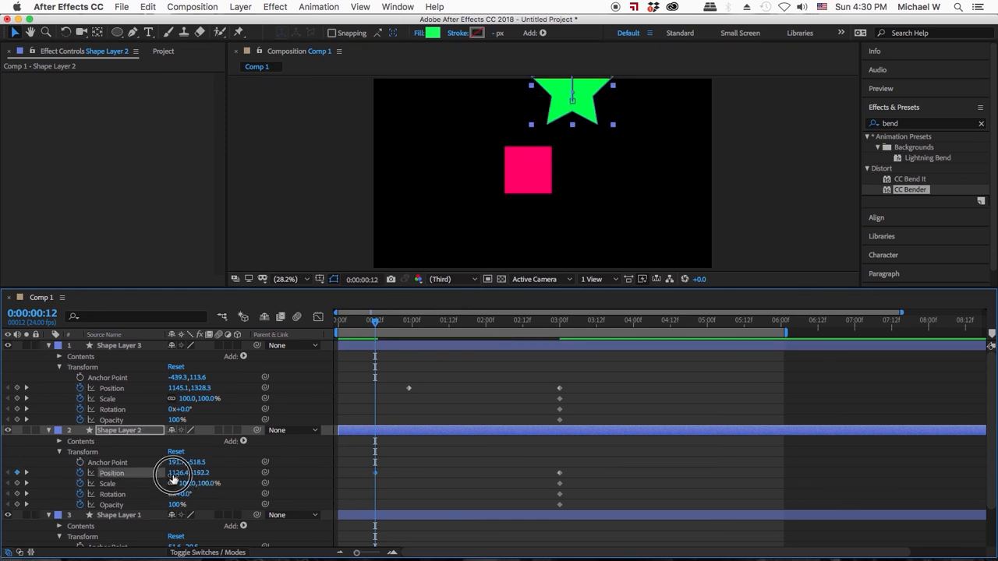
{"action": "left_click_drag", "start_coordinate": [173, 477], "coordinate": [1, 465]}
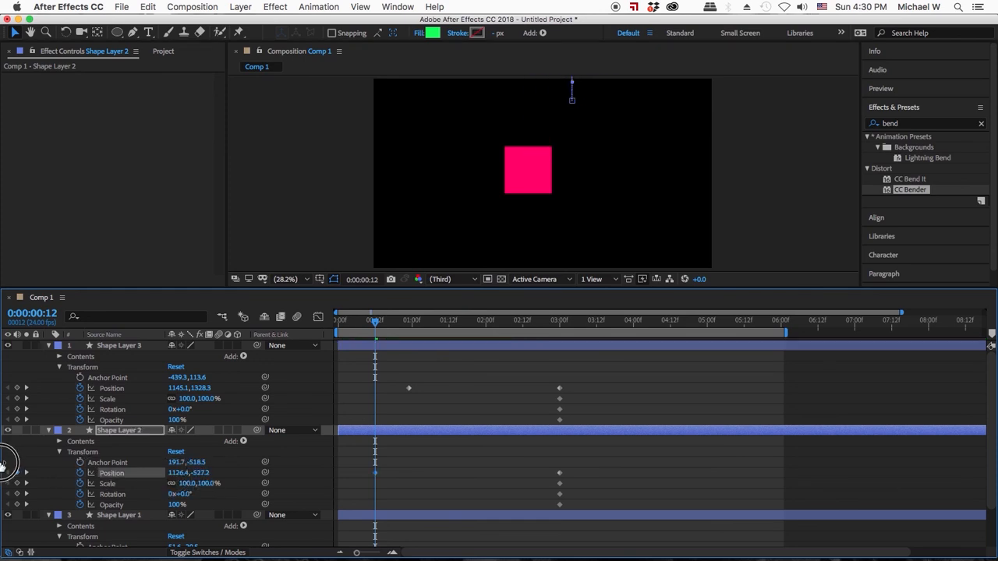
{"action": "left_click", "coordinate": [374, 323]}
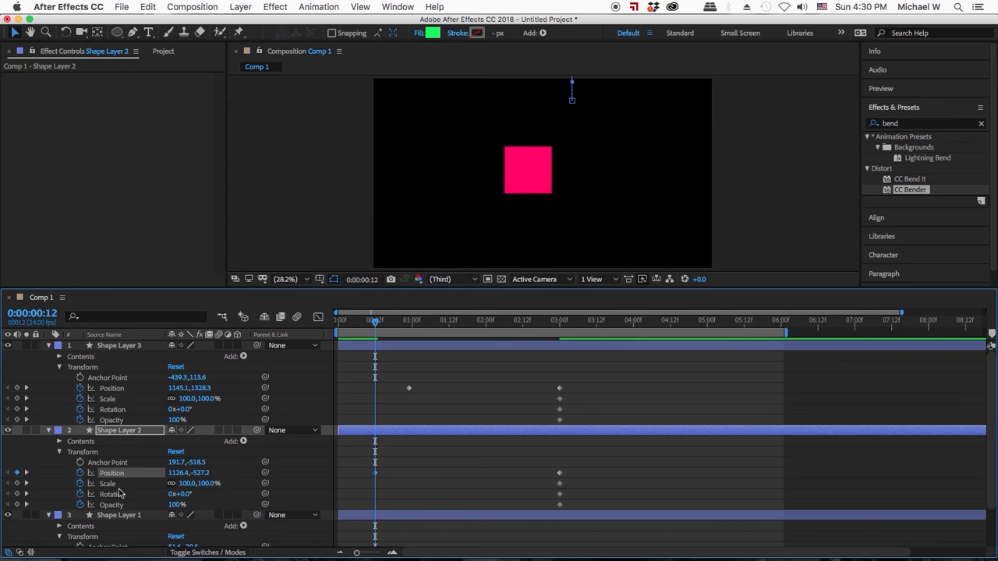
- Keyframe the star's rotation at 3 full revolutions at 0:00:00:12 and scrub through the spin up to about 3 seconds
{"action": "left_click", "coordinate": [17, 494]}
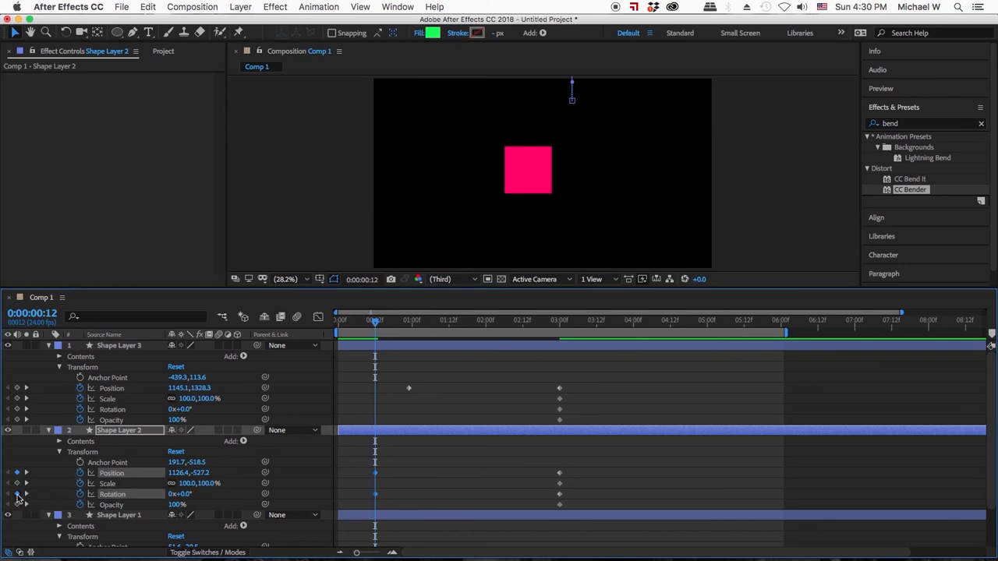
{"action": "left_click", "coordinate": [171, 494]}
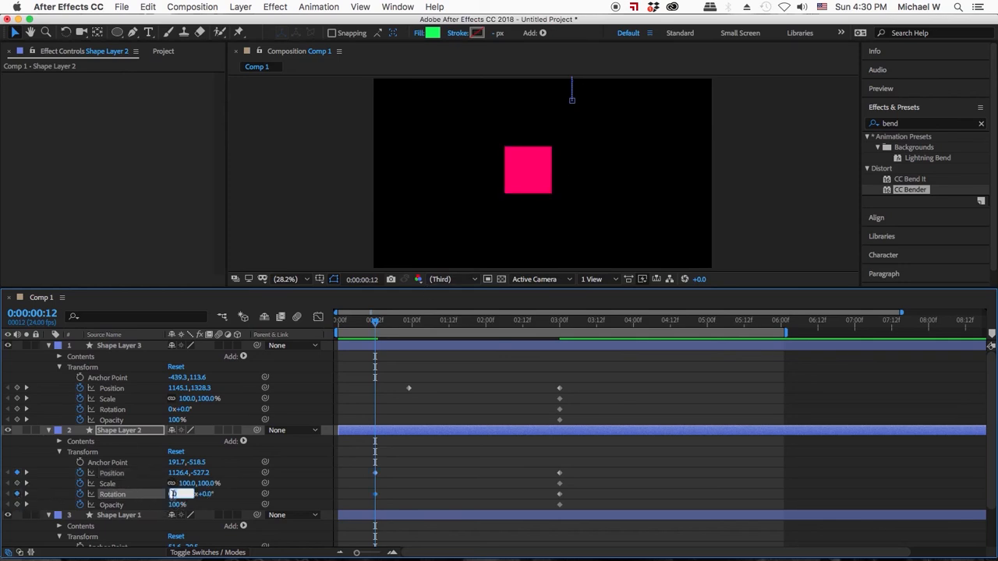
{"action": "type", "text": "3"}
{"action": "key", "text": "Return"}
{"action": "left_click", "coordinate": [396, 327]}
{"action": "left_click_drag", "start_coordinate": [396, 327], "coordinate": [563, 348]}
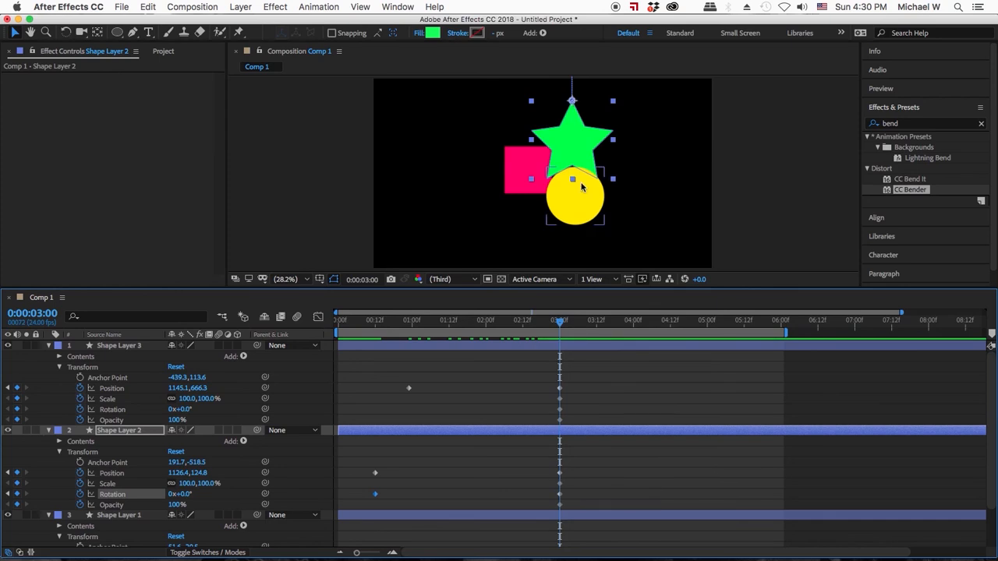
{"action": "mouse_move", "coordinate": [562, 324]}
{"action": "left_mouse_down"}
{"action": "mouse_move", "coordinate": [532, 327]}
{"action": "mouse_move", "coordinate": [568, 328]}
{"action": "left_mouse_up"}
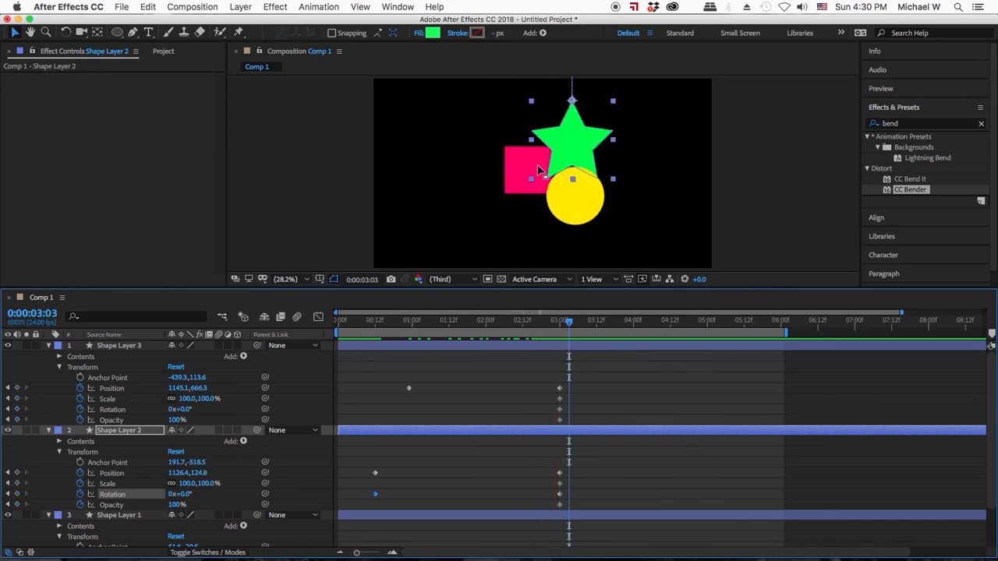
- At 0:00:01:06, keyframe the square's scale at 0% width with 100% height unlinked, and scrub through the growth
{"action": "left_click_drag", "start_coordinate": [468, 330], "coordinate": [431, 329]}
{"action": "scroll", "coordinate": [497, 390], "scroll_direction": "down", "scroll_amount": 4}
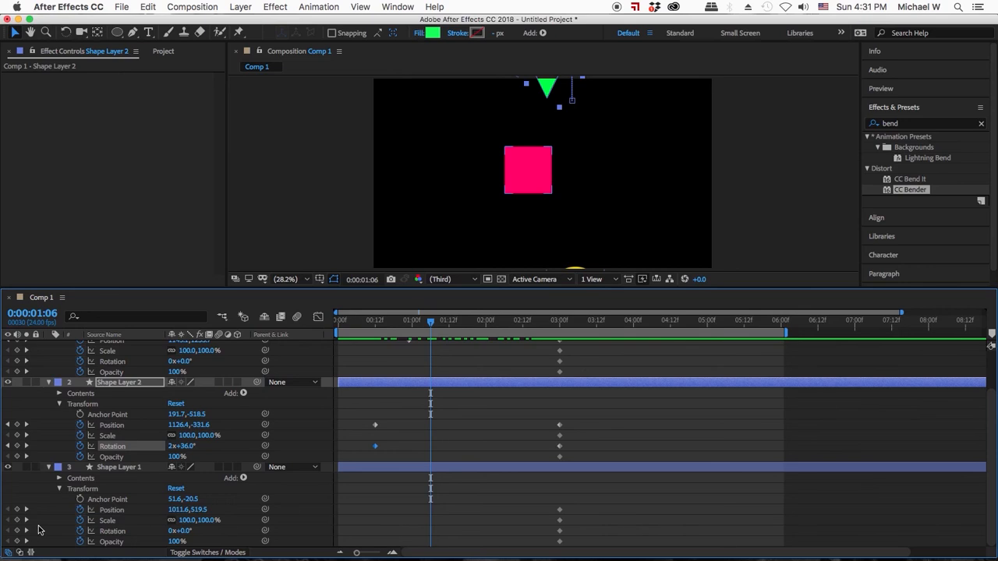
{"action": "left_click", "coordinate": [17, 520]}
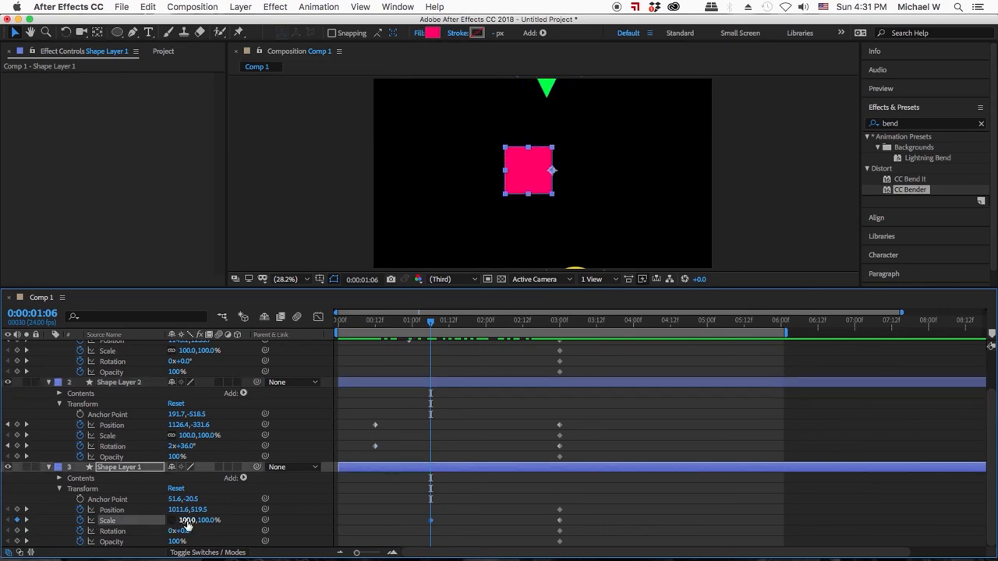
{"action": "left_click_drag", "start_coordinate": [187, 527], "coordinate": [126, 525]}
{"action": "left_click", "coordinate": [394, 522]}
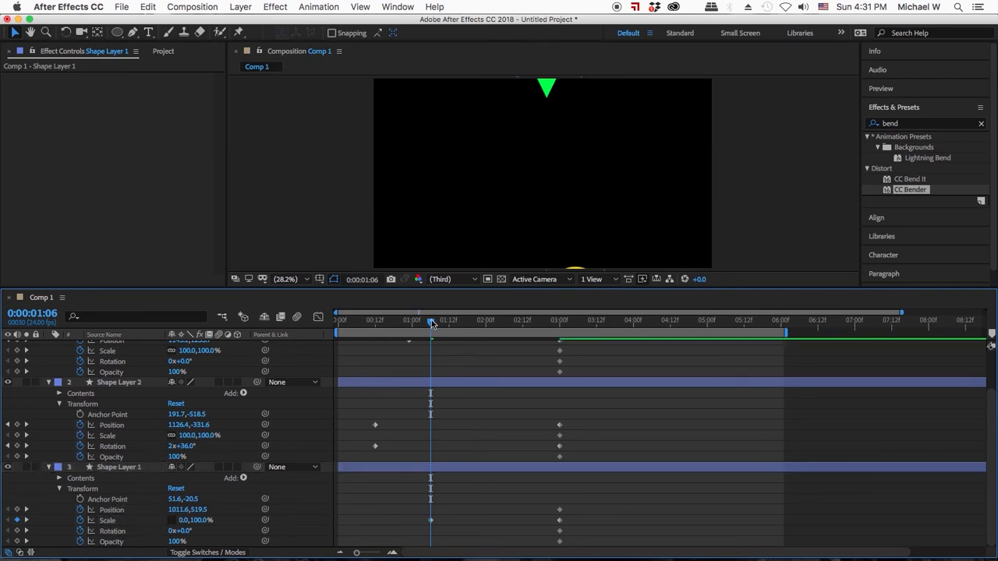
{"action": "left_click_drag", "start_coordinate": [431, 319], "coordinate": [586, 329]}
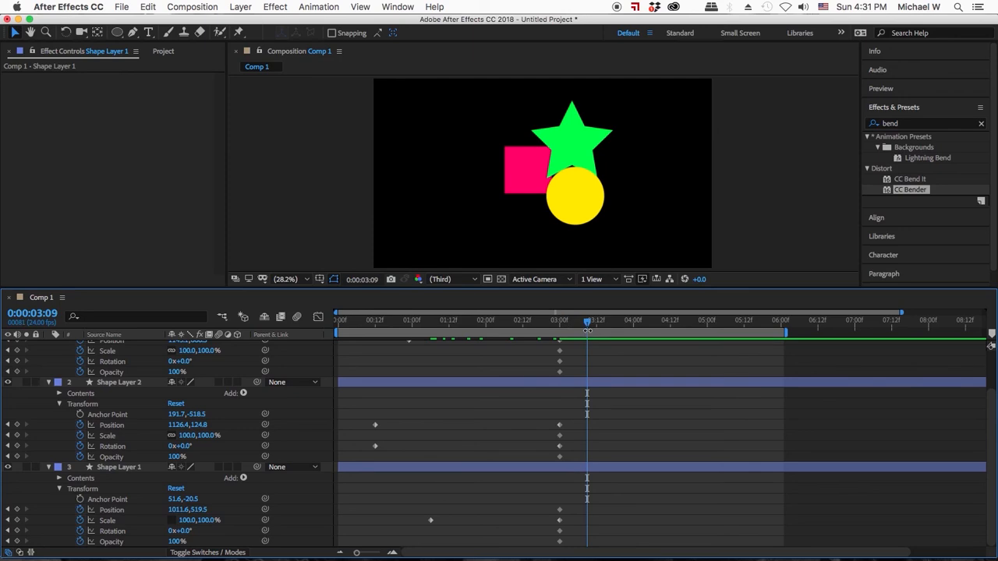
- Show only the keyframed properties of the three shape layers and scrub between their starting keyframes, the 3-second keyframes and 0:00:05:21
{"action": "left_click", "coordinate": [613, 362]}
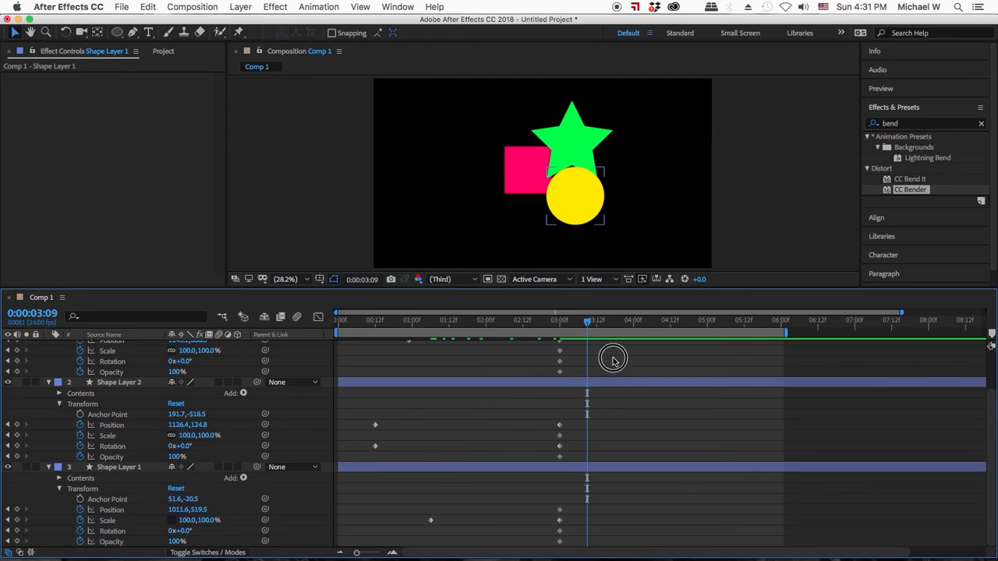
{"action": "key", "text": "u"}
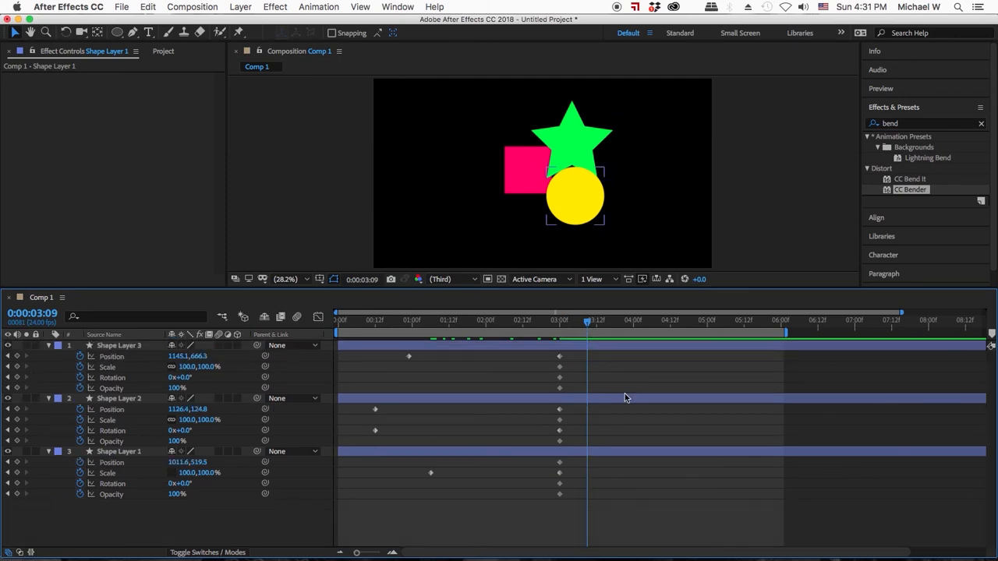
{"action": "left_click", "coordinate": [559, 326]}
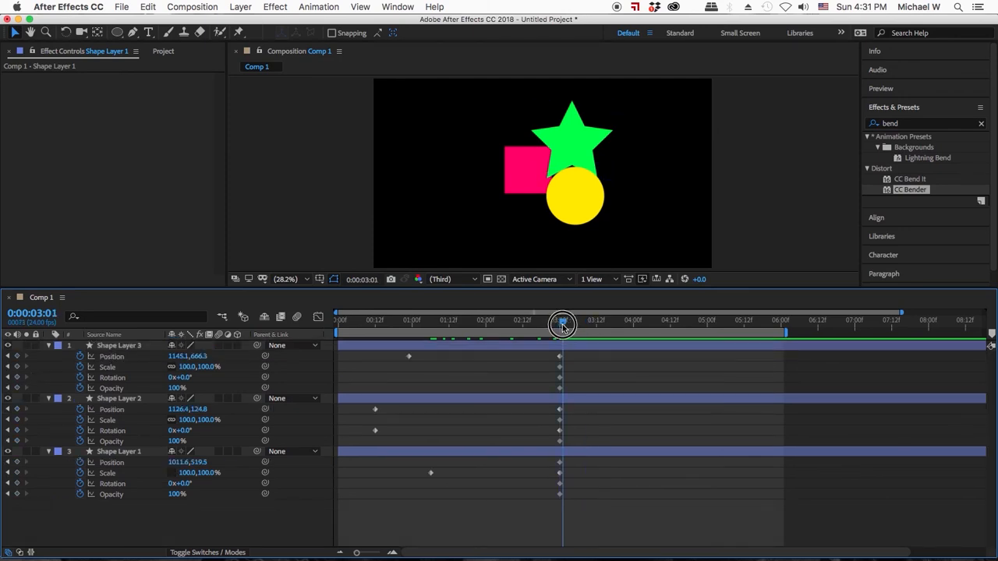
{"action": "left_click_drag", "start_coordinate": [560, 325], "coordinate": [558, 325]}
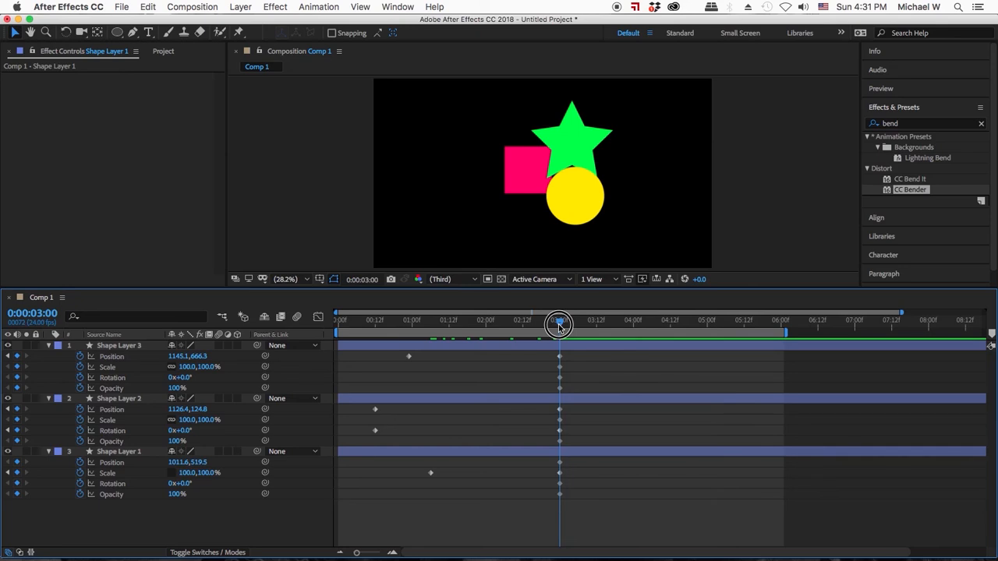
{"action": "left_click", "coordinate": [544, 508]}
{"action": "left_click_drag", "start_coordinate": [544, 508], "coordinate": [417, 322]}
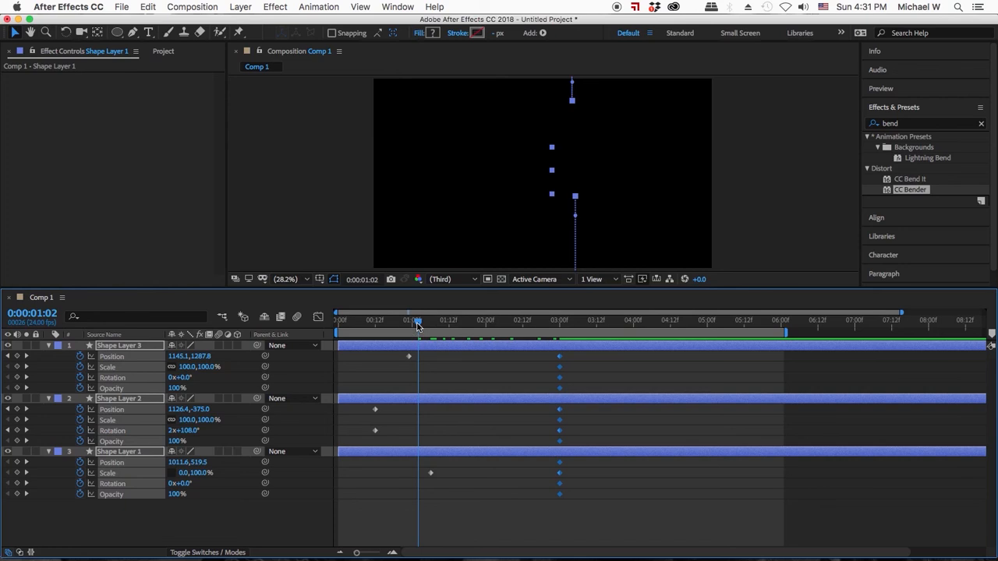
{"action": "left_click", "coordinate": [490, 519]}
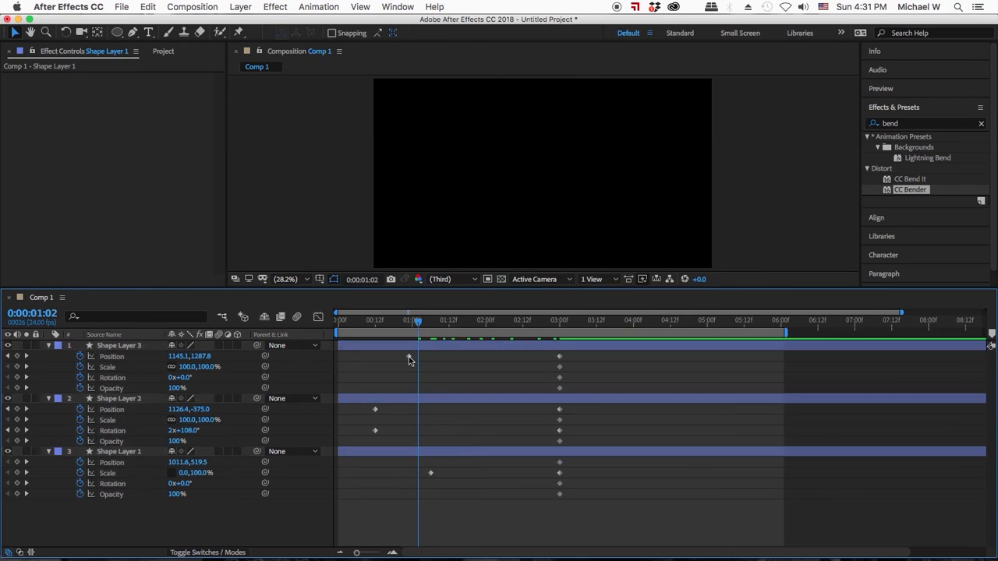
{"action": "mouse_move", "coordinate": [408, 359]}
{"action": "left_click_drag", "start_coordinate": [558, 322], "coordinate": [772, 323]}
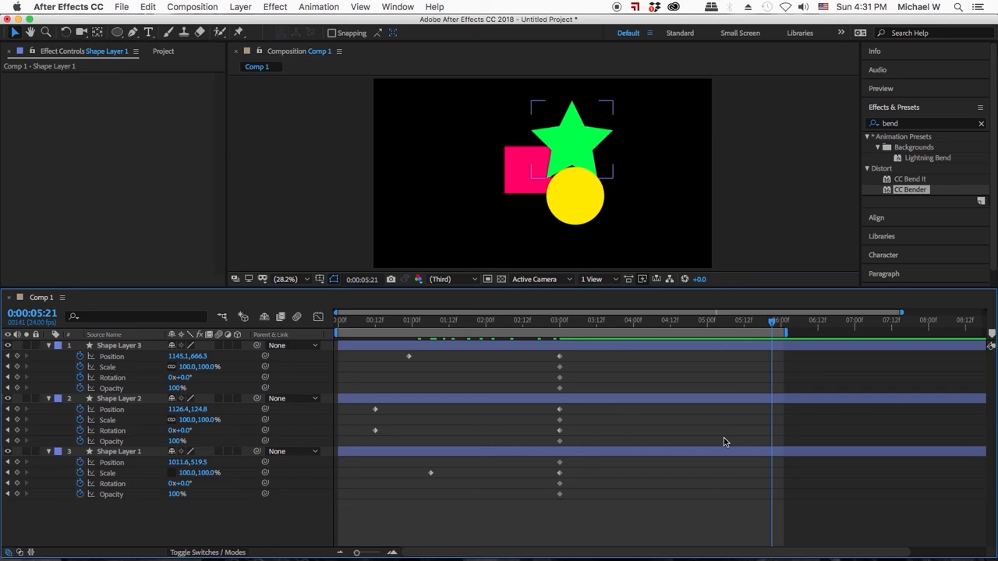
- Apply Easy Ease to all keyframes of the three shape layers, and scrub through the eased motion up to 0:00:03:01
{"action": "left_click", "coordinate": [723, 442]}
{"action": "left_click_drag", "start_coordinate": [570, 507], "coordinate": [370, 349]}
{"action": "right_click", "coordinate": [410, 358]}
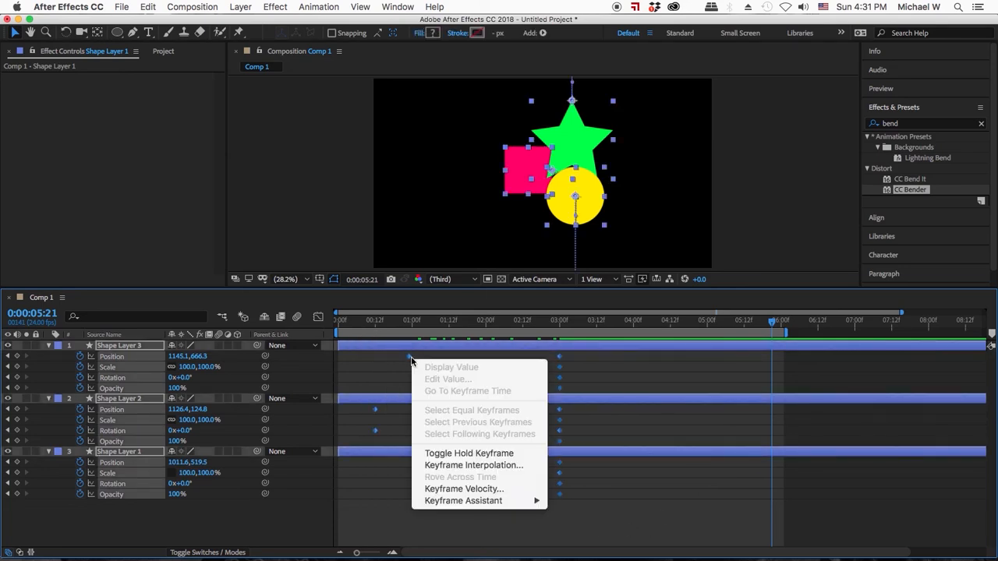
{"action": "mouse_move", "coordinate": [454, 500]}
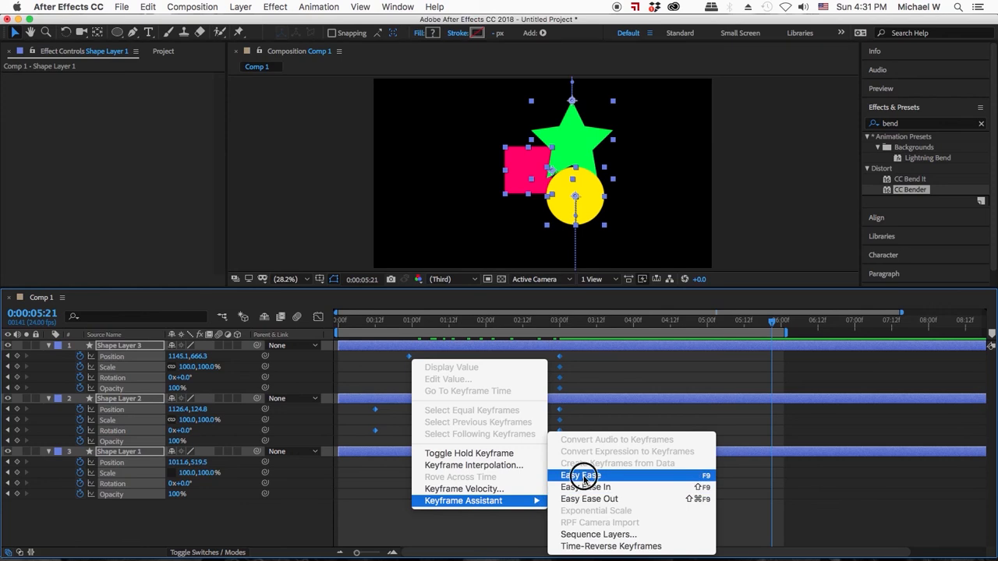
{"action": "left_click", "coordinate": [583, 477]}
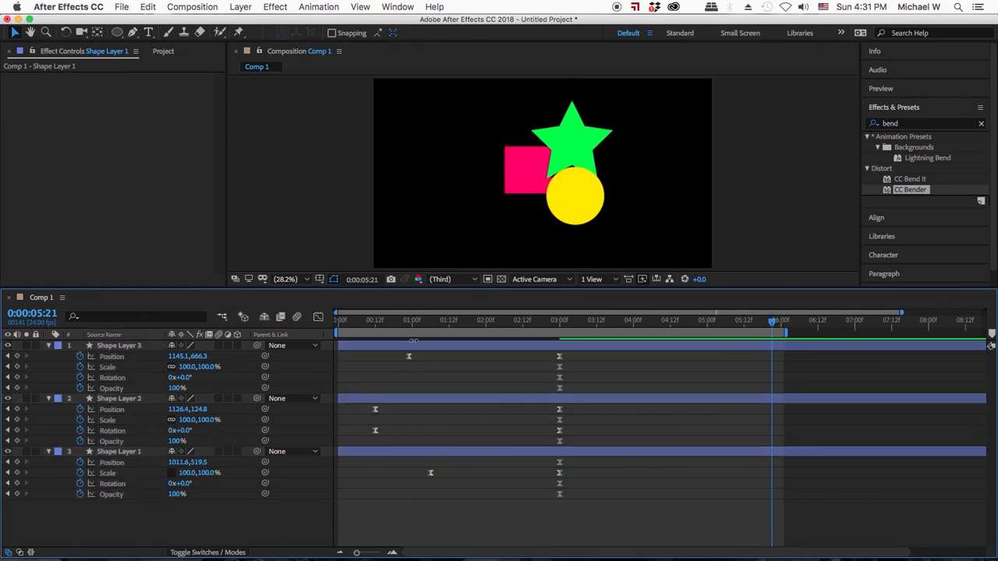
{"action": "left_click_drag", "start_coordinate": [394, 323], "coordinate": [562, 321]}
{"action": "left_click", "coordinate": [491, 475]}
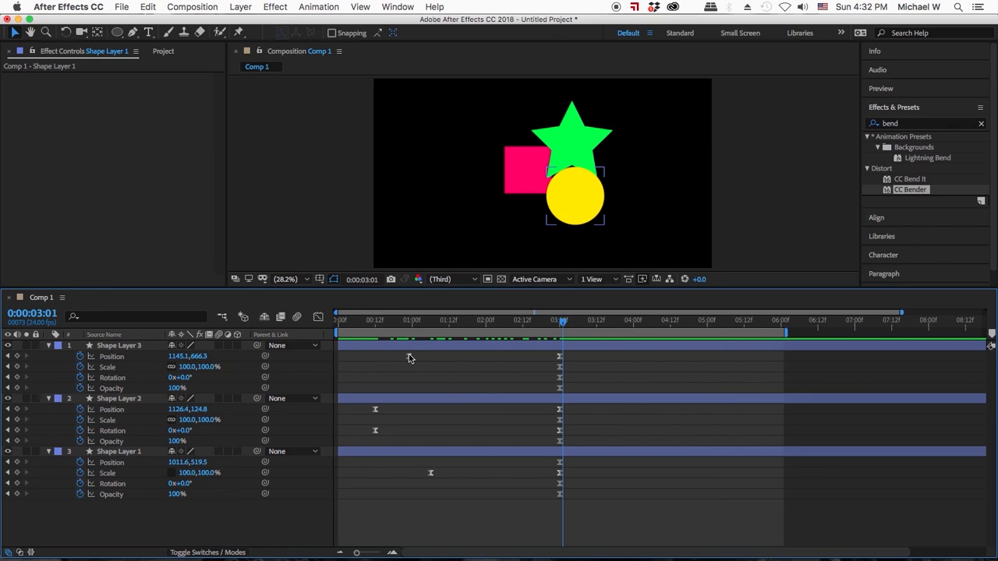
- Trim the start of the circle's layer to just before its first position keyframe, and scrub through the animation
{"action": "left_click_drag", "start_coordinate": [458, 322], "coordinate": [405, 328]}
{"action": "left_click", "coordinate": [442, 358]}
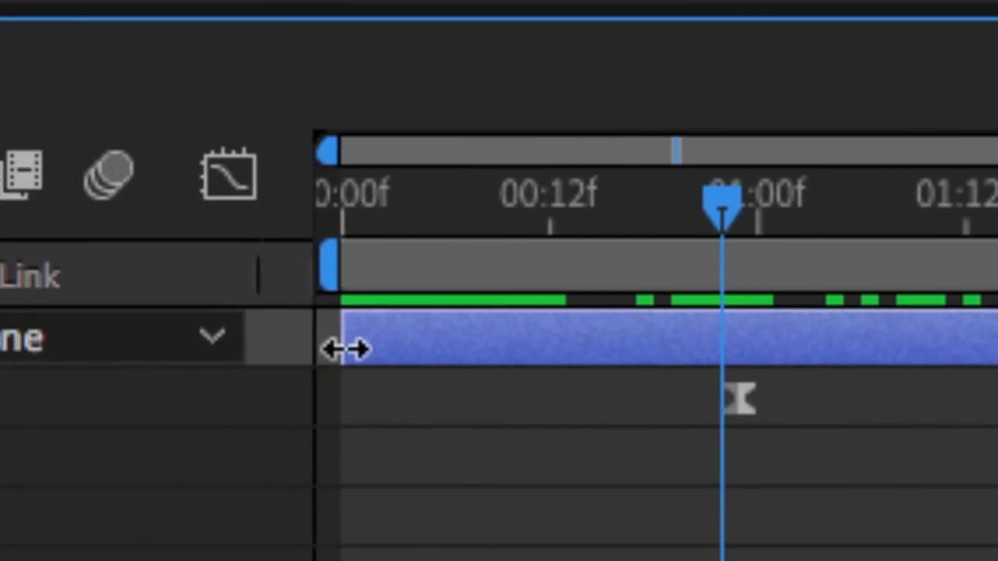
{"action": "left_click_drag", "start_coordinate": [343, 349], "coordinate": [744, 347]}
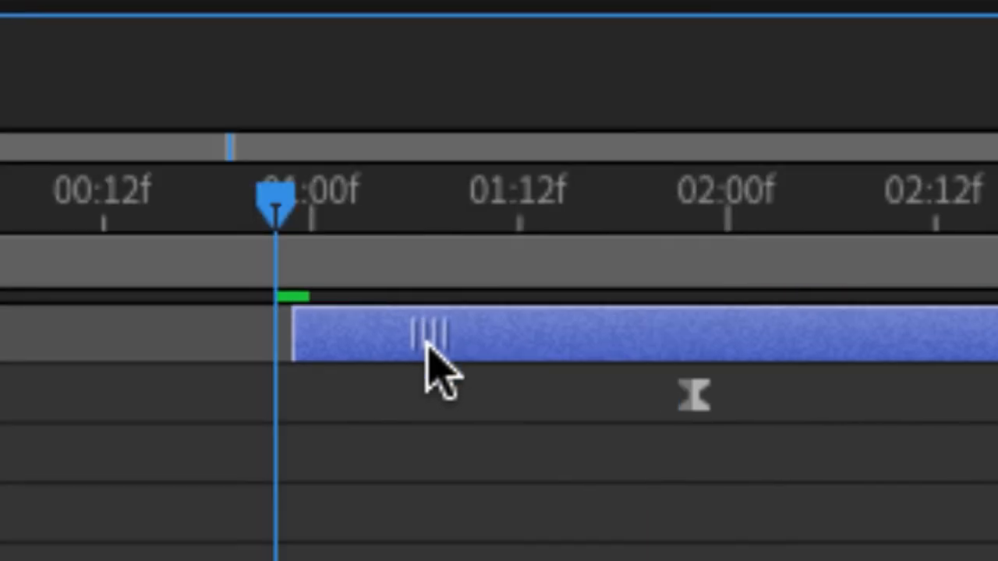
{"action": "key", "text": "super+z"}
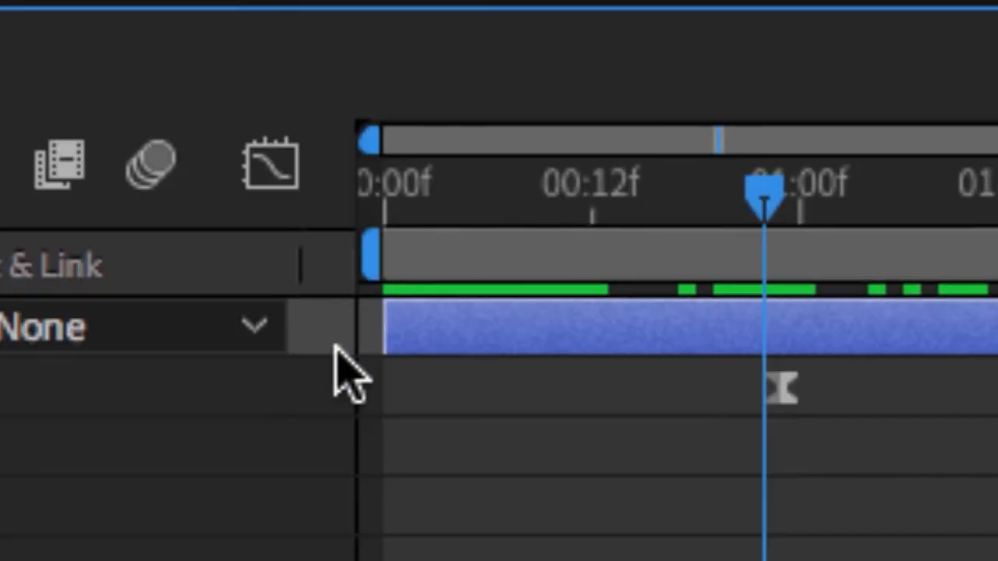
{"action": "left_click_drag", "start_coordinate": [349, 350], "coordinate": [410, 350]}
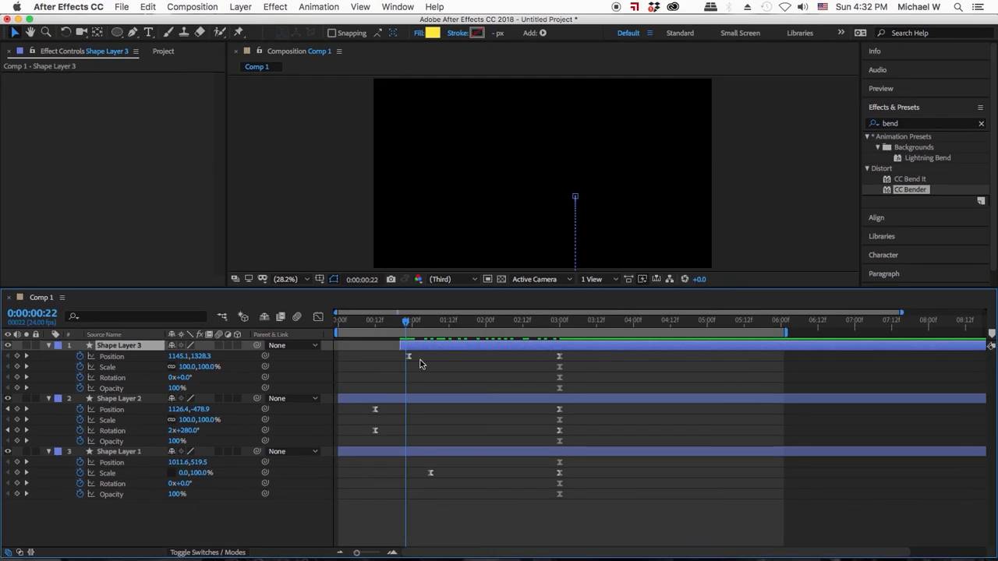
{"action": "left_click_drag", "start_coordinate": [406, 322], "coordinate": [433, 326]}
{"action": "left_click", "coordinate": [370, 323]}
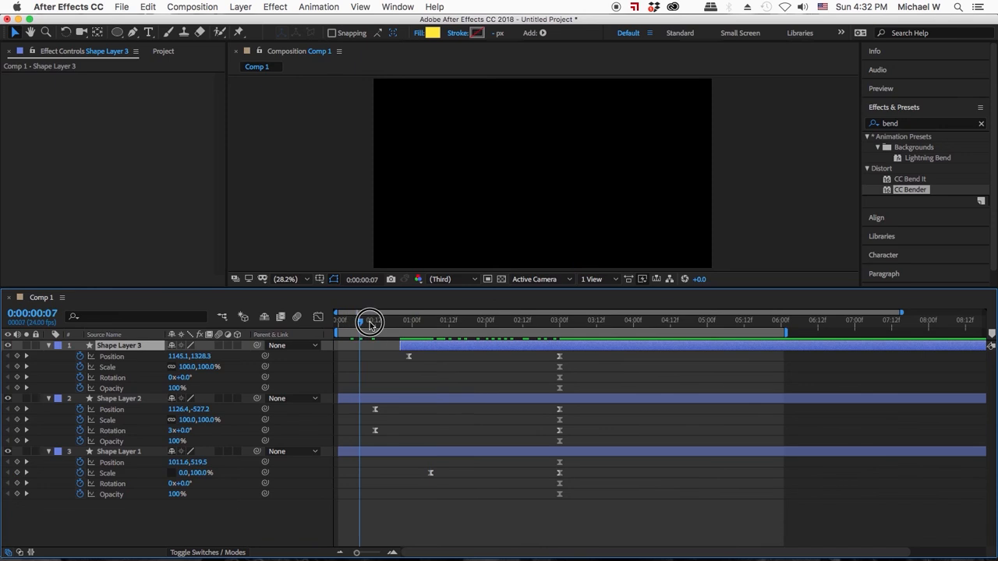
{"action": "left_click_drag", "start_coordinate": [370, 323], "coordinate": [552, 329]}
- Solo the square's layer and scrub through its growth to 0:00:03:01
{"action": "left_click", "coordinate": [500, 398]}
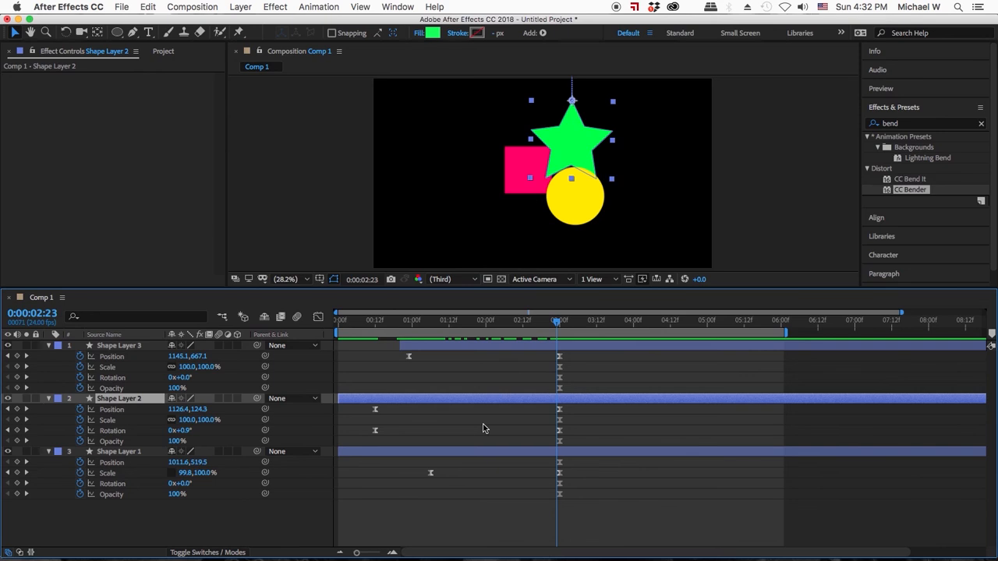
{"action": "left_click", "coordinate": [484, 451]}
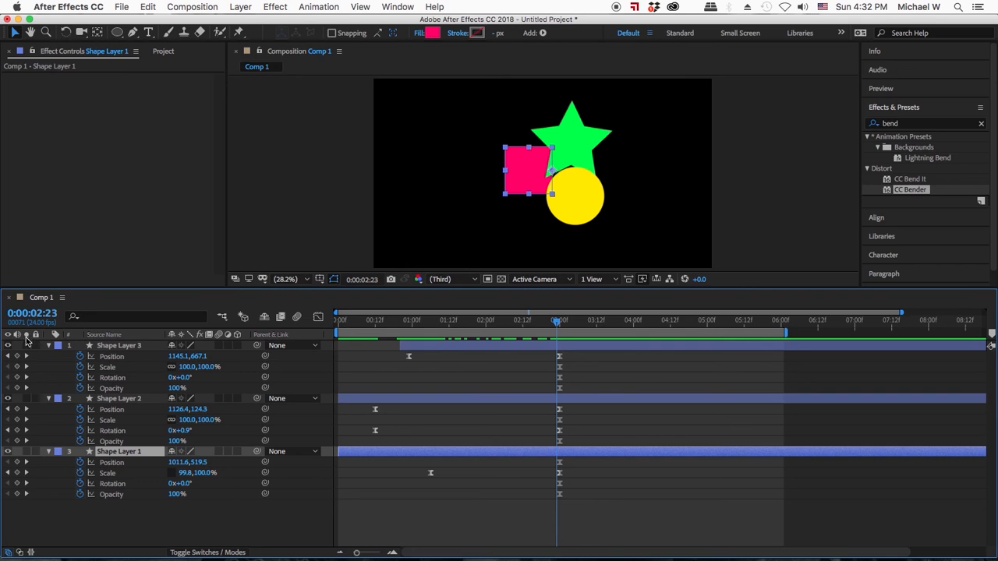
{"action": "left_click", "coordinate": [25, 452]}
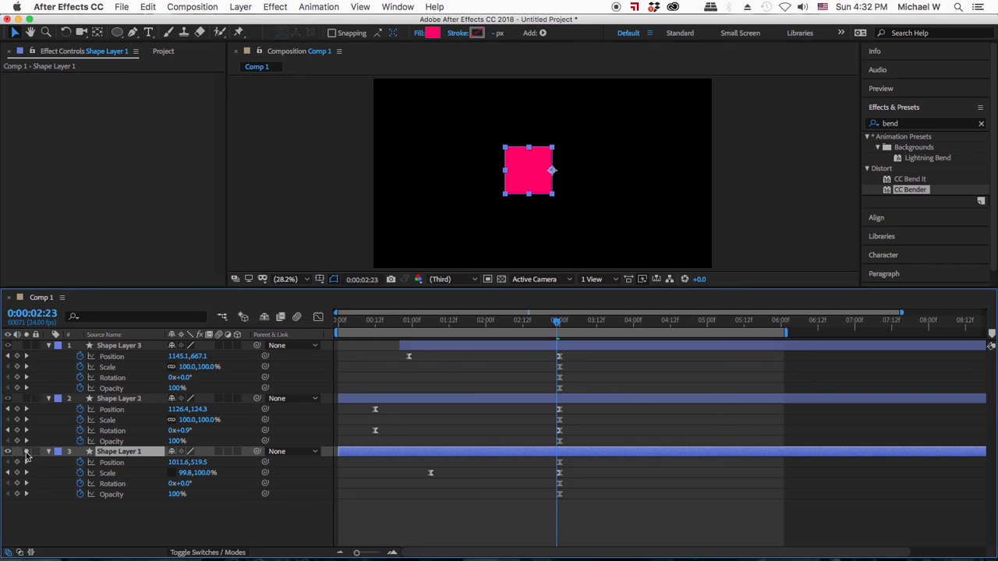
{"action": "left_click", "coordinate": [434, 322]}
{"action": "left_click_drag", "start_coordinate": [434, 322], "coordinate": [561, 322]}
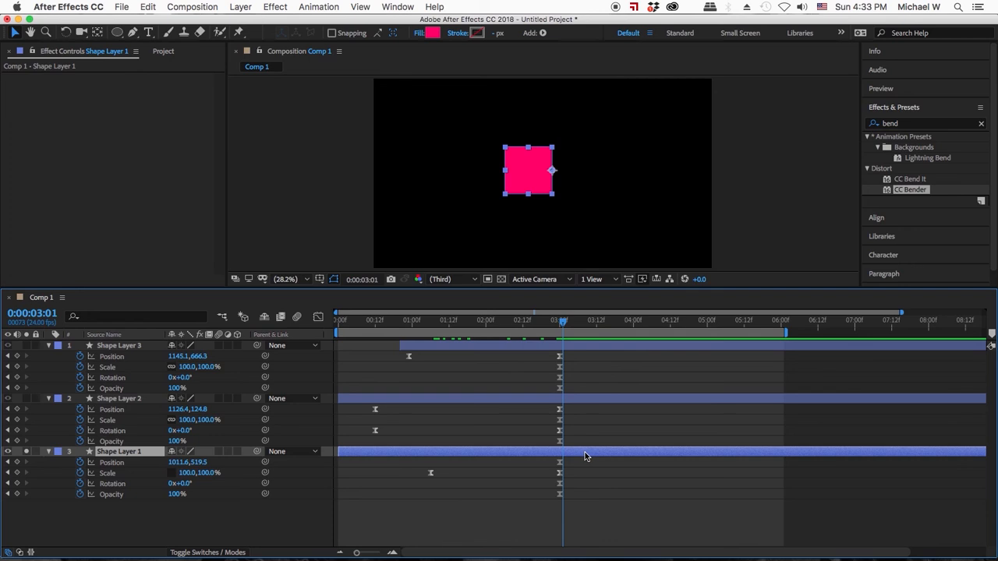
- Split the square's layer at 0:00:03:01
{"action": "key", "text": "super+shift+d"}
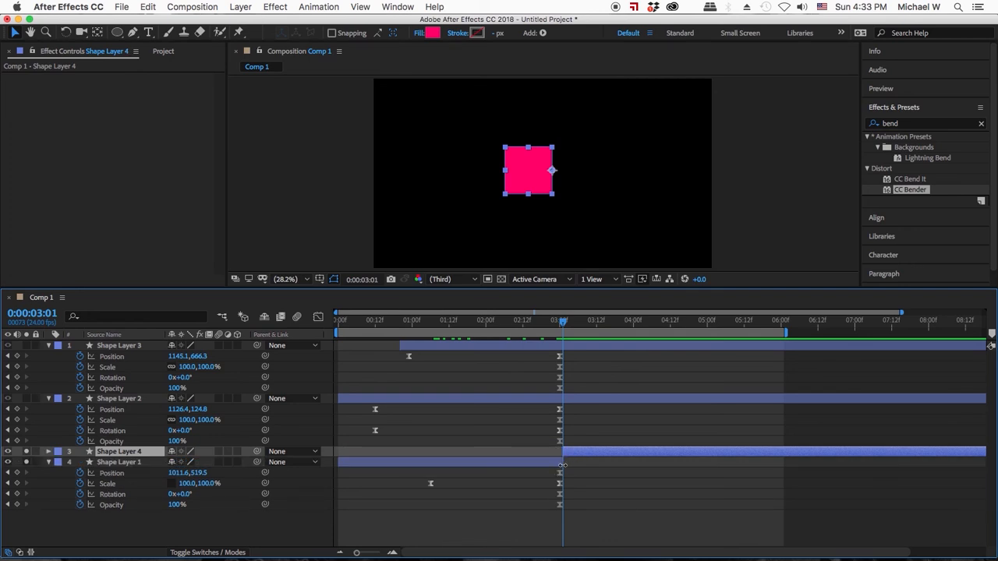
{"action": "key", "text": "super+z"}
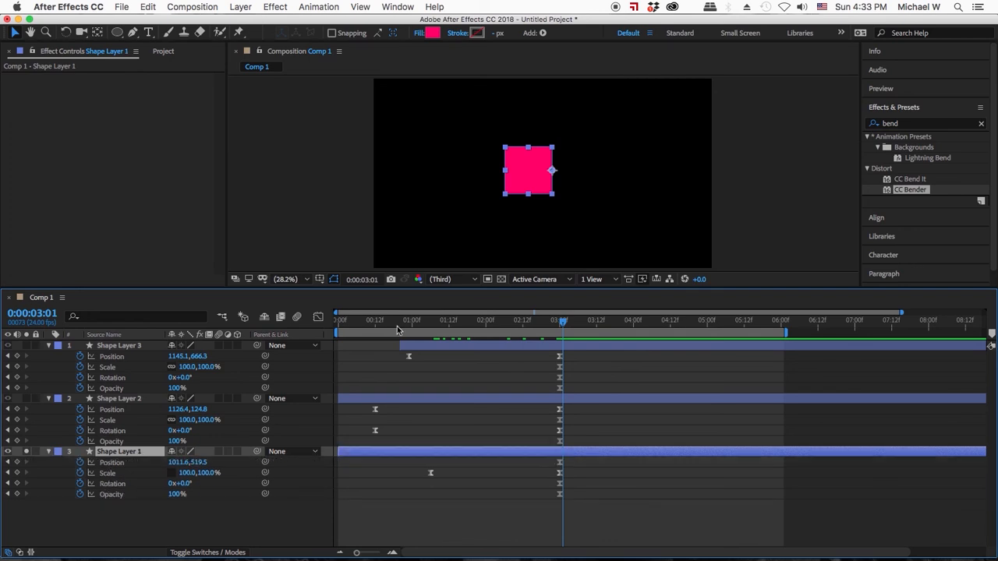
{"action": "left_click", "coordinate": [148, 7]}
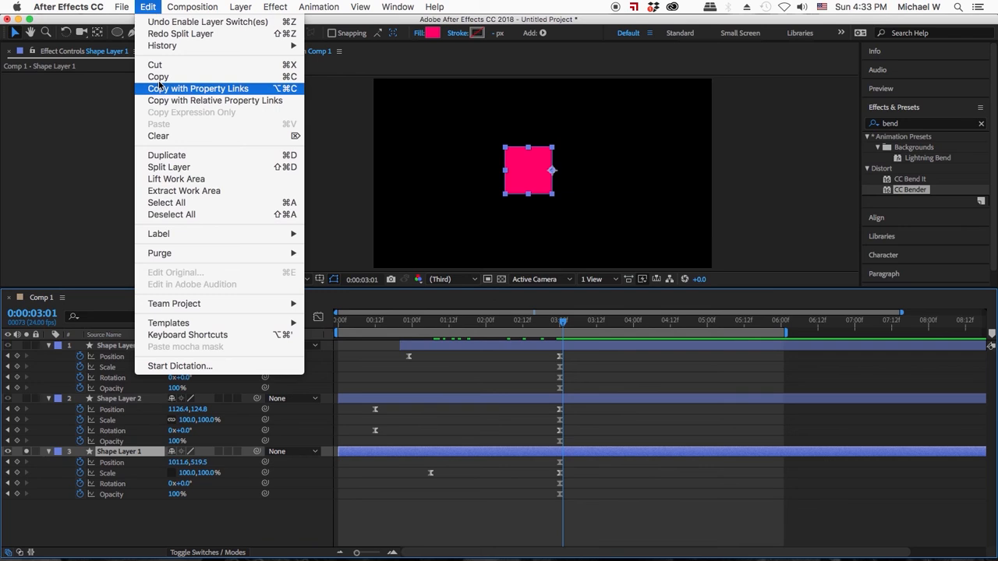
{"action": "left_click", "coordinate": [172, 166]}
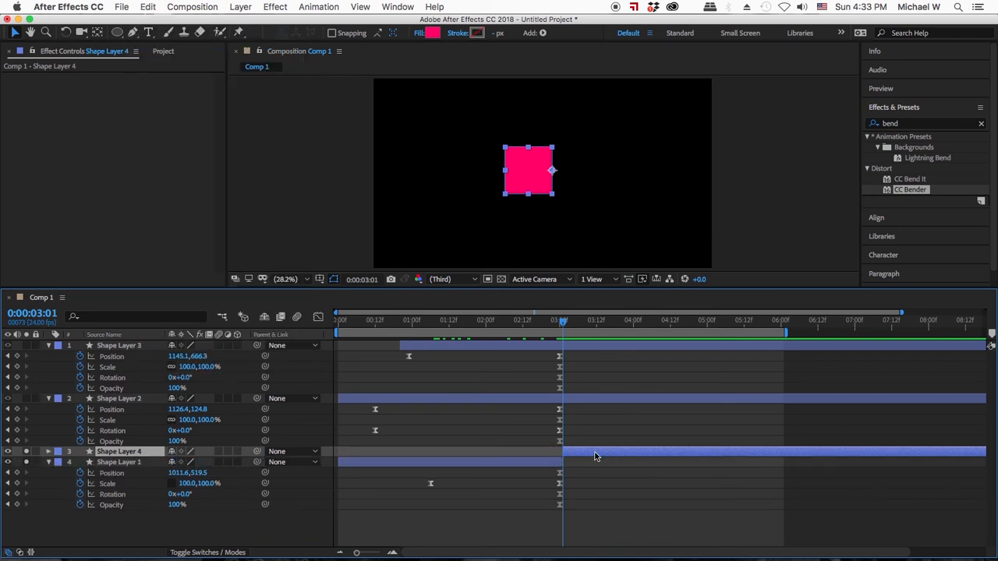
- At 0:00:03:02, move the anchor point of the square's second half to the middle of its lower edge
{"action": "left_click", "coordinate": [568, 321]}
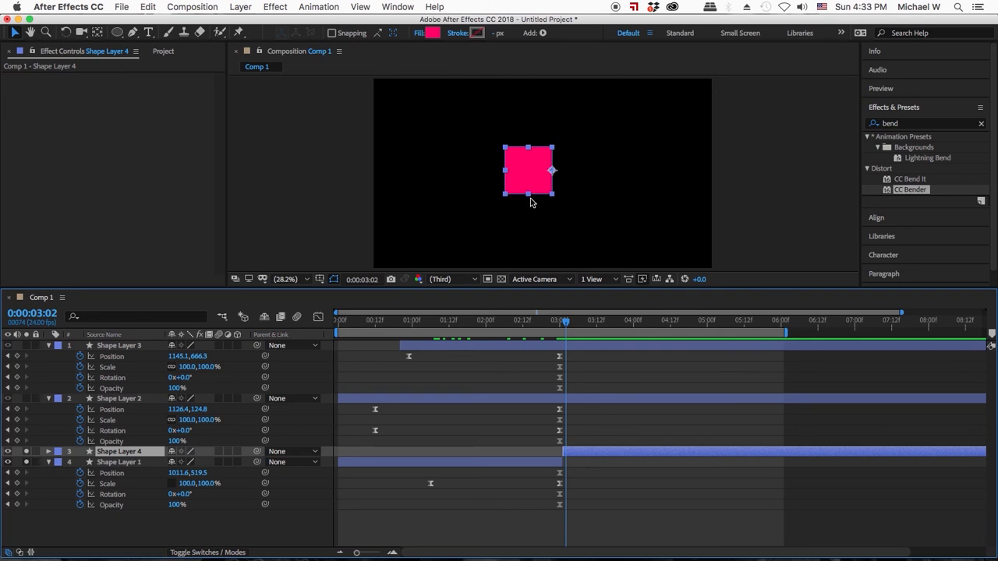
{"action": "left_click", "coordinate": [97, 33]}
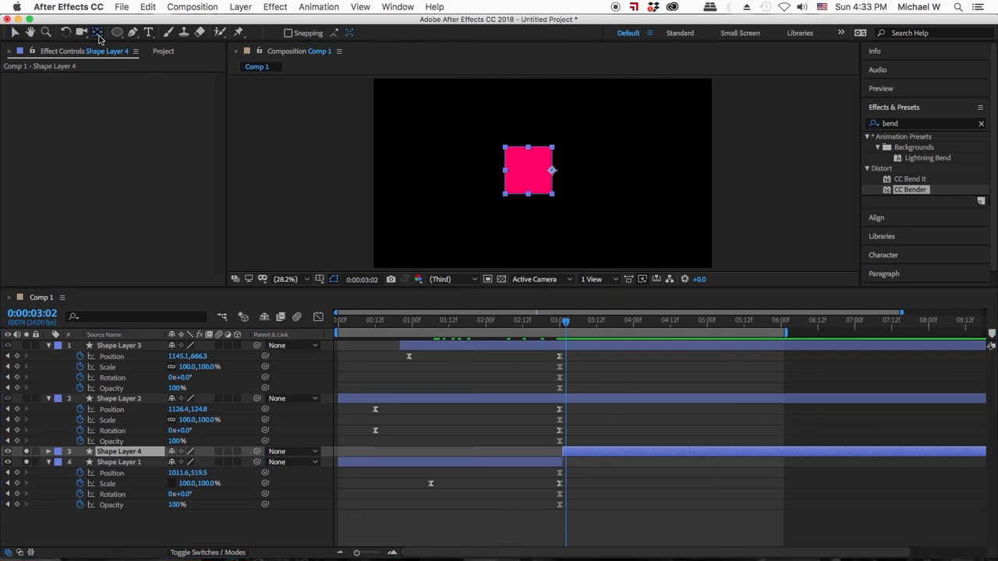
{"action": "left_click", "coordinate": [552, 170]}
{"action": "left_click_drag", "start_coordinate": [552, 170], "coordinate": [529, 193]}
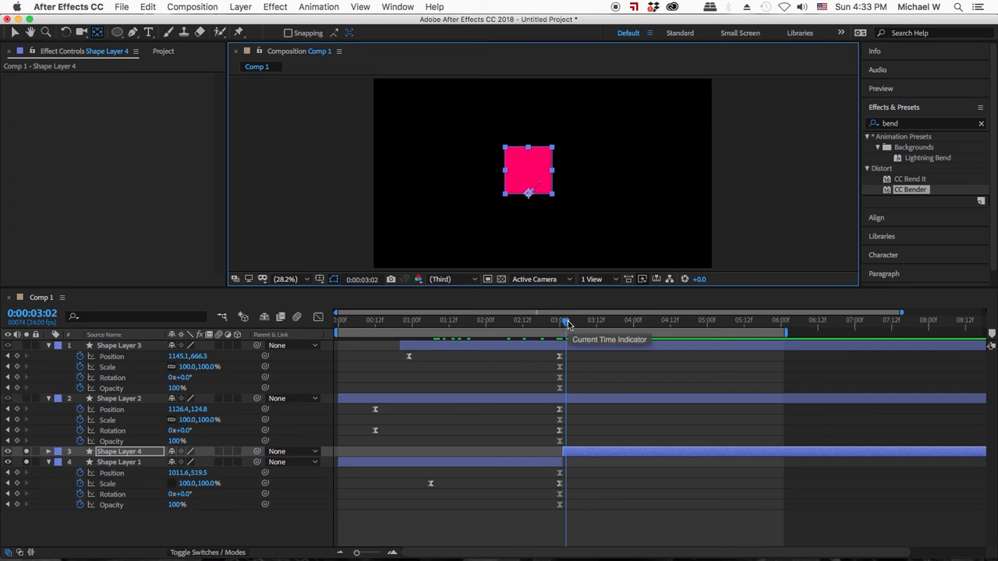
- Keyframe the second half's scale at 0:00:03:02 and set its height to 0% at 0:00:04:05, scrubbing through the collapse
{"action": "key", "text": "s"}
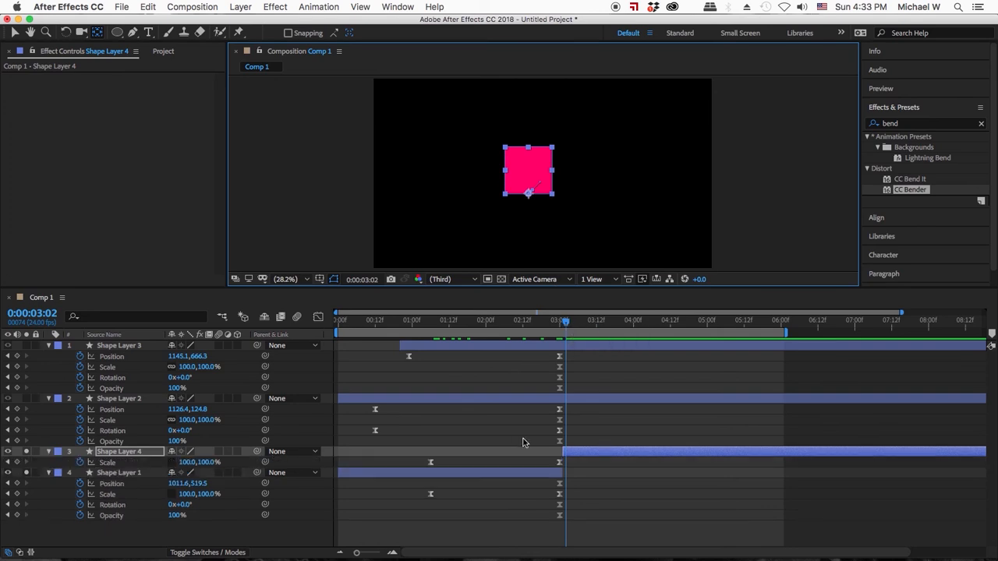
{"action": "left_click", "coordinate": [17, 463]}
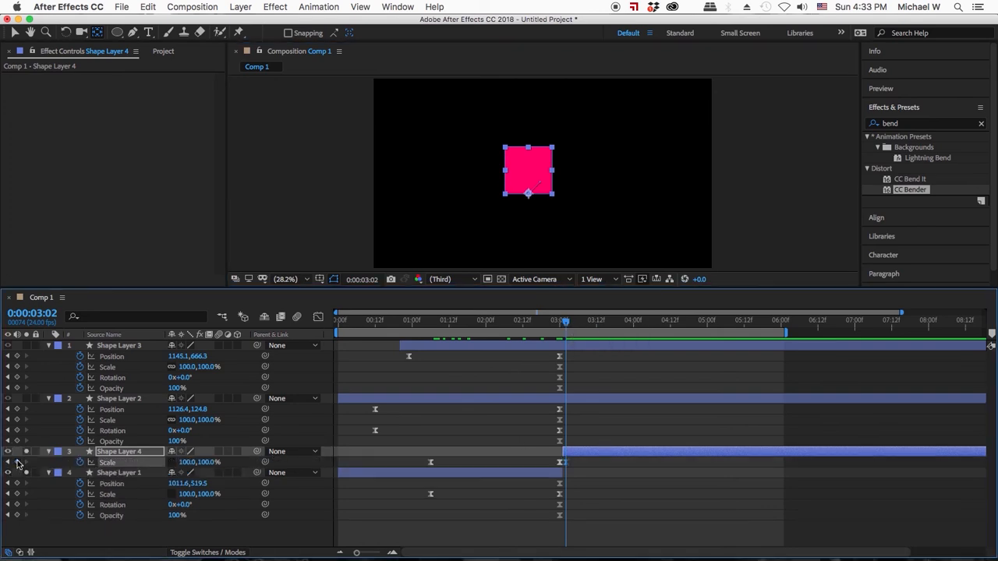
{"action": "left_click", "coordinate": [576, 323]}
{"action": "left_click_drag", "start_coordinate": [576, 322], "coordinate": [649, 321]}
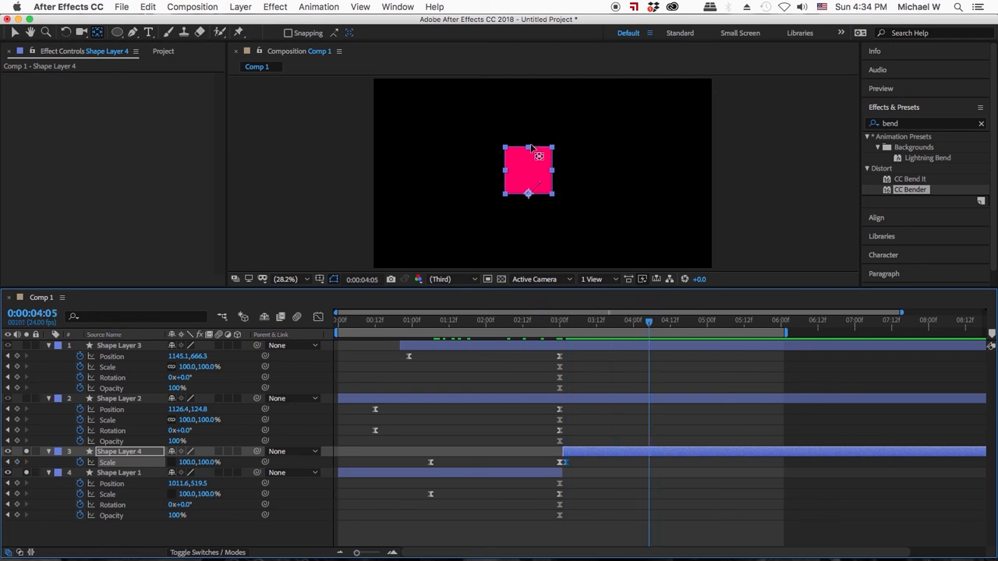
{"action": "left_click", "coordinate": [208, 462]}
{"action": "type", "text": "0"}
{"action": "key", "text": "Return"}
{"action": "left_click_drag", "start_coordinate": [498, 321], "coordinate": [577, 329]}
{"action": "left_click_drag", "start_coordinate": [574, 328], "coordinate": [602, 334]}
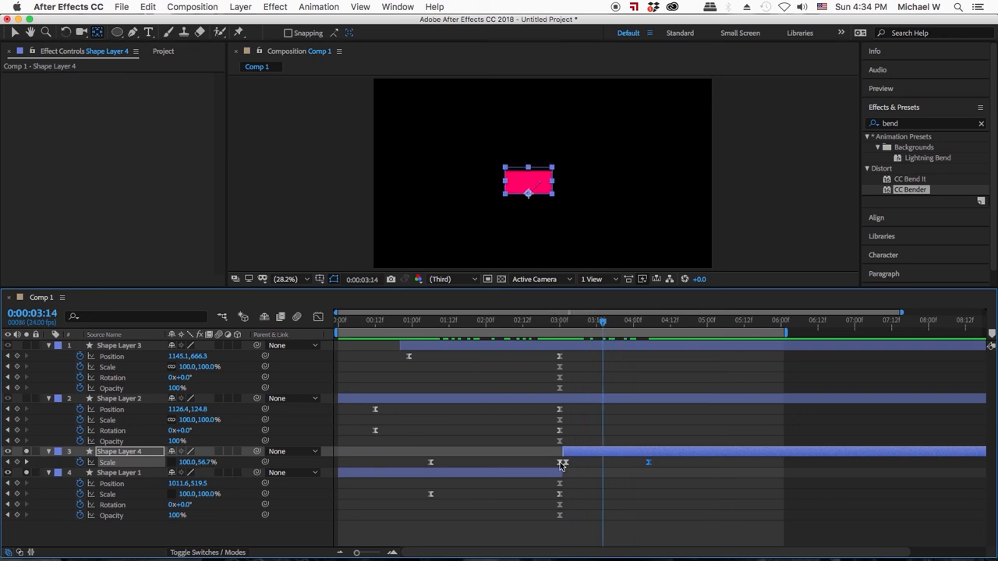
- Move Shape Layer 4's 3-second scale keyframe onto the one at 0:00:03:02, and extend Shape Layer 1's end to 0:00:03:02
{"action": "left_click", "coordinate": [560, 463]}
{"action": "left_click_drag", "start_coordinate": [560, 463], "coordinate": [566, 463]}
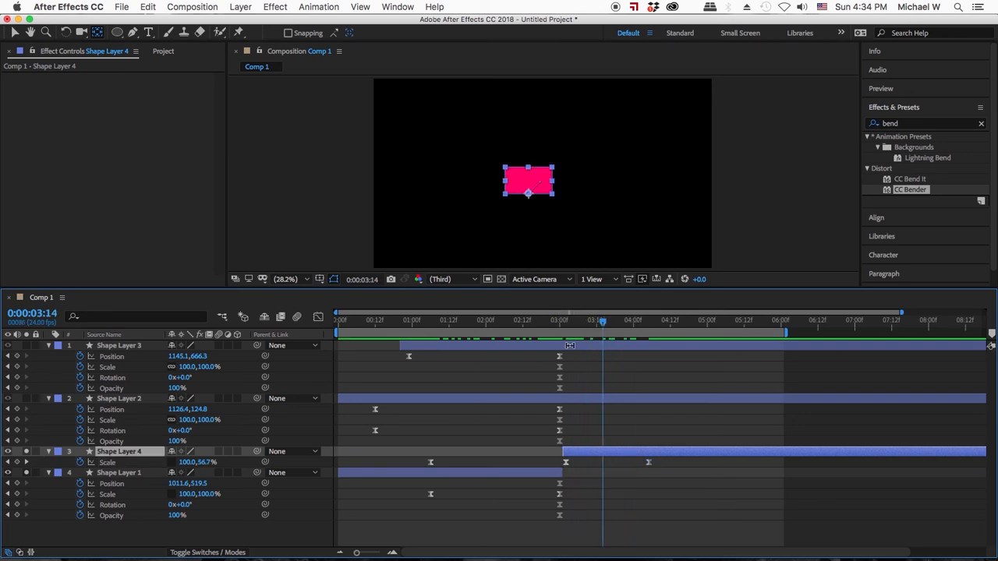
{"action": "left_click", "coordinate": [548, 325]}
{"action": "mouse_move", "coordinate": [548, 325]}
{"action": "left_mouse_down"}
{"action": "mouse_move", "coordinate": [581, 327]}
{"action": "mouse_move", "coordinate": [567, 325]}
{"action": "left_mouse_up"}
{"action": "left_click", "coordinate": [561, 473]}
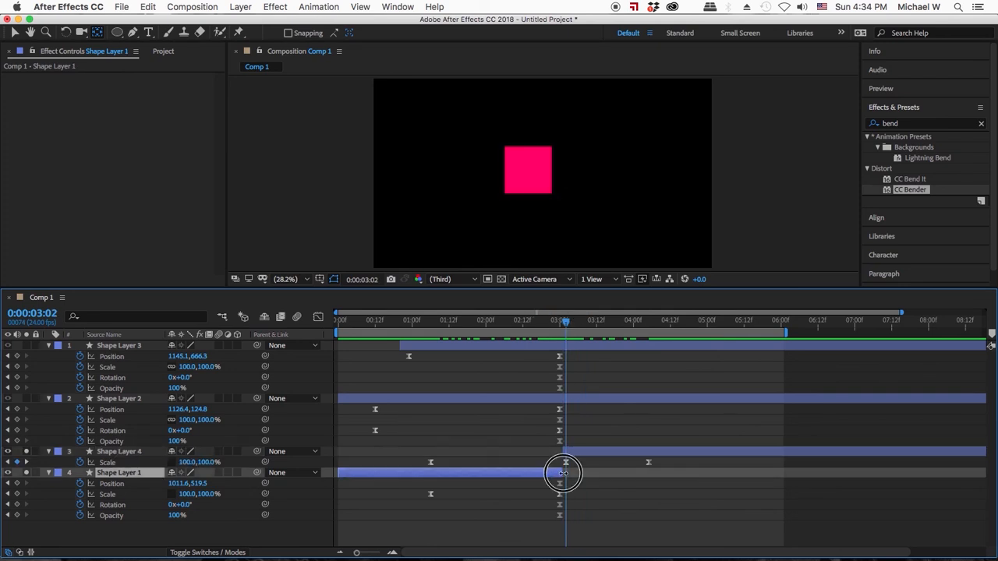
- Take Shape Layer 1 out of solo and scrub through the square's second half alone, stopping at 0:00:02:18
{"action": "left_click_drag", "start_coordinate": [557, 326], "coordinate": [673, 329]}
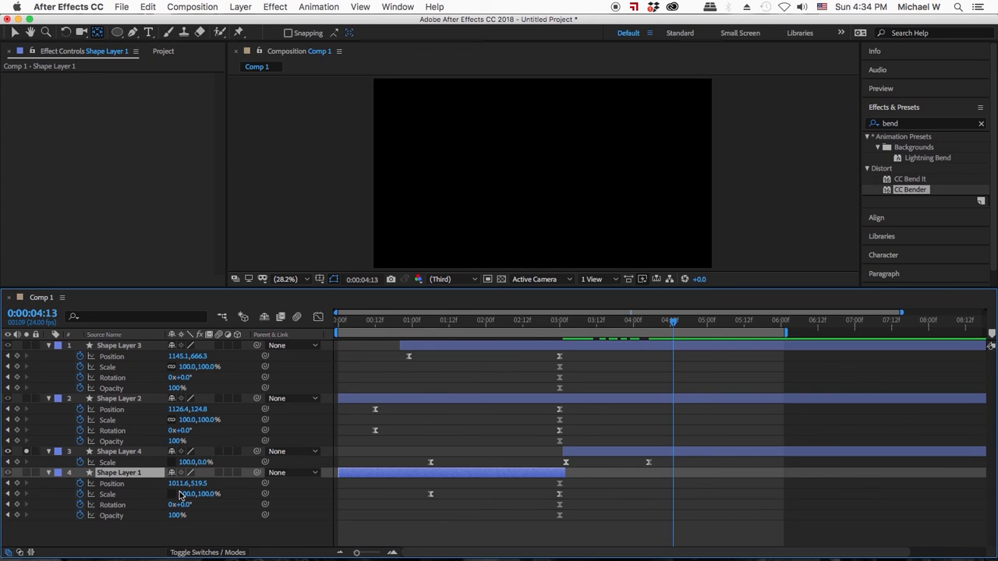
{"action": "left_click_drag", "start_coordinate": [460, 323], "coordinate": [541, 324]}
{"action": "left_click", "coordinate": [379, 527]}
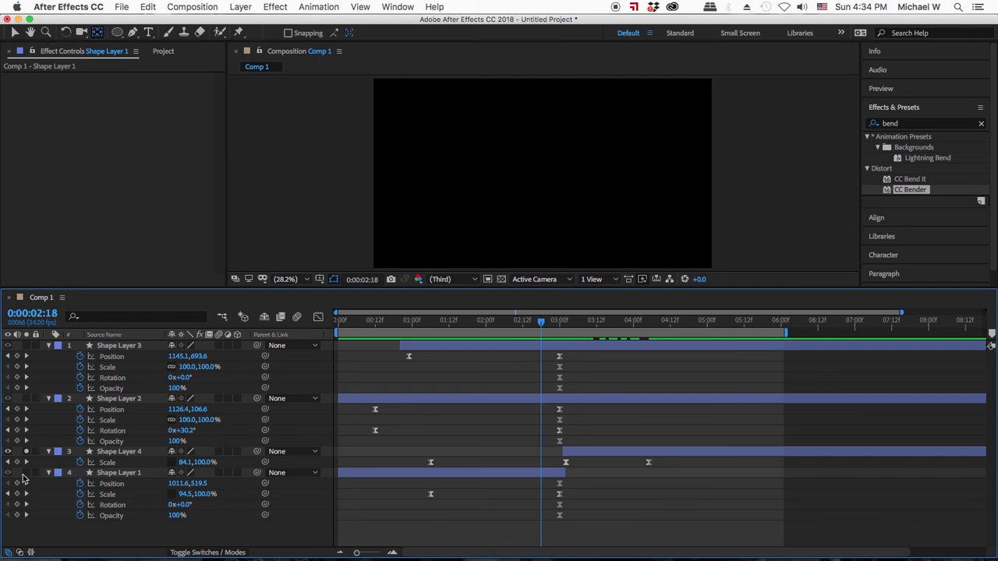
- Collapse the layers' keyframed properties, and set up a taller composition viewer with the preview resolution at Quarter
{"action": "key", "text": "u"}
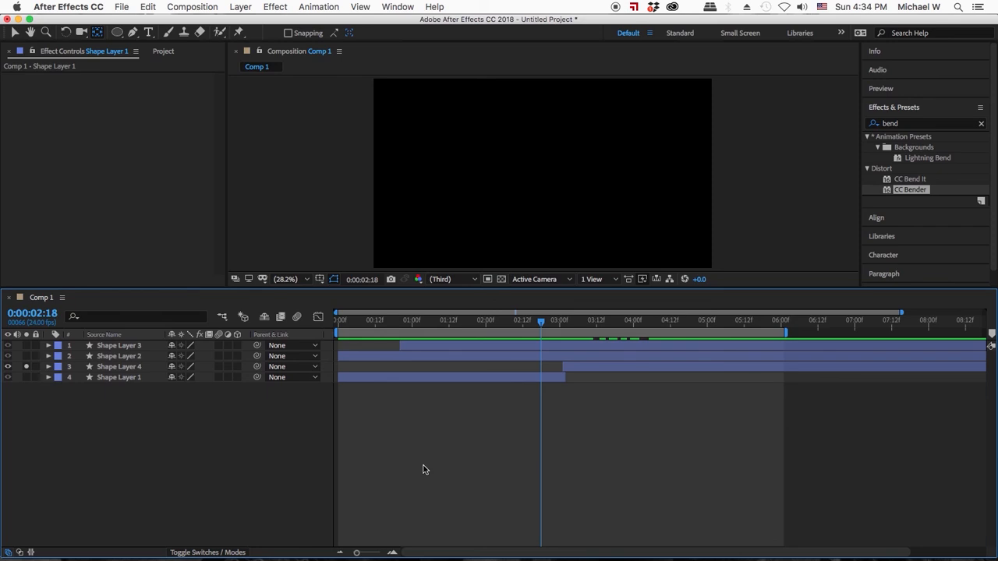
{"action": "left_click", "coordinate": [464, 279]}
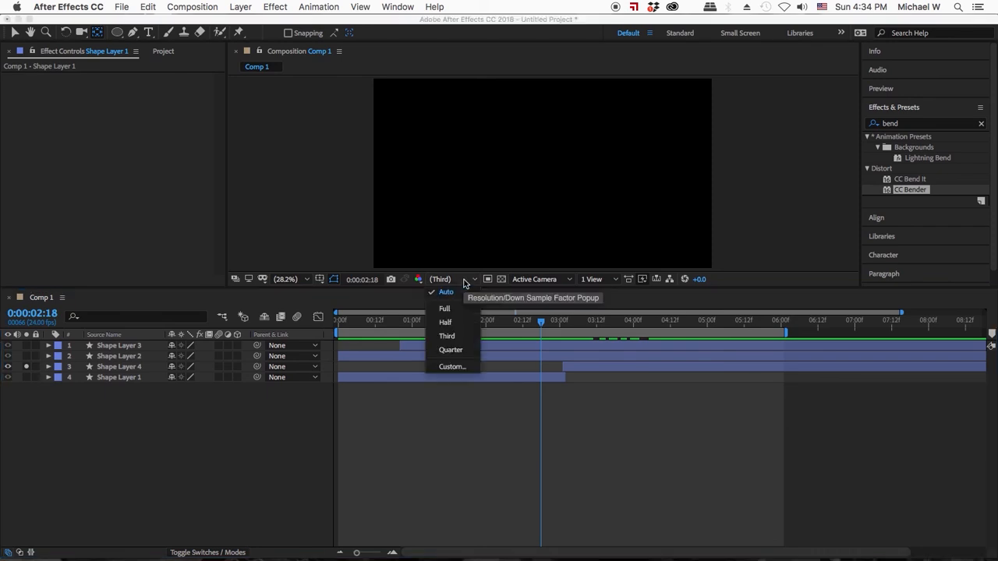
{"action": "left_click", "coordinate": [449, 349]}
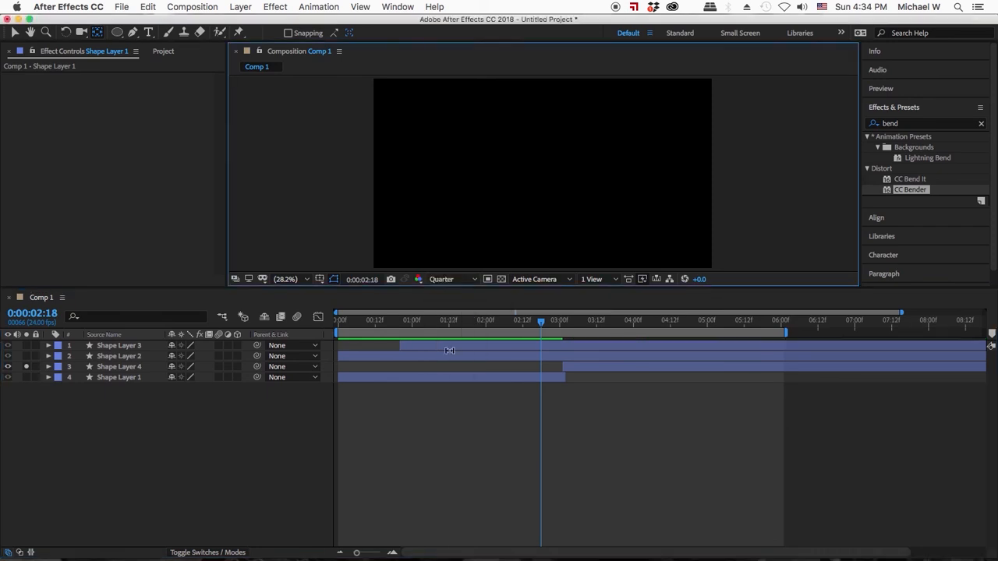
{"action": "left_click_drag", "start_coordinate": [445, 287], "coordinate": [436, 407]}
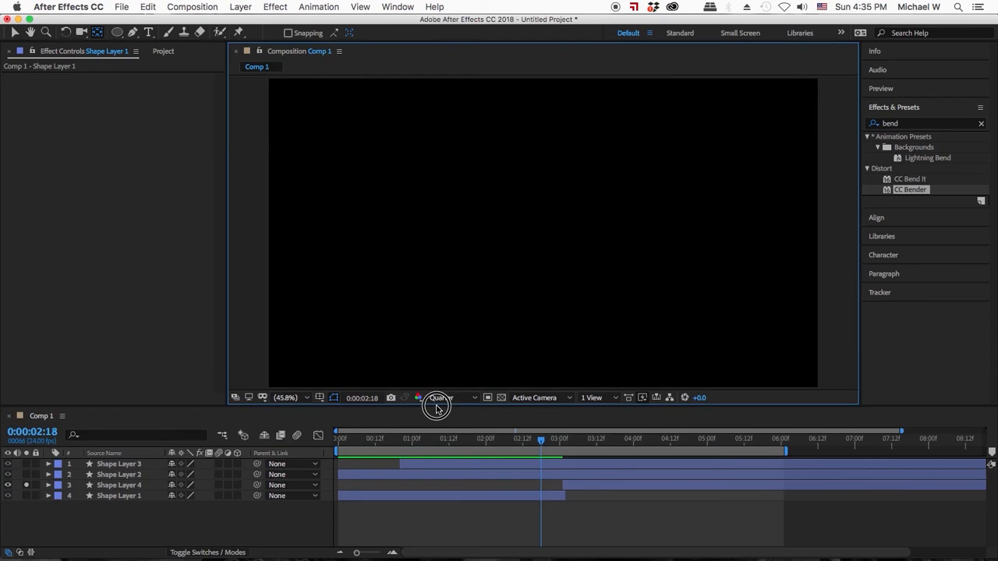
- Take Shape Layer 4 out of solo and scrub through all the shapes together, stopping at 0:00:02:23
{"action": "left_click", "coordinate": [29, 484]}
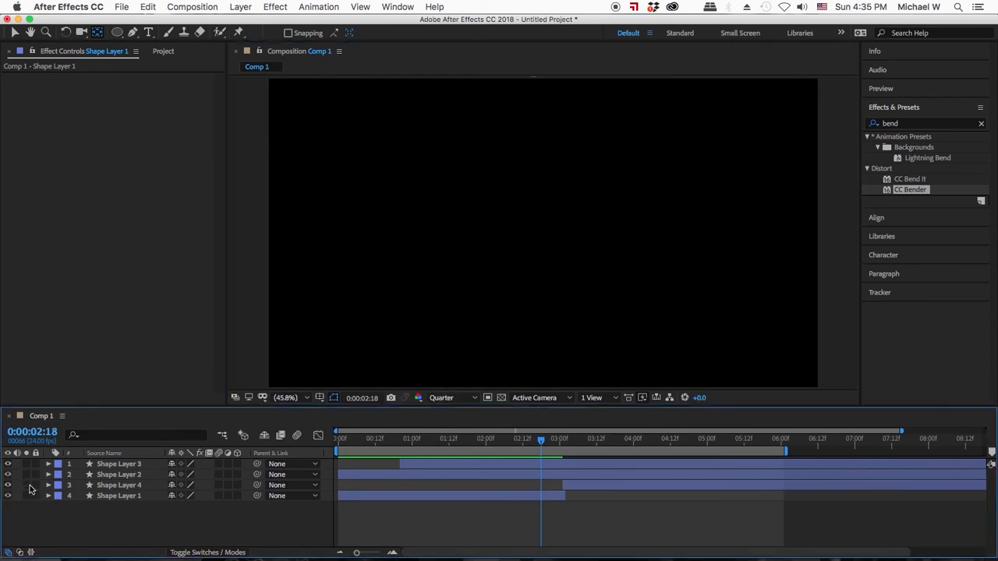
{"action": "left_click_drag", "start_coordinate": [484, 445], "coordinate": [557, 446]}
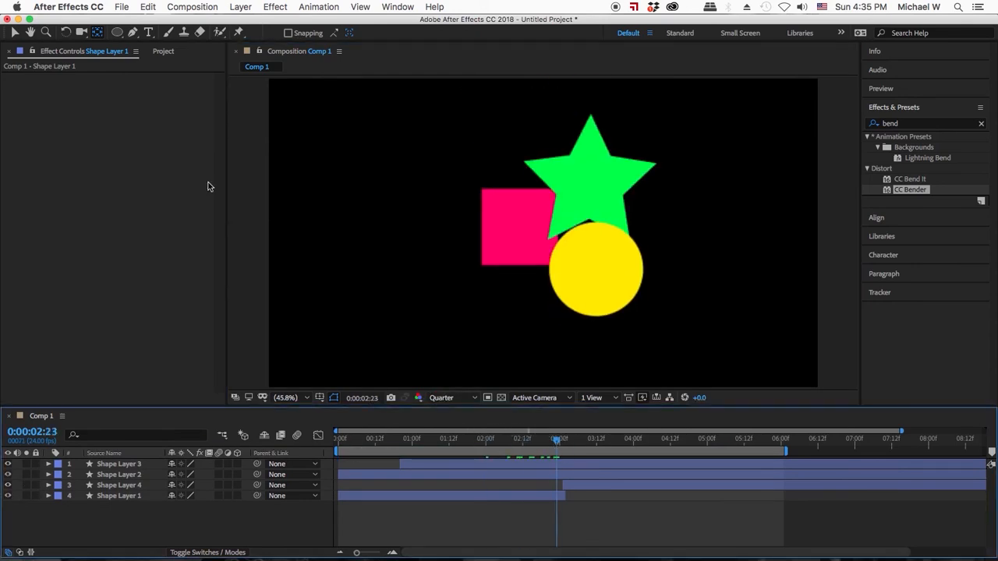
- Purge the memory and disk cache, including deletion of all the disk cache files
{"action": "left_click", "coordinate": [149, 6]}
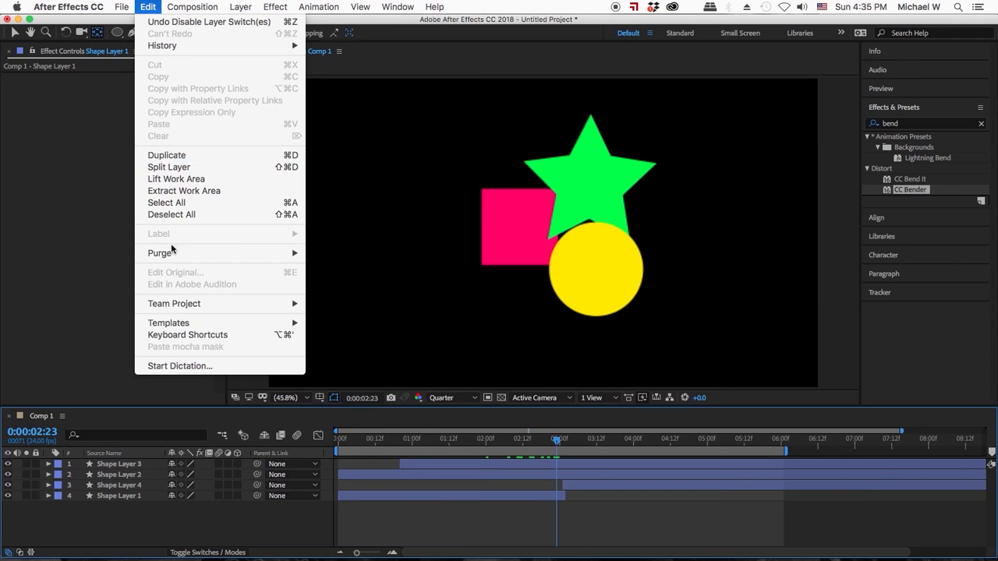
{"action": "mouse_move", "coordinate": [171, 251]}
{"action": "left_click", "coordinate": [392, 256]}
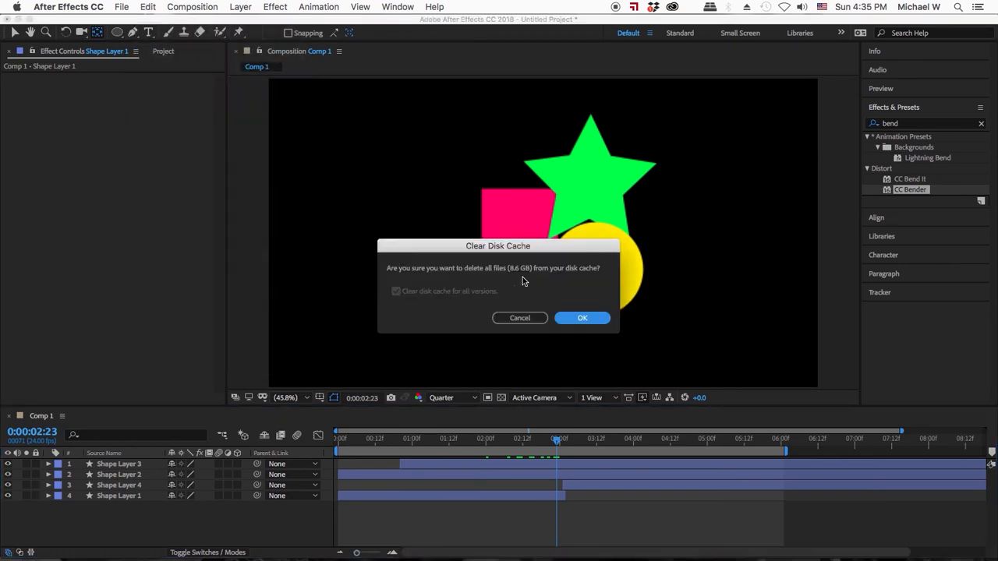
{"action": "left_click", "coordinate": [581, 320]}
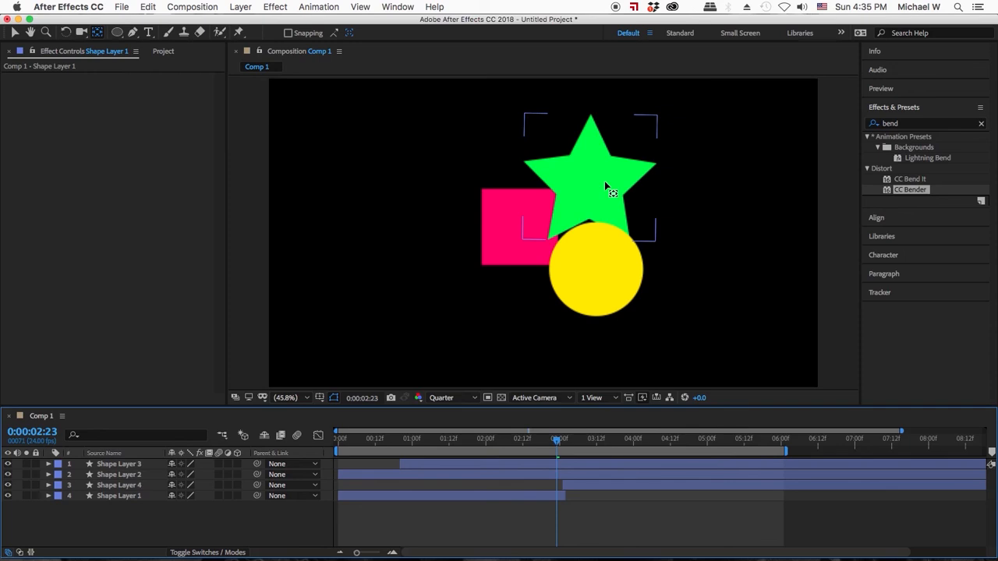
- Expand Shape Layer 2 and scrub the animation from 0:00:01:14 to 0:00:02:13
{"action": "left_click_drag", "start_coordinate": [494, 441], "coordinate": [455, 445]}
{"action": "left_click", "coordinate": [48, 474]}
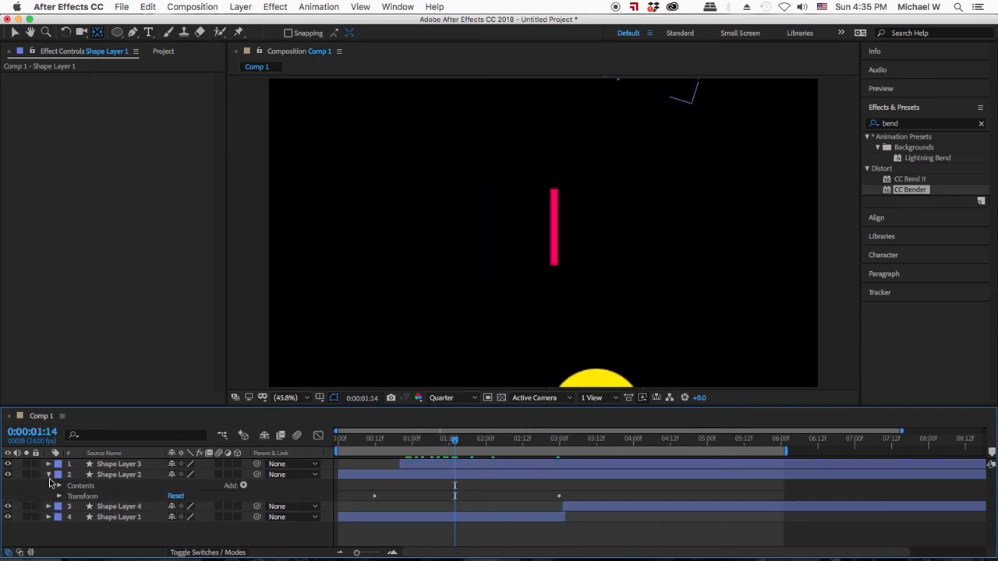
{"action": "left_click_drag", "start_coordinate": [455, 441], "coordinate": [526, 442]}
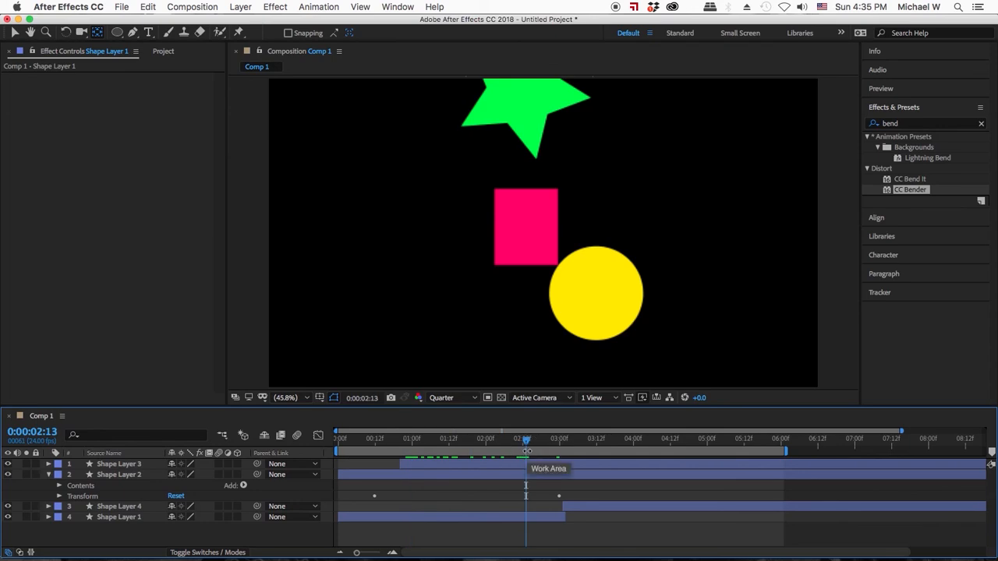
{"action": "left_click", "coordinate": [489, 474]}
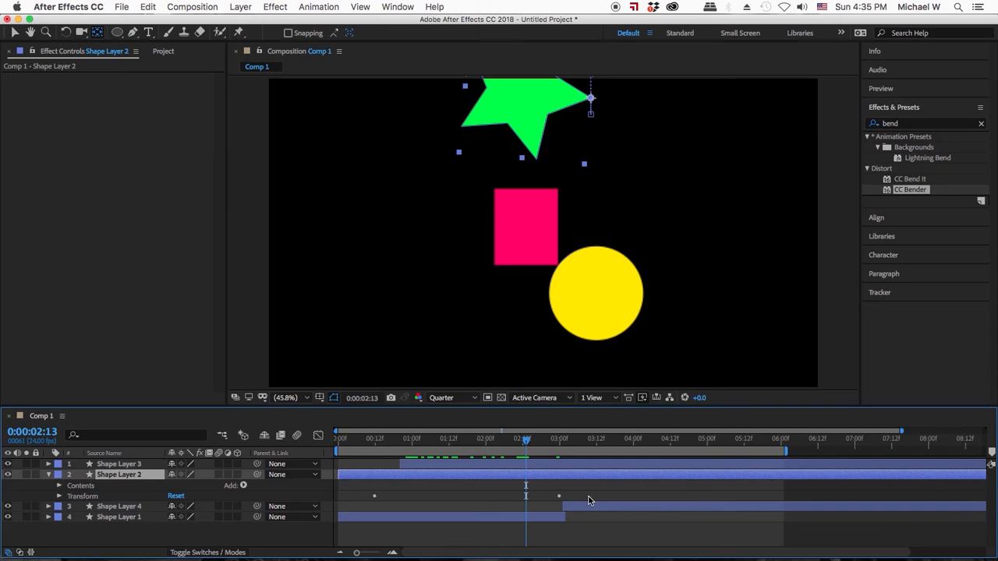
{"action": "left_click", "coordinate": [319, 438]}
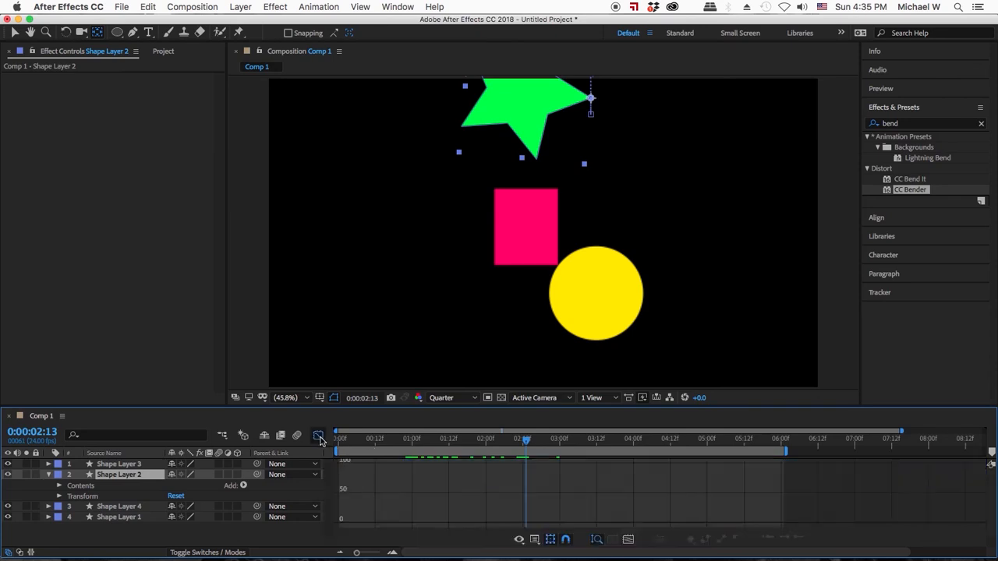
{"action": "left_click", "coordinate": [318, 437]}
{"action": "left_click", "coordinate": [588, 536]}
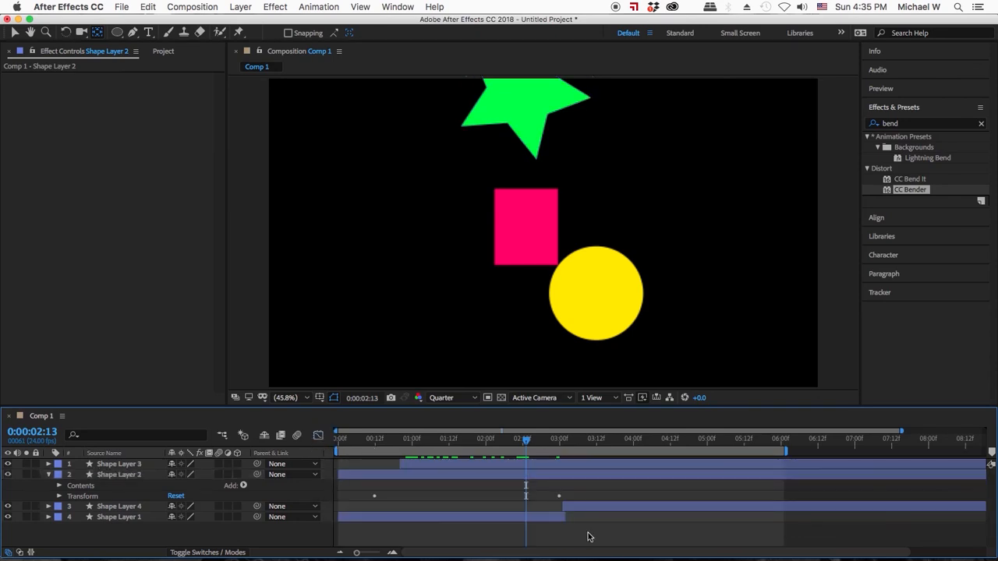